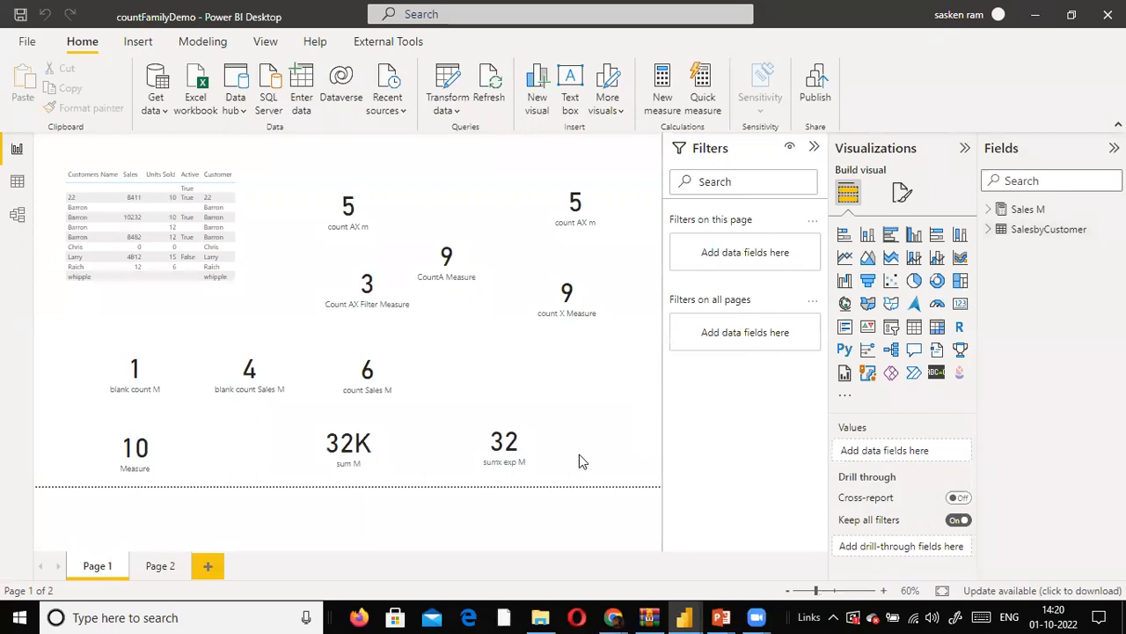
- Switch to the untitled report and choose the text/CSV file sales_w04.csv from the dat1 folder as its data source
mouse_move(685, 617)
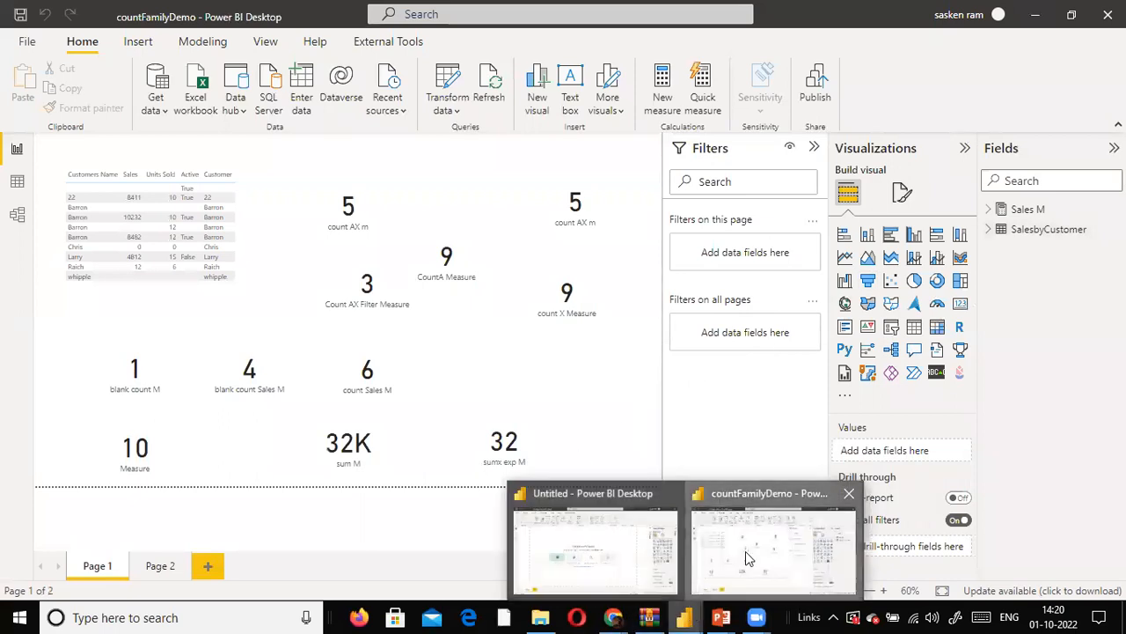
left_click(676, 572)
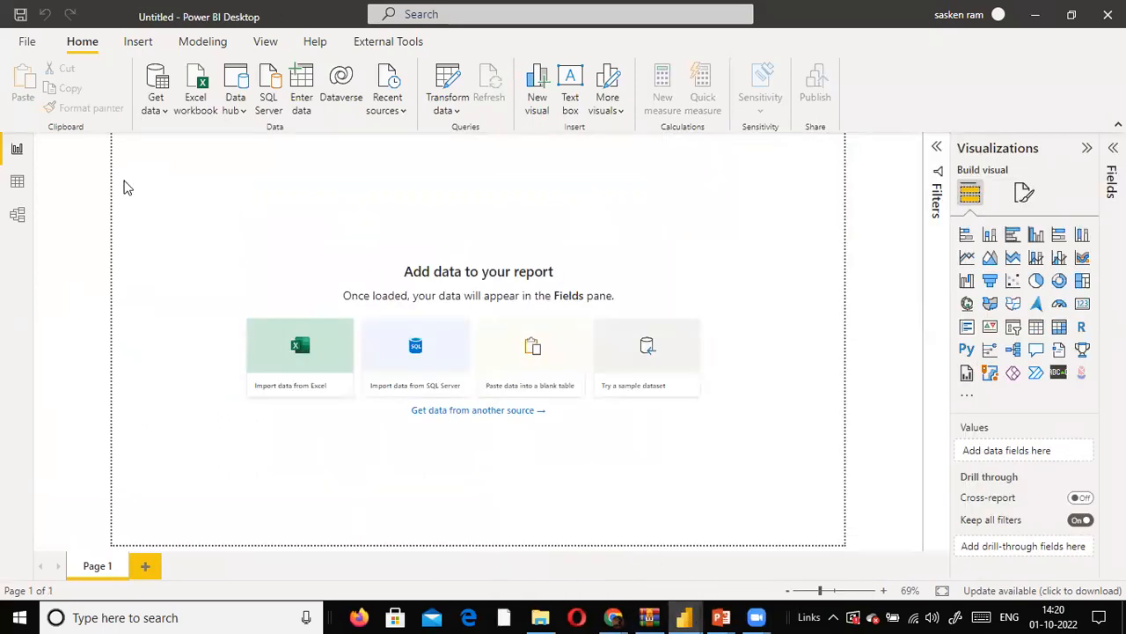
left_click(156, 104)
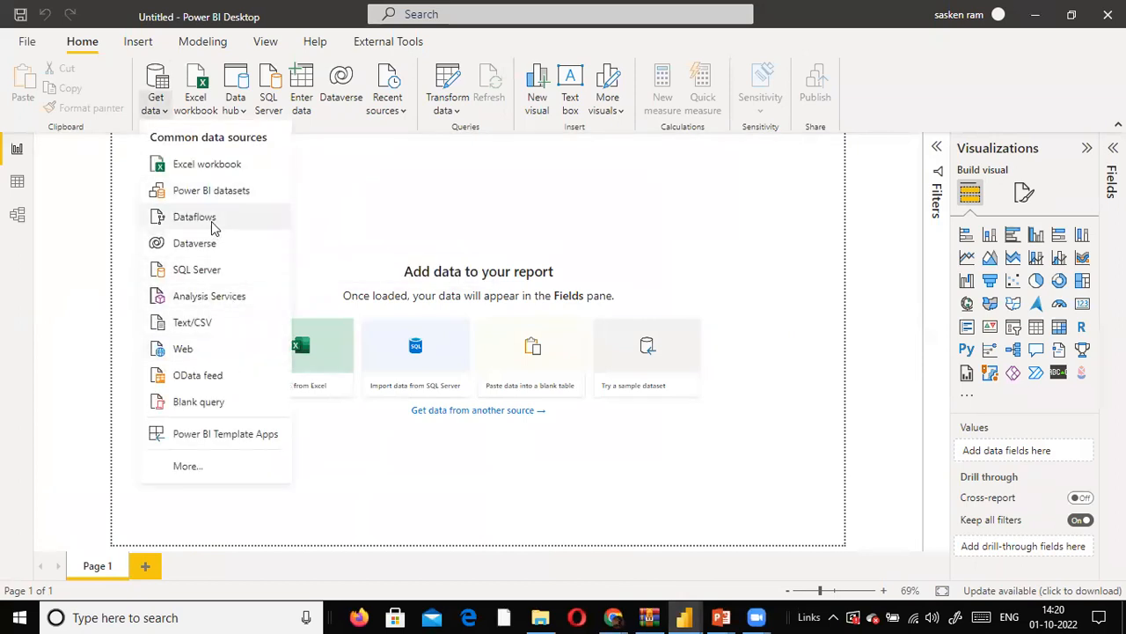
left_click(219, 326)
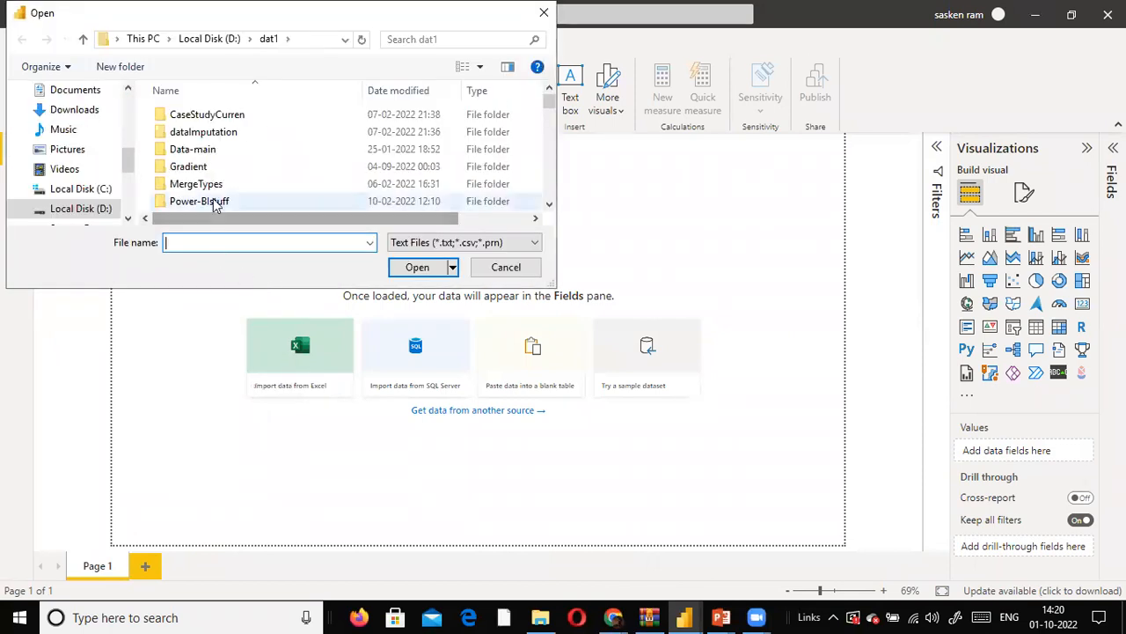
type("sales")
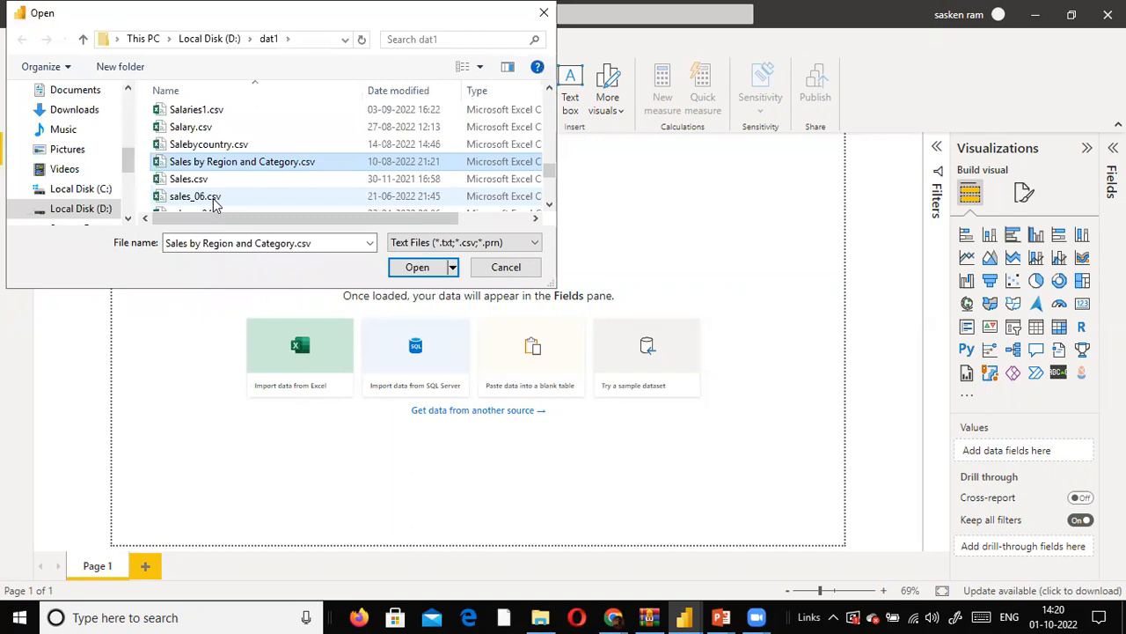
key("s")
key("s")
key("s")
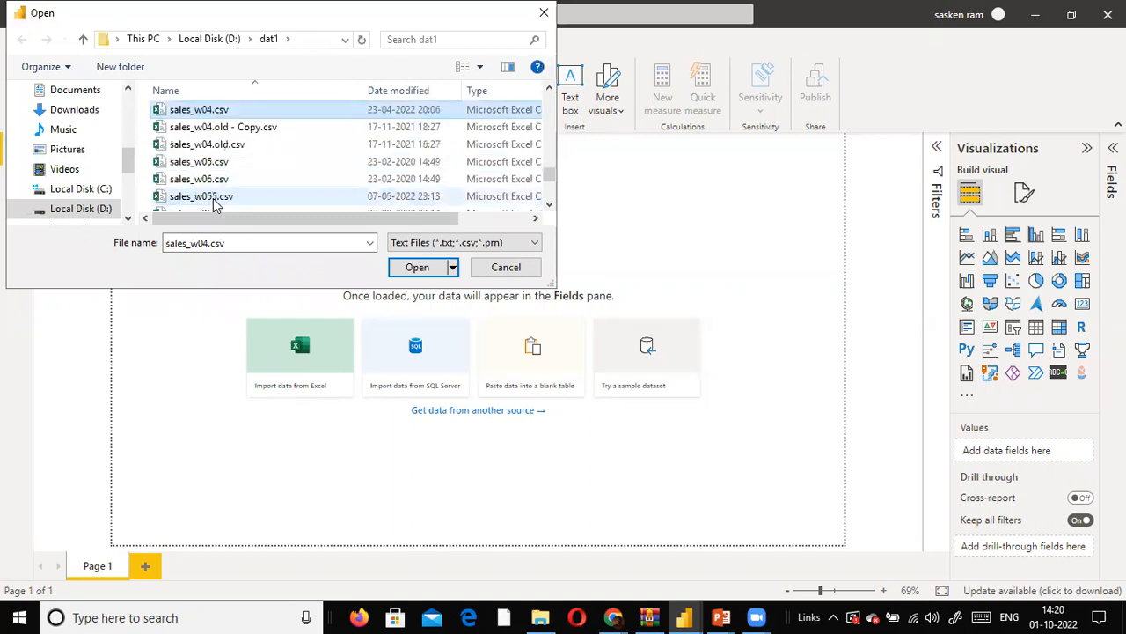
key("Return")
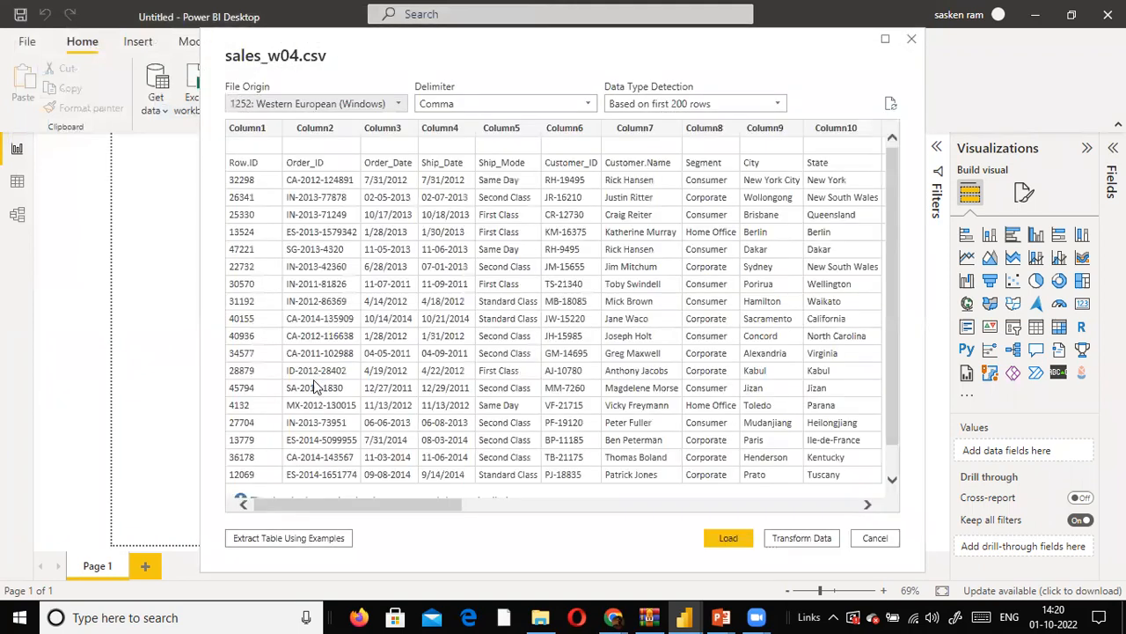
- Open the sales_w04 data for transformation and promote the first row to headers twice, until the real column names become headers
left_click(801, 537)
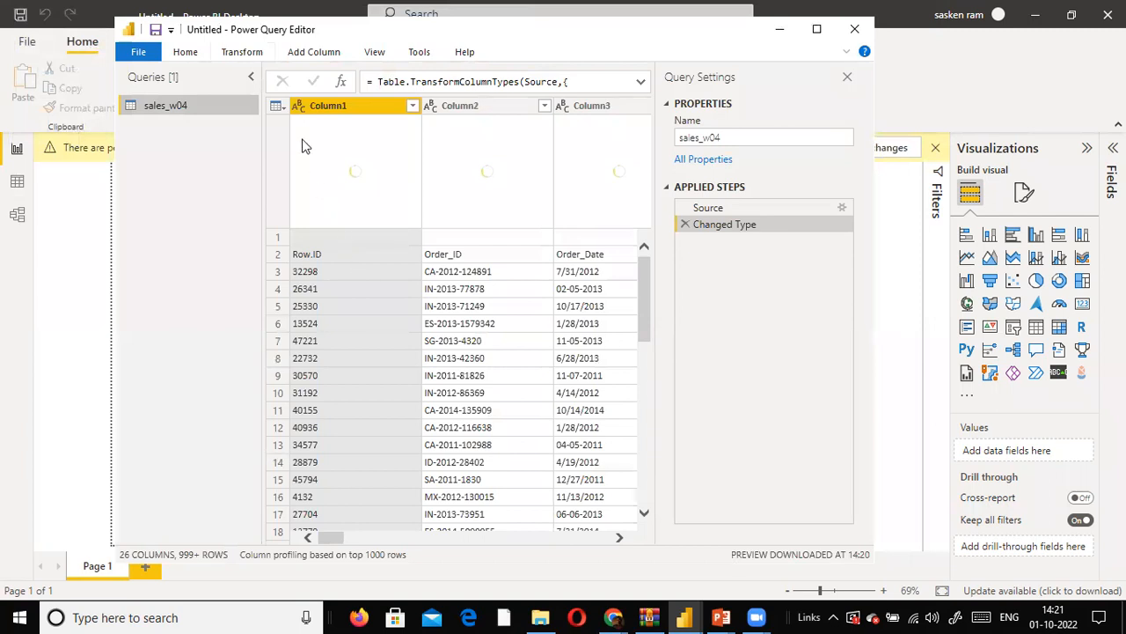
left_click(242, 52)
left_click(187, 109)
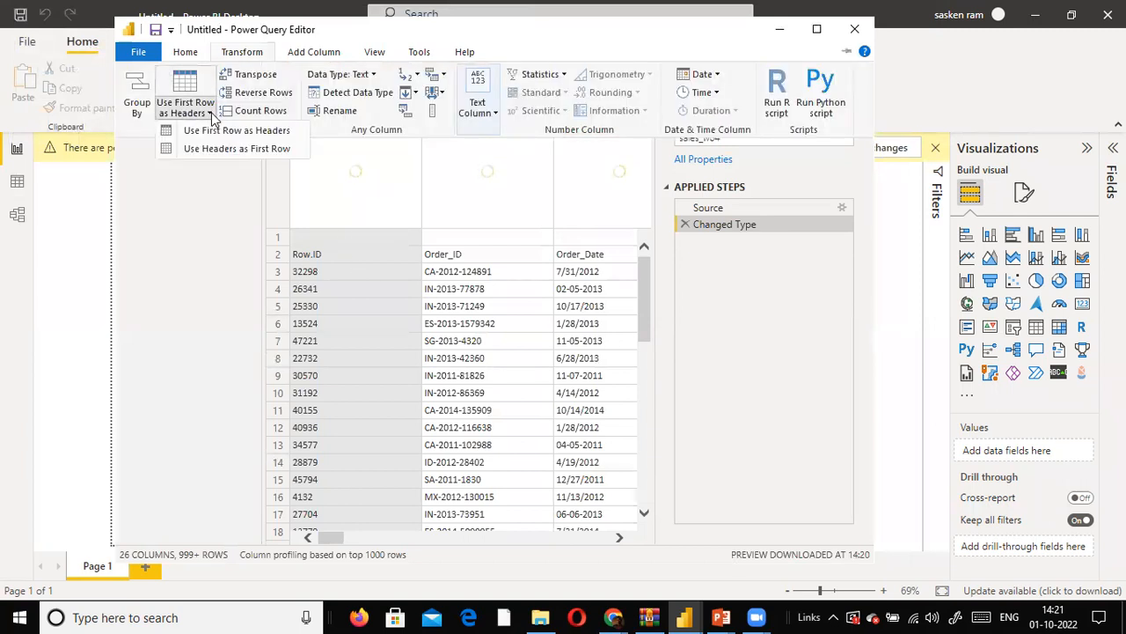
left_click(202, 131)
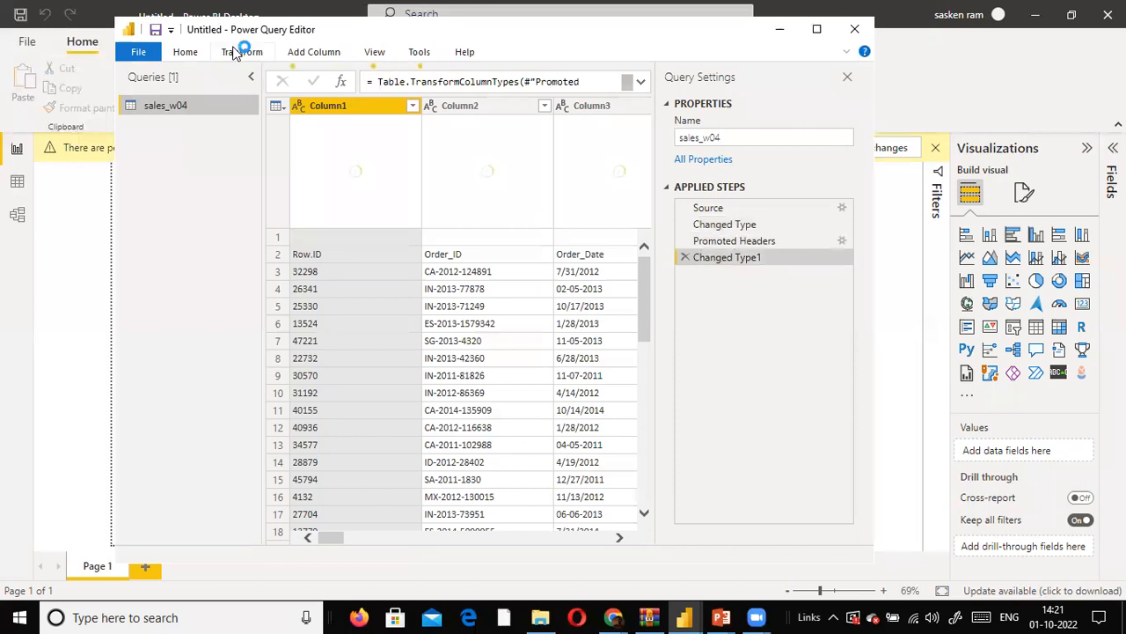
left_click(241, 52)
left_click(209, 113)
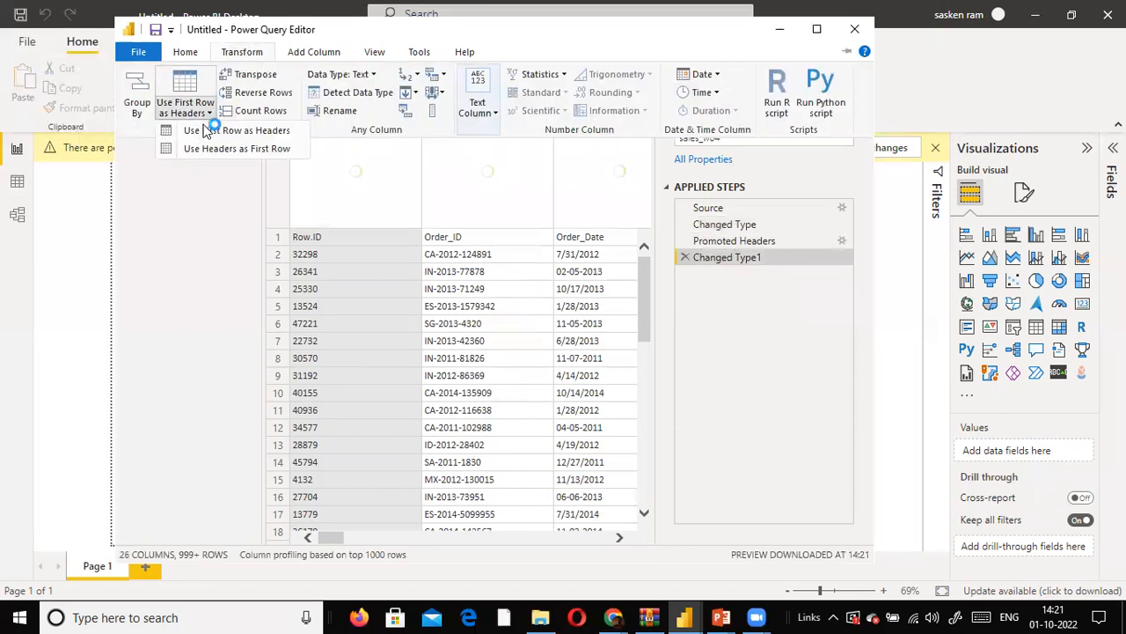
left_click(205, 131)
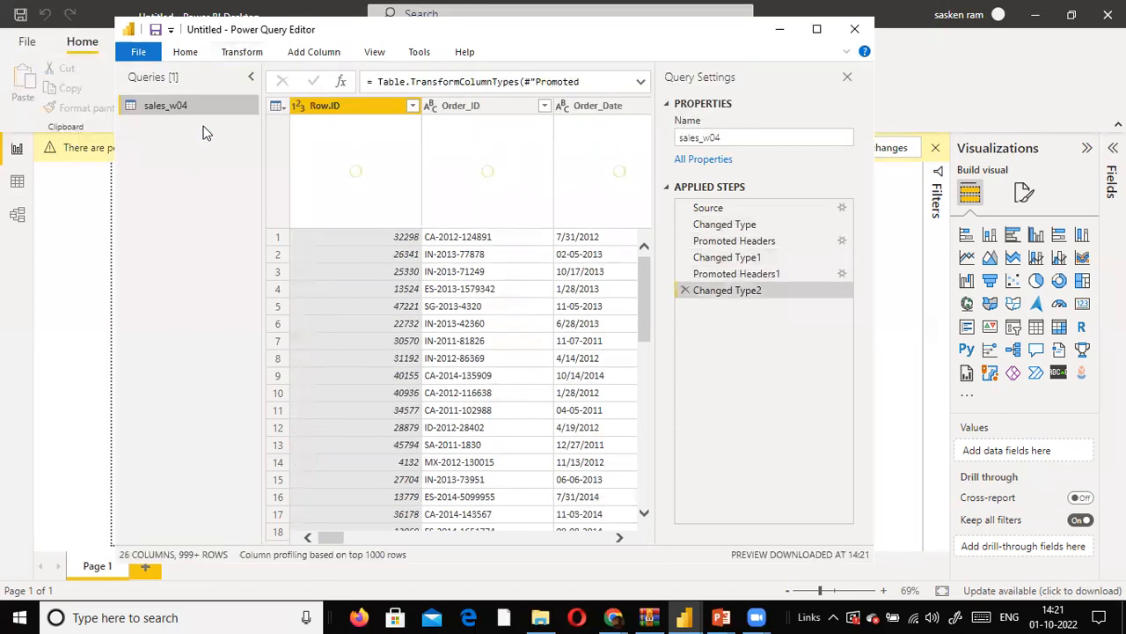
- Remove the $ sign from the Sales column by replacing it with an empty value
left_click(817, 29)
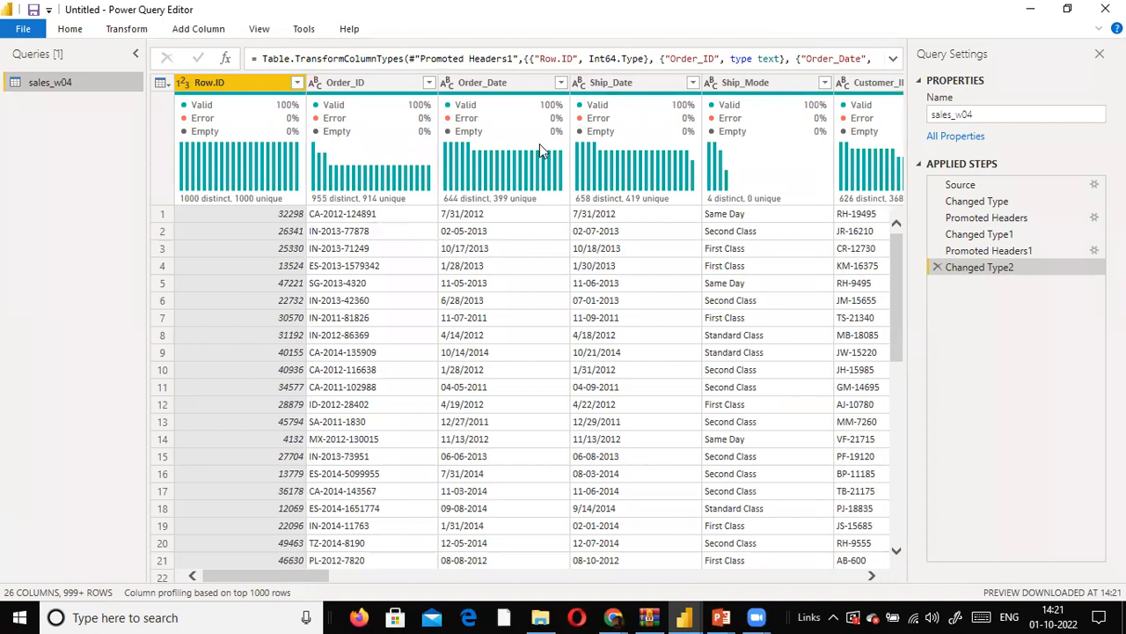
left_click_drag(281, 576, 730, 574)
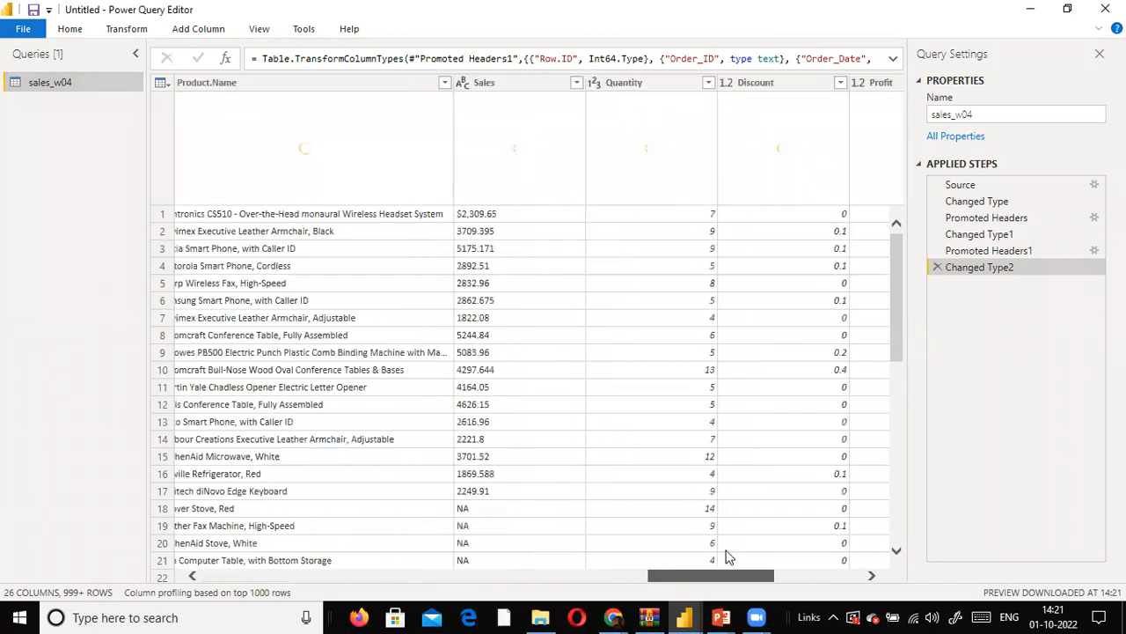
right_click(503, 83)
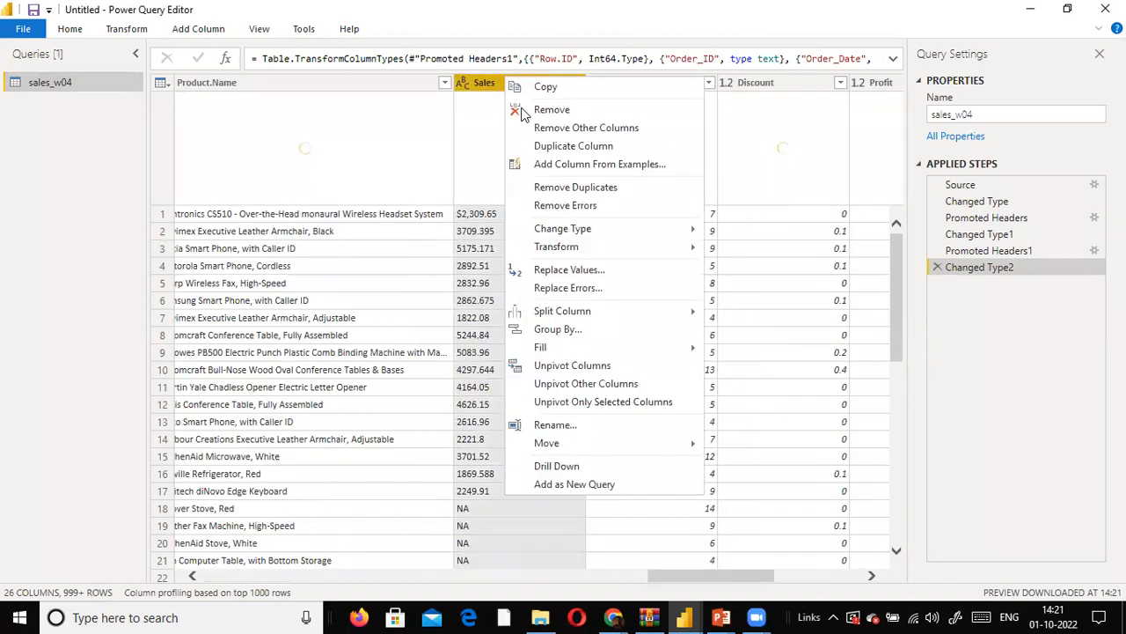
left_click(599, 271)
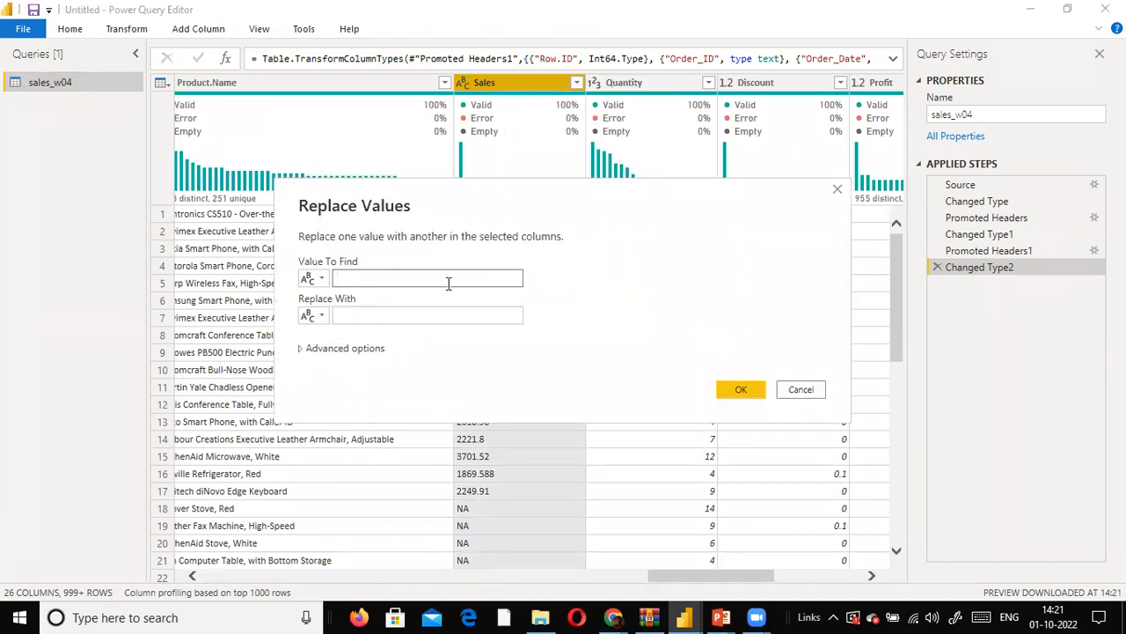
type("$")
key("Tab")
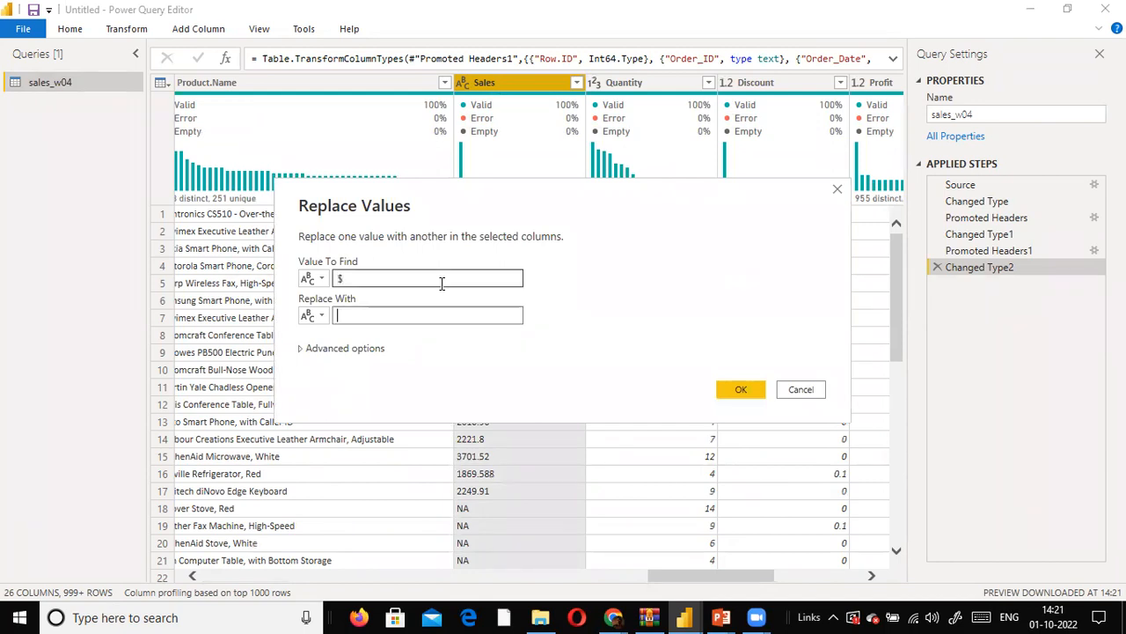
left_click(753, 398)
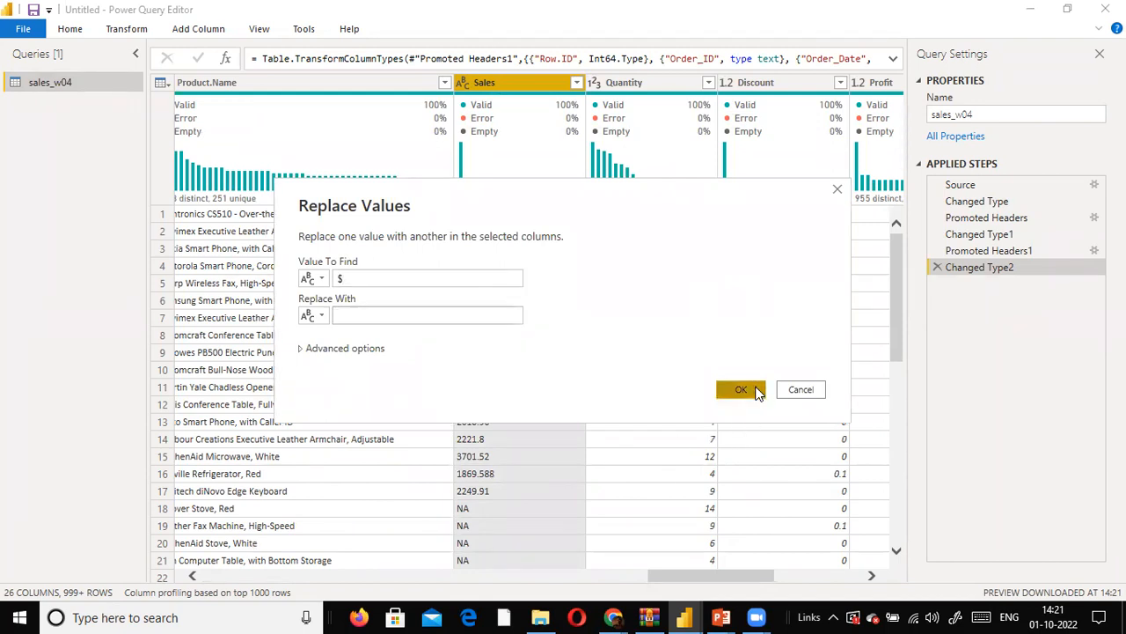
- Replace the NA values in the Sales column with 0
right_click(480, 88)
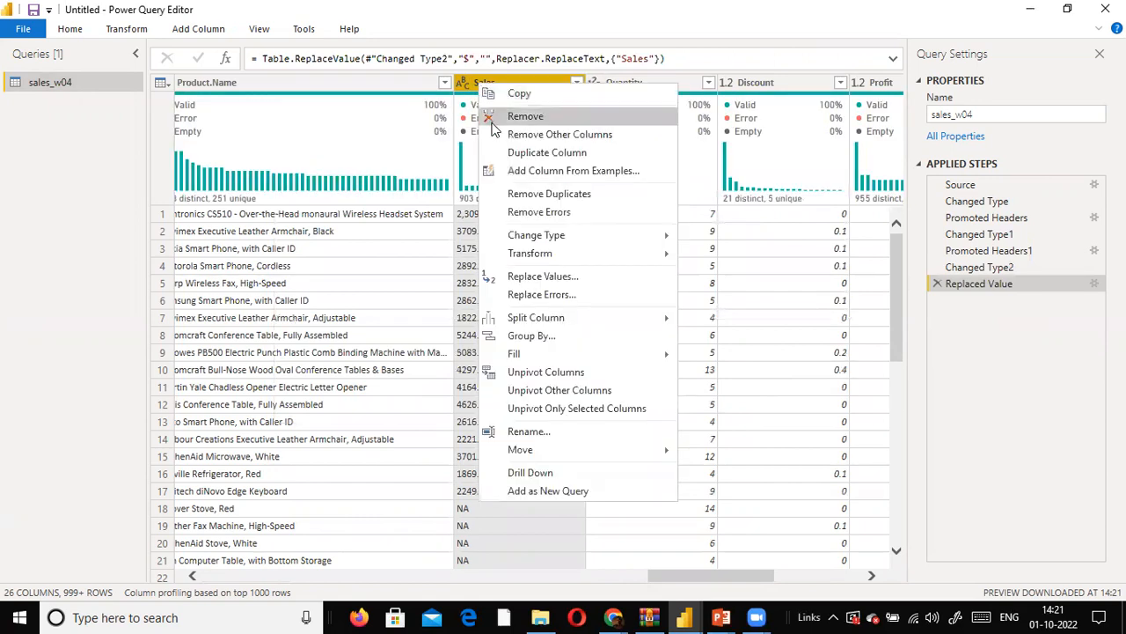
left_click(560, 278)
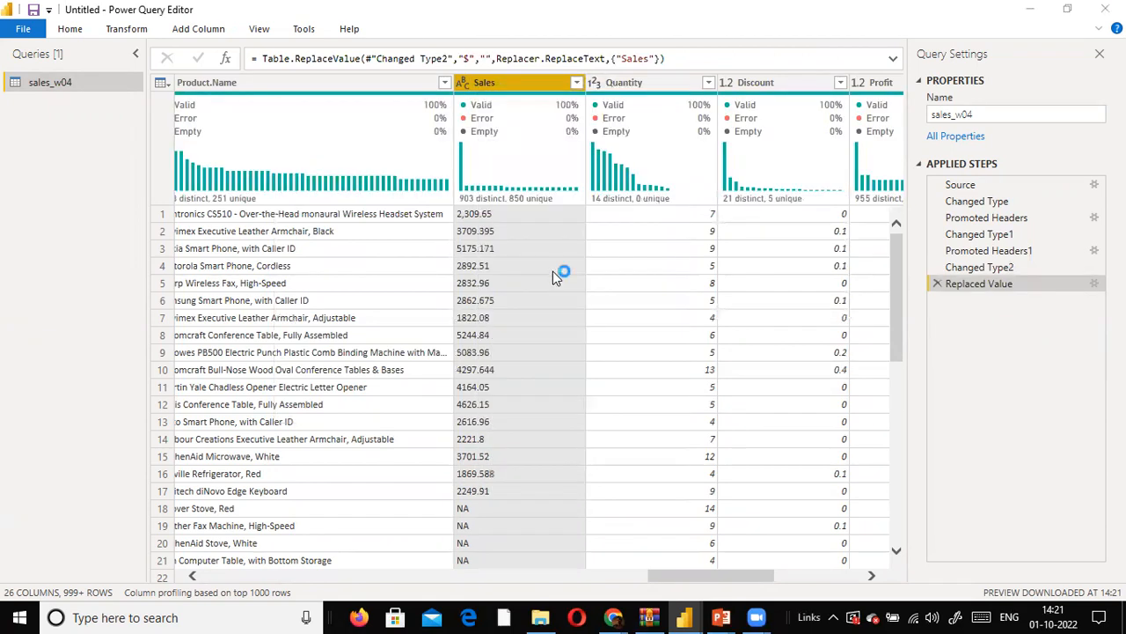
type("NA")
key("Tab")
type("0")
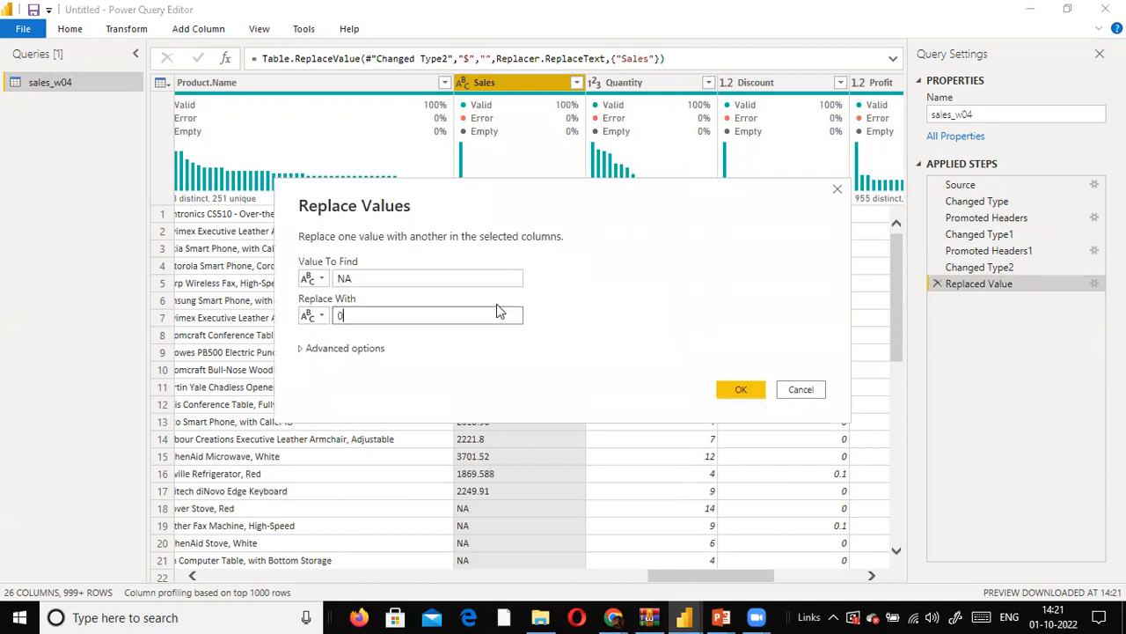
left_click(727, 392)
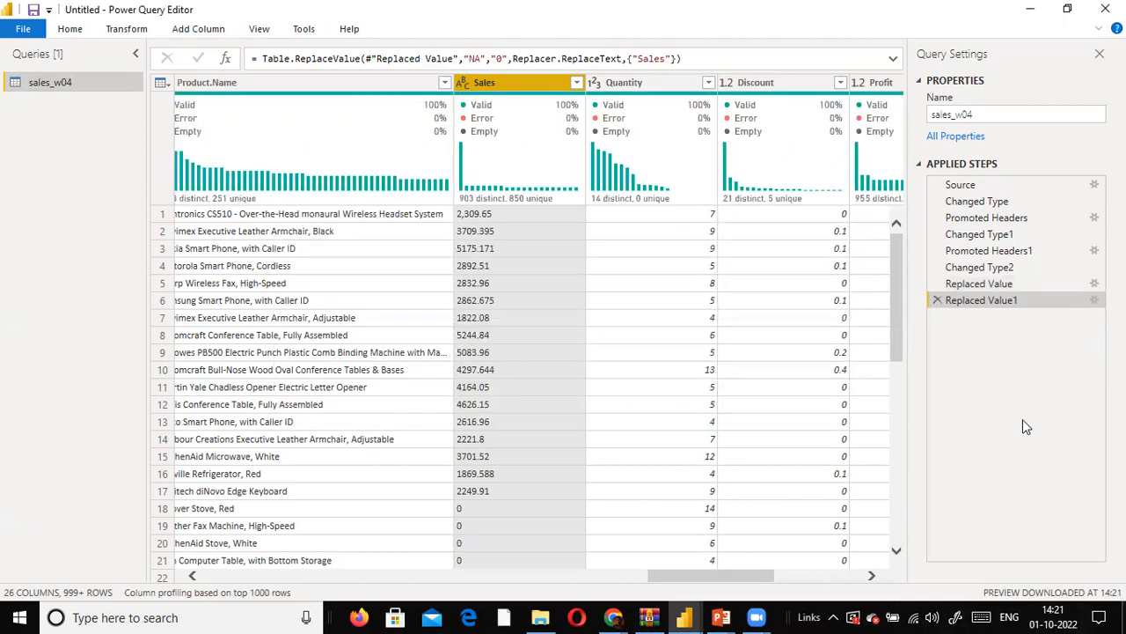
- Set the Sales column's data type to Decimal Number and apply the query changes to the report
left_click(461, 86)
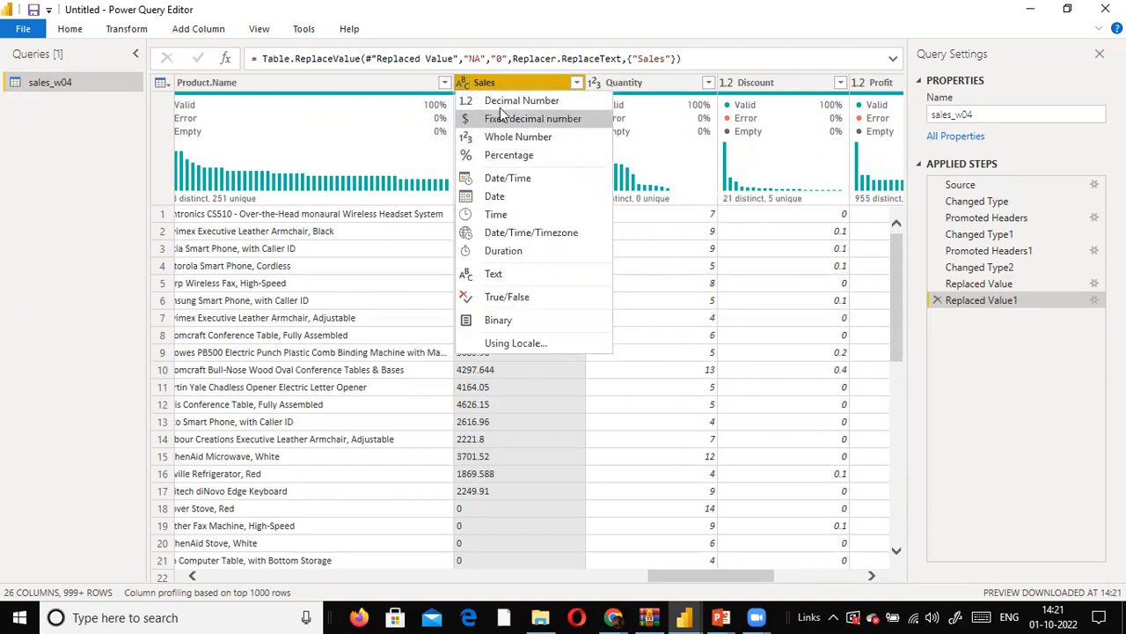
left_click(505, 101)
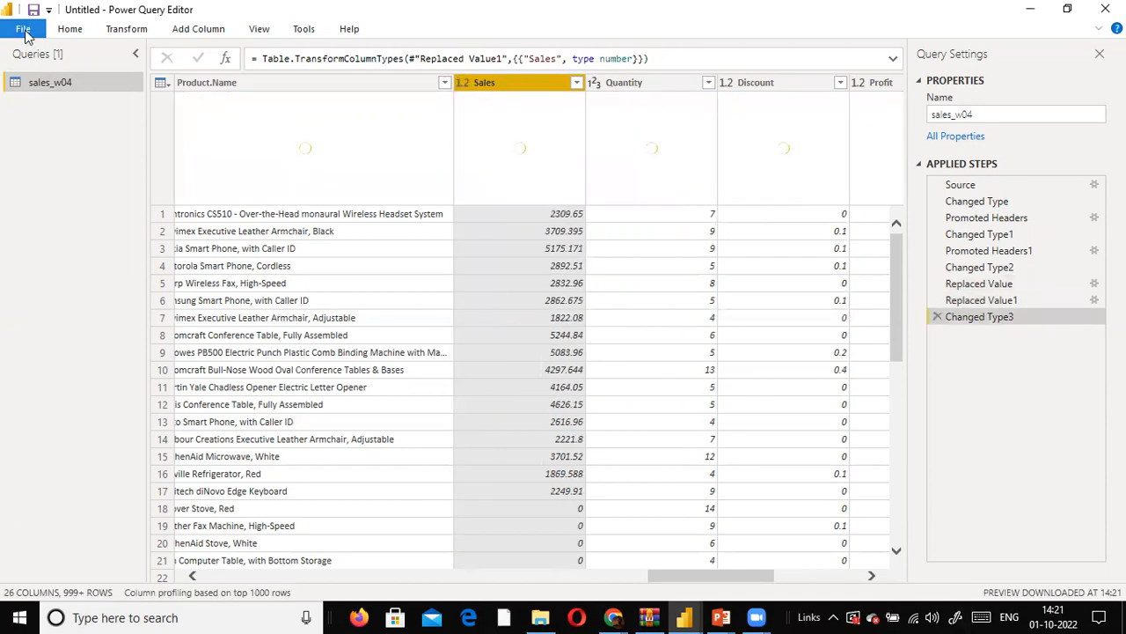
left_click(24, 31)
left_click(52, 122)
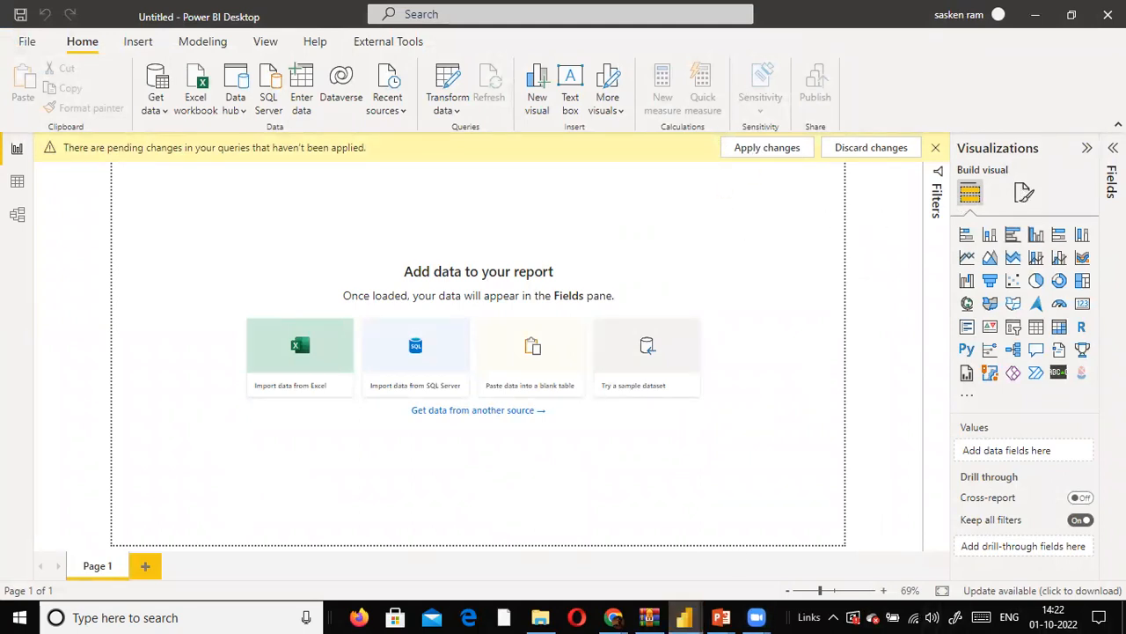
left_click(797, 147)
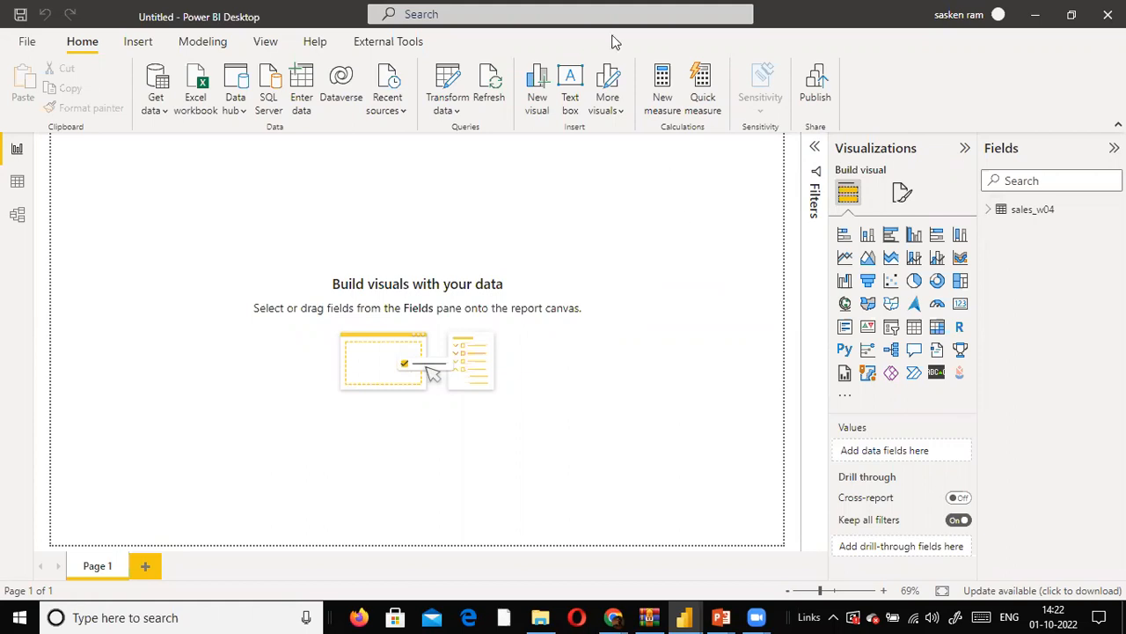
- Expand the sales_w04 fields and add an empty clustered column chart with an empty donut chart to its right on Page 1
left_click(995, 209)
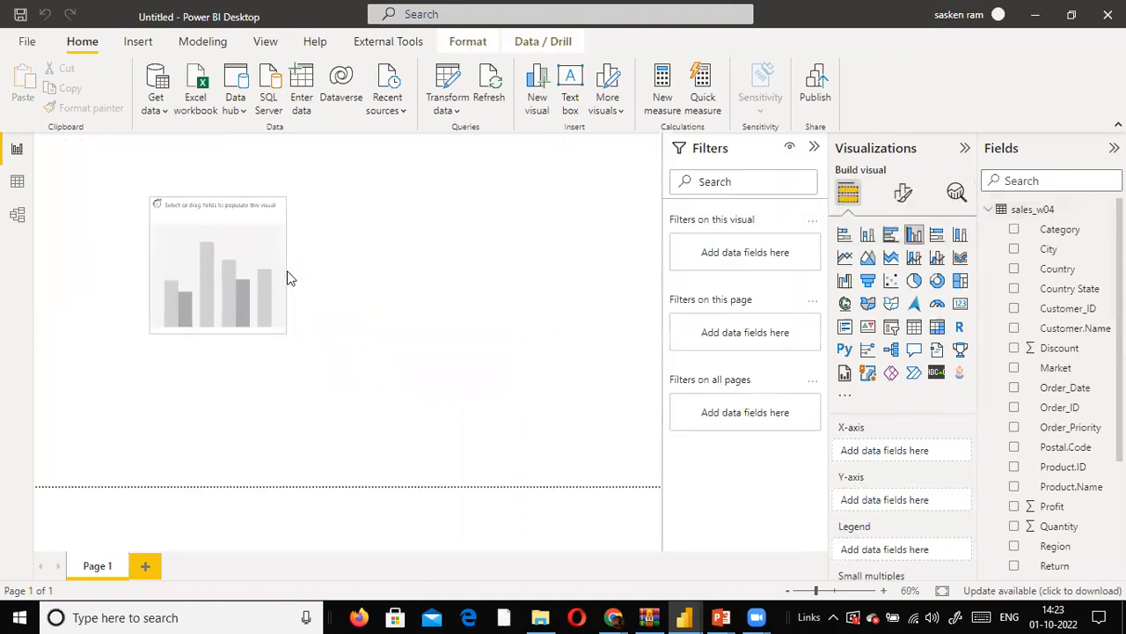
left_click(424, 286)
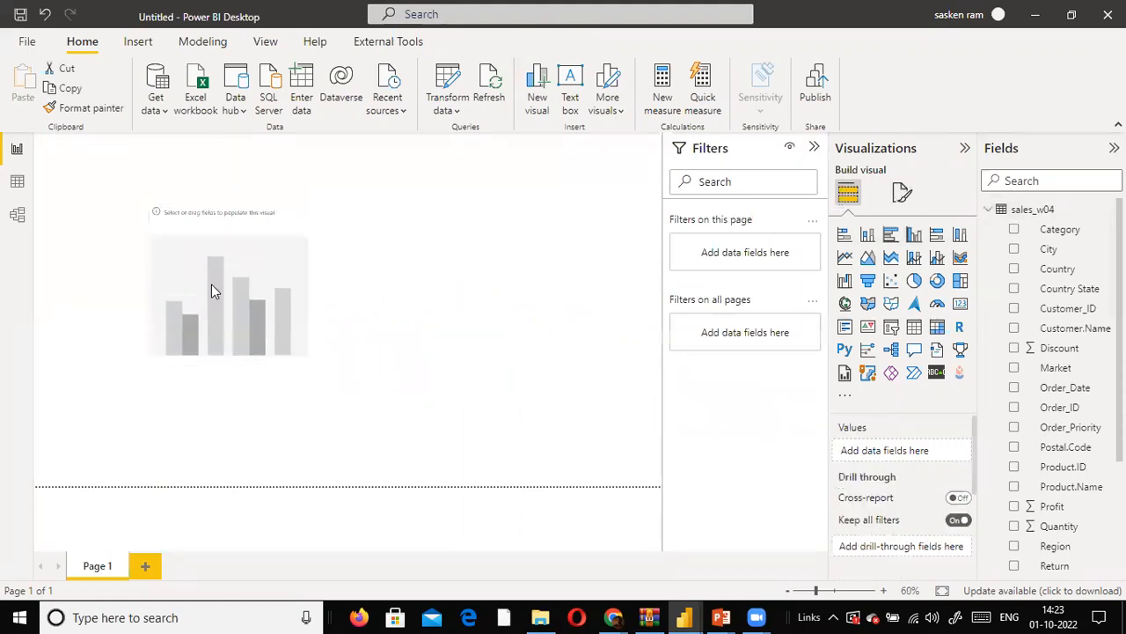
left_click(938, 280)
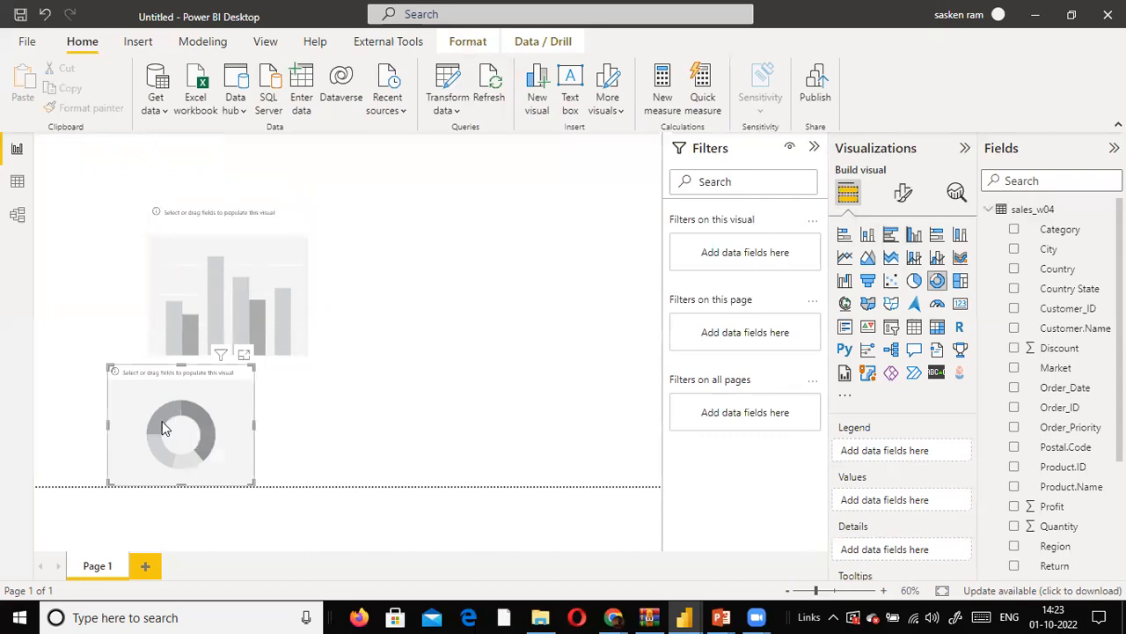
left_click_drag(203, 391, 495, 254)
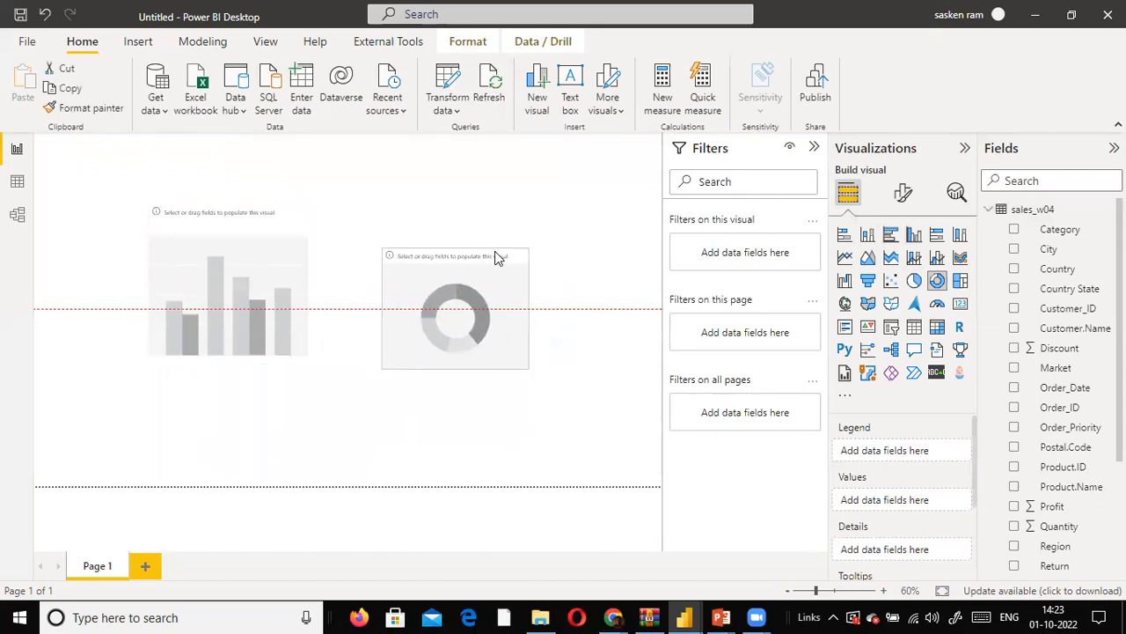
- Shift the column chart down and left, align the donut chart's top edge beside it, and stretch the donut chart to a similar height
left_click(272, 313)
left_click_drag(272, 314, 252, 317)
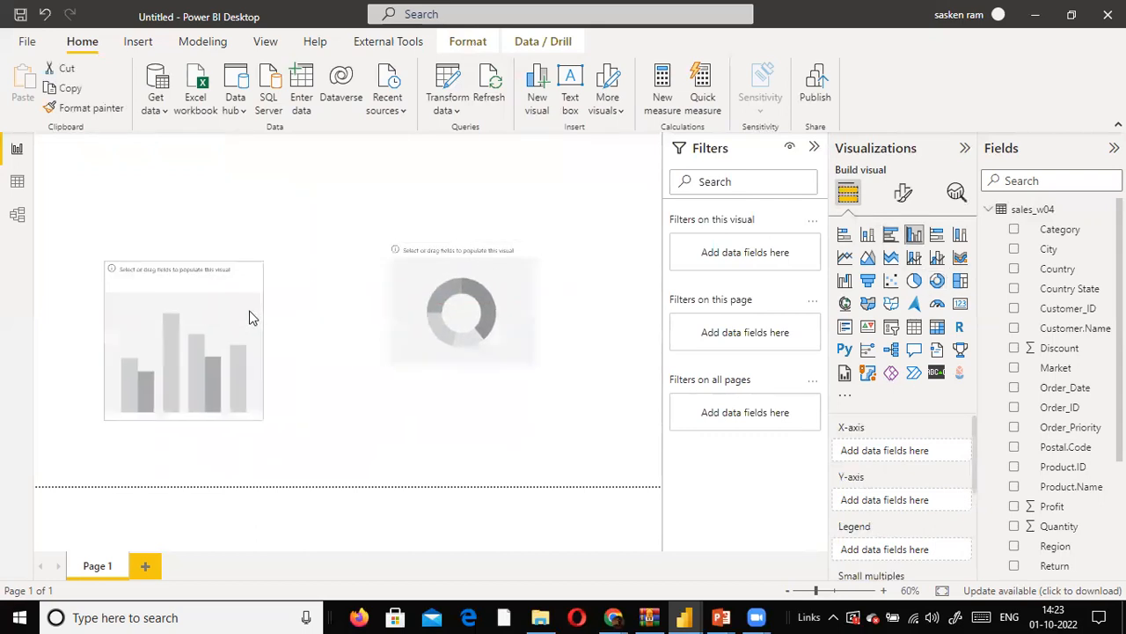
left_click_drag(518, 262, 431, 280)
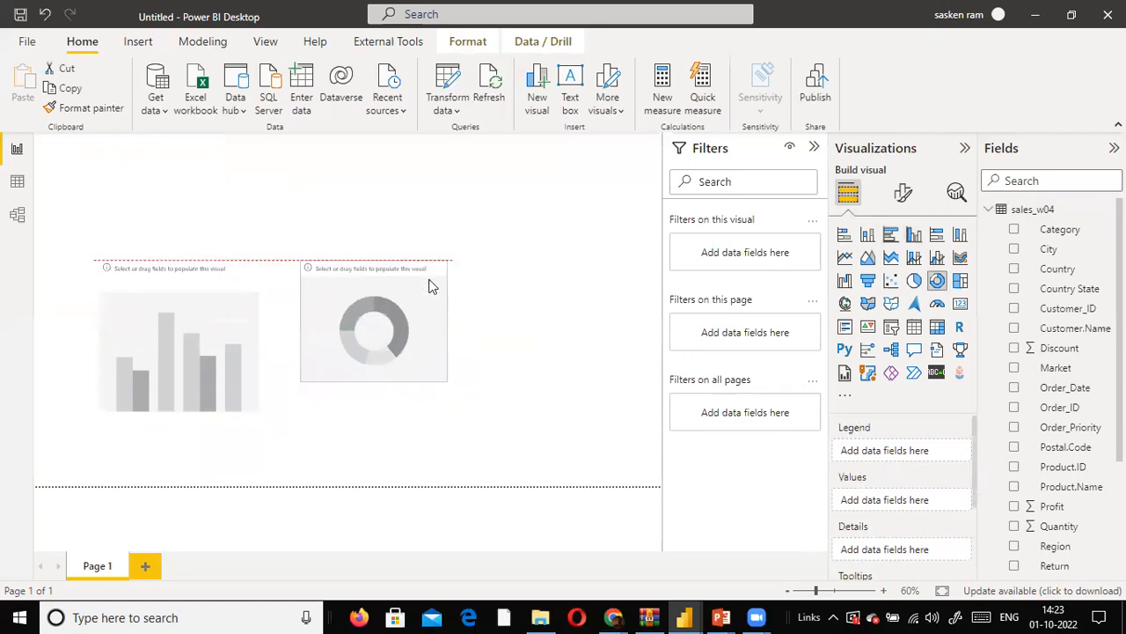
left_click_drag(372, 382, 366, 410)
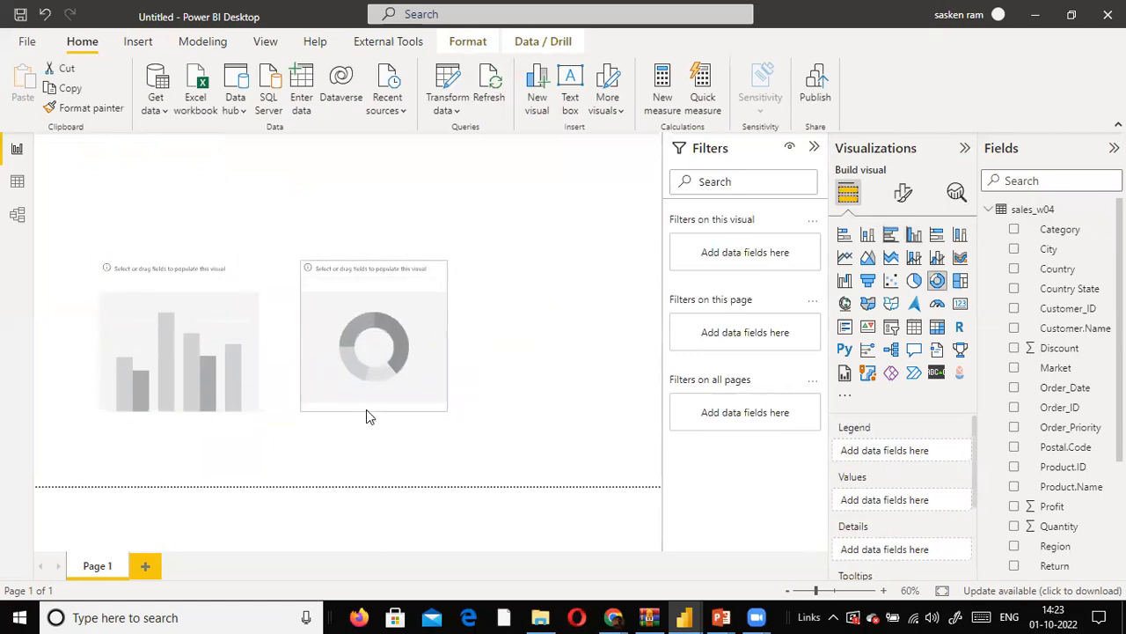
- Add an empty slicer, reduce its height, and place it near the report page's upper-right area
left_click(546, 348)
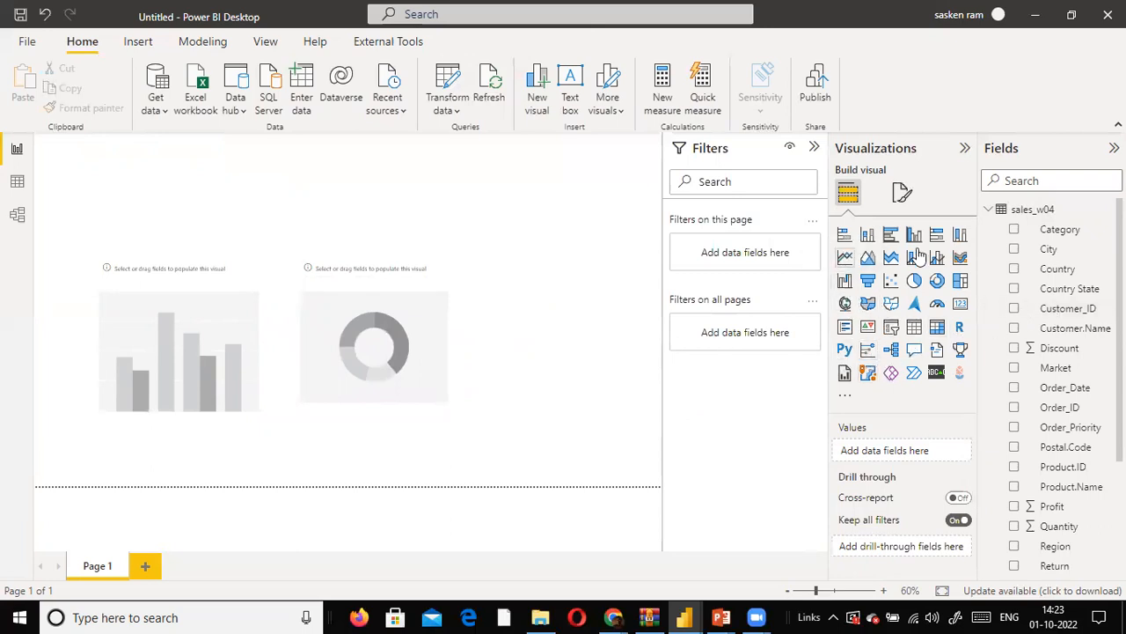
left_click(894, 327)
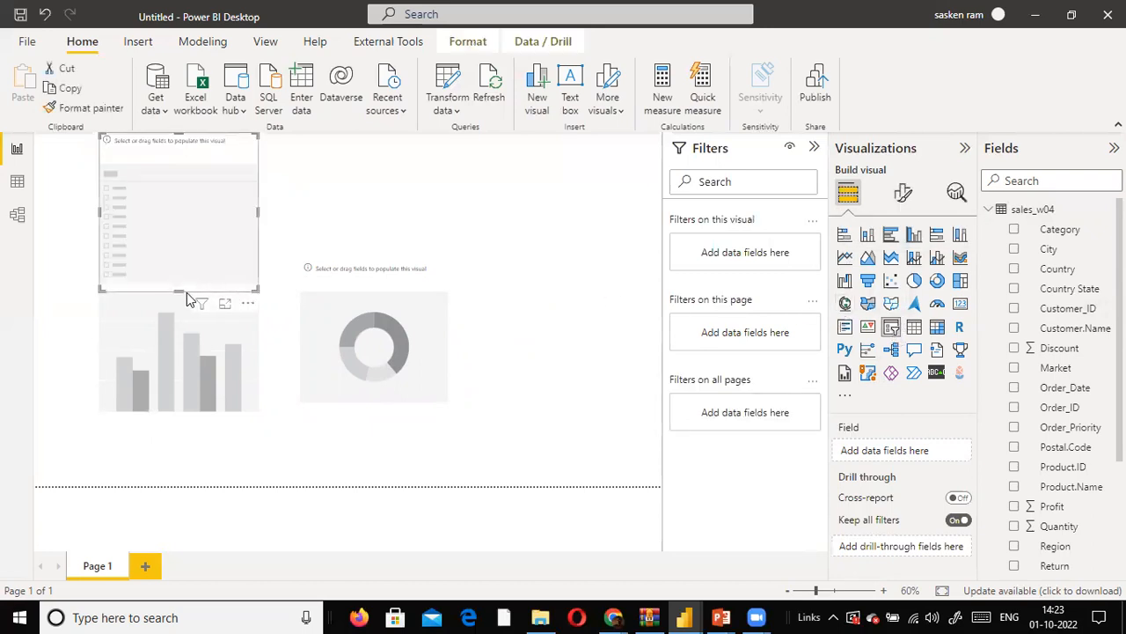
left_click_drag(180, 290, 568, 195)
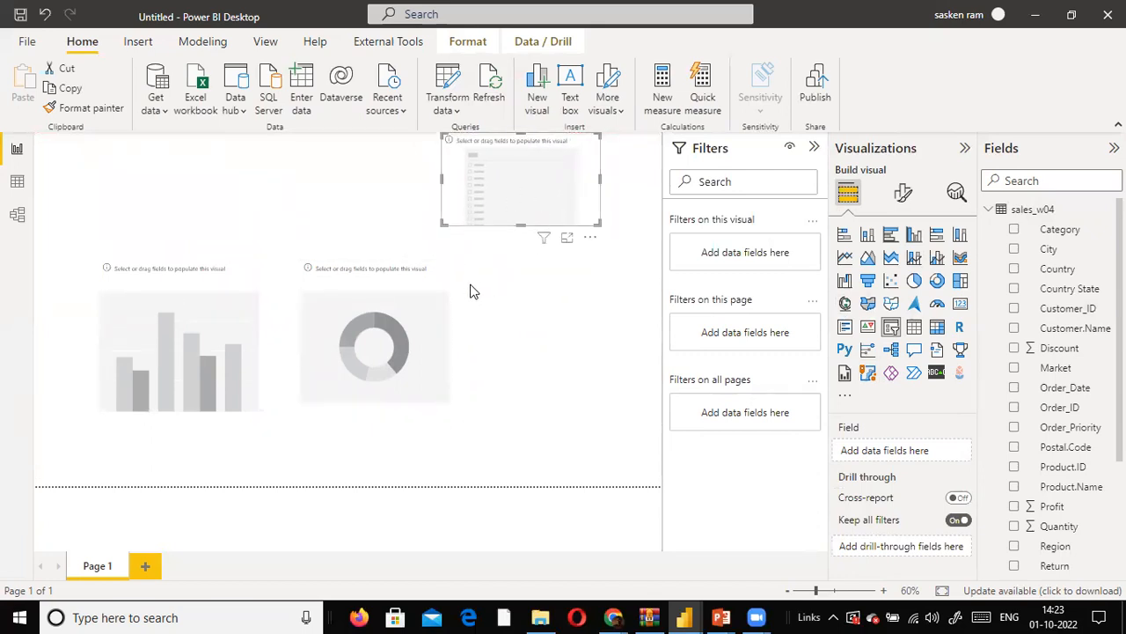
- Add a second empty slicer beside the first and align the two in a row above the charts
left_click(562, 333)
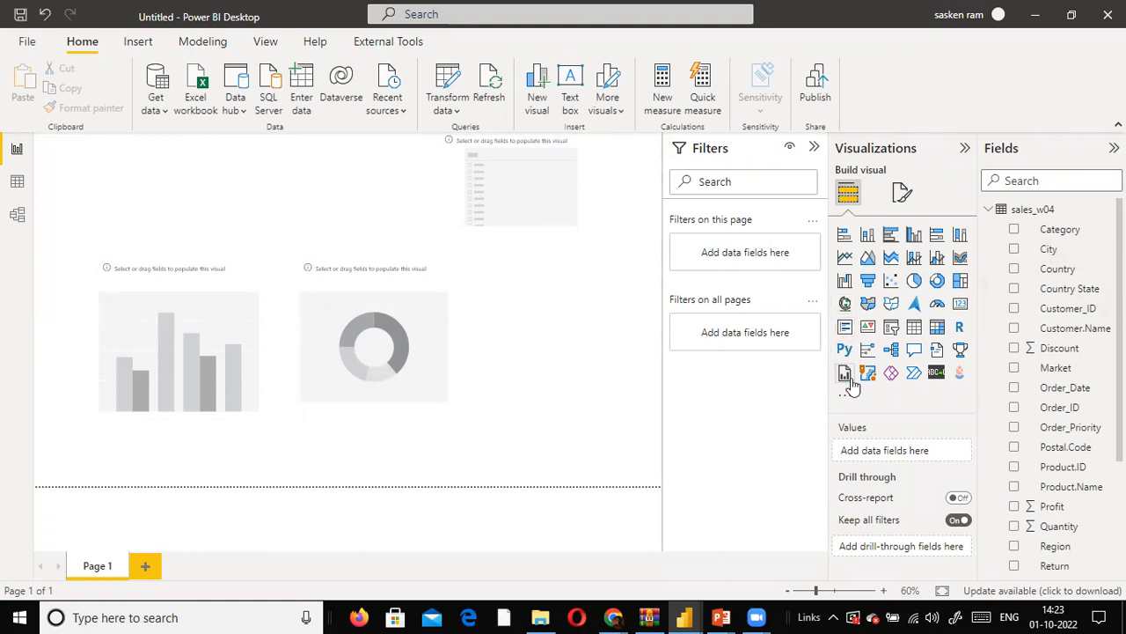
left_click(894, 334)
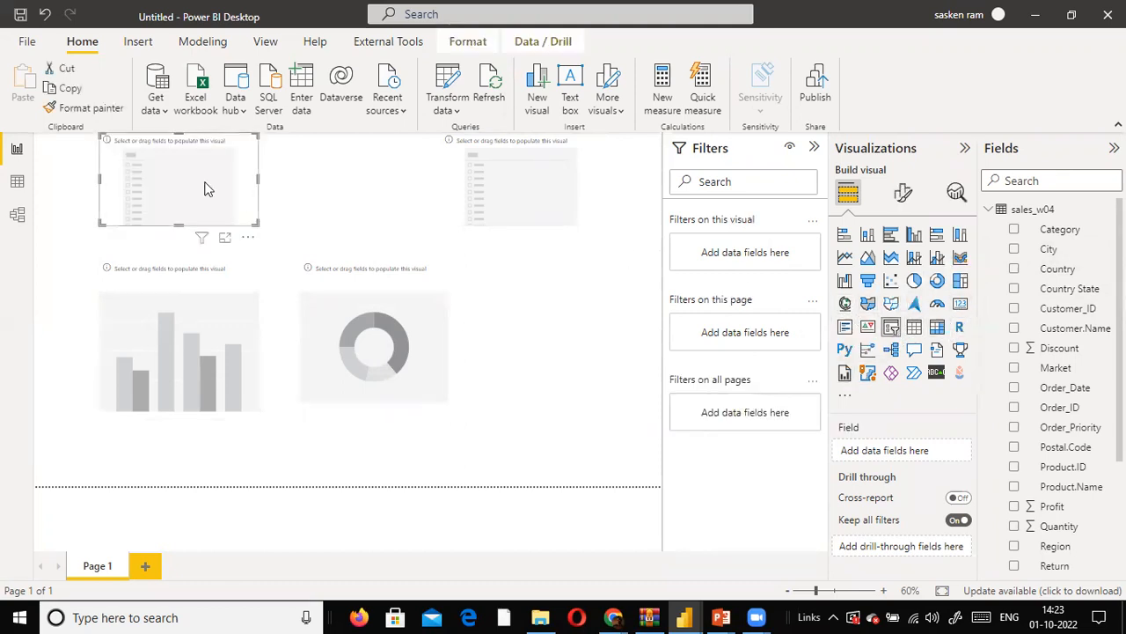
left_click_drag(209, 186, 332, 196)
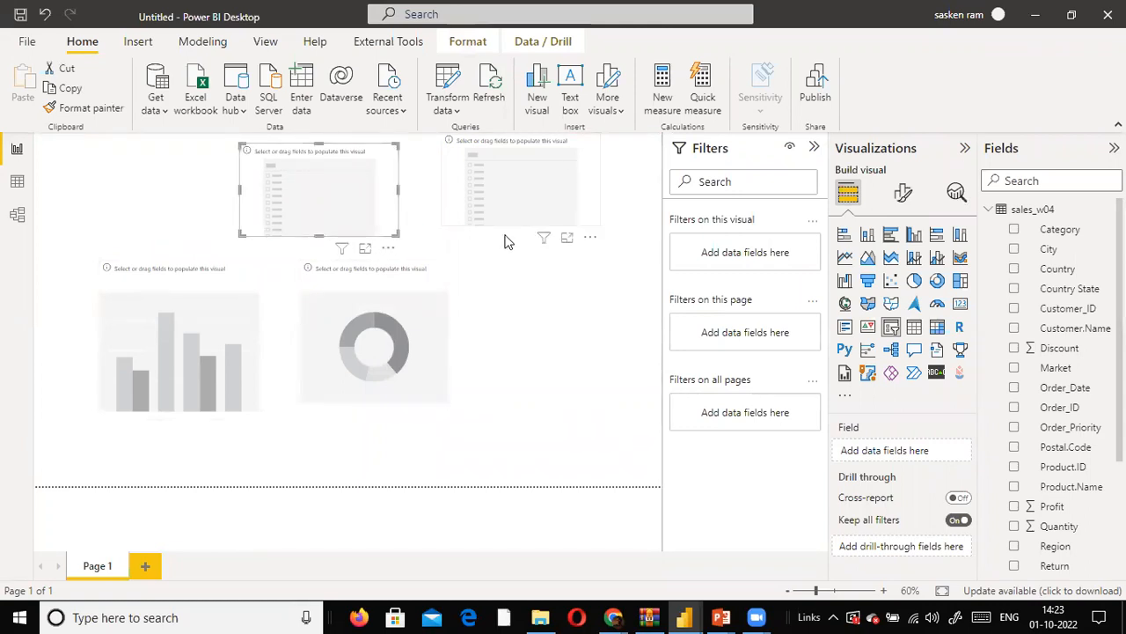
left_click_drag(506, 241, 495, 247)
left_click(511, 312)
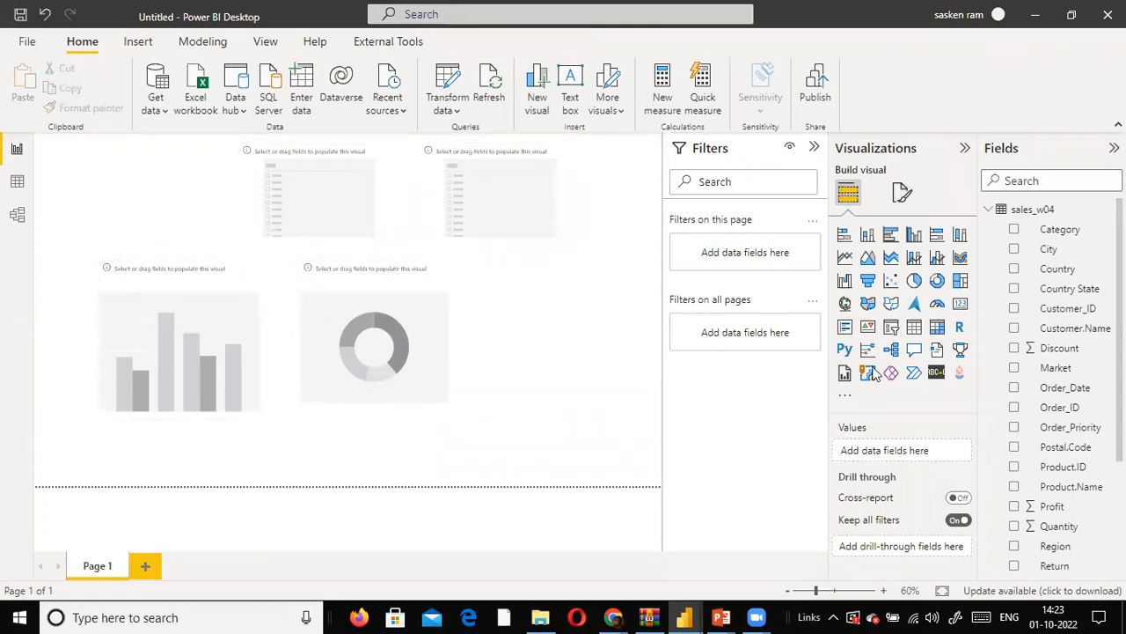
- Plot Sales by Category in the clustered column chart and widen the chart toward the donut chart
left_click_drag(1061, 230, 167, 341)
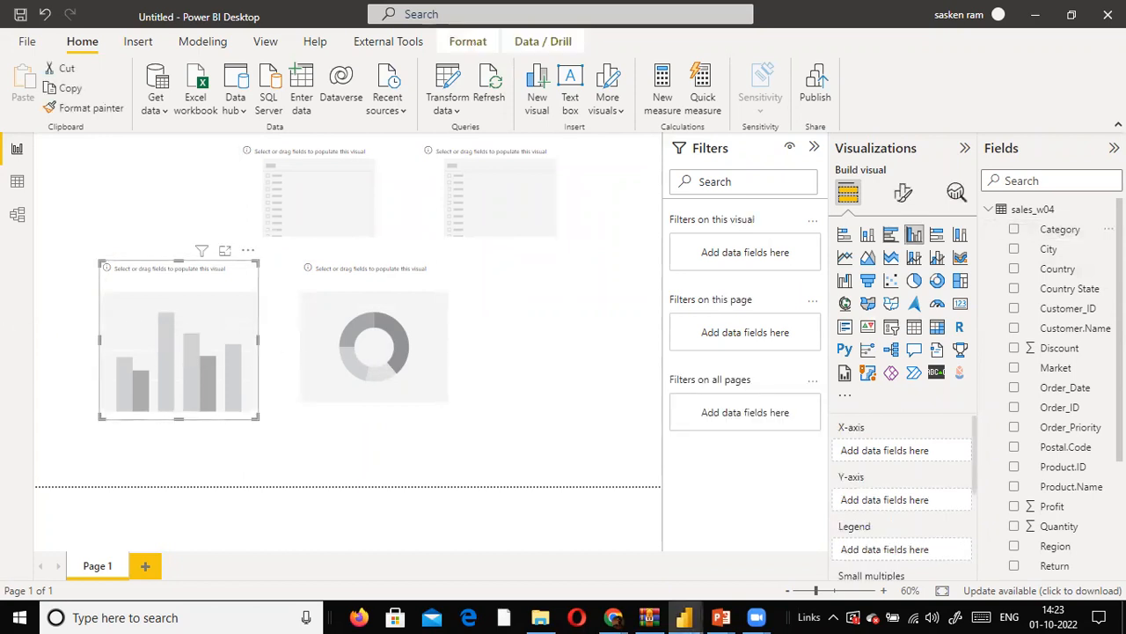
scroll(1084, 506, "down", 3)
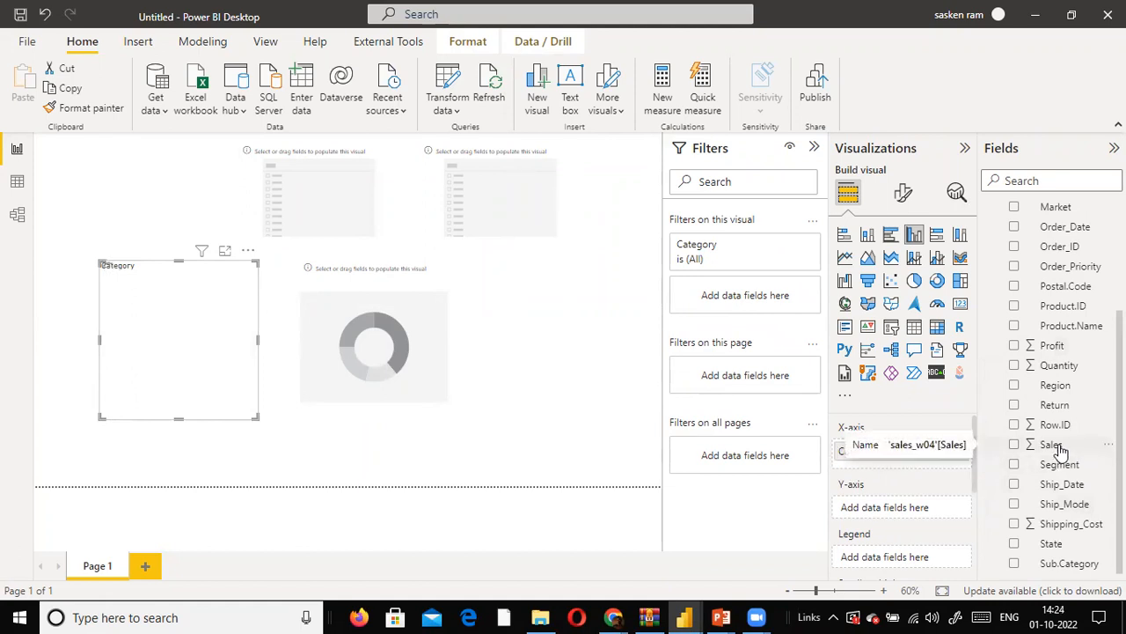
left_click_drag(1061, 450, 233, 301)
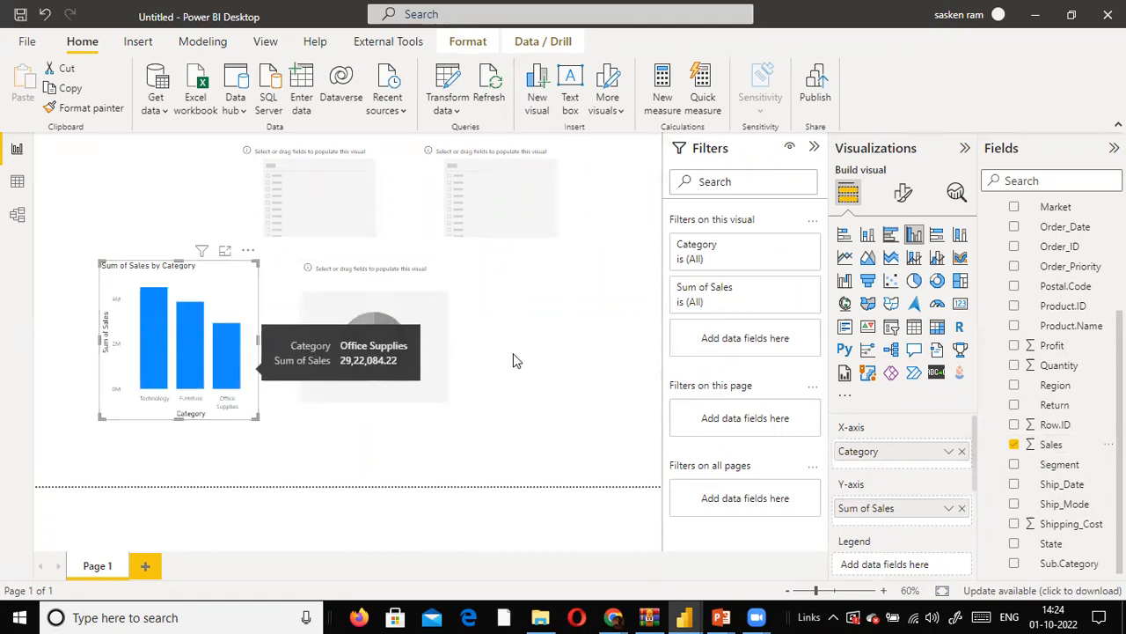
left_click_drag(258, 338, 287, 338)
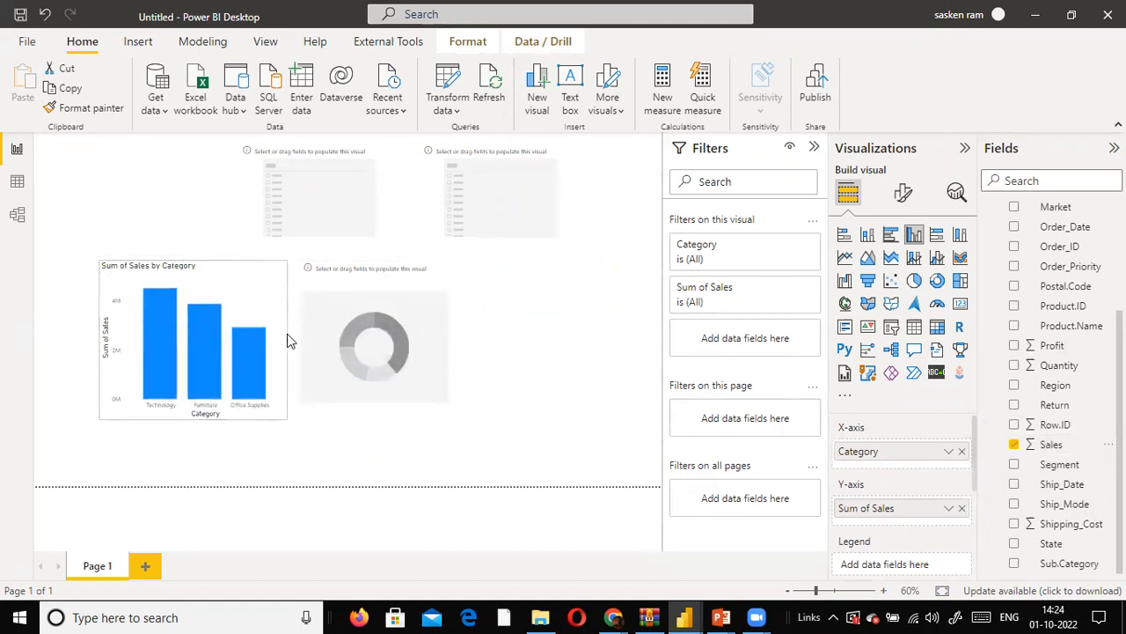
- Nudge the donut chart down and right, then shift both slicers left so they sit above the two charts
mouse_move(420, 286)
left_mouse_down()
mouse_move(443, 294)
mouse_move(432, 299)
left_mouse_up()
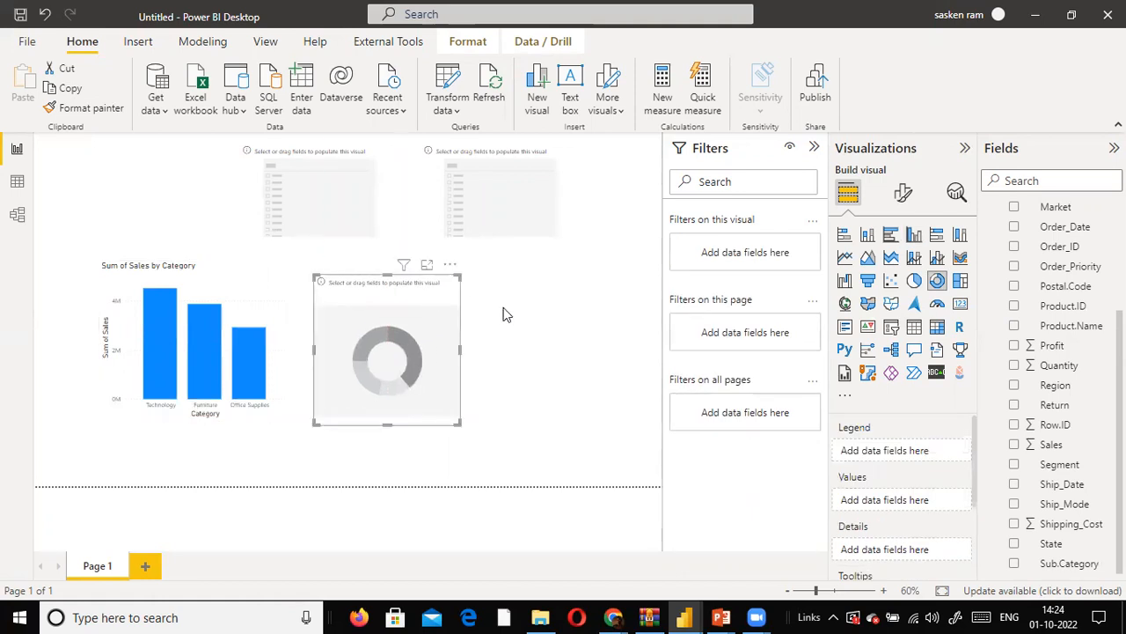
left_click(517, 317)
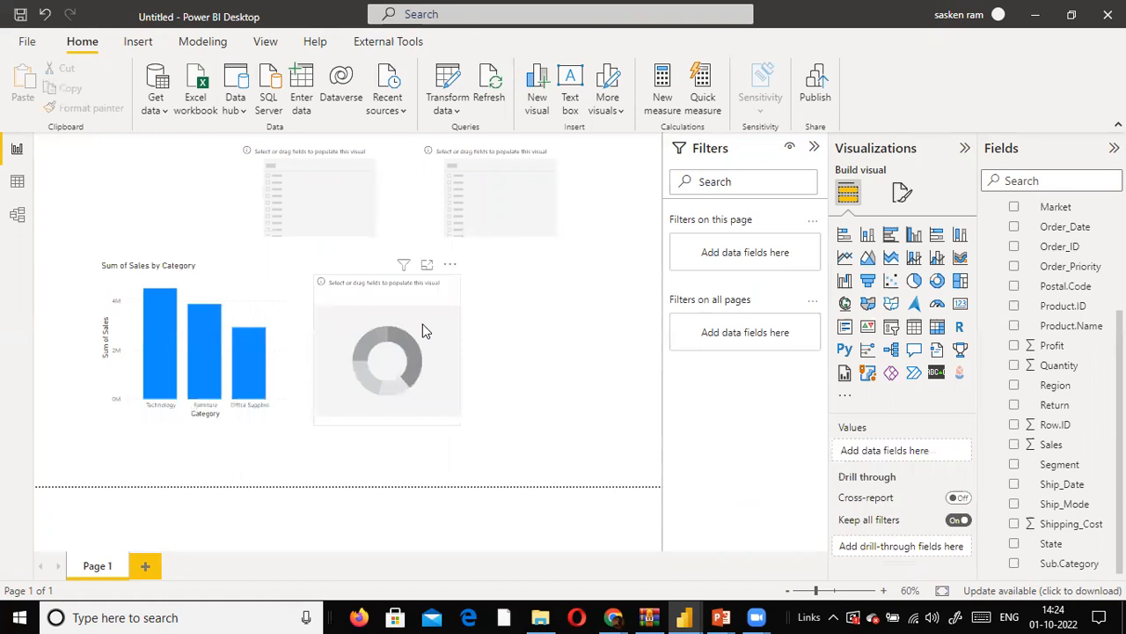
left_click_drag(339, 180, 243, 174)
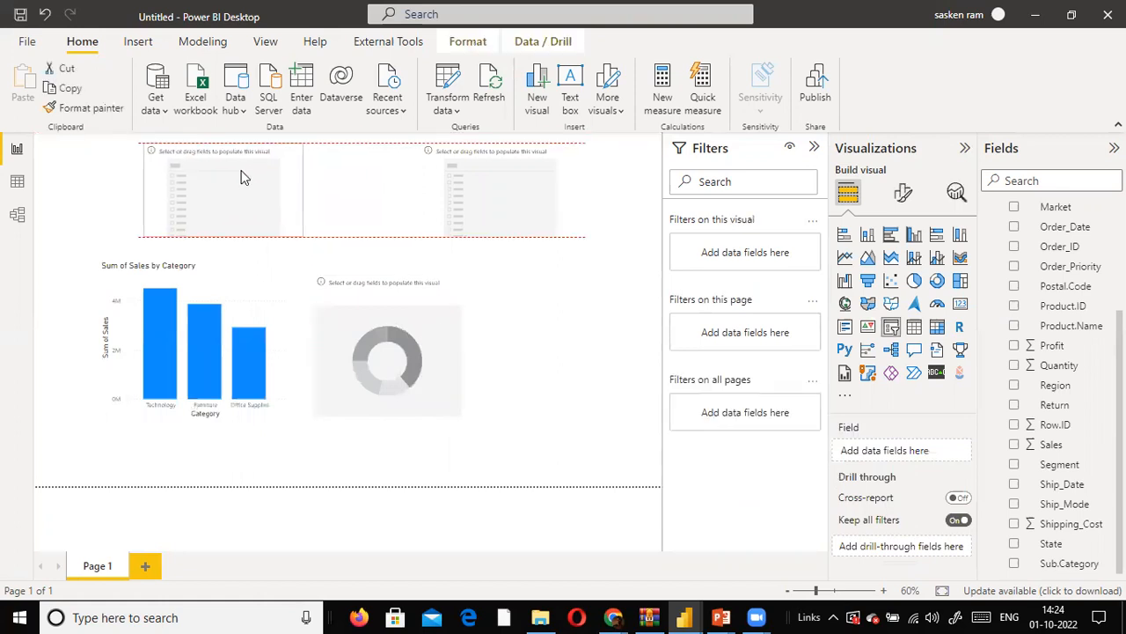
left_click_drag(500, 155, 393, 147)
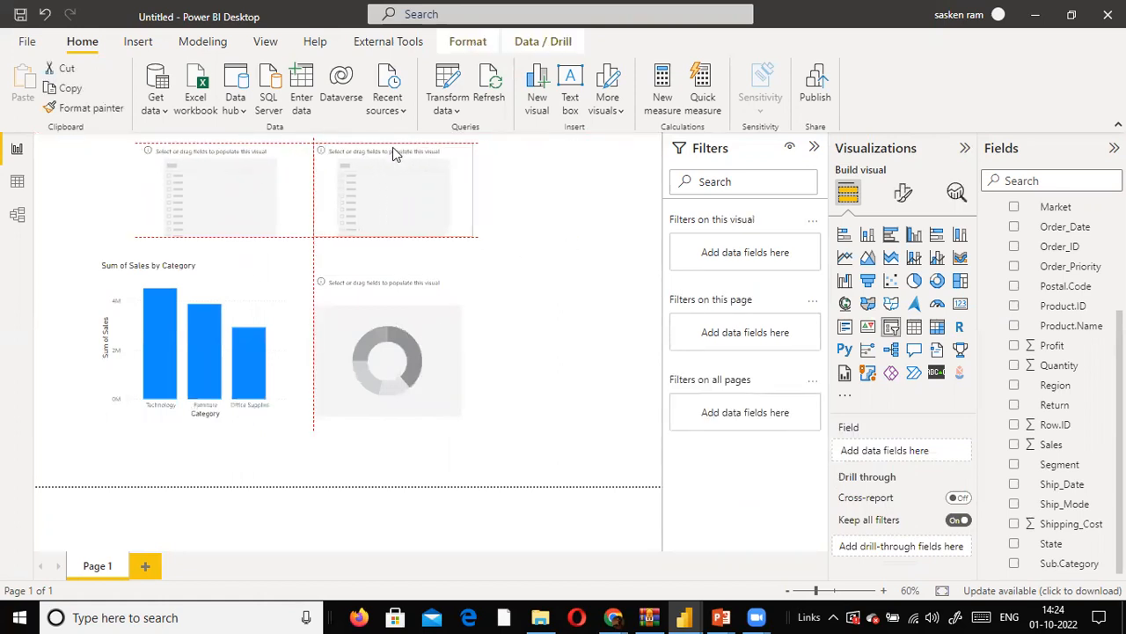
left_click(586, 291)
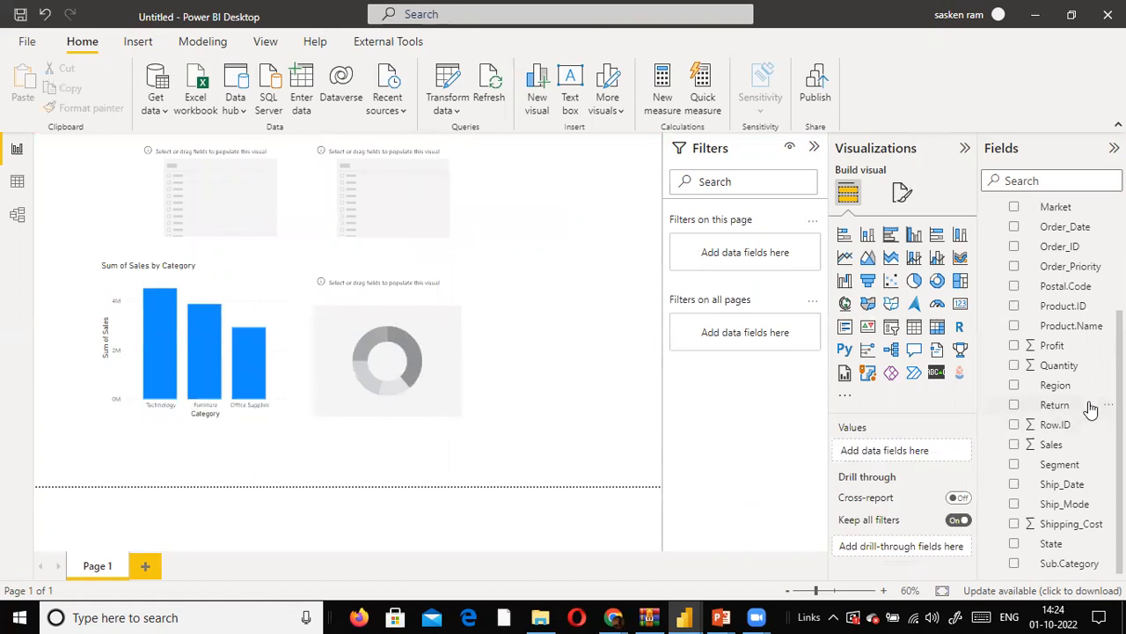
- Fill the donut chart with Quantity by Region and enlarge it in width and height
left_click_drag(1075, 325, 410, 382)
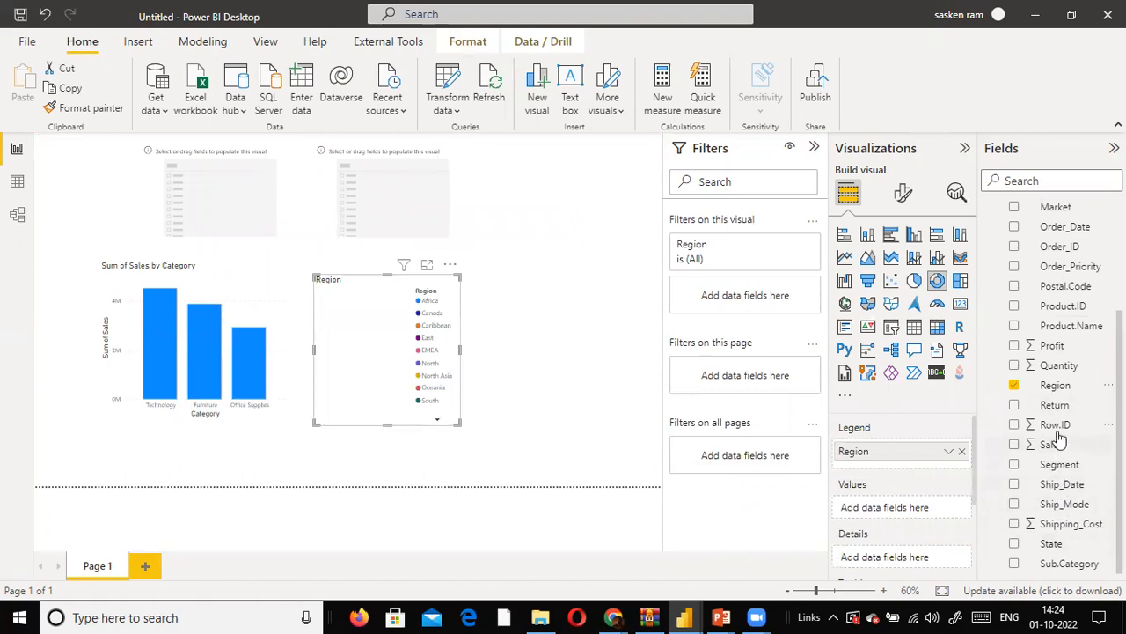
left_click_drag(1056, 365, 379, 353)
left_click_drag(459, 349, 570, 352)
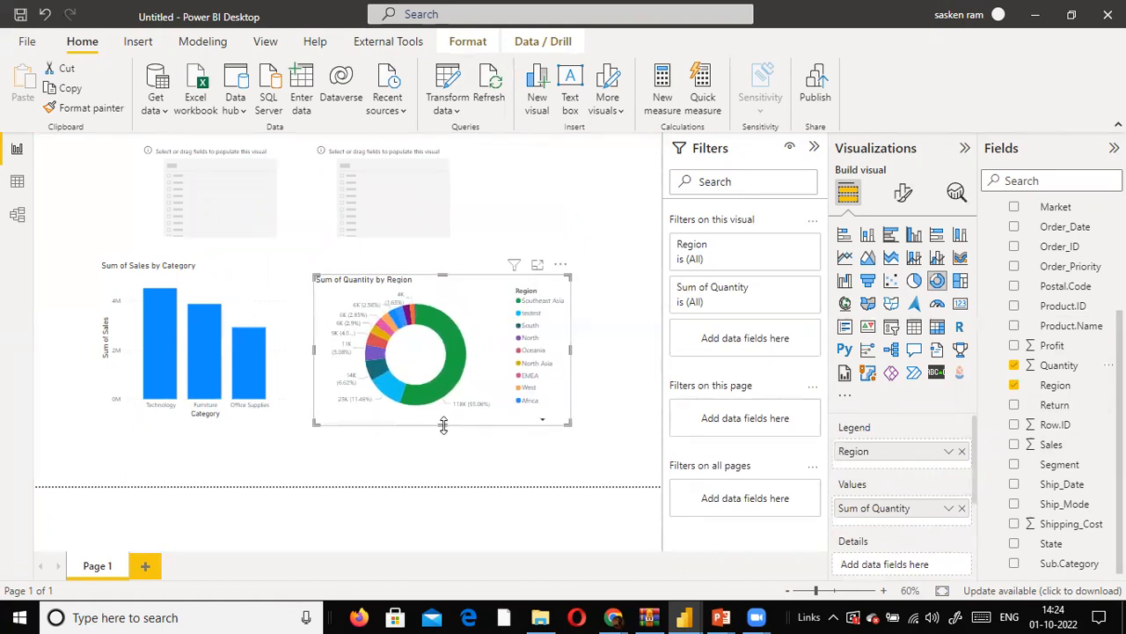
left_click_drag(447, 436, 447, 453)
- Align the column chart's top edge with the donut chart and widen the donut chart toward the page's right side
mouse_move(200, 412)
left_mouse_down()
mouse_move(132, 428)
mouse_move(187, 426)
left_mouse_up()
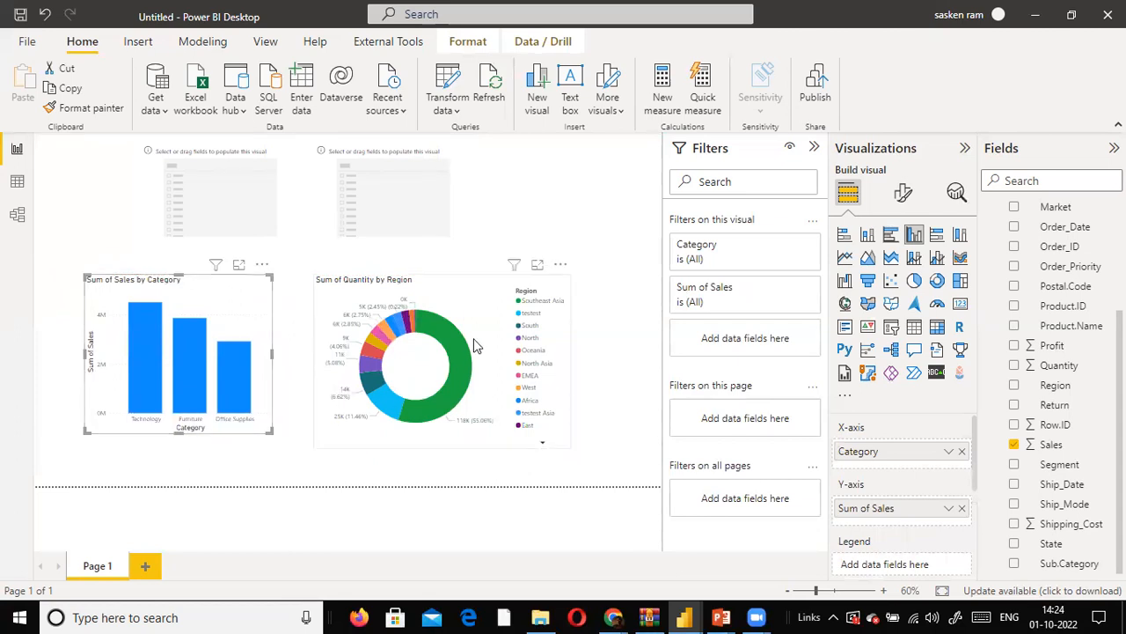
left_click(570, 348)
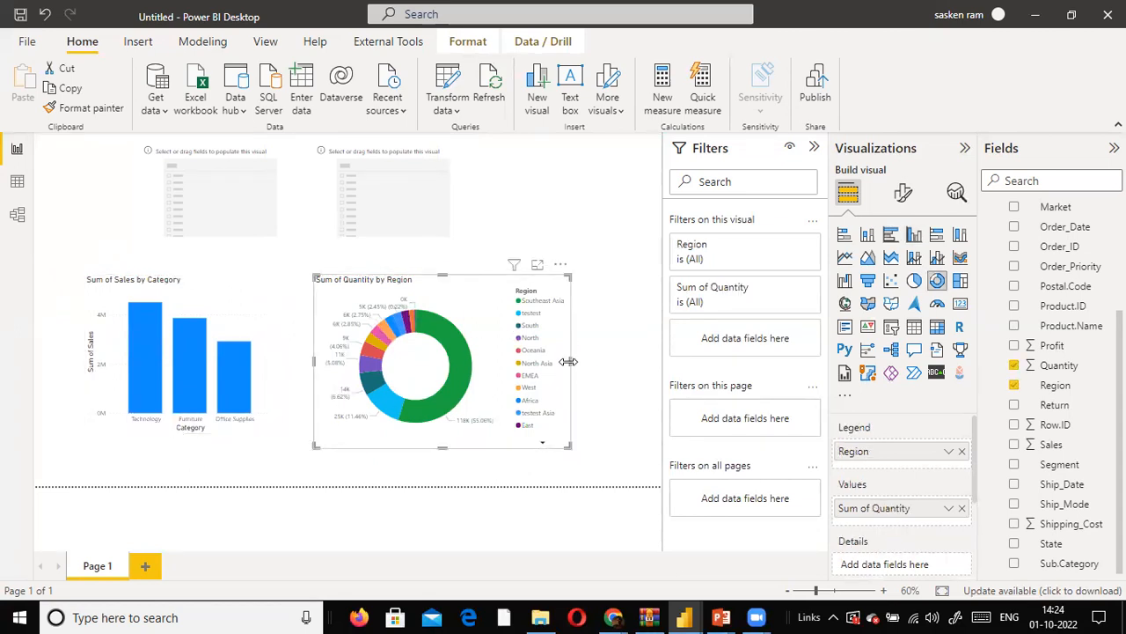
left_click_drag(569, 360, 629, 359)
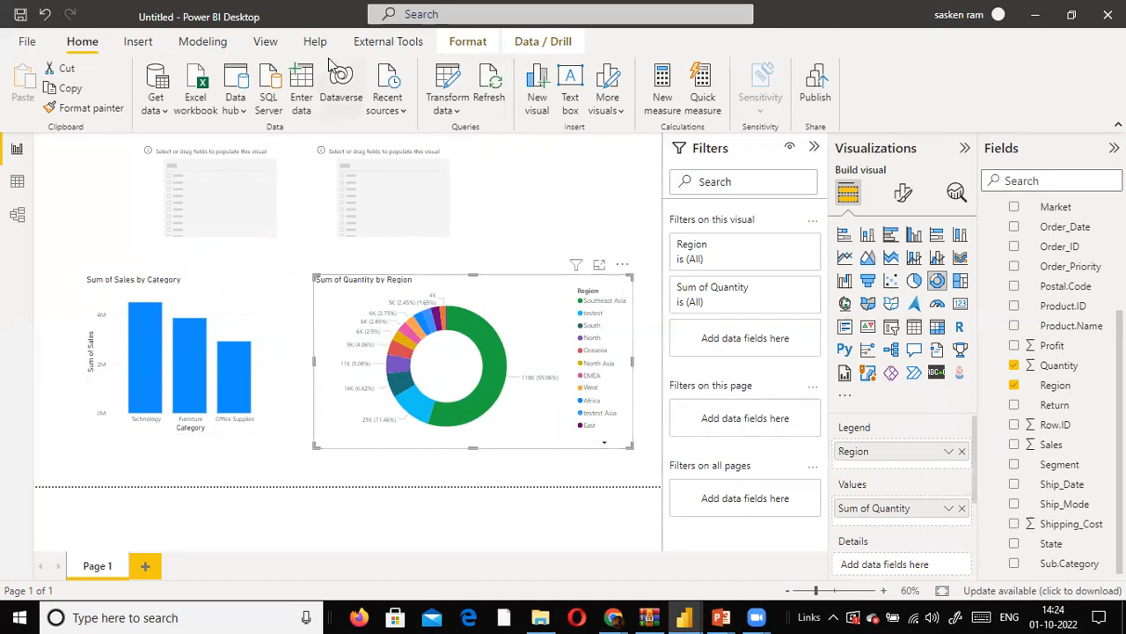
- Apply the built-in theme with dark green as its first colour and shift both charts slightly lower on the page
left_click(262, 47)
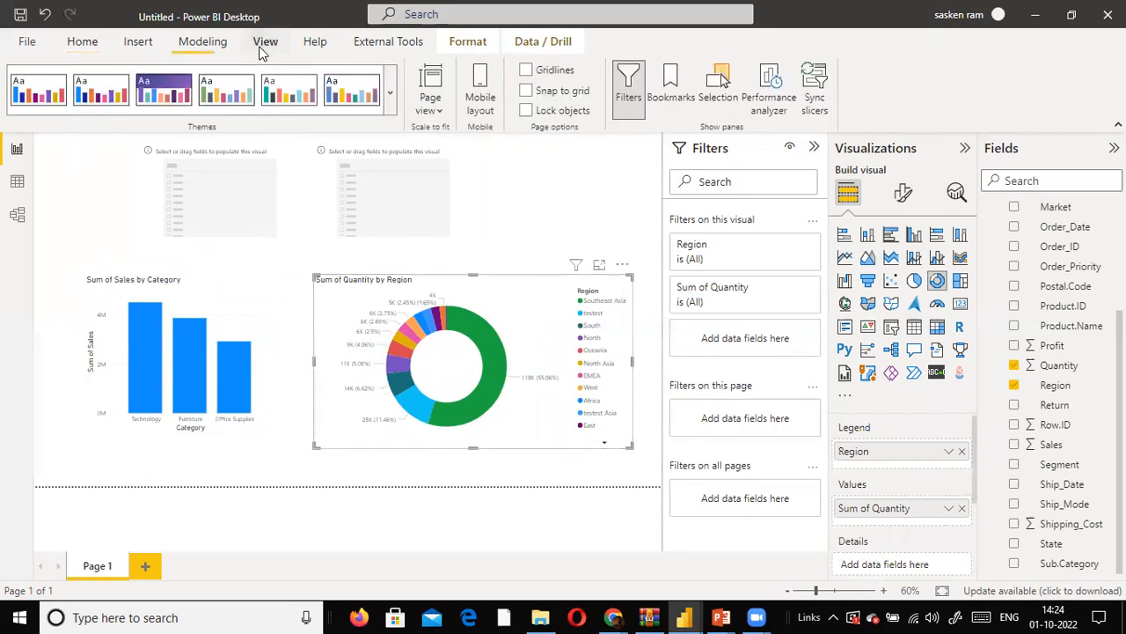
left_click(390, 93)
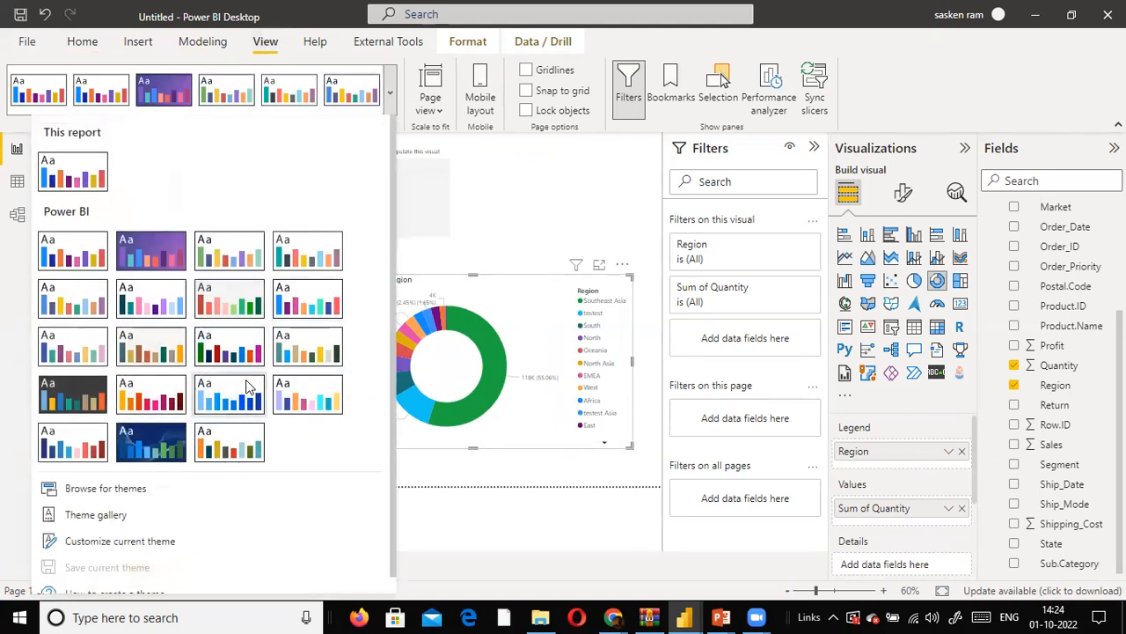
left_click(250, 357)
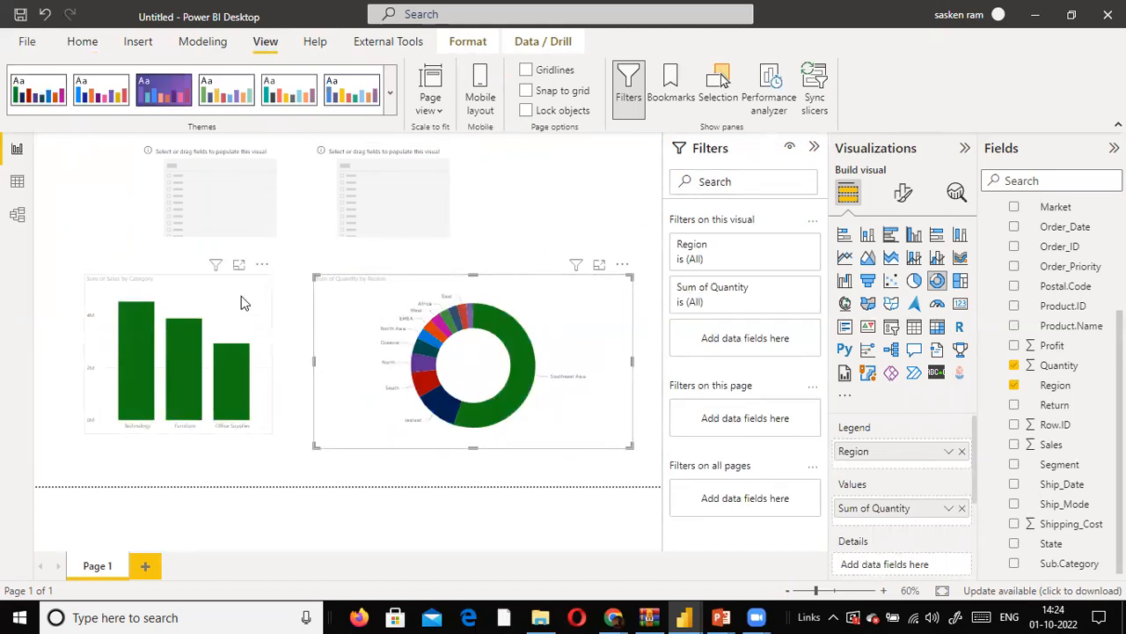
left_click(237, 333)
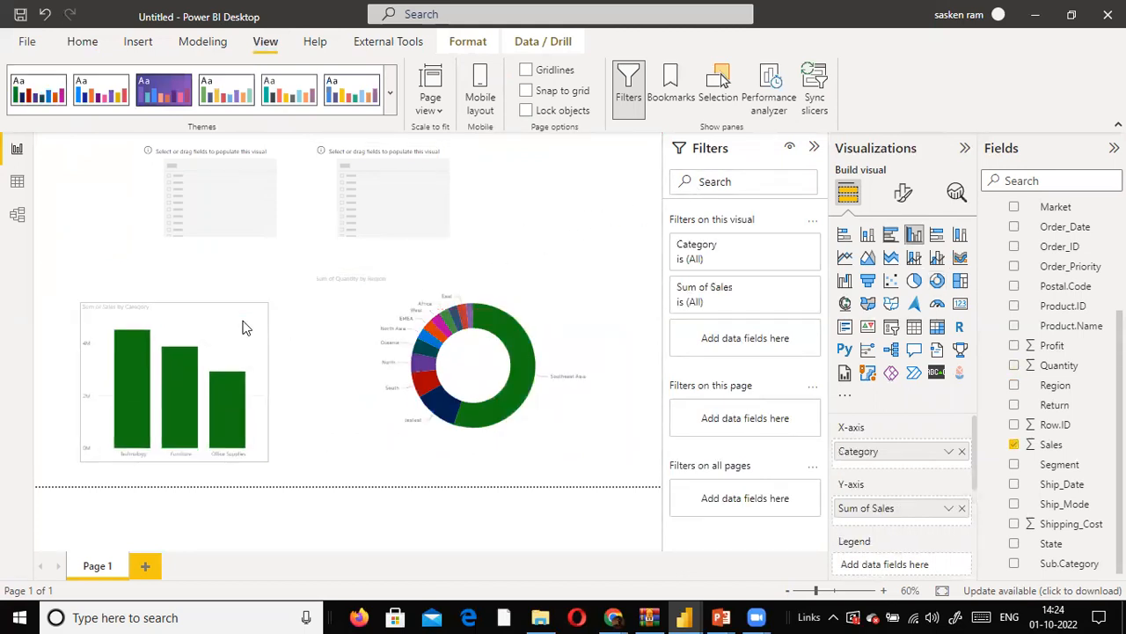
left_click(359, 320)
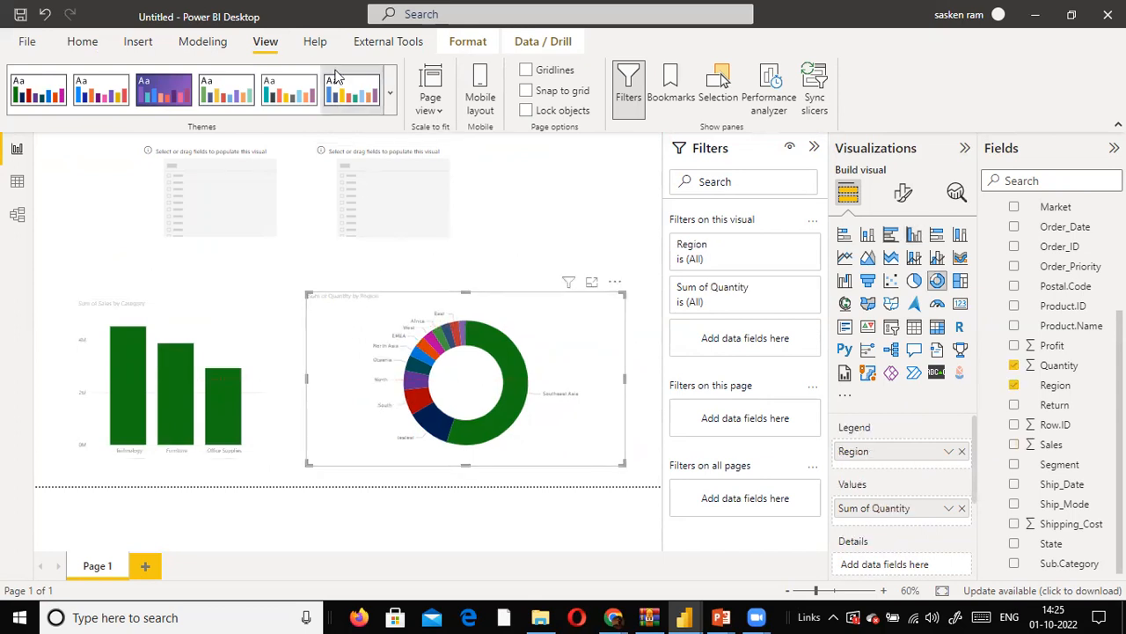
- Try the Electric theme, the muted teal theme and the Sunset theme on the report
left_click(391, 95)
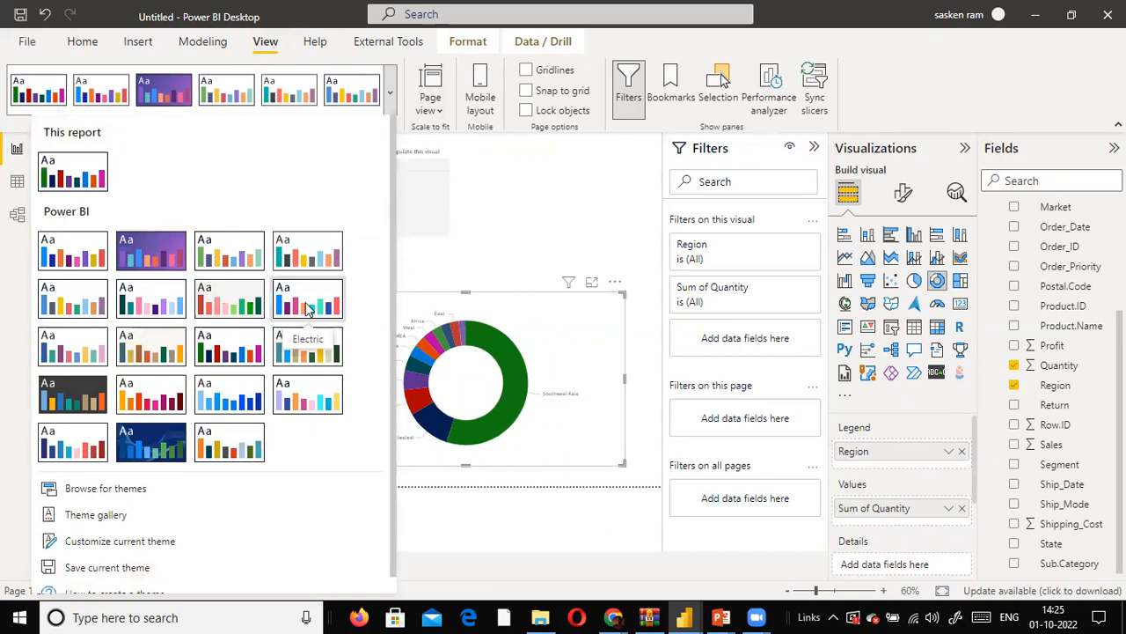
left_click(306, 302)
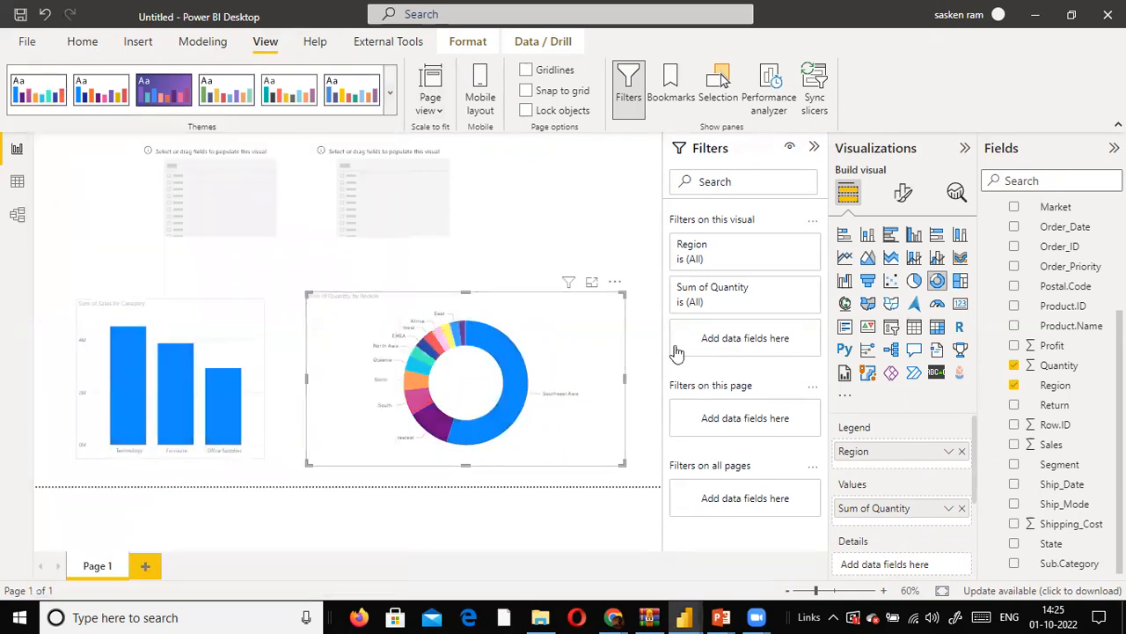
left_click(391, 97)
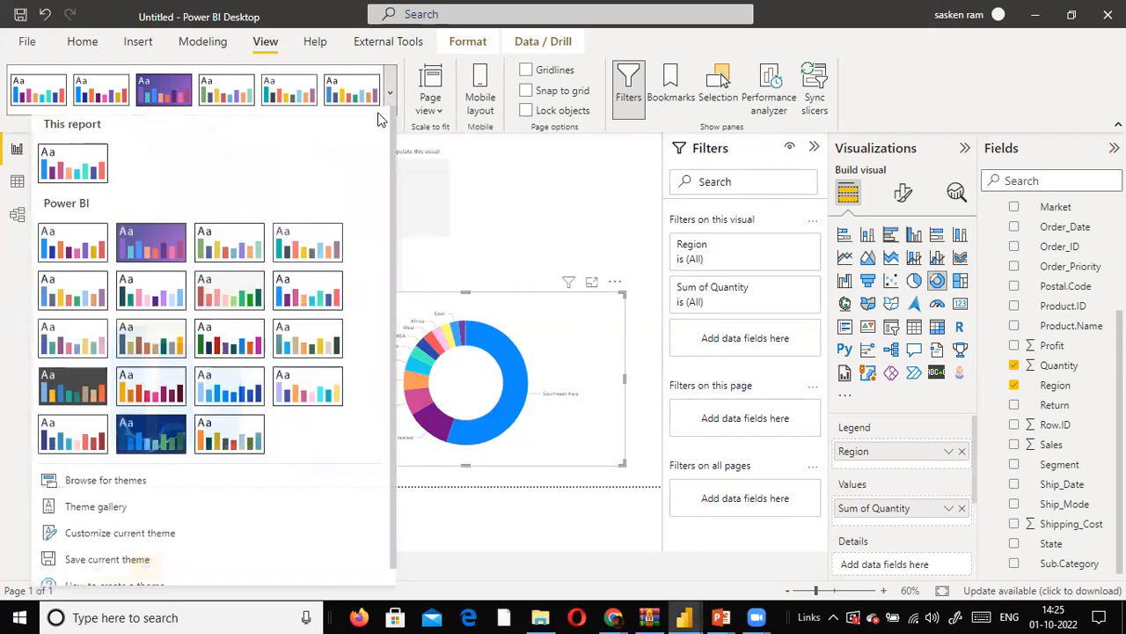
left_click(309, 354)
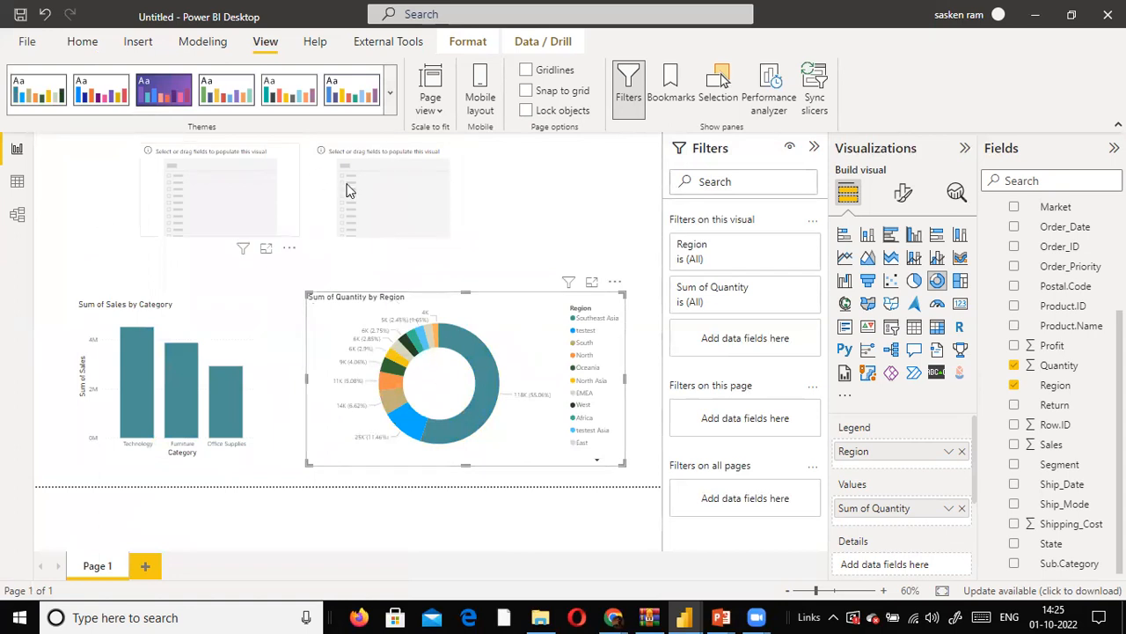
left_click(391, 97)
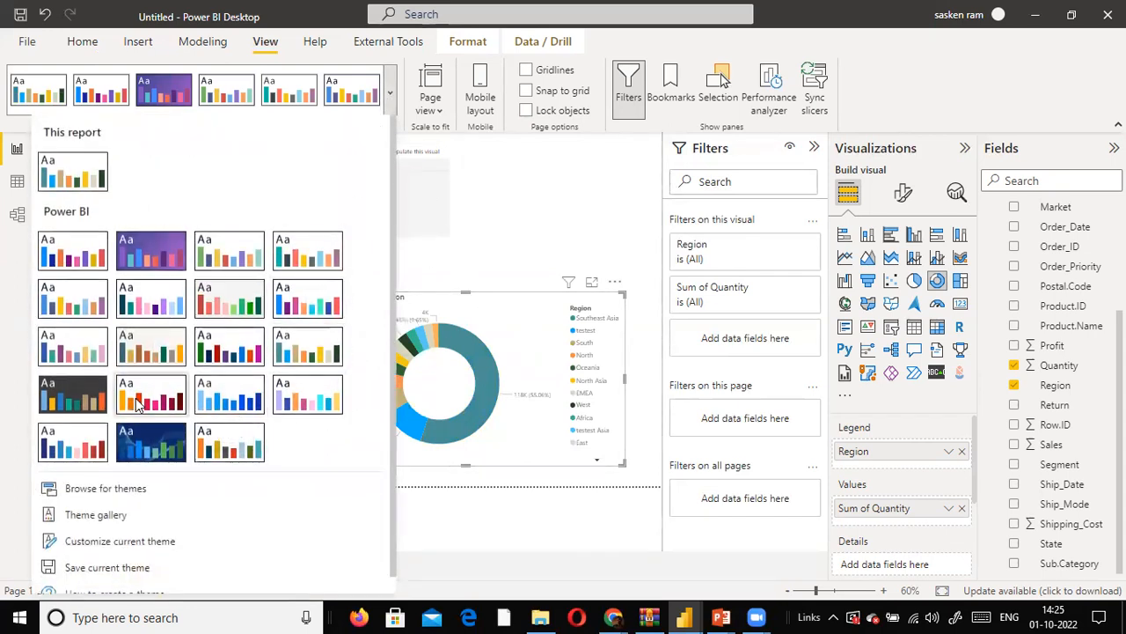
left_click(309, 398)
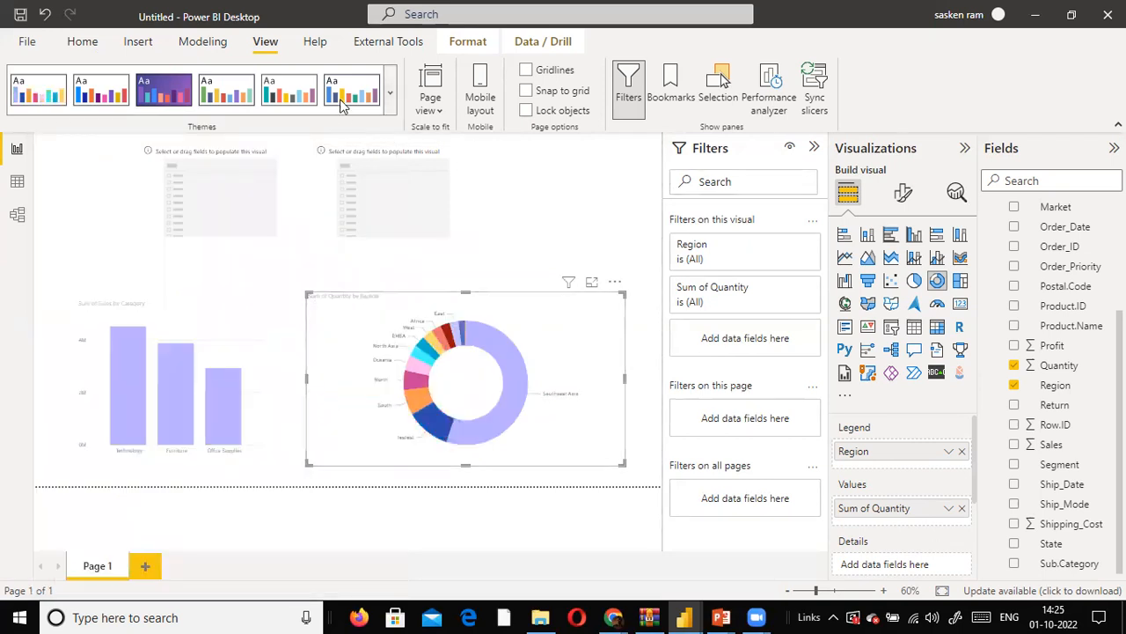
- Switch the report back to the built-in theme with dark green as its first colour
left_click(390, 94)
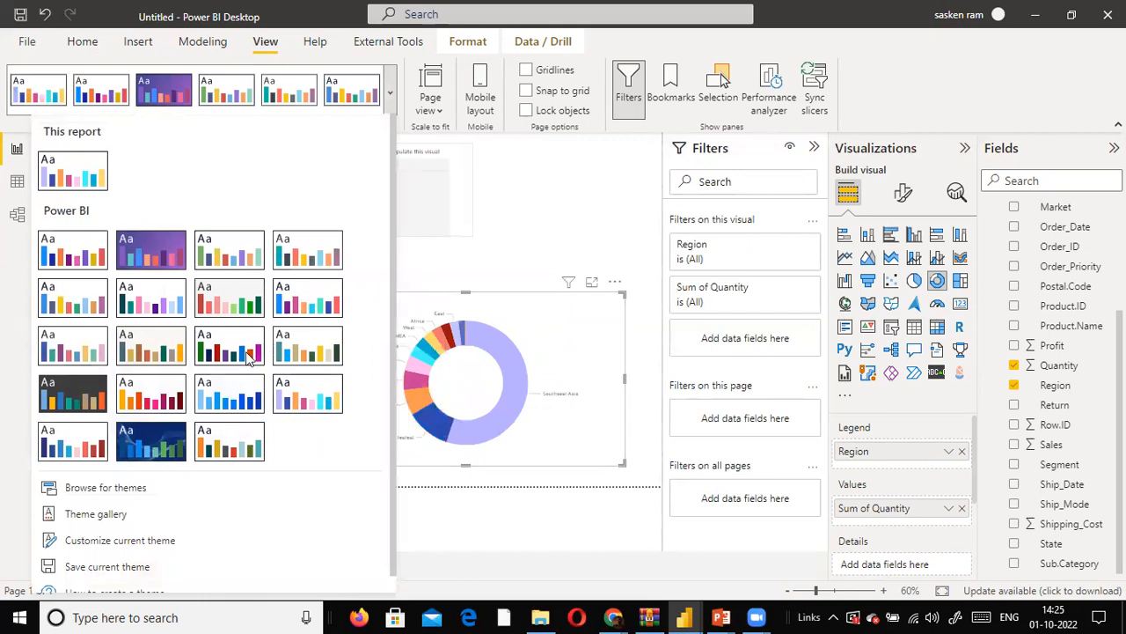
left_click(250, 354)
left_click(390, 94)
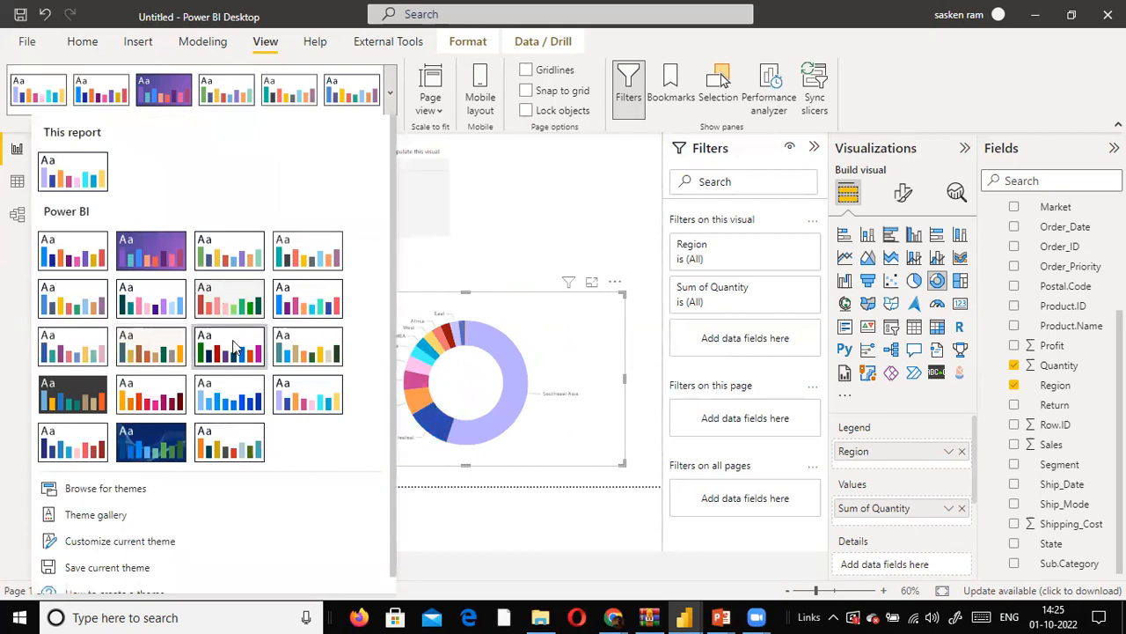
left_click(151, 338)
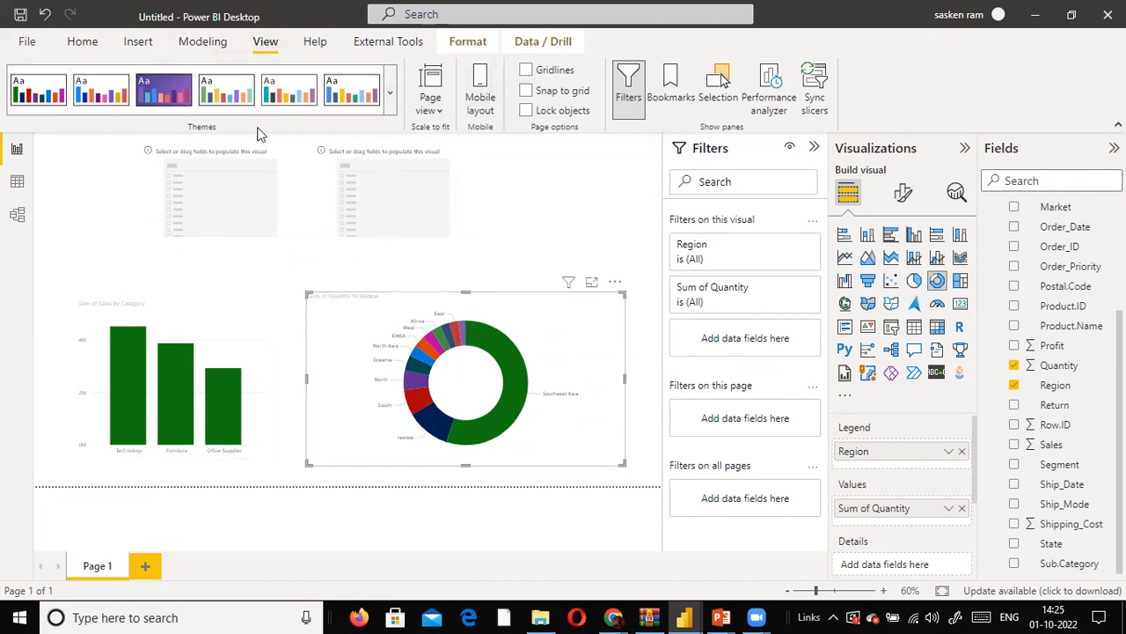
- Shrink the donut chart by lowering its top edge and pulling in its right edge
left_click(392, 91)
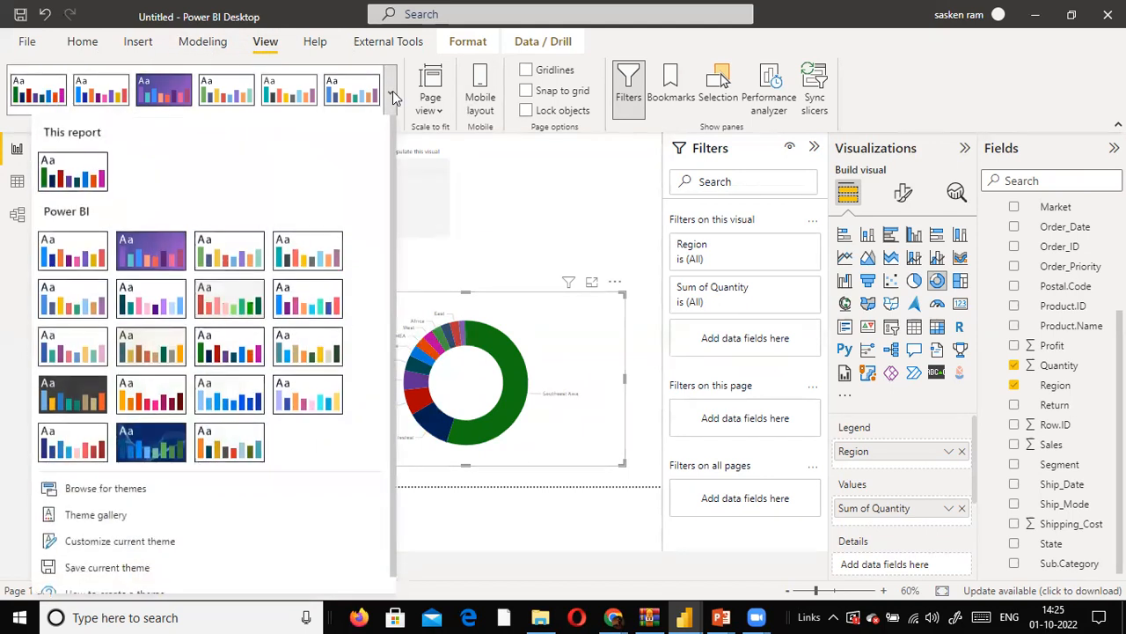
left_click(392, 90)
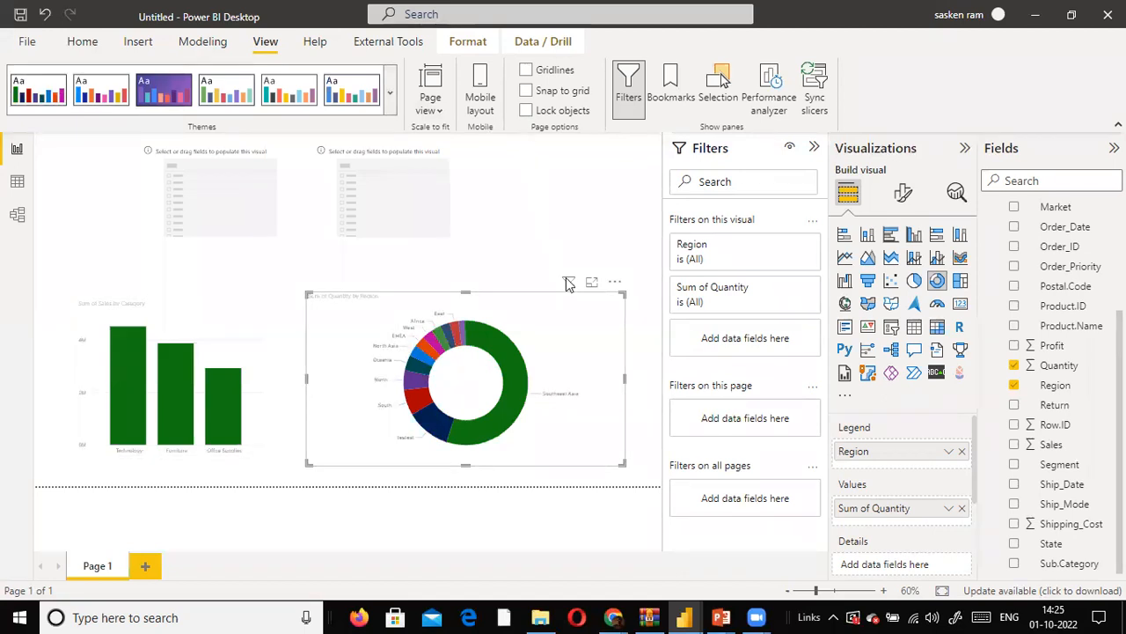
left_click_drag(625, 293, 590, 312)
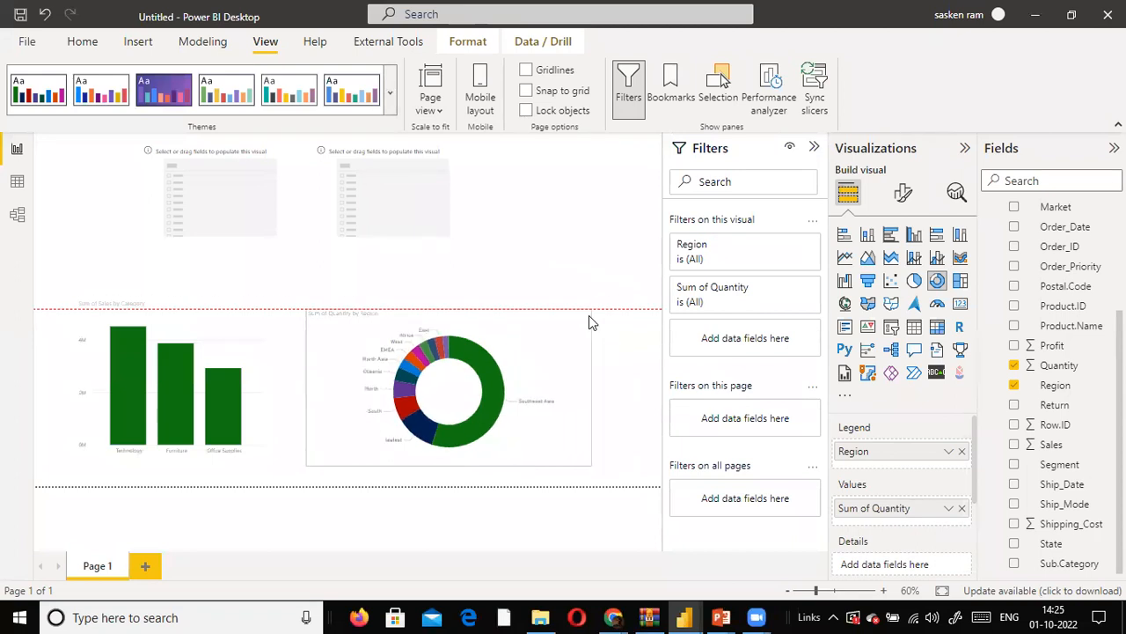
left_click(522, 211)
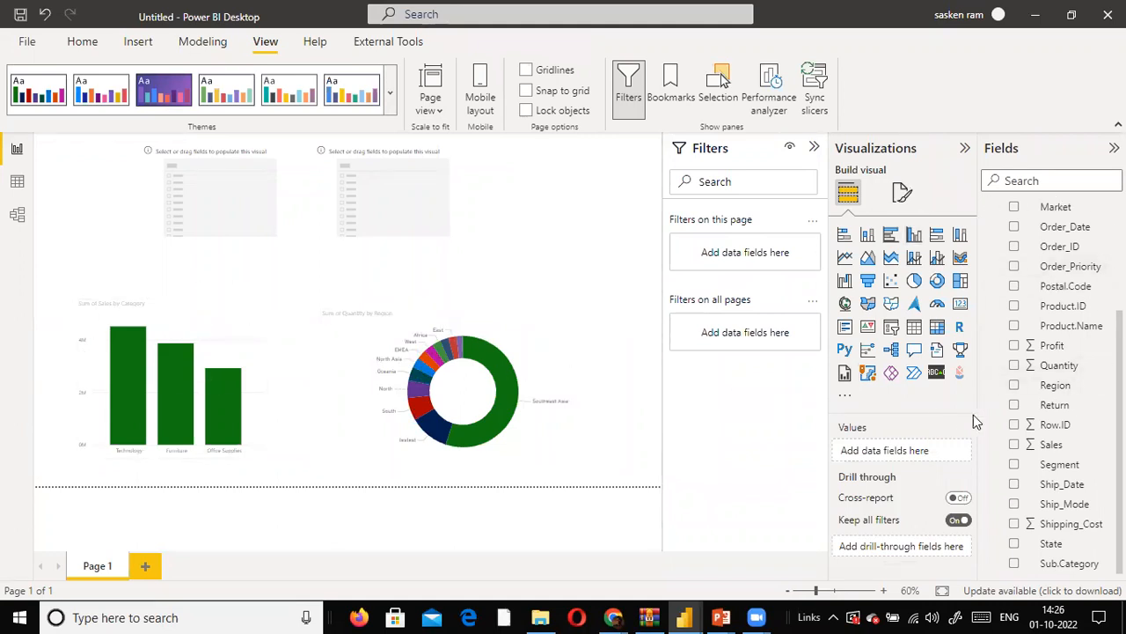
- Add the Category field to the first empty slicer and the Region field to the second one
scroll(1091, 427, "up", 5)
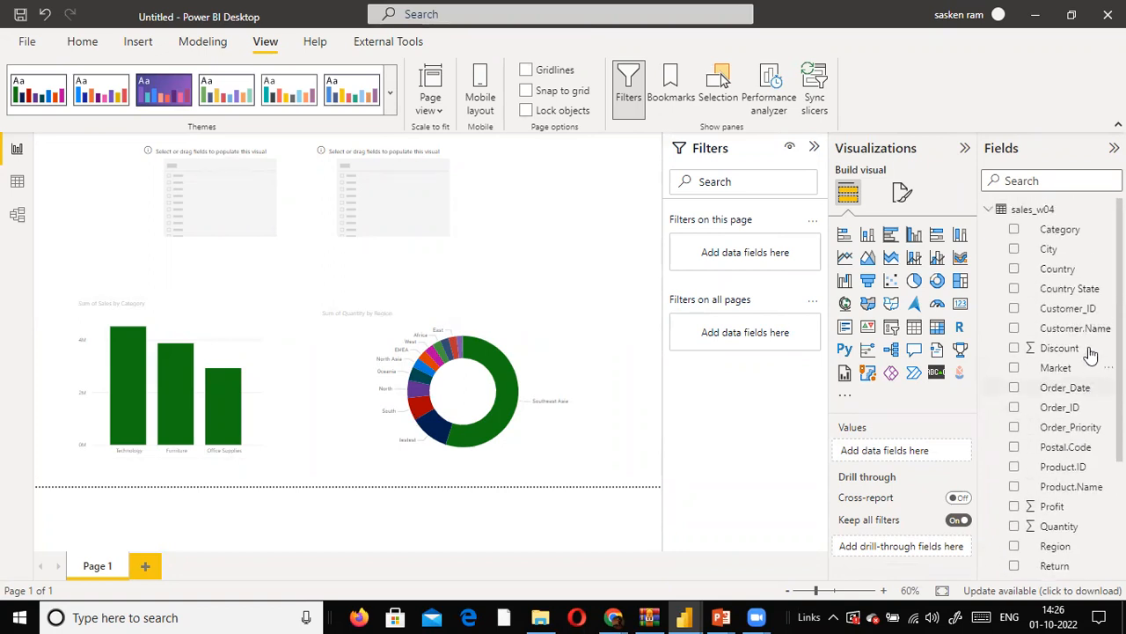
left_click_drag(1061, 230, 222, 195)
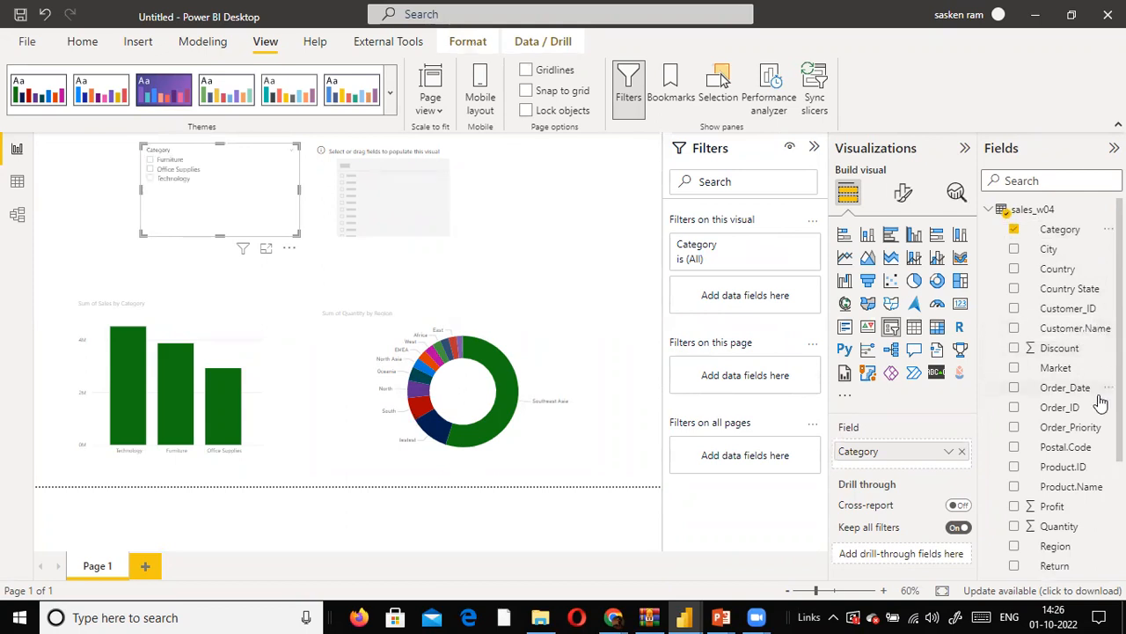
scroll(1092, 479, "down", 1)
left_click_drag(1063, 495, 410, 191)
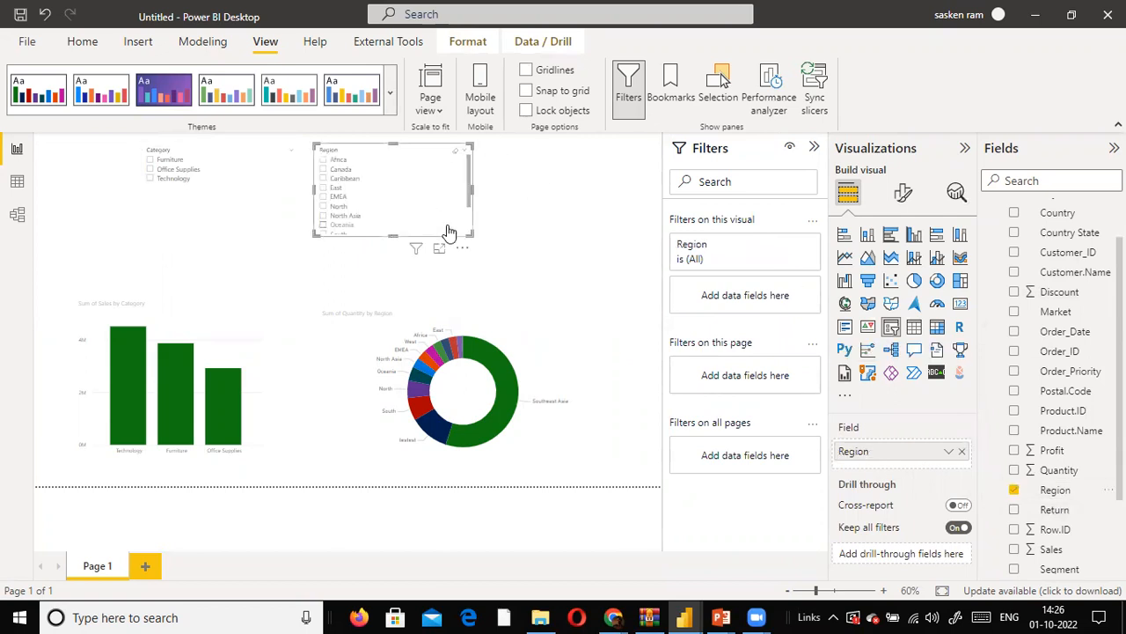
- Set the slicer header border line width to 3 for both slicers and clear the South selection in the Region slicer
left_click(230, 224)
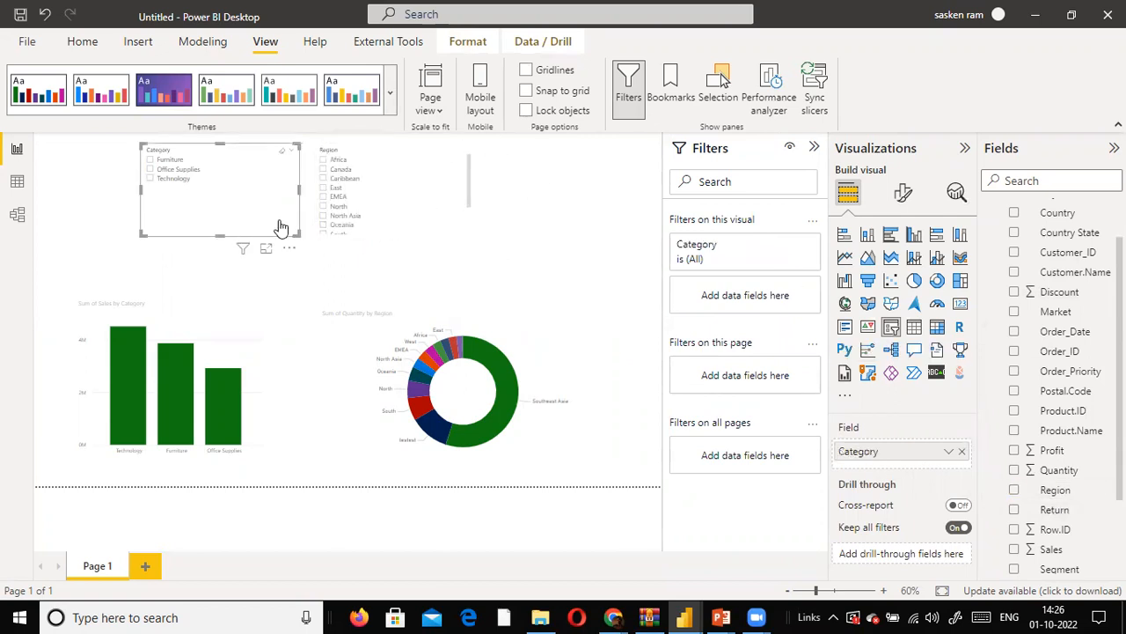
left_click(426, 236)
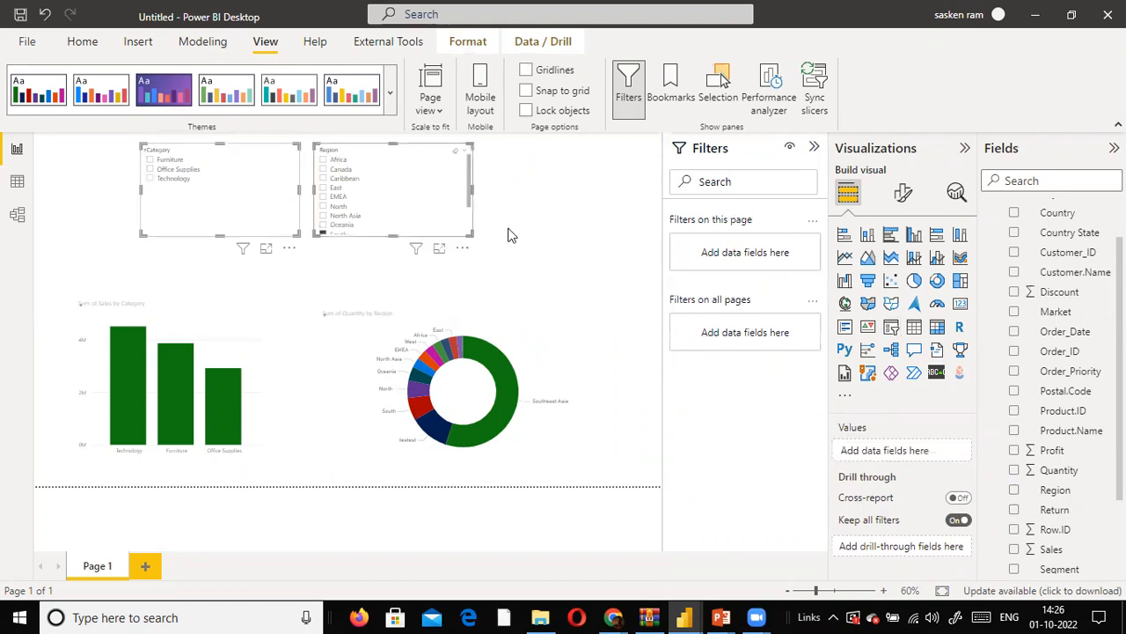
left_click(908, 197)
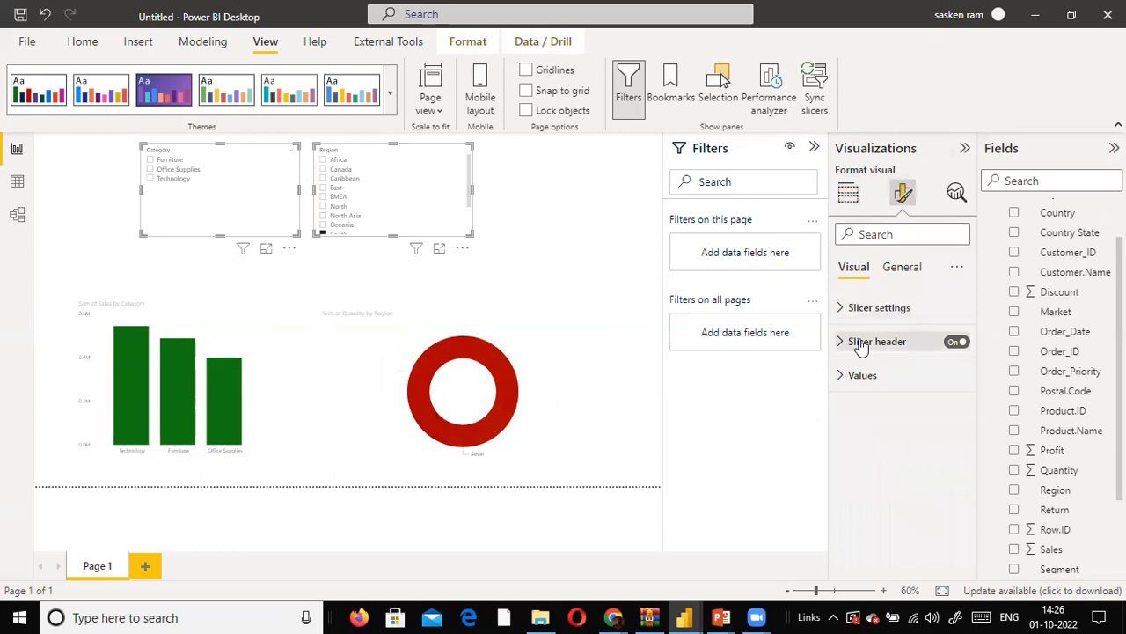
left_click(887, 269)
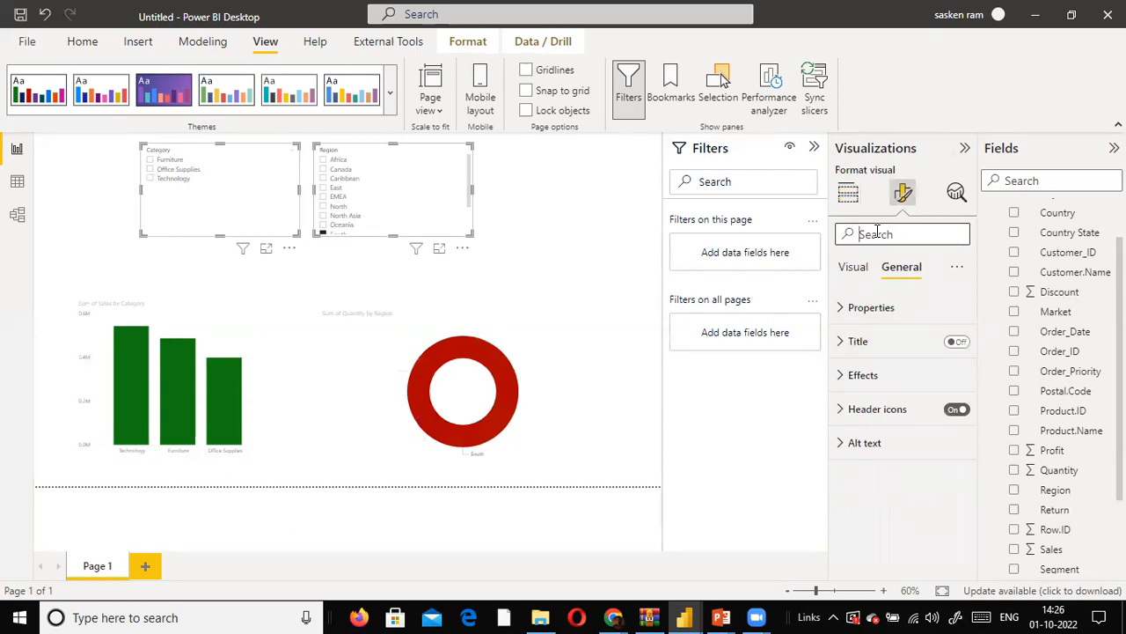
type("br")
type("rder")
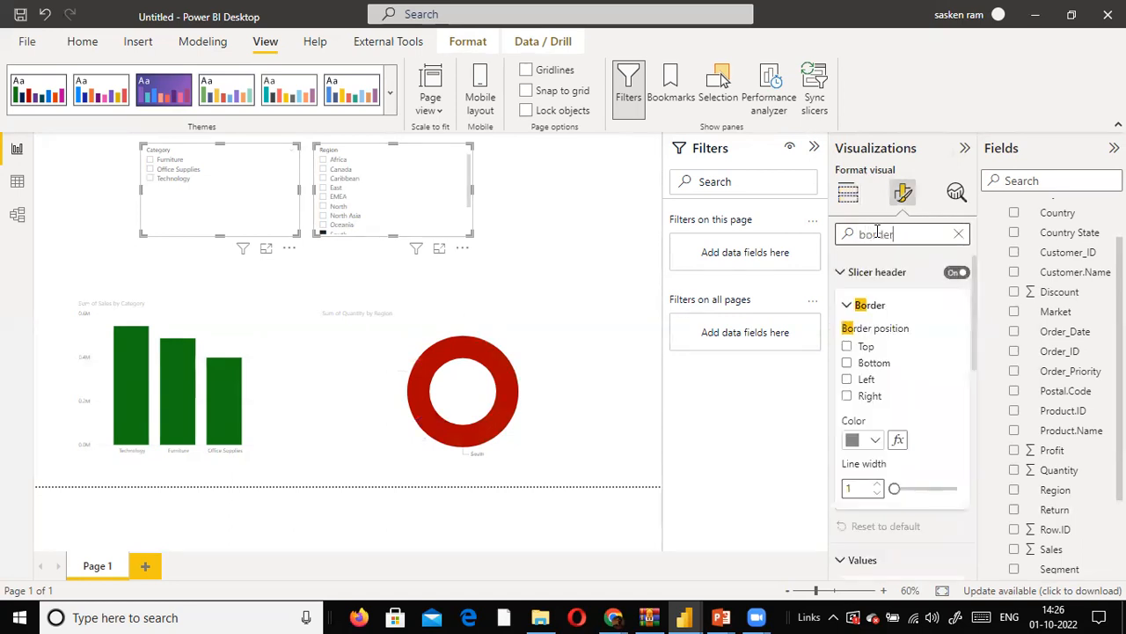
left_click(894, 489)
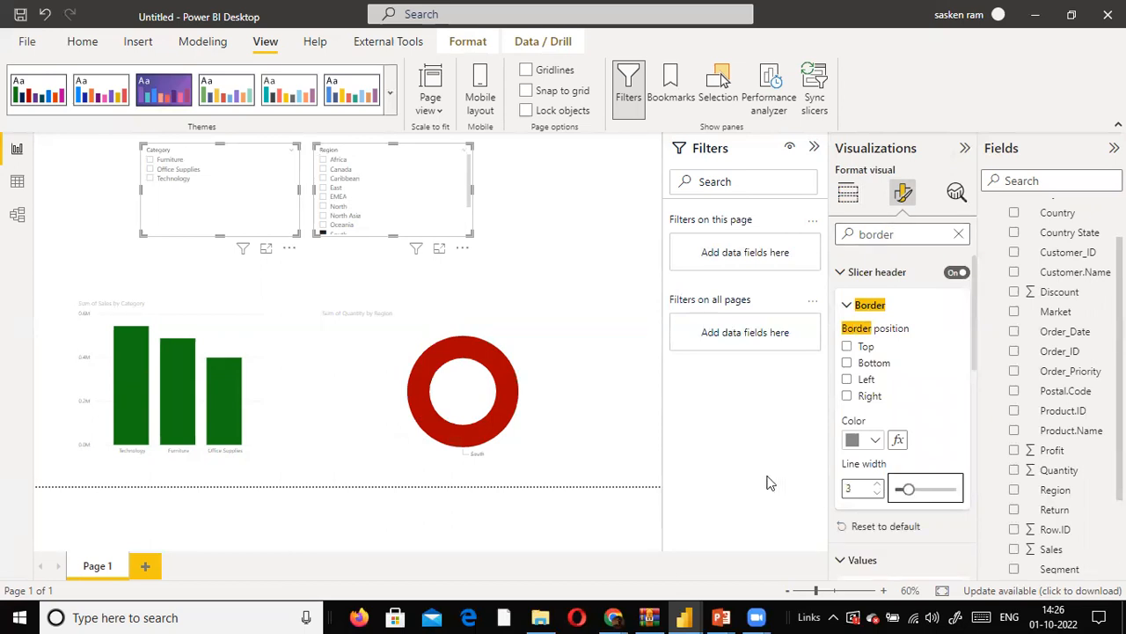
left_click(621, 426)
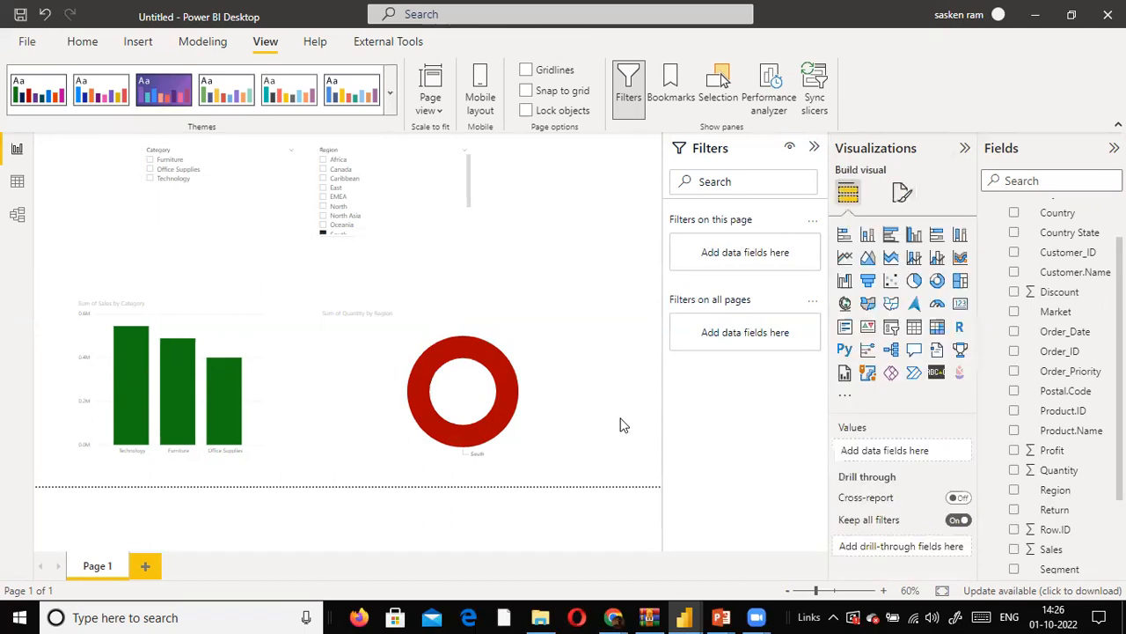
left_click(435, 236)
left_click(559, 274)
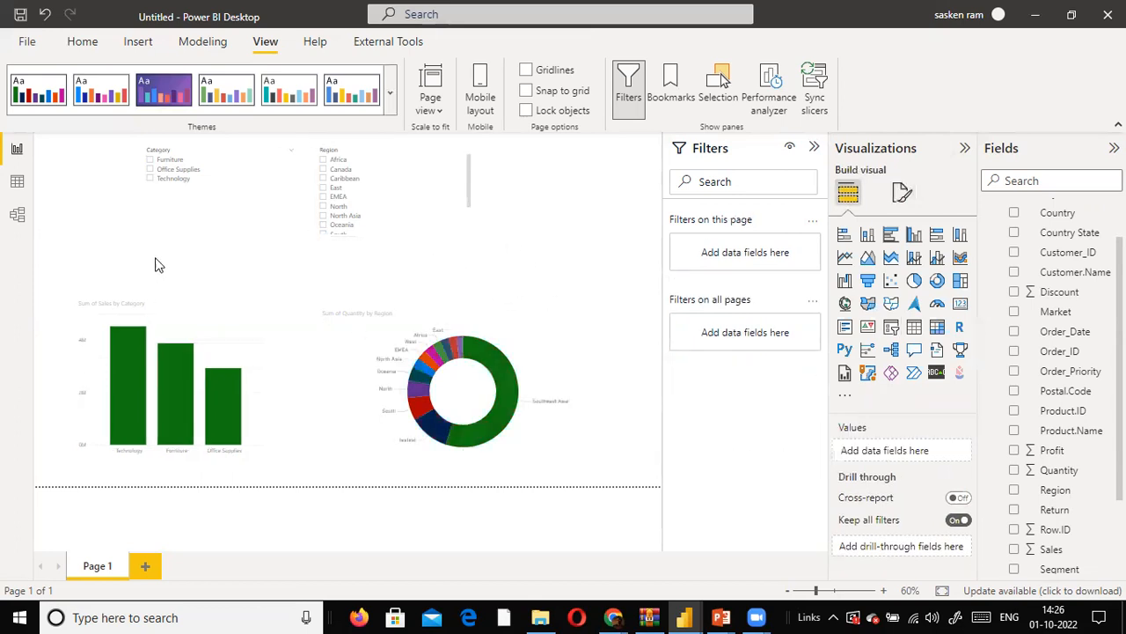
- Set the Region slicer's header border colour to Black, 40% lighter
left_click(229, 218)
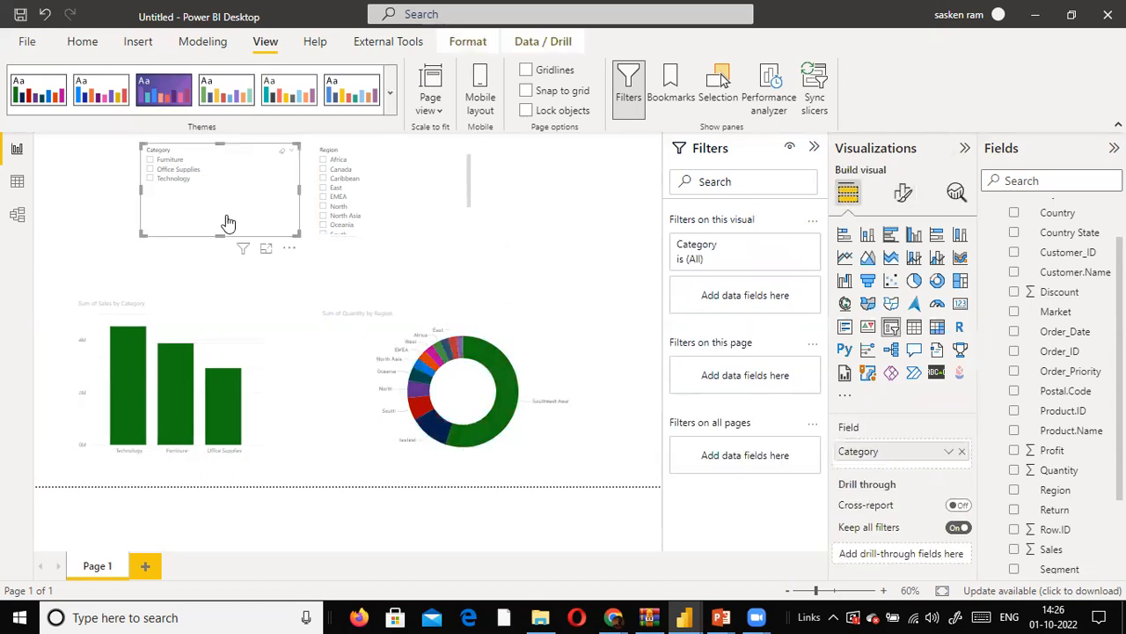
left_click(405, 230)
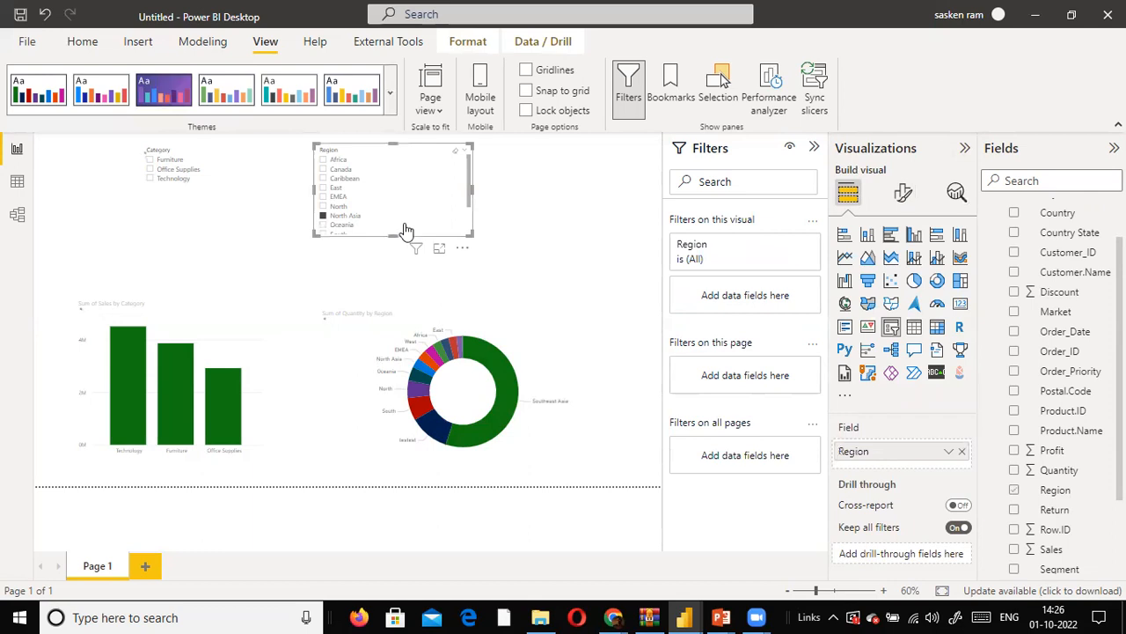
left_click(903, 193)
left_click(895, 229)
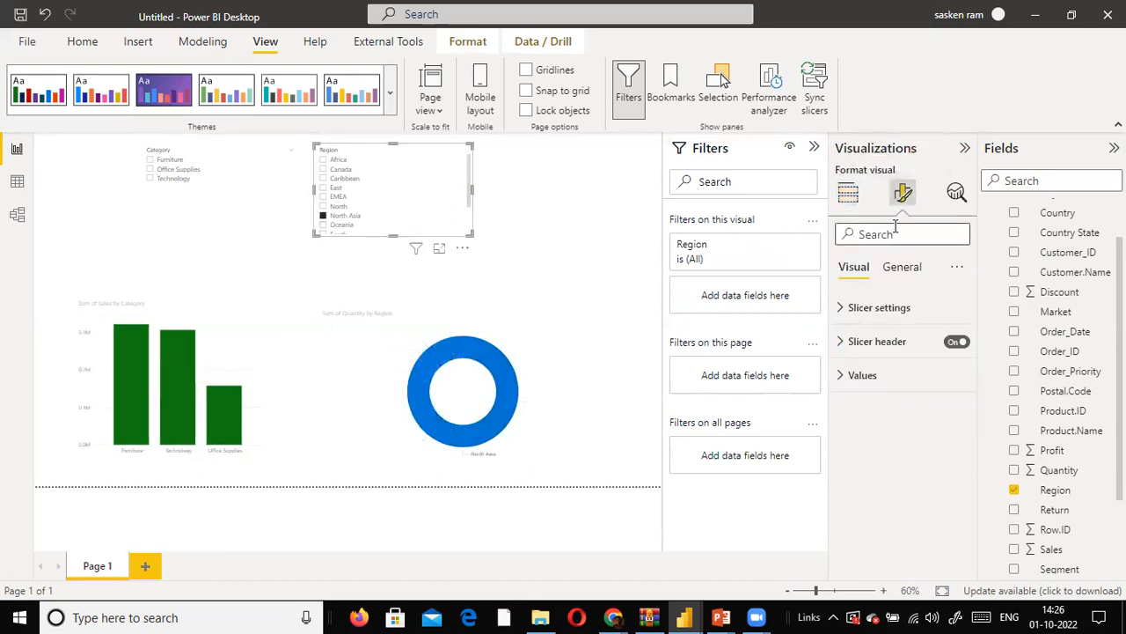
type("border")
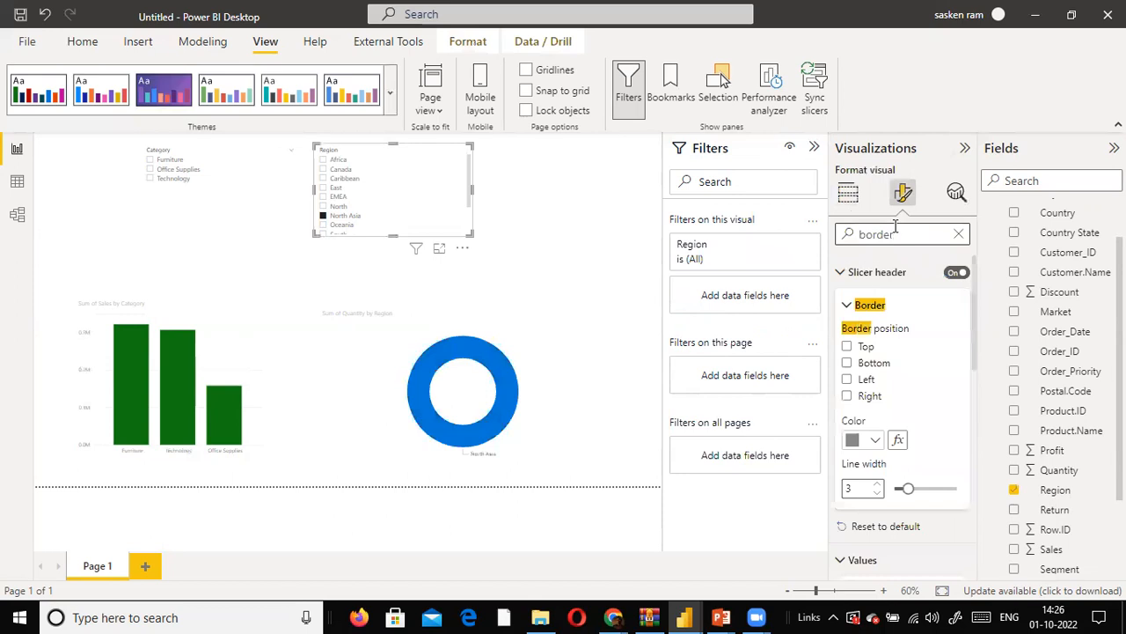
scroll(906, 387, "down", 1)
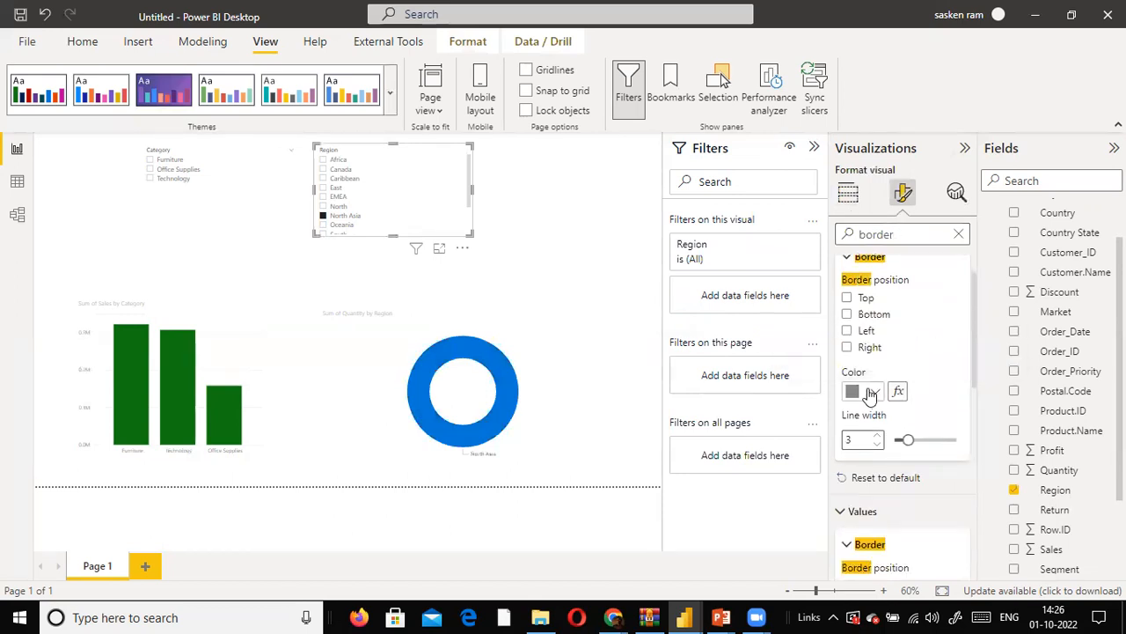
left_click(874, 391)
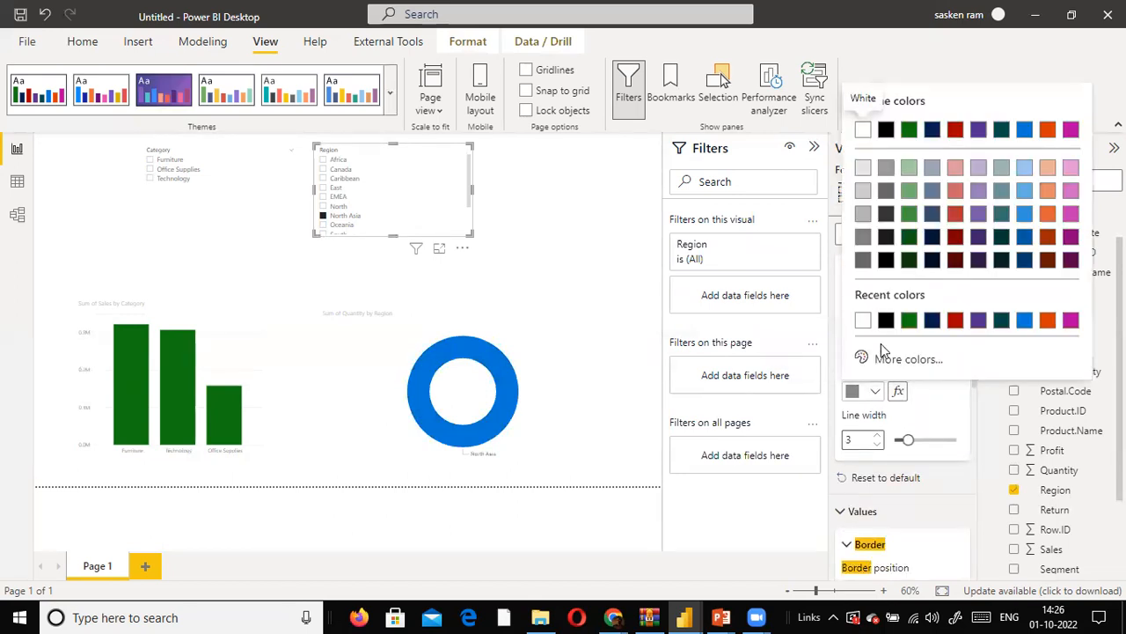
left_click(886, 190)
left_click(604, 300)
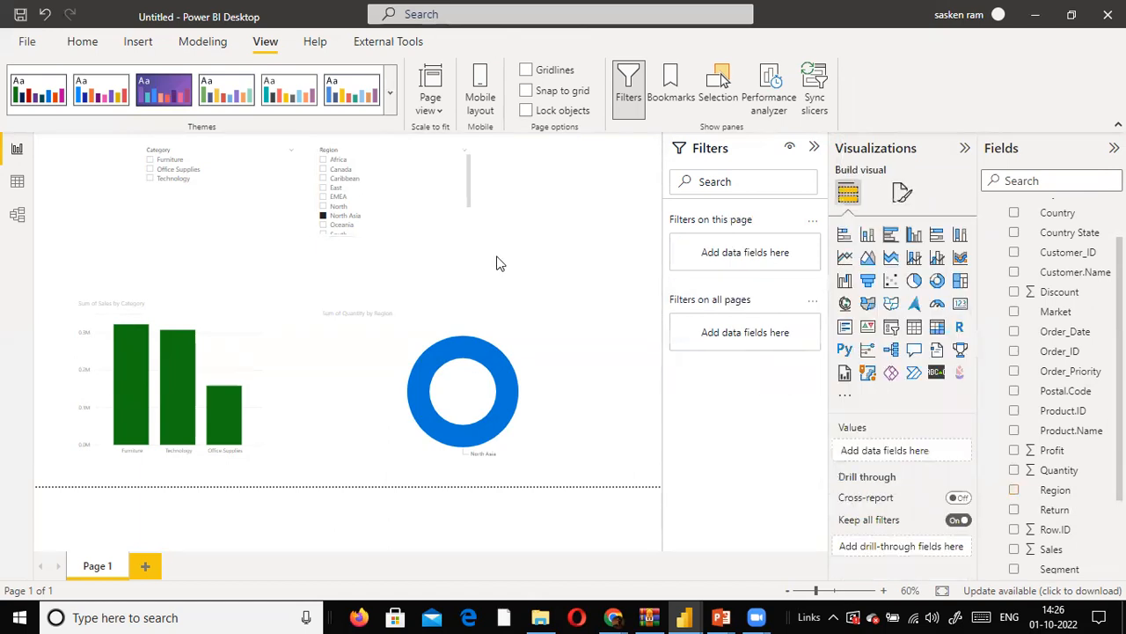
- Clear the Region slicer's selection and turn on the slicer's visual border
left_click(446, 231)
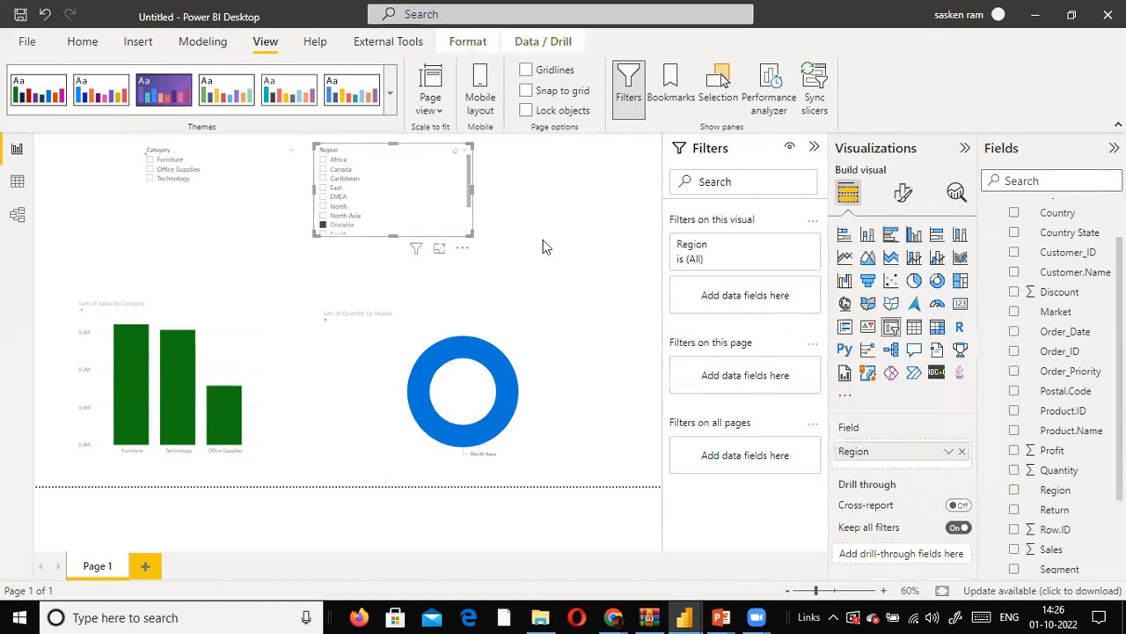
left_click(454, 157)
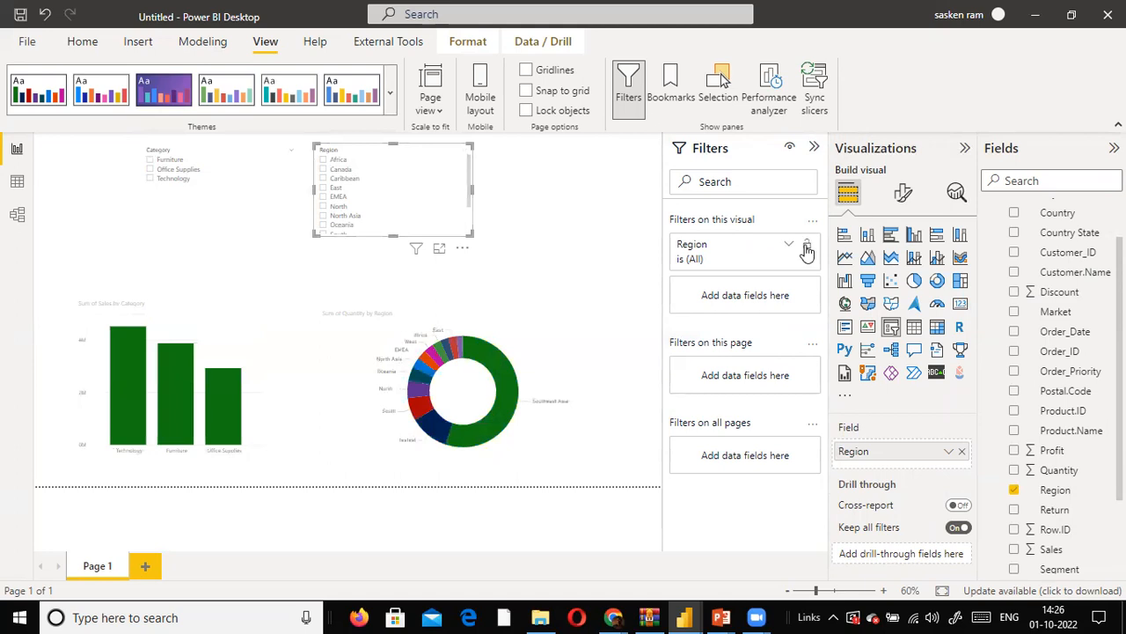
left_click(899, 194)
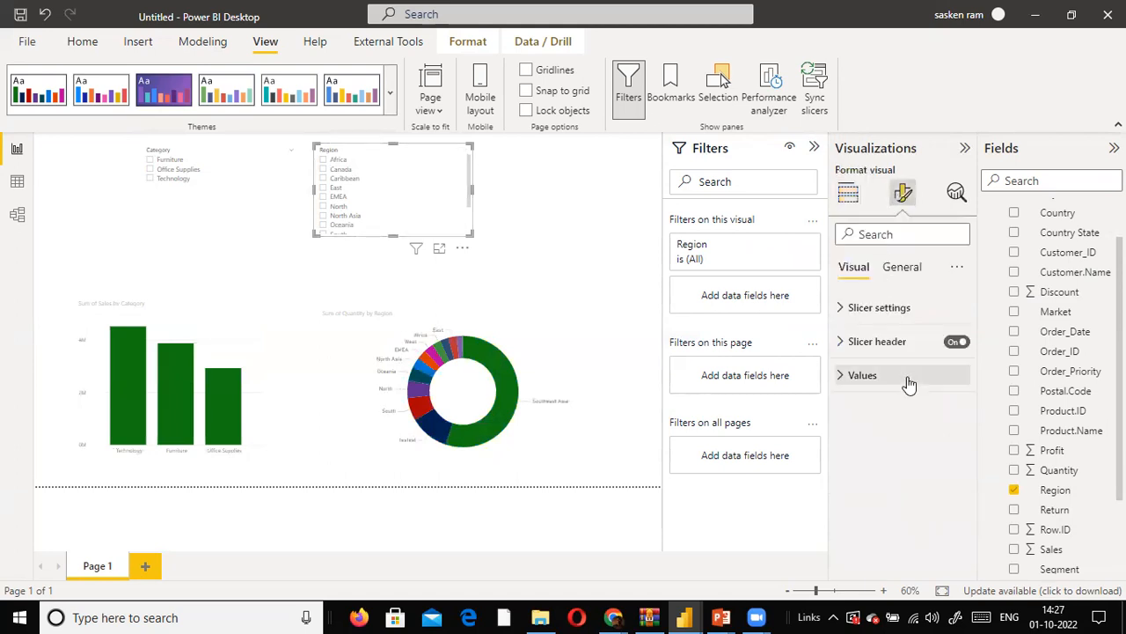
left_click(860, 307)
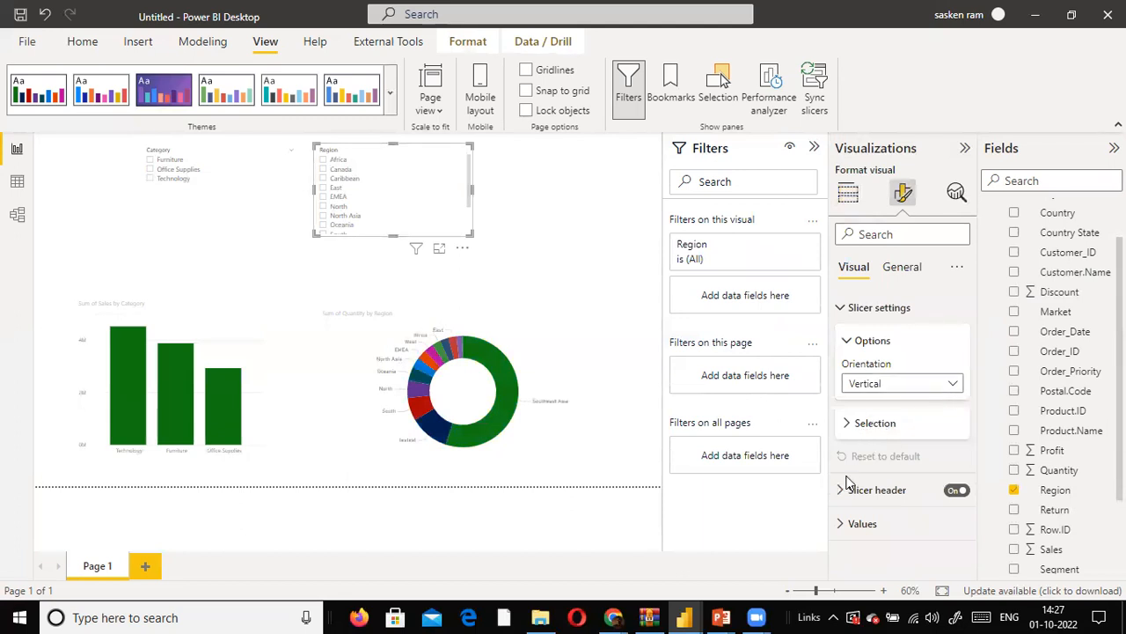
left_click(897, 268)
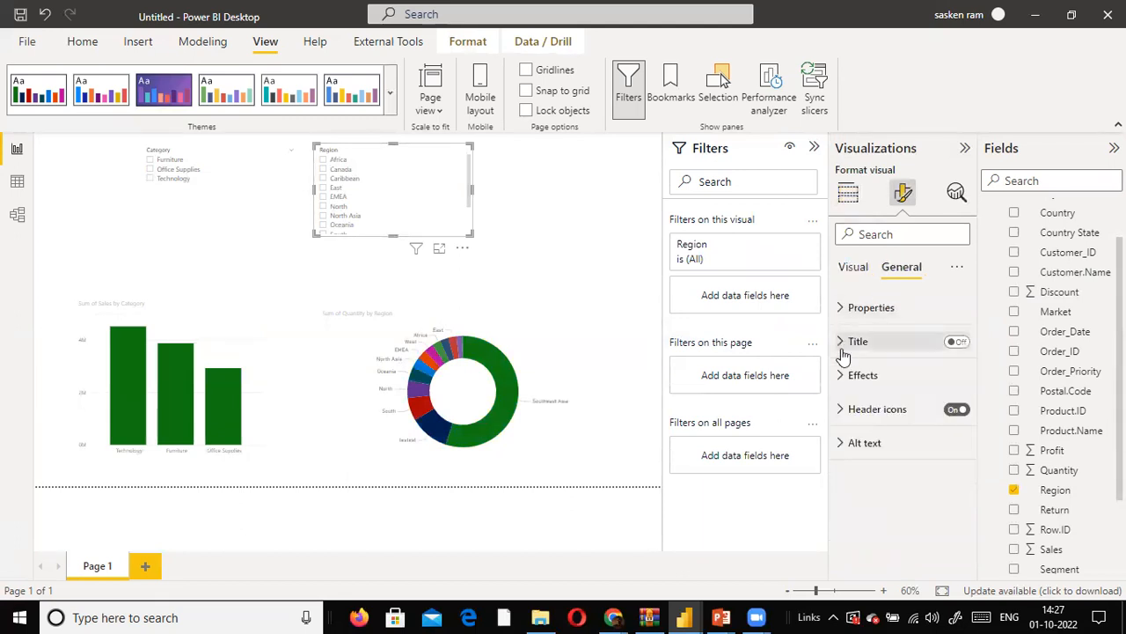
left_click(846, 308)
scroll(858, 316, "down", 3)
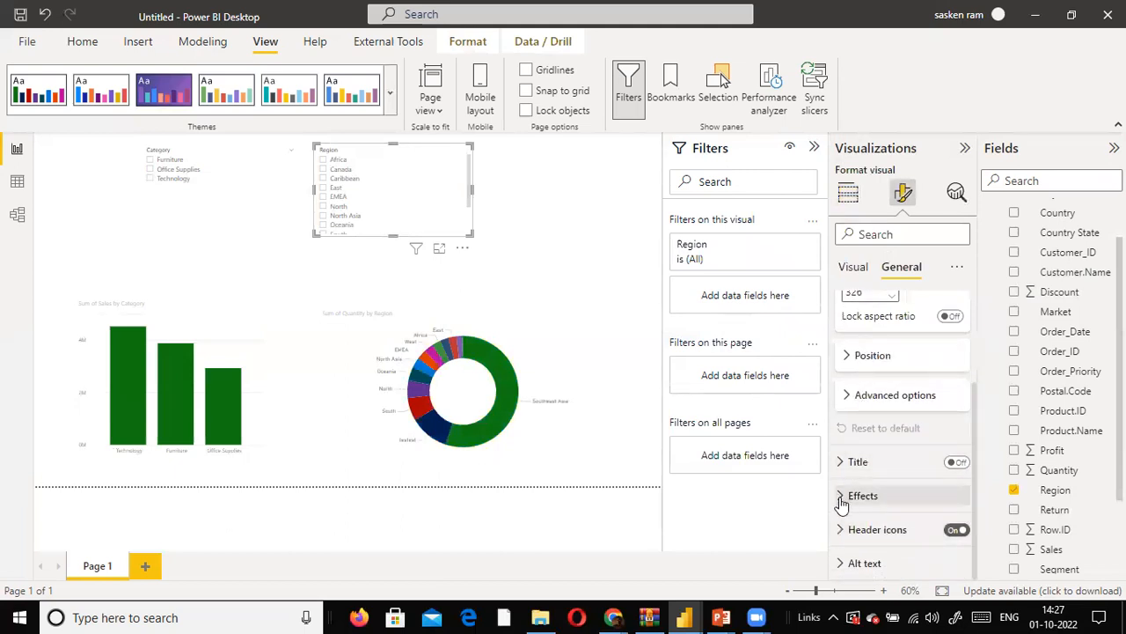
left_click(841, 498)
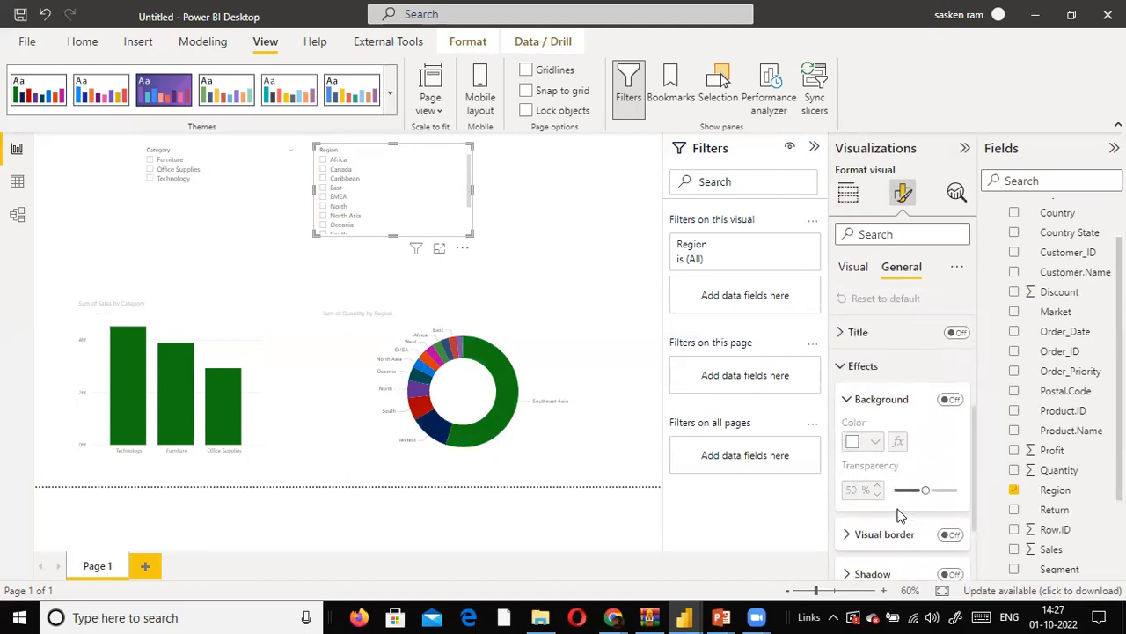
left_click(951, 534)
left_click(573, 334)
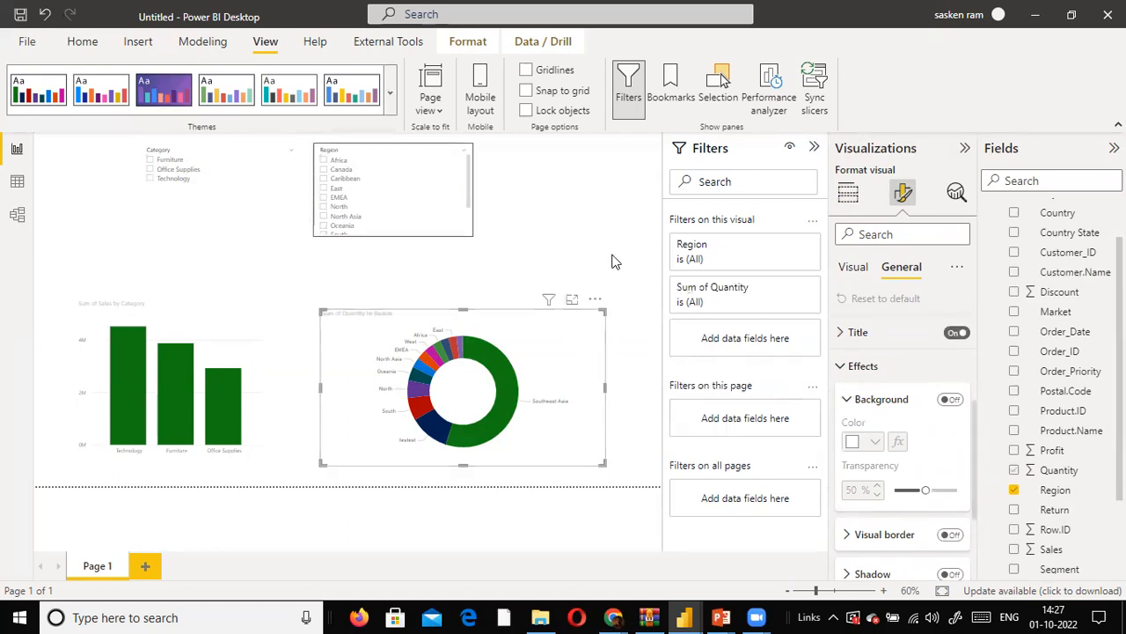
left_click(614, 258)
- Find the visual border setting for the Category slicer and turn it on
left_click(236, 229)
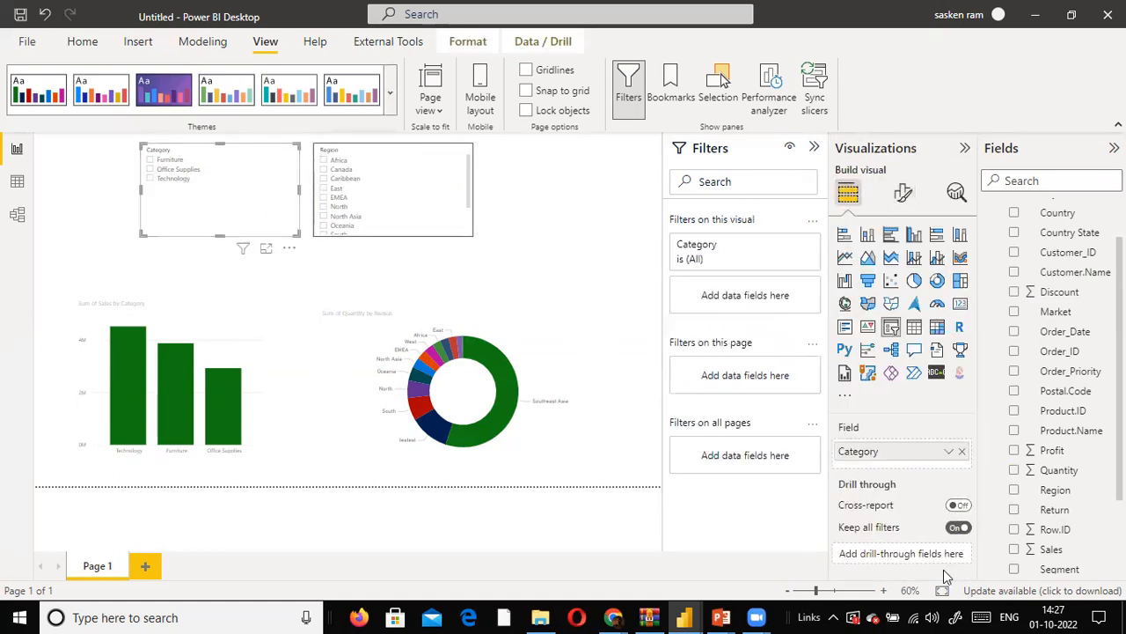
left_click(903, 193)
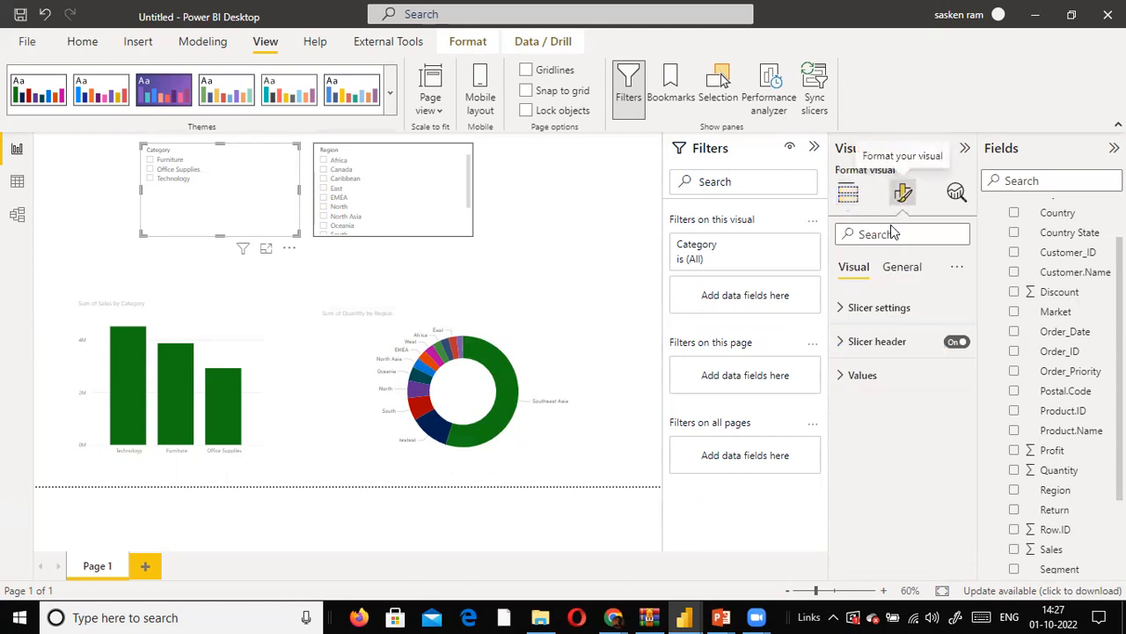
left_click(876, 234)
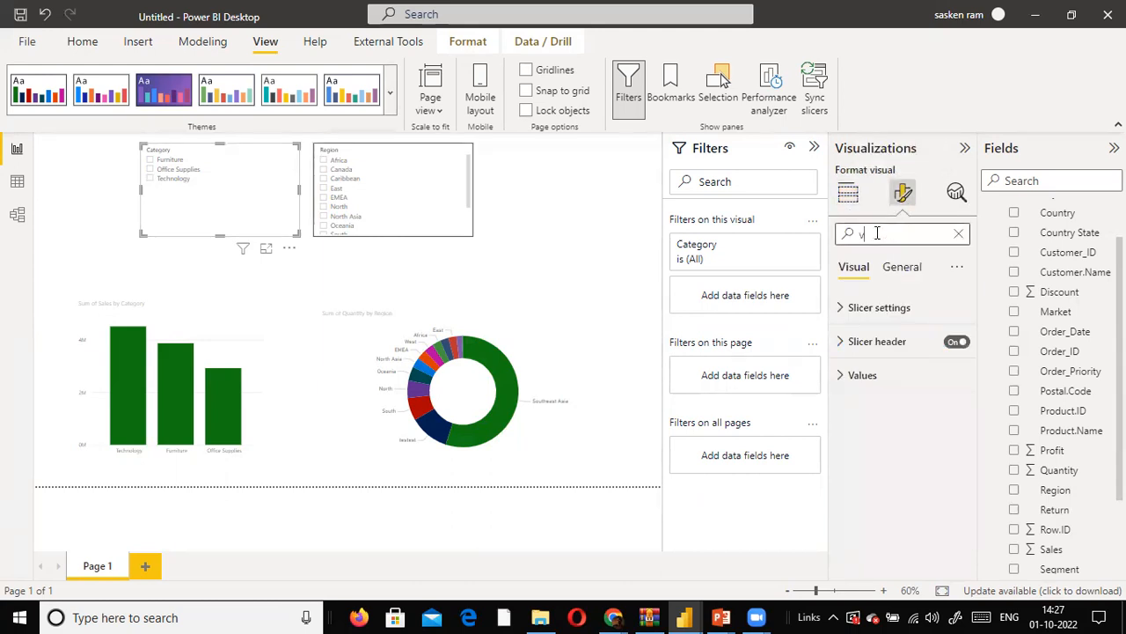
type("visual br")
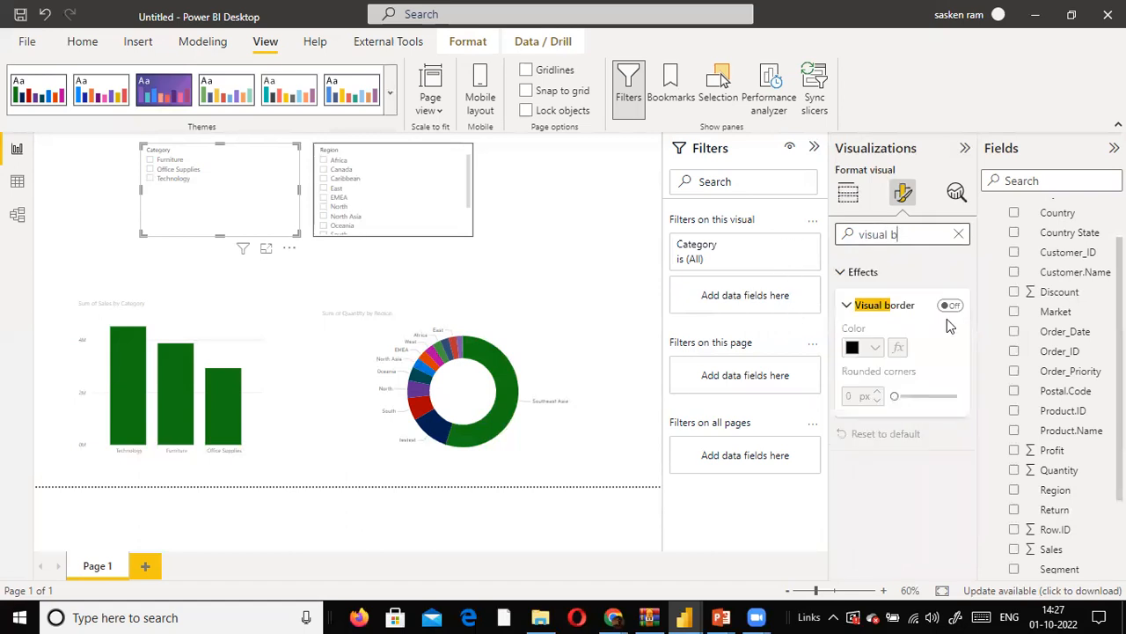
left_click(951, 304)
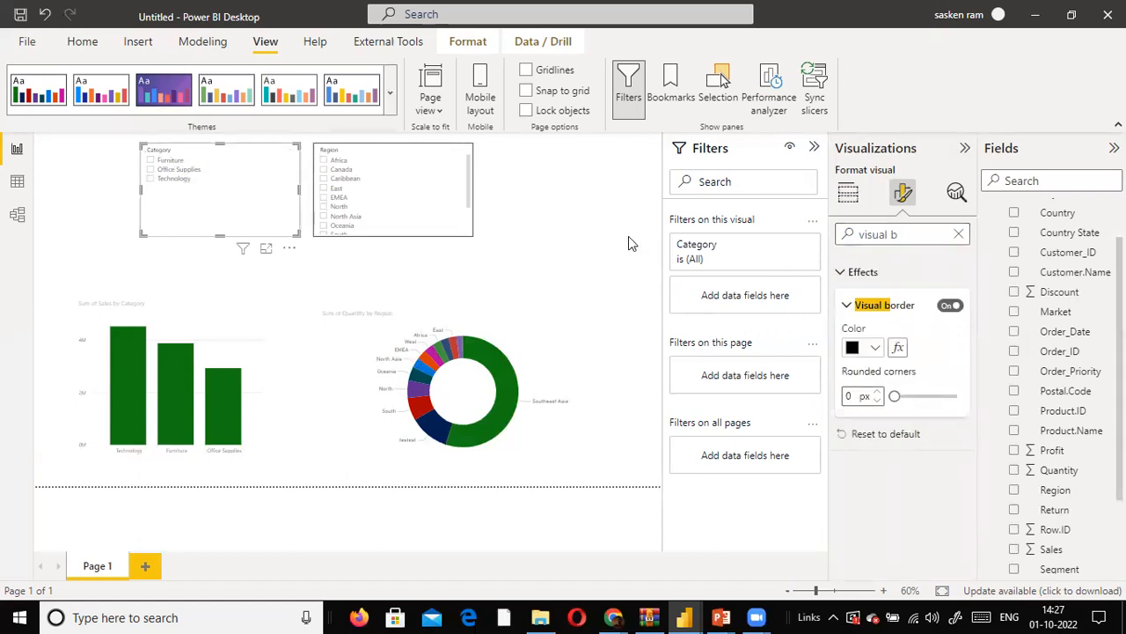
- Filter the report to Furniture in the Category slicer and Africa, Caribbean, East and EMEA in the Region slicer, and inspect the donut chart
left_click(417, 281)
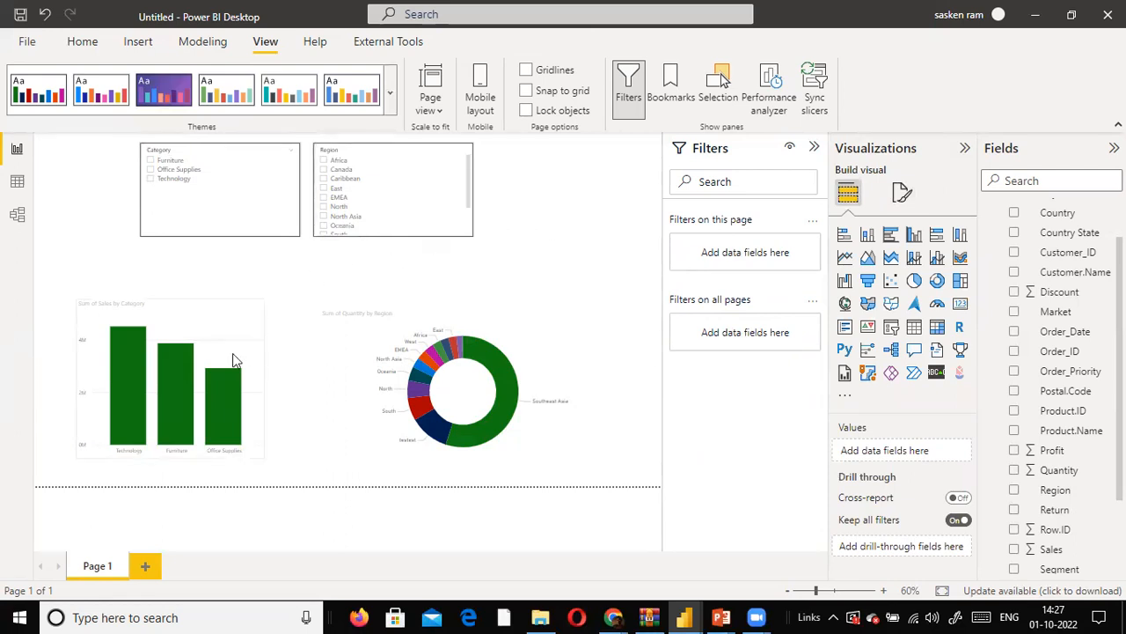
left_click(151, 159)
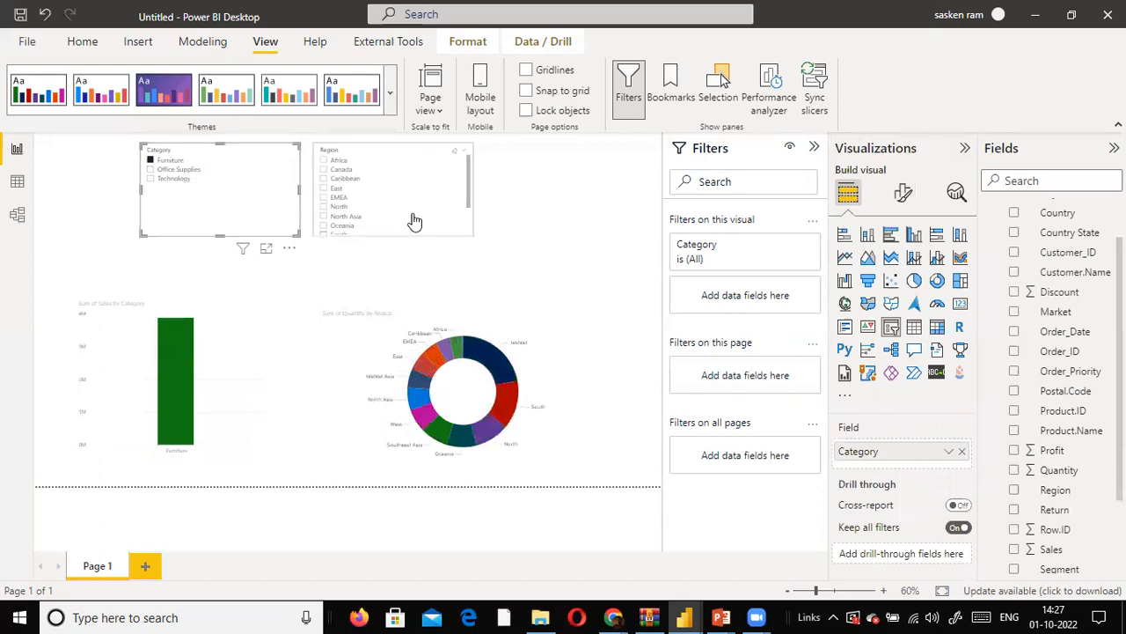
left_click(324, 163)
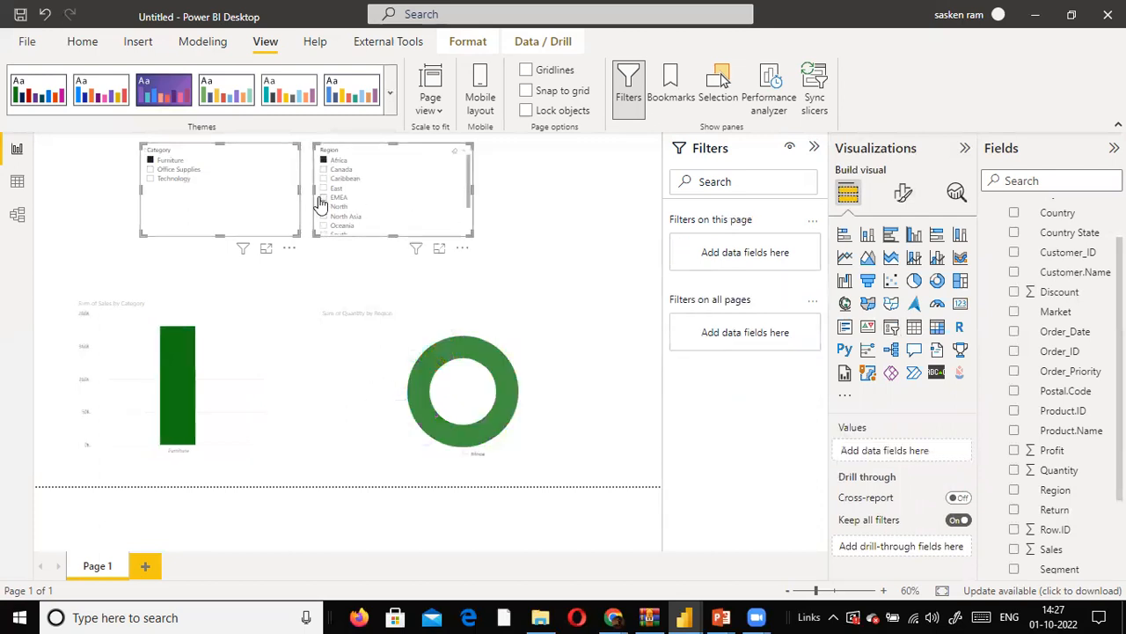
left_click(323, 198, "ctrl")
left_click(324, 188, "ctrl")
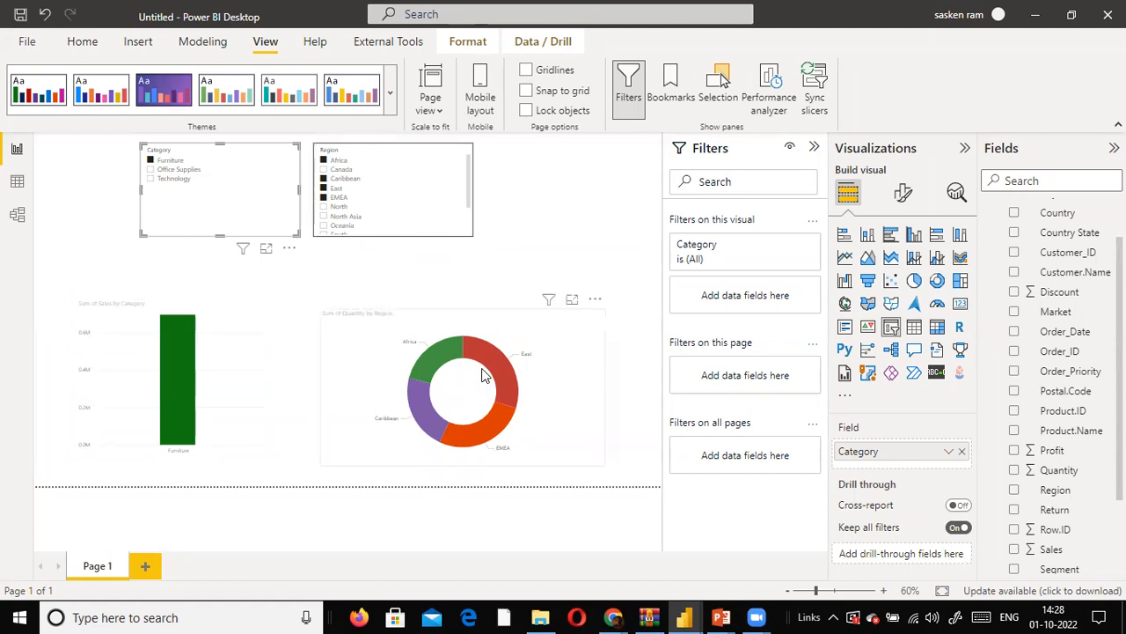
mouse_move(496, 365)
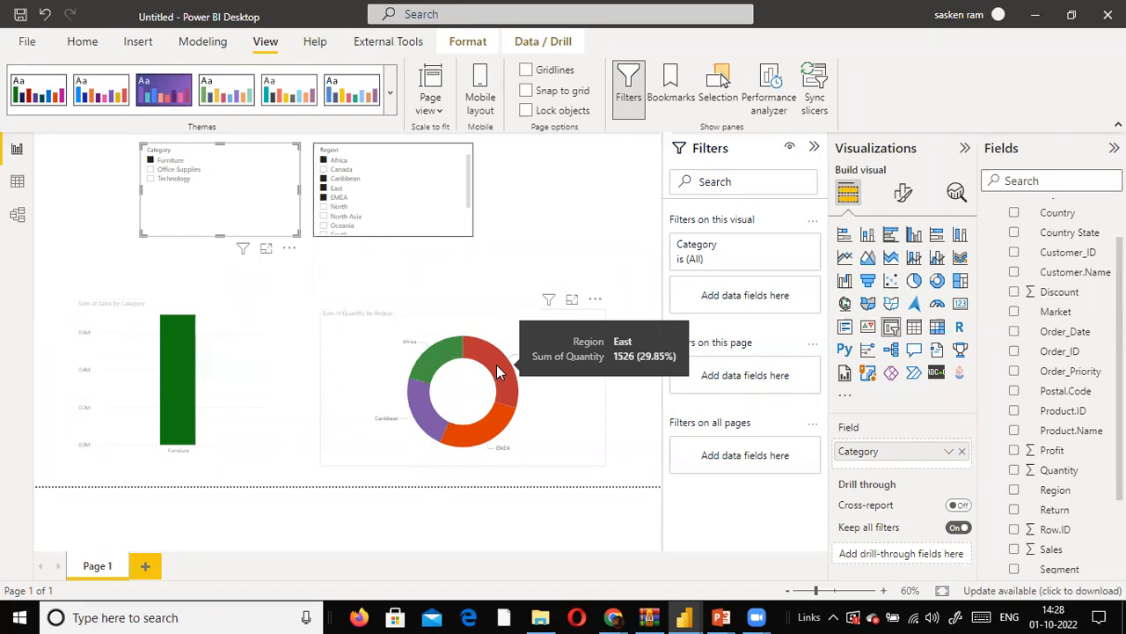
left_click(496, 272)
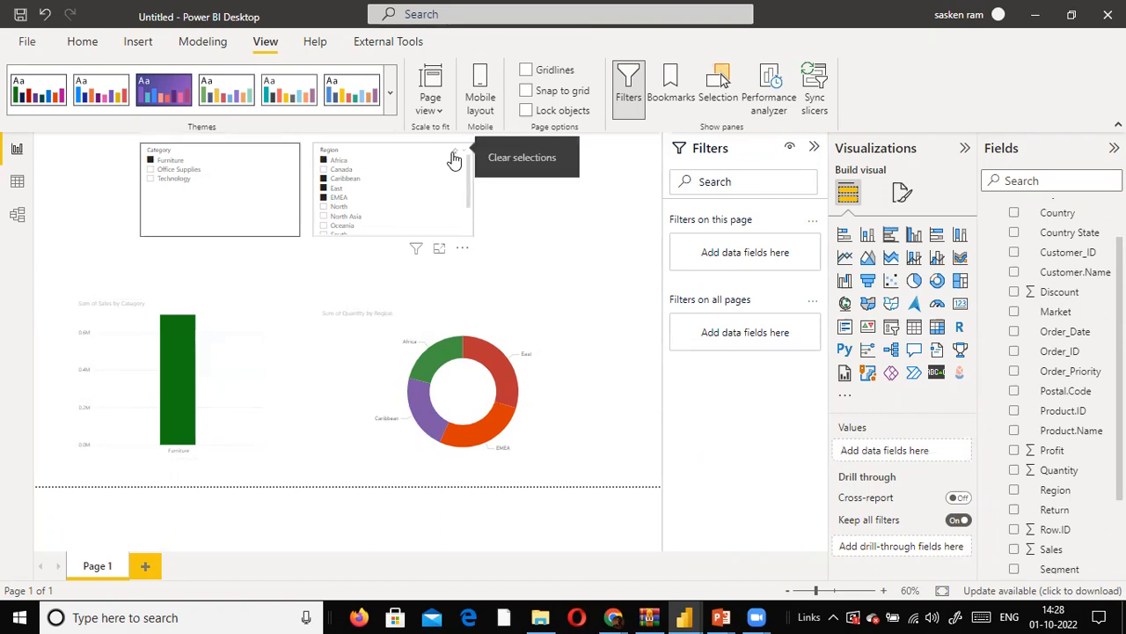
- Clear the selections in the Region and Category slicers and deselect the visuals
left_click(453, 159)
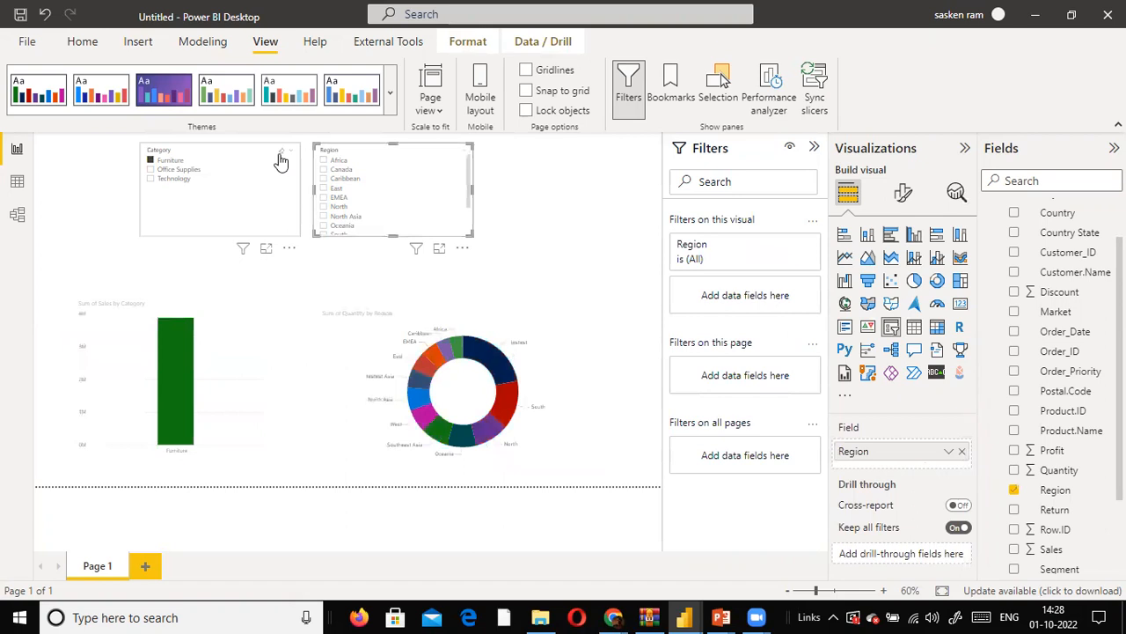
left_click(280, 155)
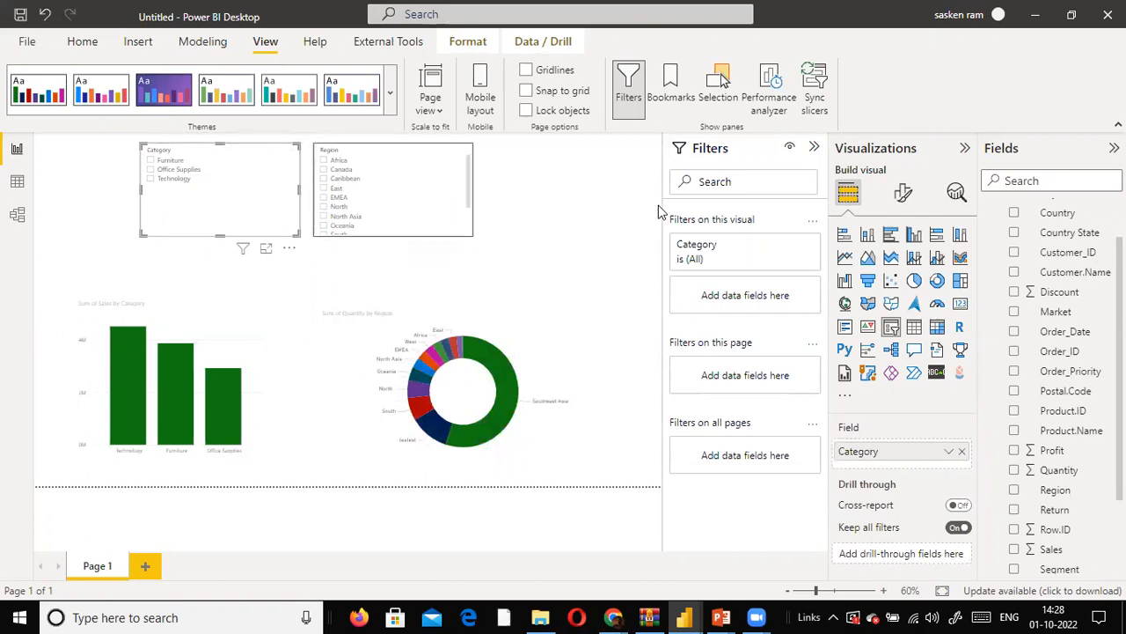
left_click(603, 252)
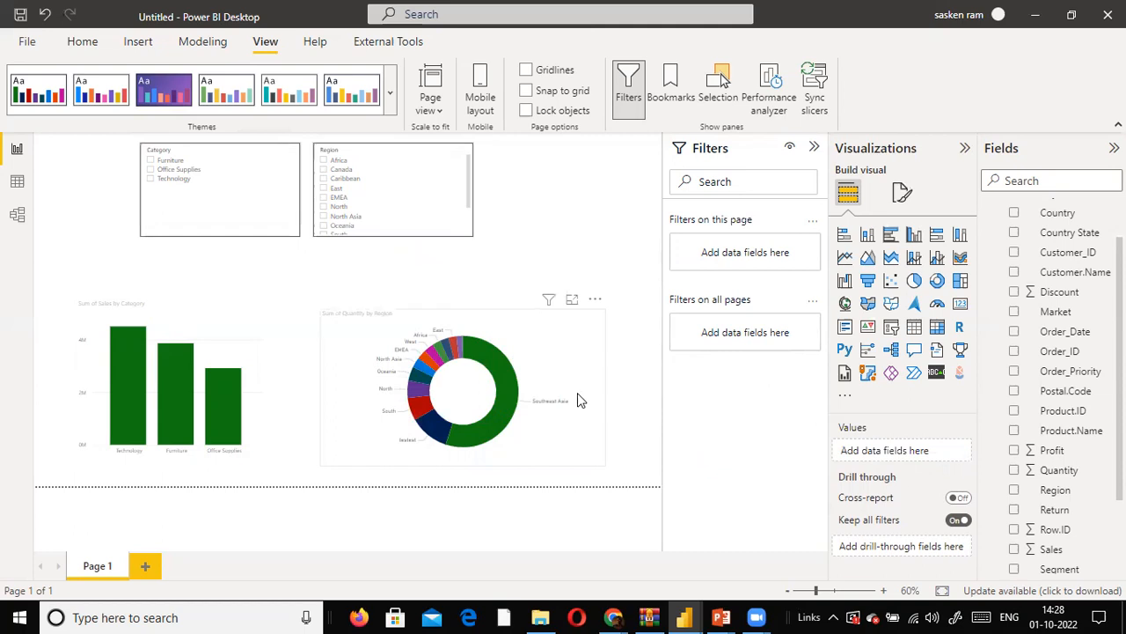
- Filter the Region slicer to Africa, East and EMEA and examine the effect on the donut and column charts
mouse_move(400, 405)
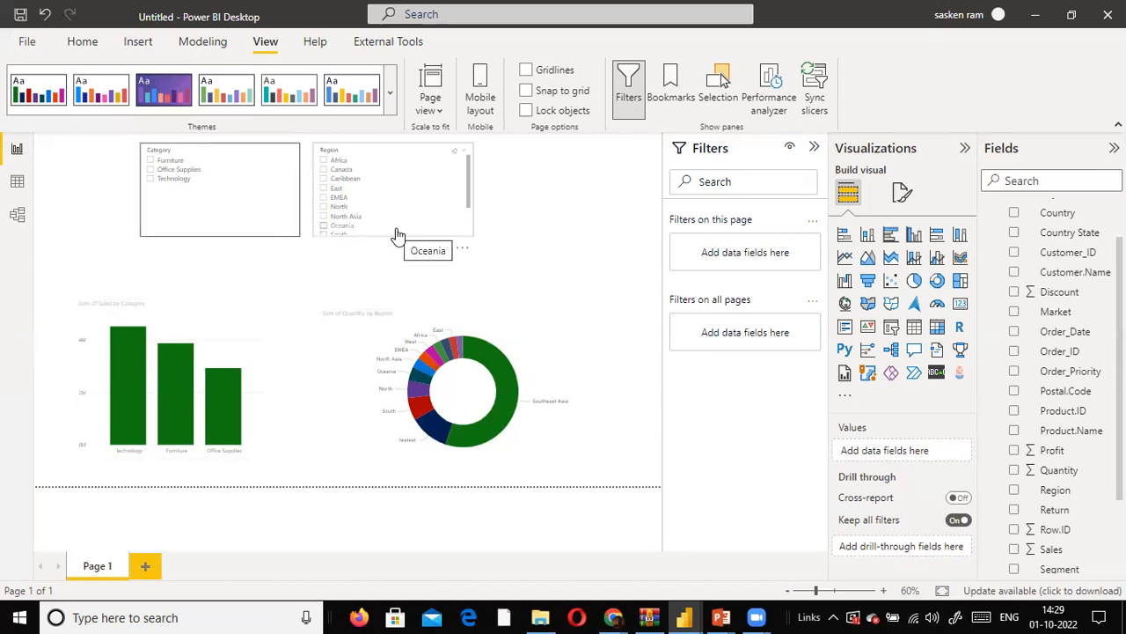
left_click(324, 161)
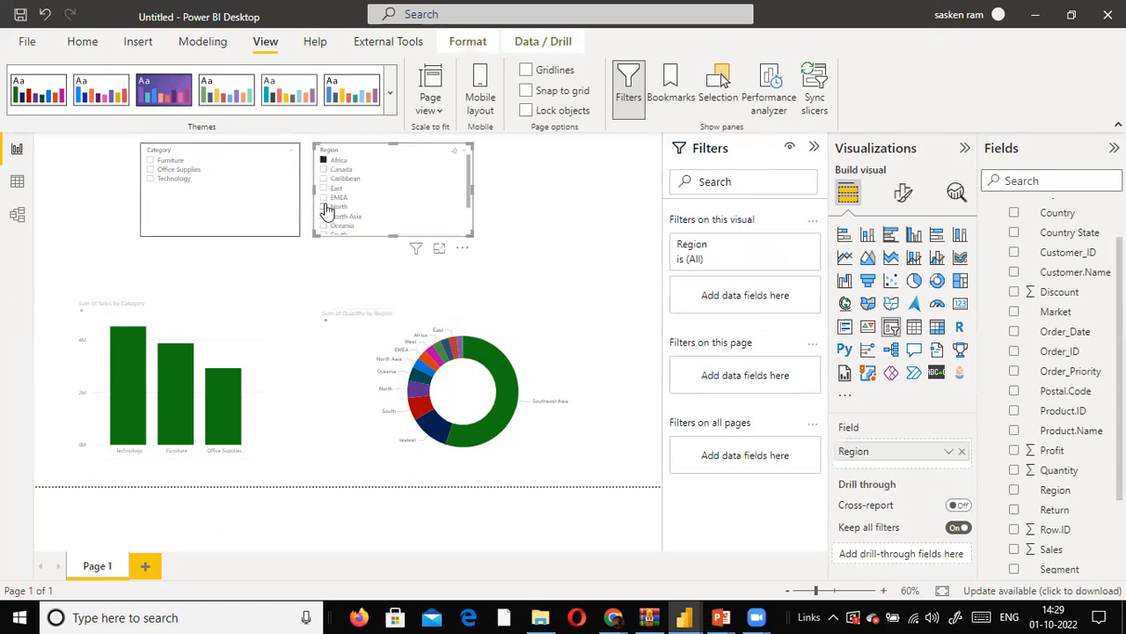
left_click(323, 197, "ctrl")
left_click(323, 188, "ctrl")
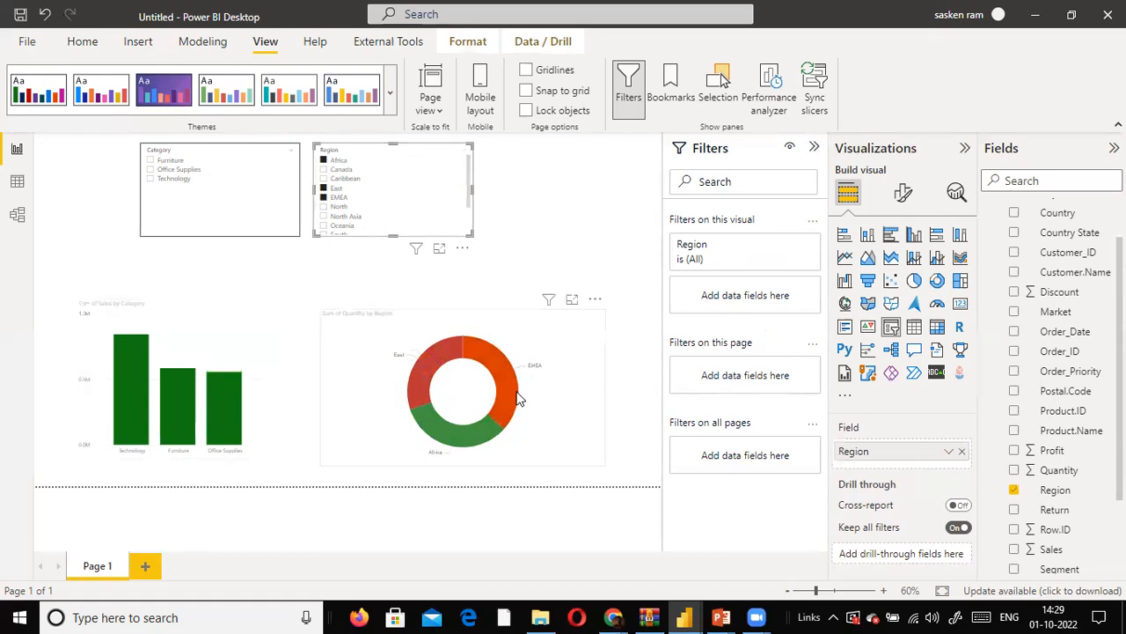
mouse_move(517, 398)
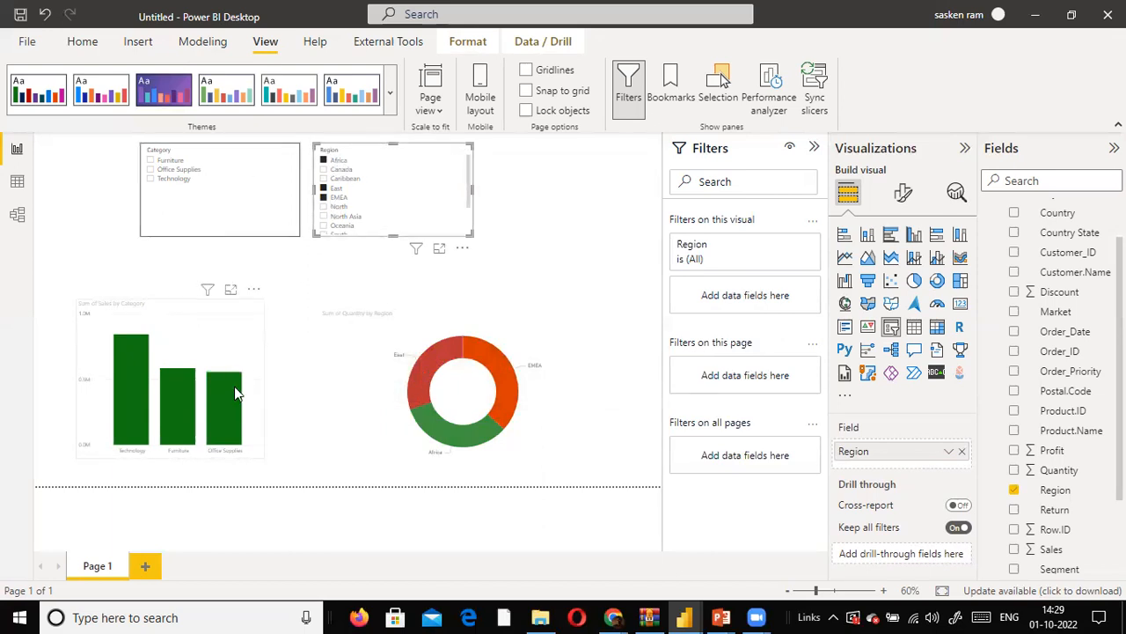
mouse_move(234, 390)
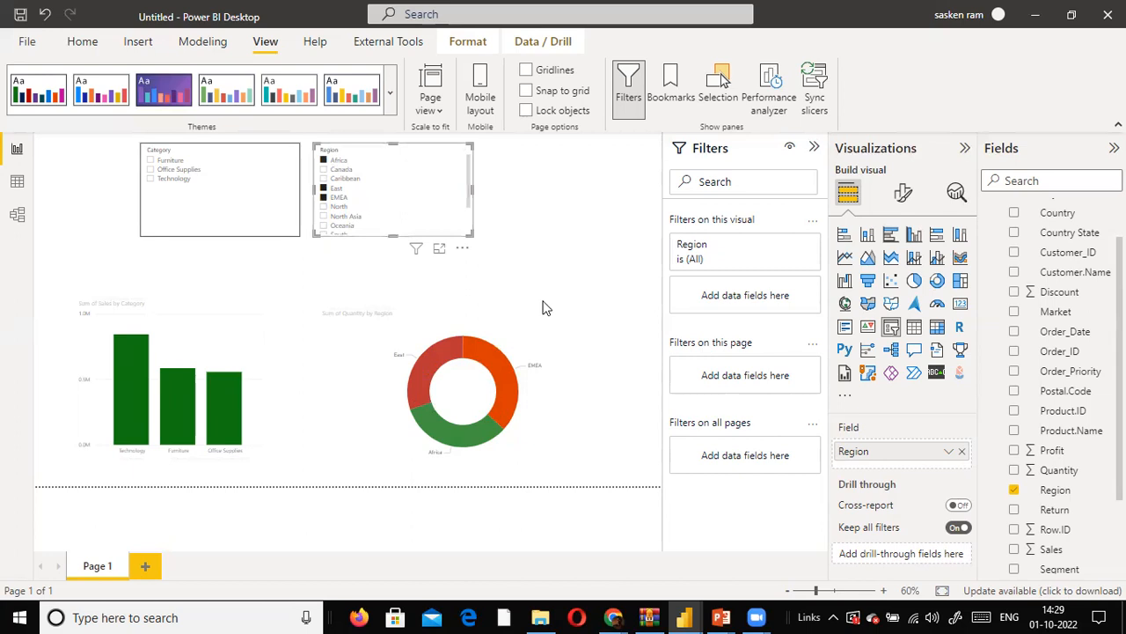
- Add two blank pages to the report, look through the pages and return to Page 1
left_click(147, 567)
left_click(202, 569)
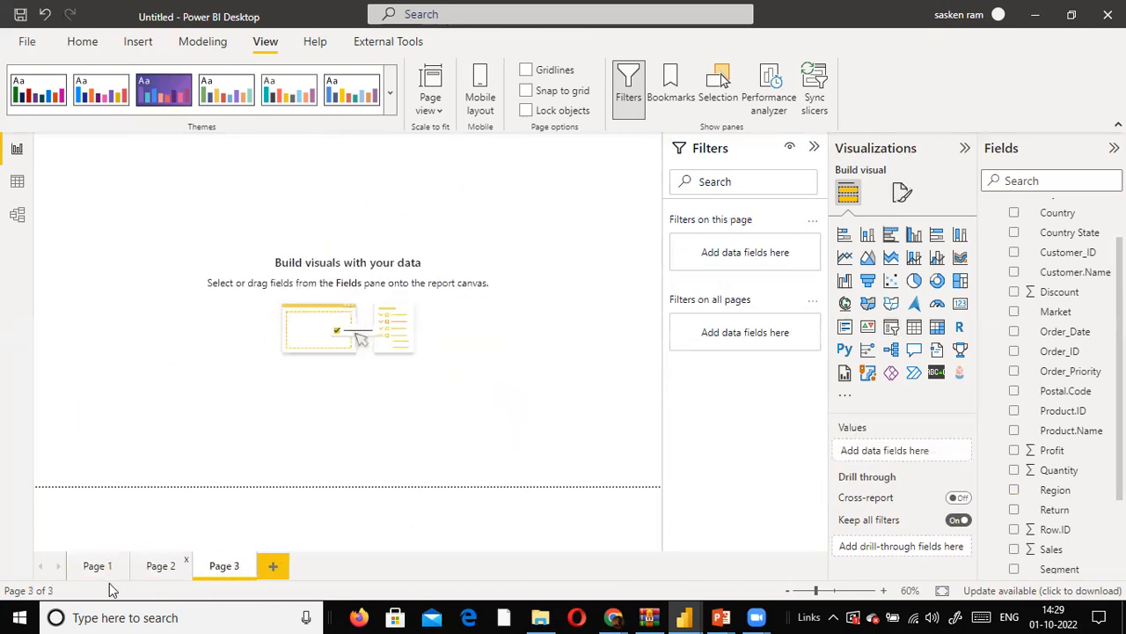
left_click(91, 568)
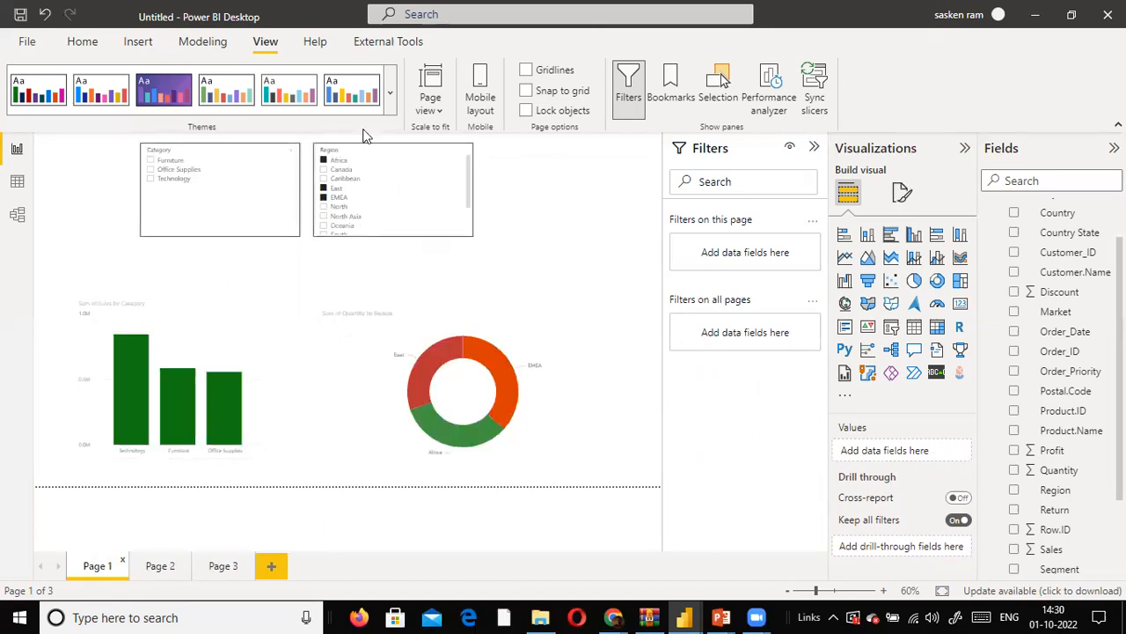
left_click(160, 573)
left_click(236, 572)
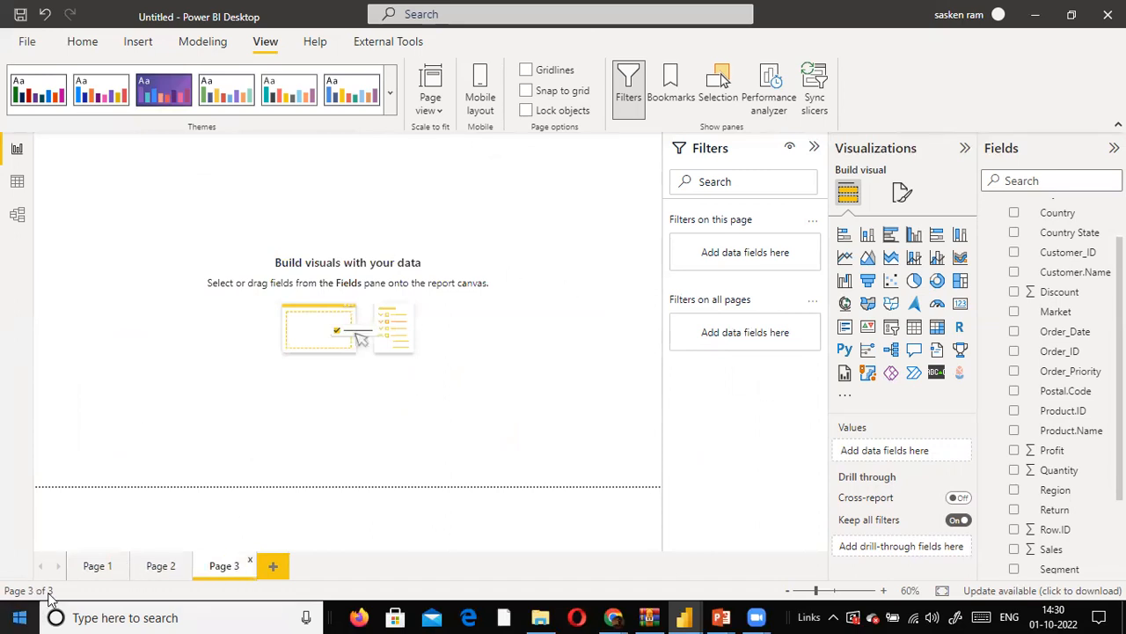
left_click(95, 567)
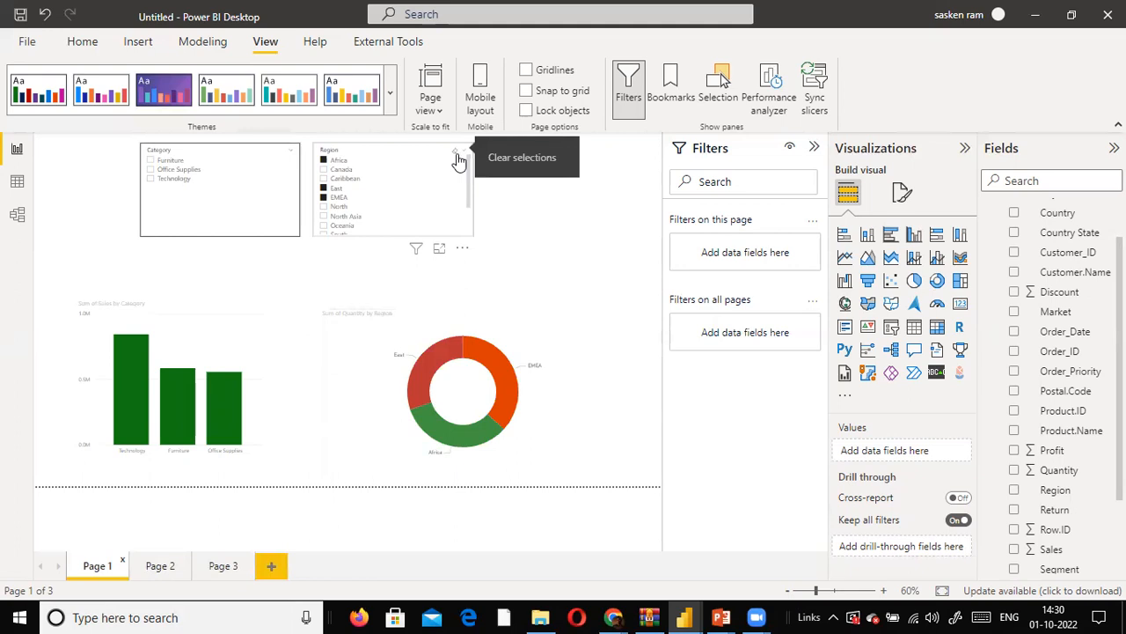
- Clear the Region slicer's selection and move the Category and Region slicers to the left and slightly down, above the charts
left_click(457, 158)
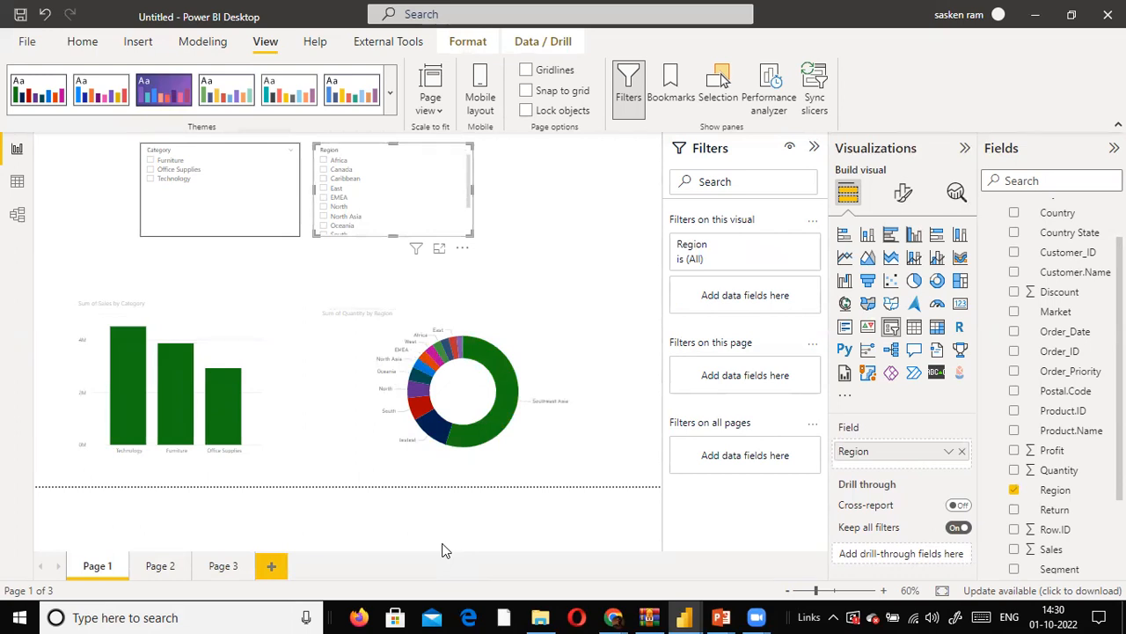
left_click_drag(269, 235, 198, 255)
left_click_drag(431, 228, 378, 247)
left_click(527, 273)
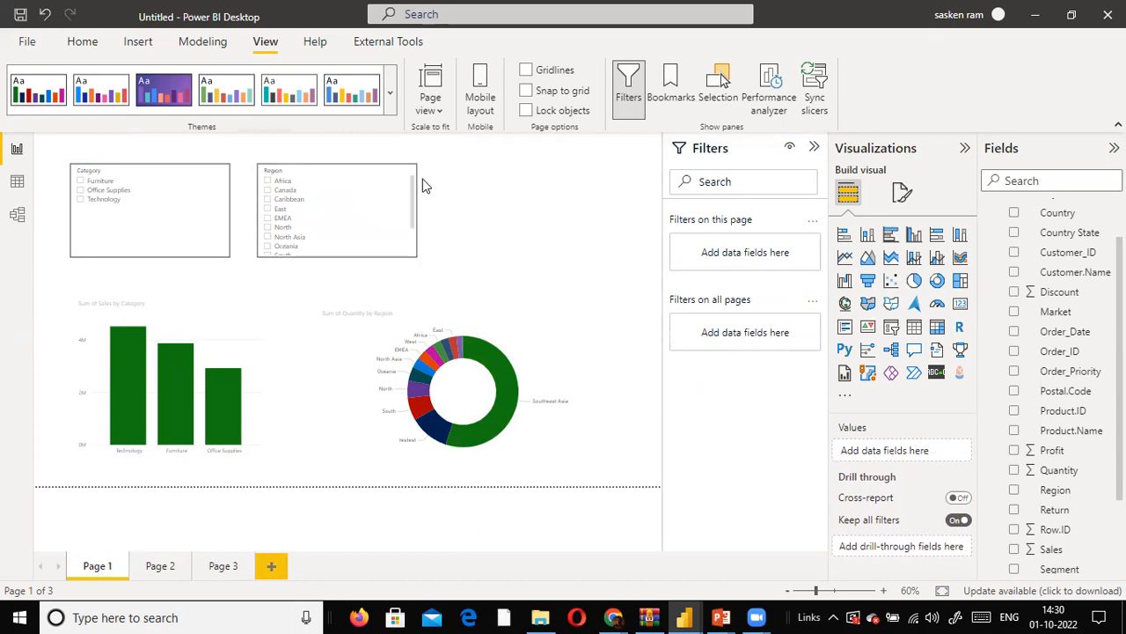
- Create a bookmark of the unfiltered Page 1 and name it Performance Overview
mouse_move(478, 408)
left_click(669, 84)
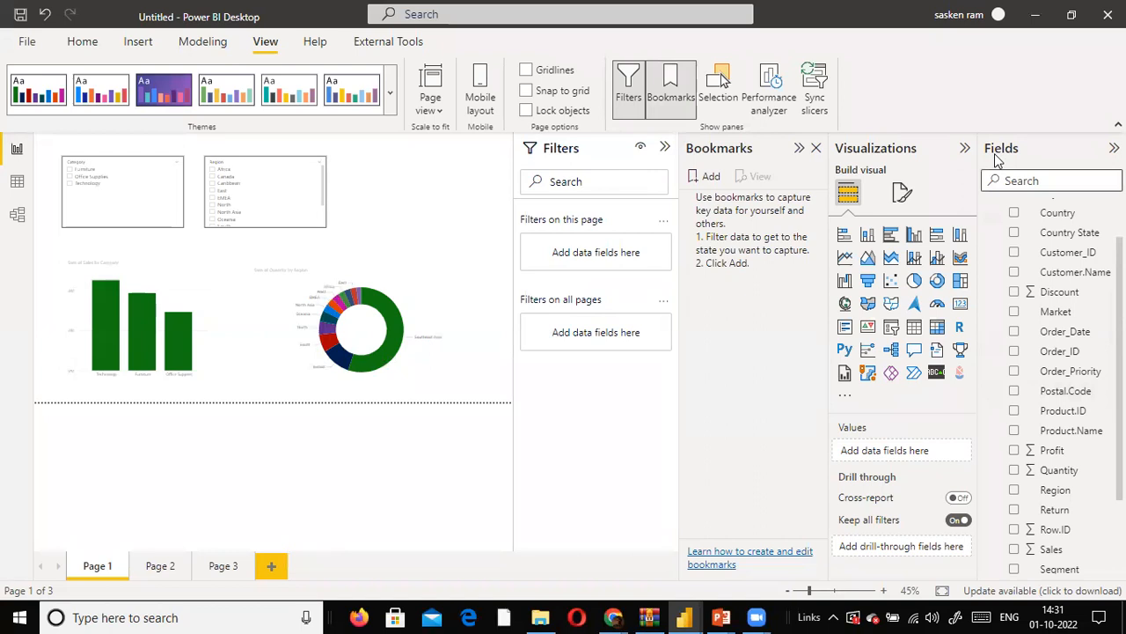
left_click(705, 177)
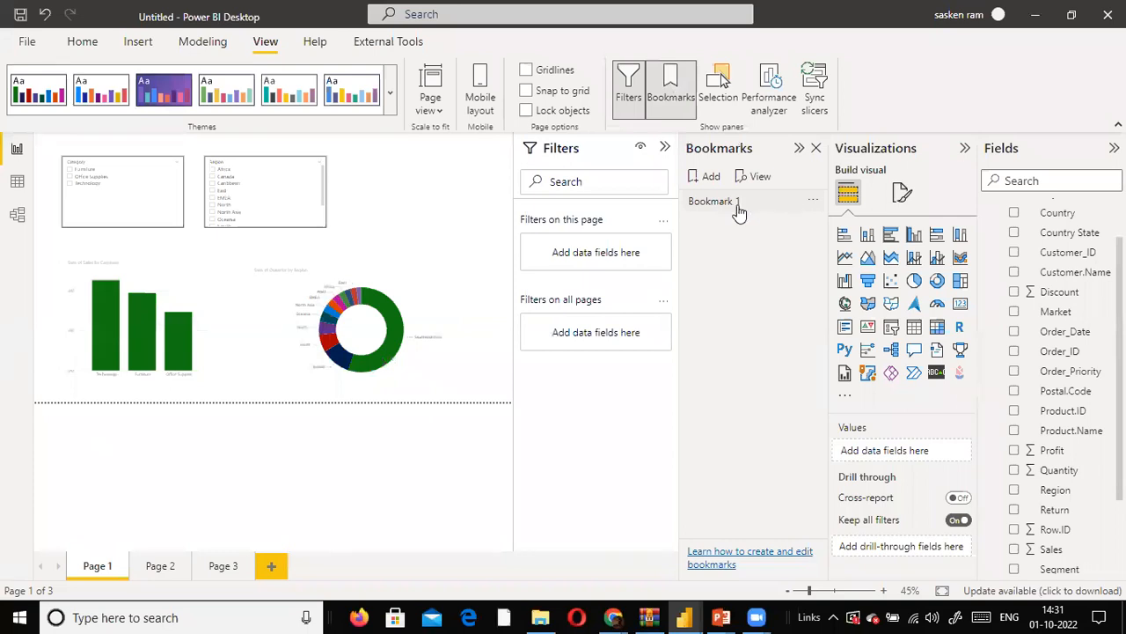
double_click(738, 212)
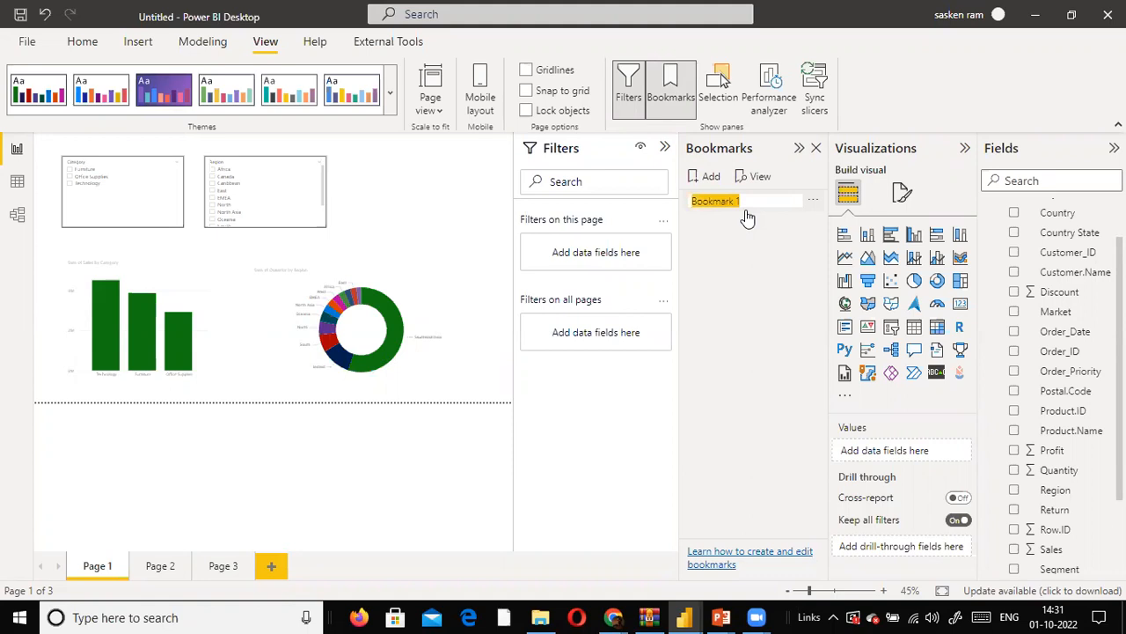
type("Performance Overview")
key("Return")
double_click(779, 212)
key("Right")
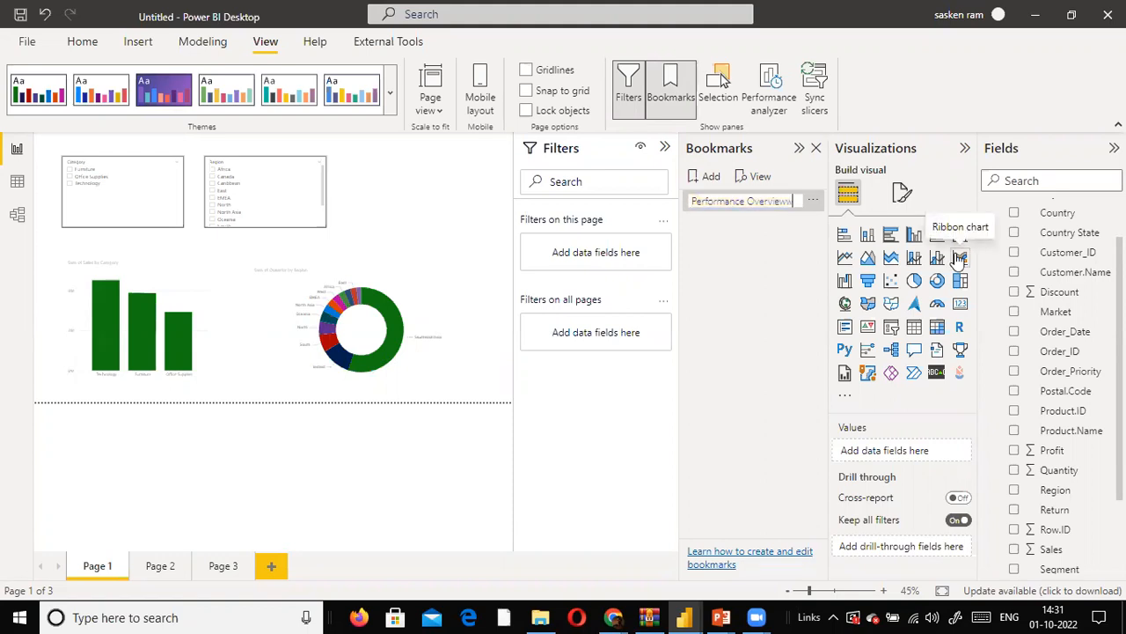
key("Return")
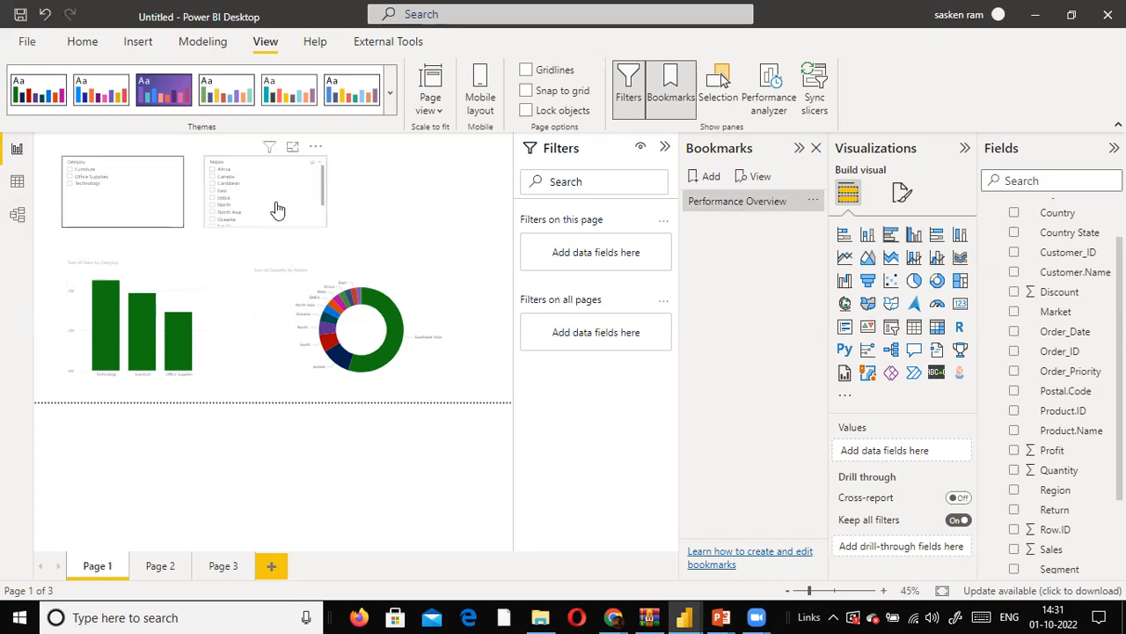
- Collapse the Filters pane and filter the Region slicer to Canada, EMEA, North Asia and Oceania
left_click(664, 148)
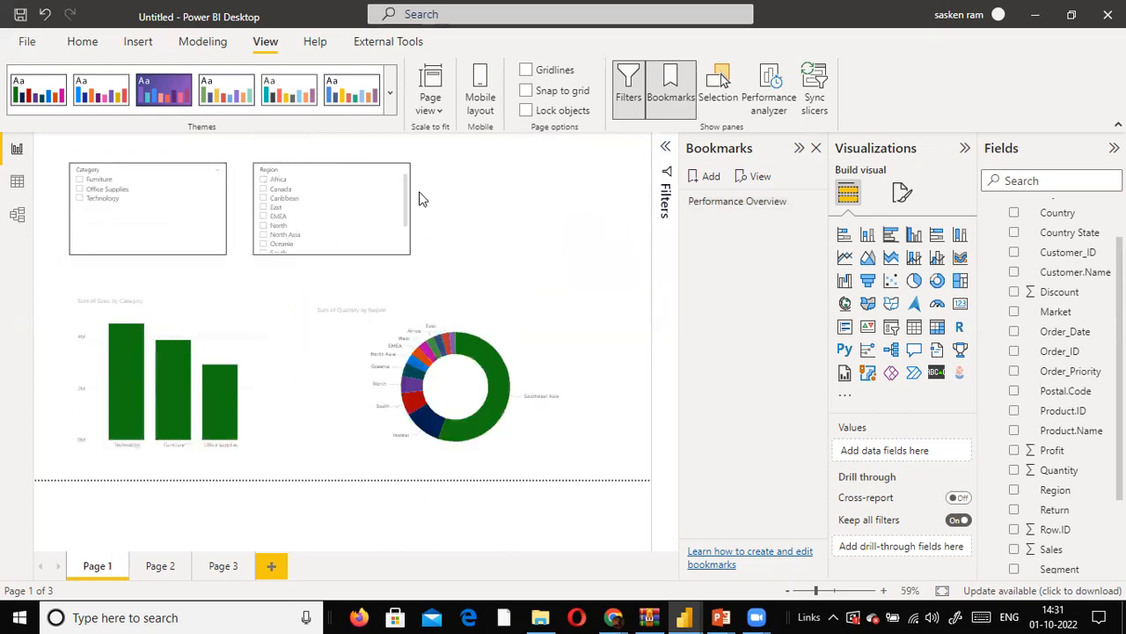
left_click(261, 200)
left_click(263, 216)
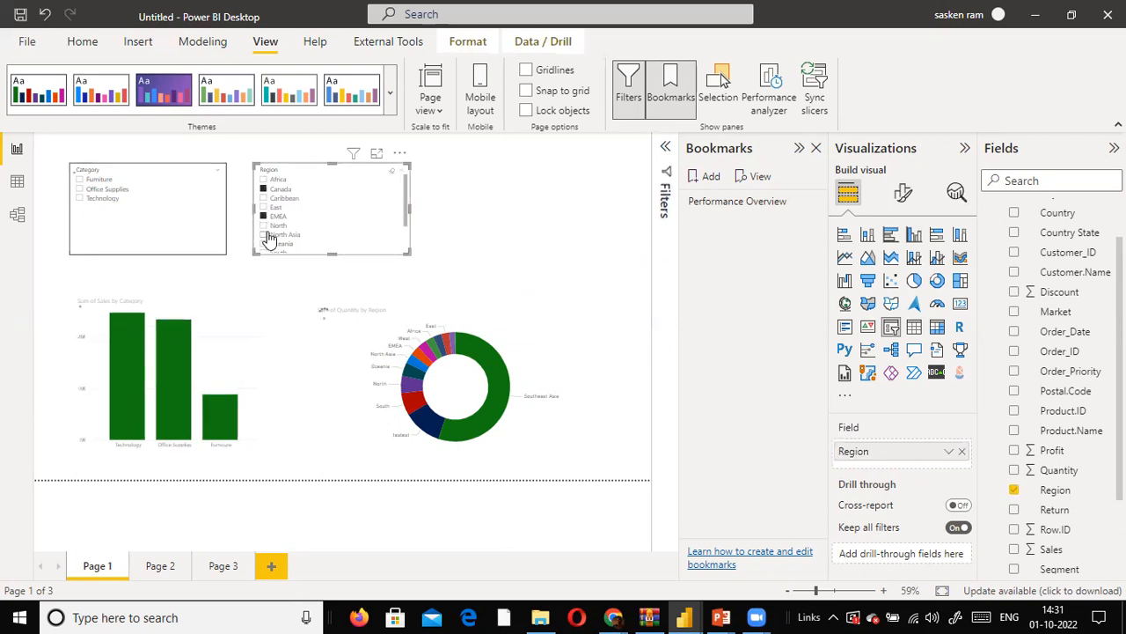
left_click(263, 234)
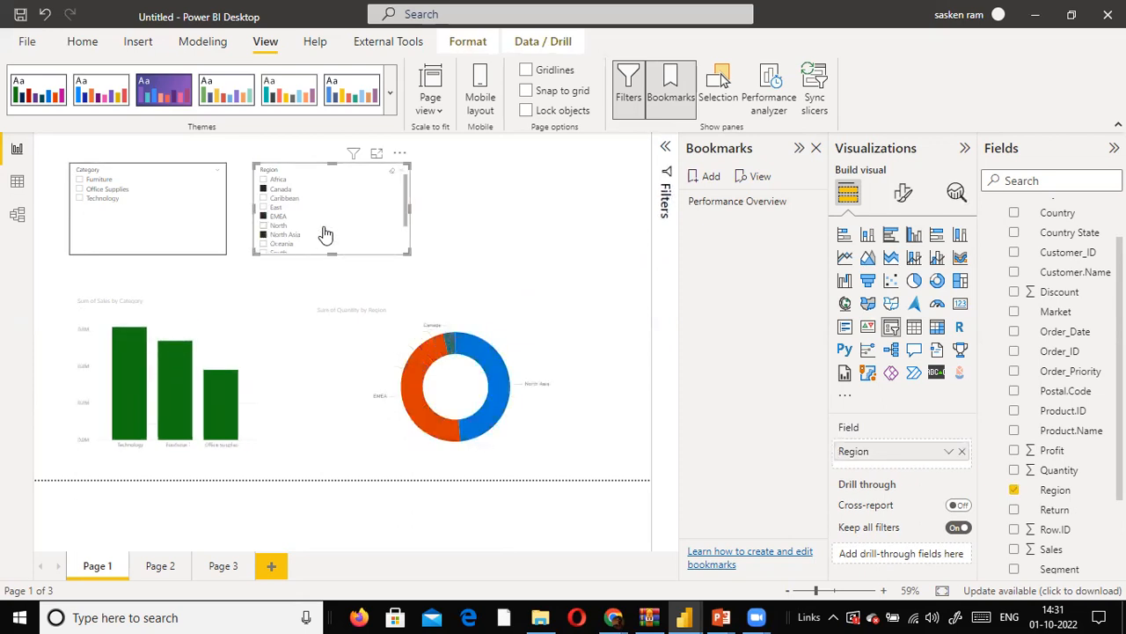
scroll(283, 245, "down", 1)
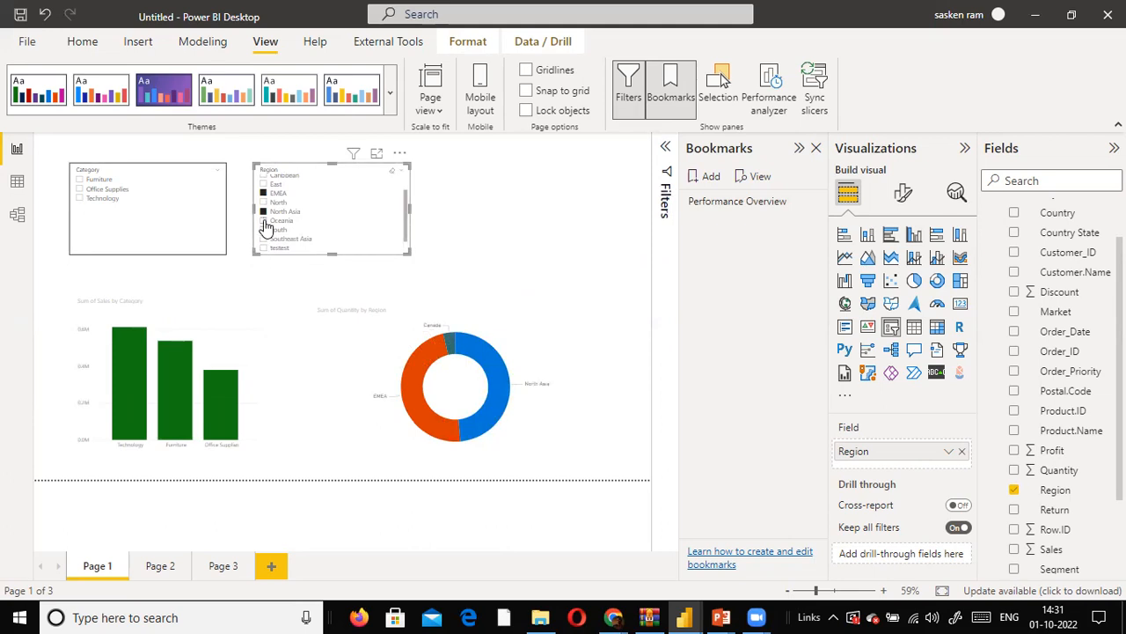
left_click(264, 221)
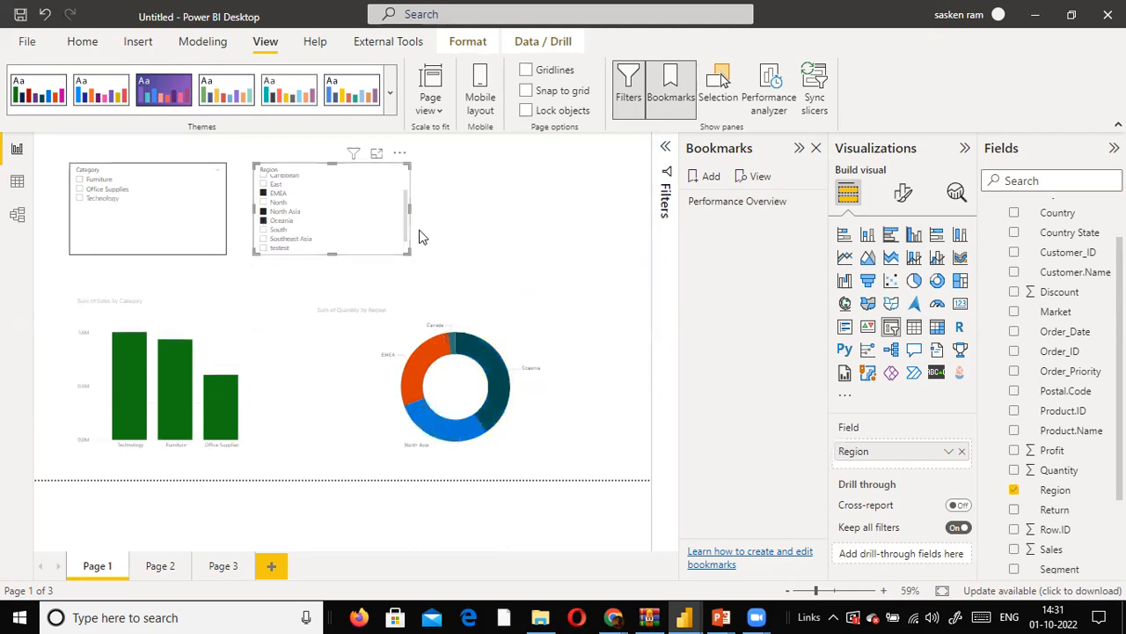
scroll(406, 220, "up", 2)
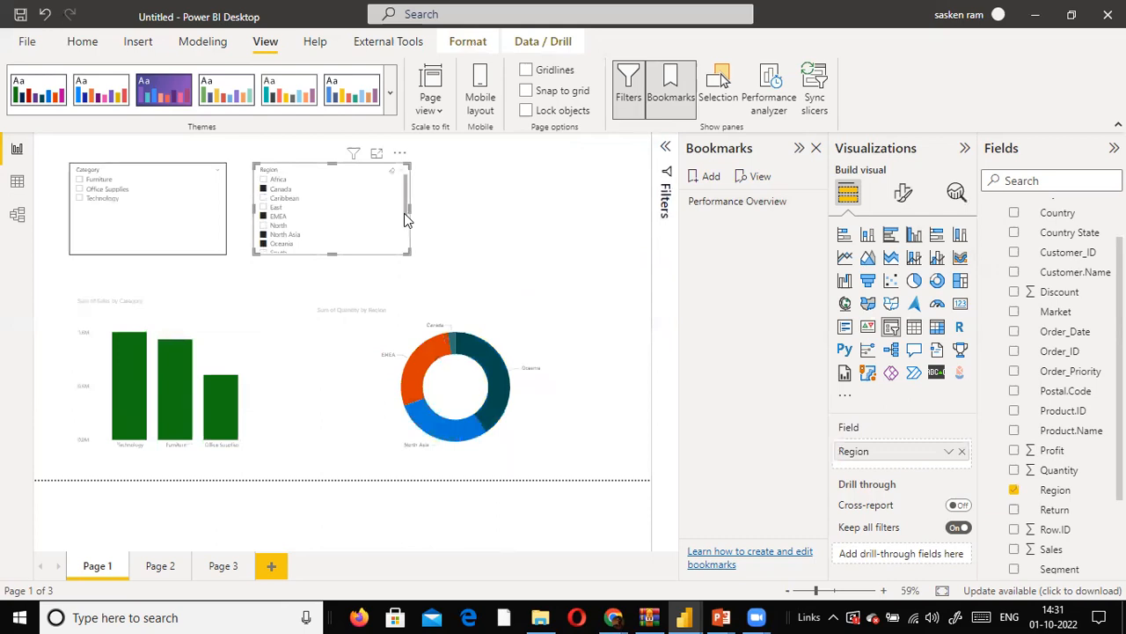
scroll(359, 243, "down", 1)
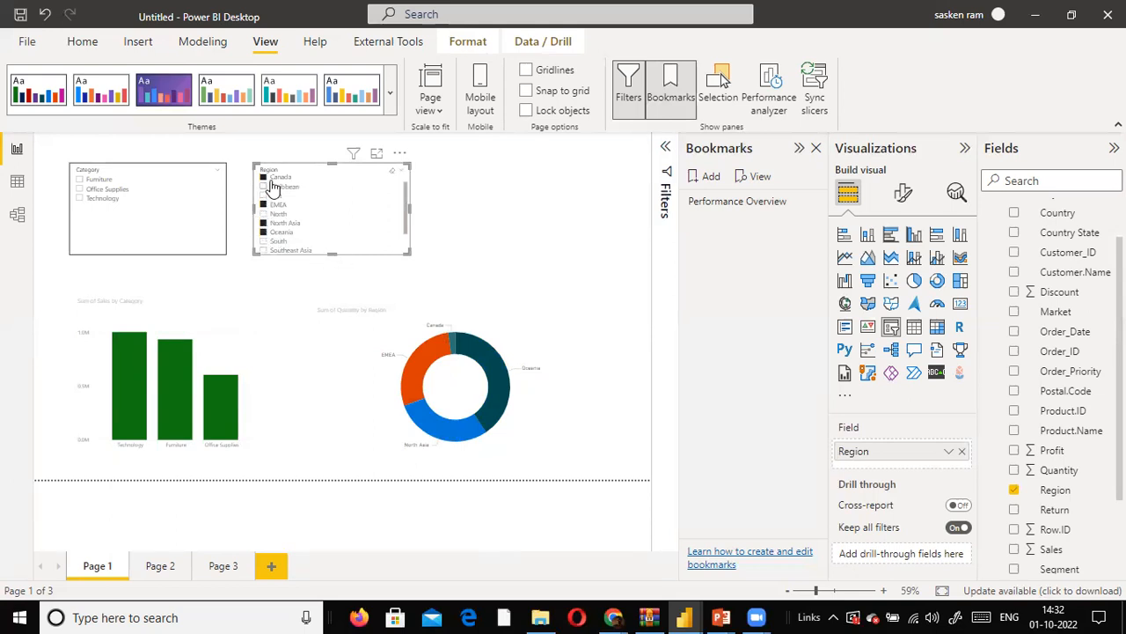
- Clear the Region slicer's selection and filter it to Canada, North, North Asia and Oceania
left_click(392, 171)
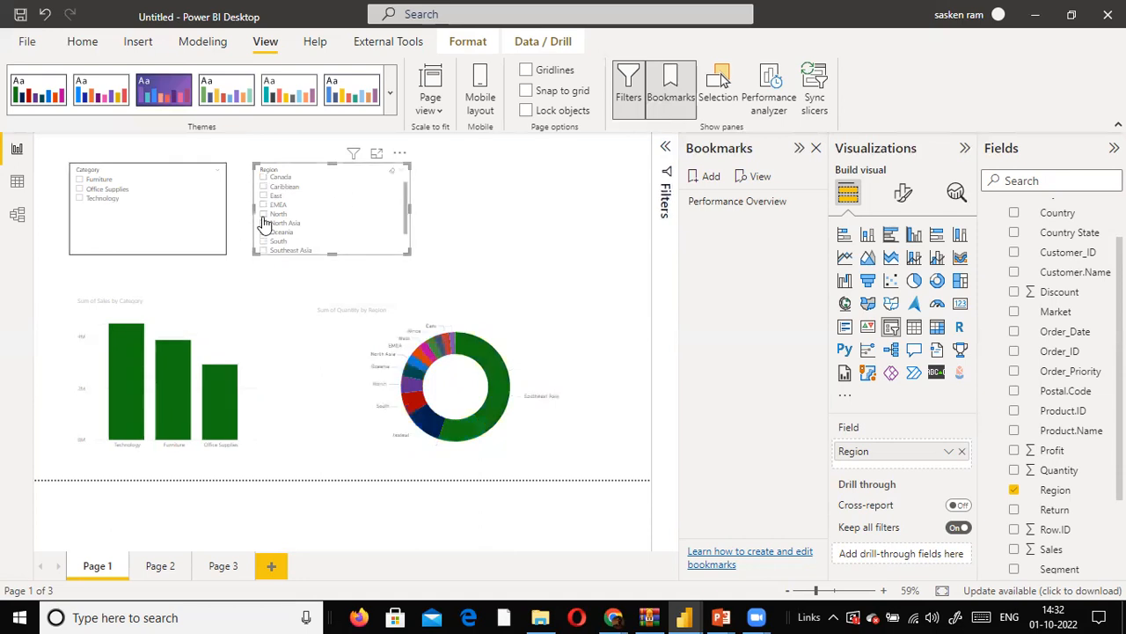
left_click(263, 215)
left_click(263, 223)
scroll(285, 232, "down", 1)
scroll(307, 239, "up", 3)
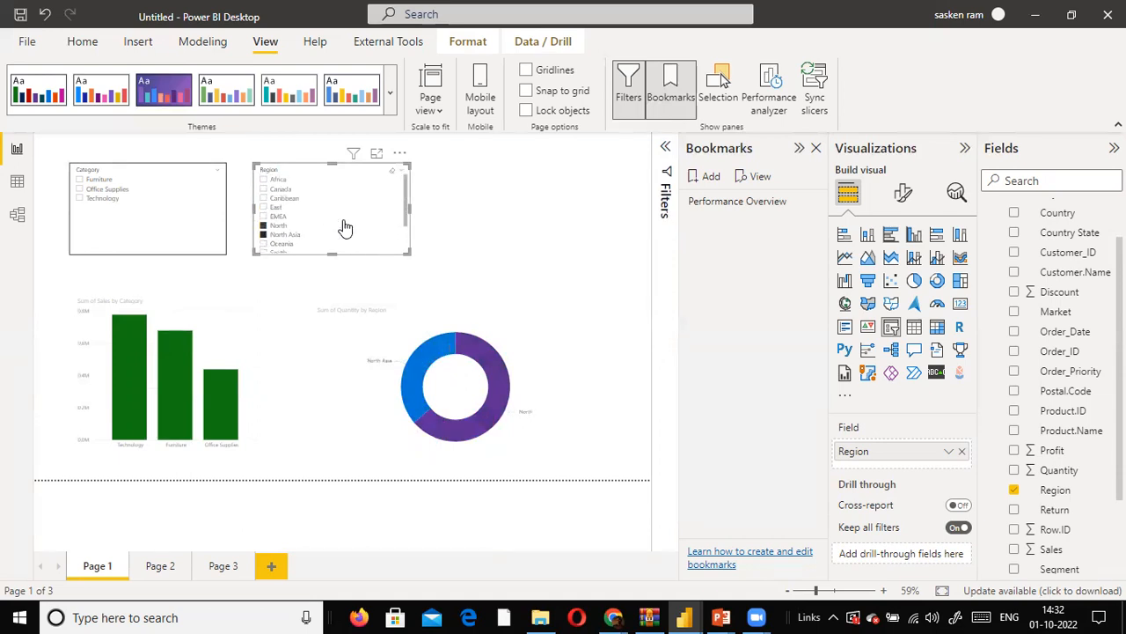
left_click(263, 188)
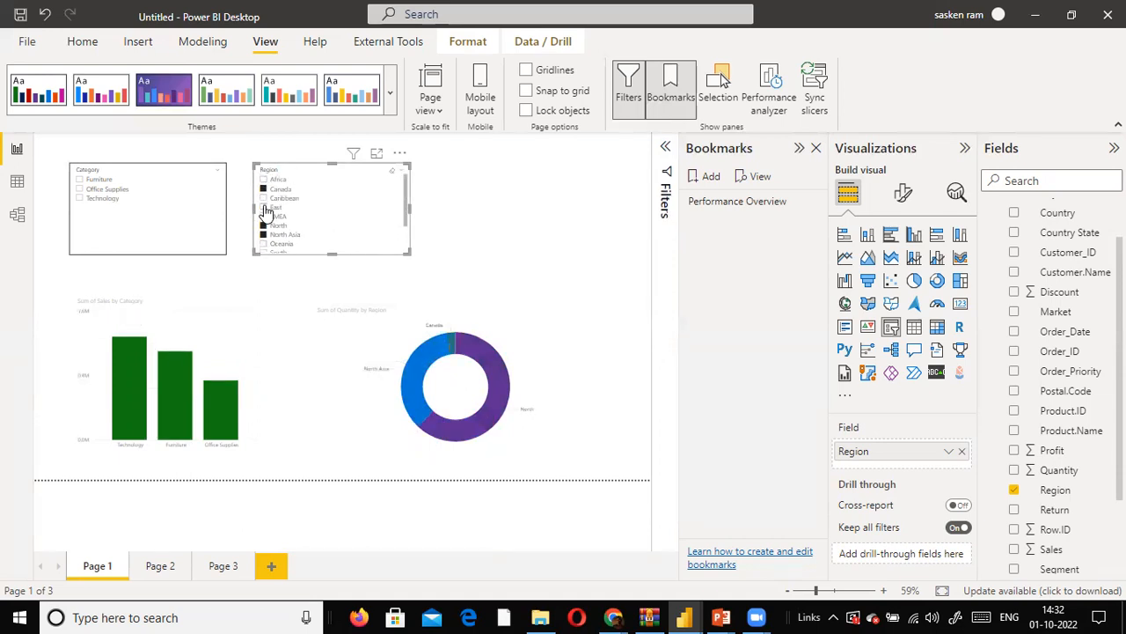
left_click(264, 217)
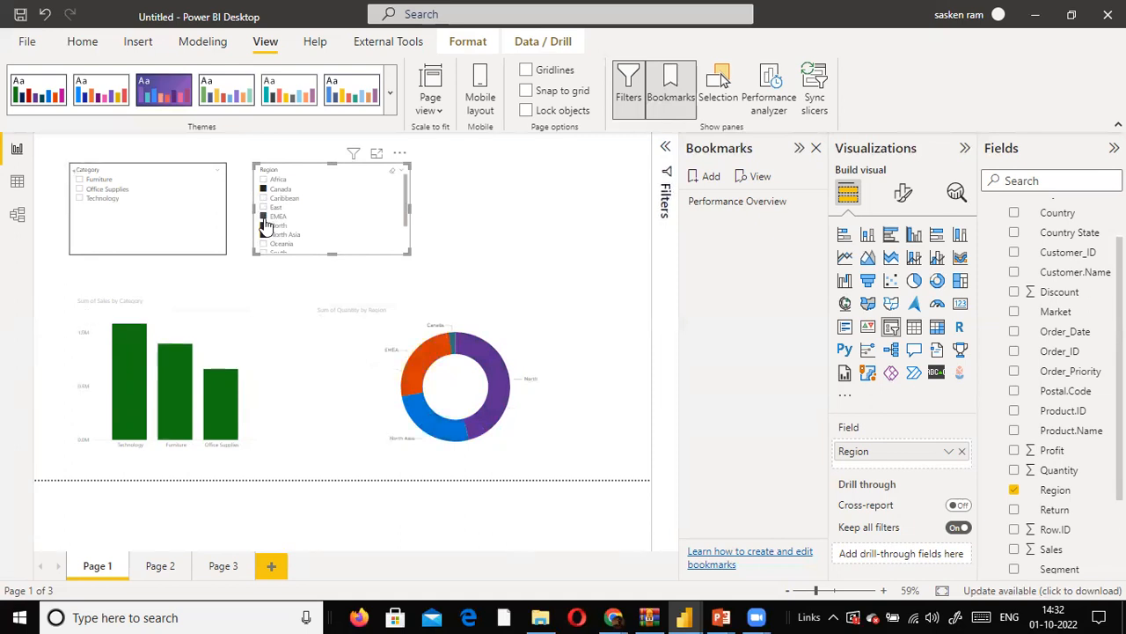
left_click(264, 217)
left_click(264, 244)
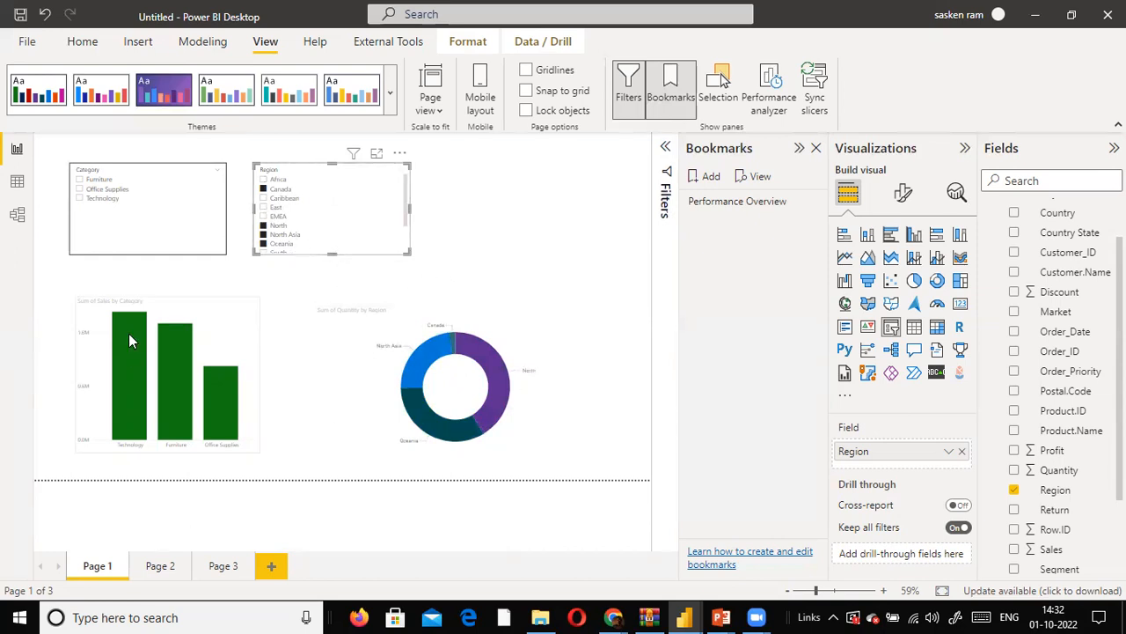
- Create a bookmark of this filtered view and name it North Region Performance
left_click(709, 177)
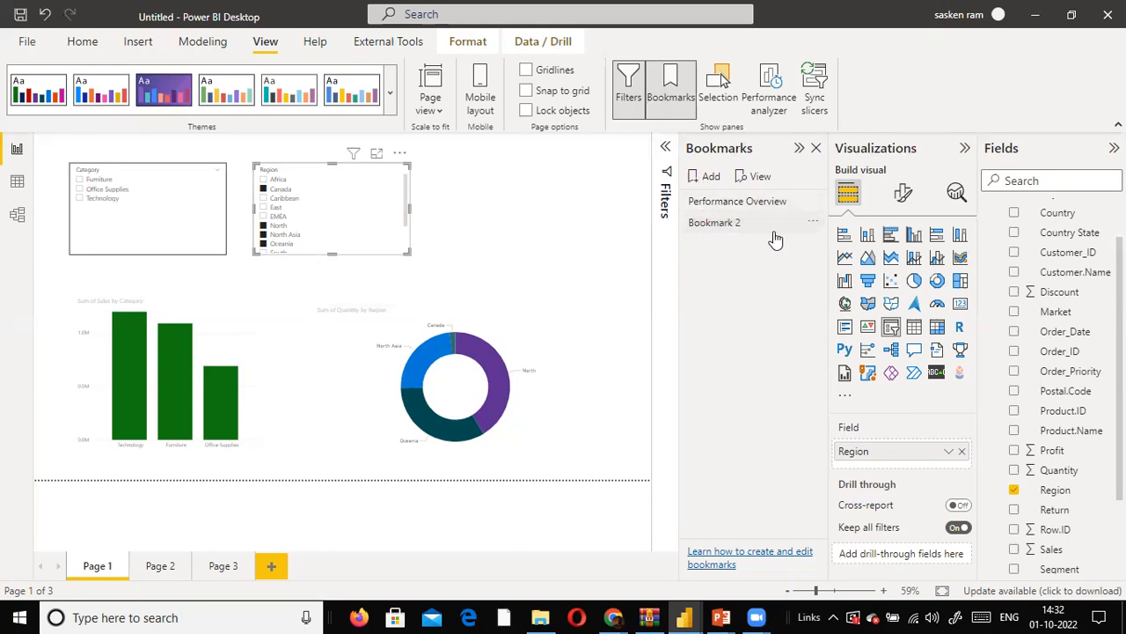
double_click(730, 226)
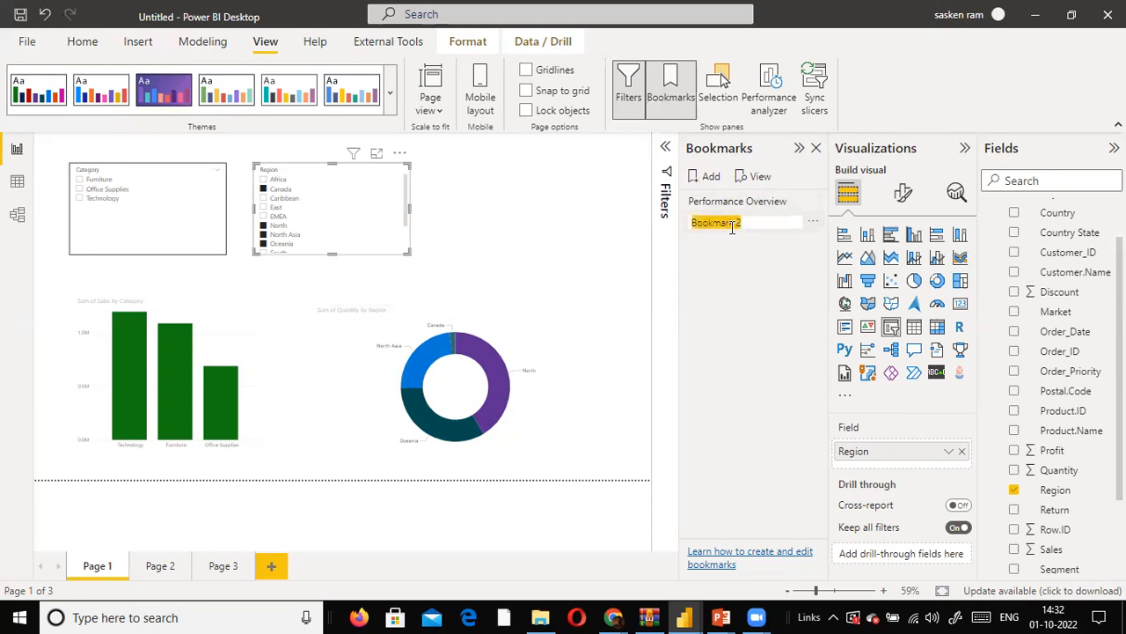
type("North Region Sa")
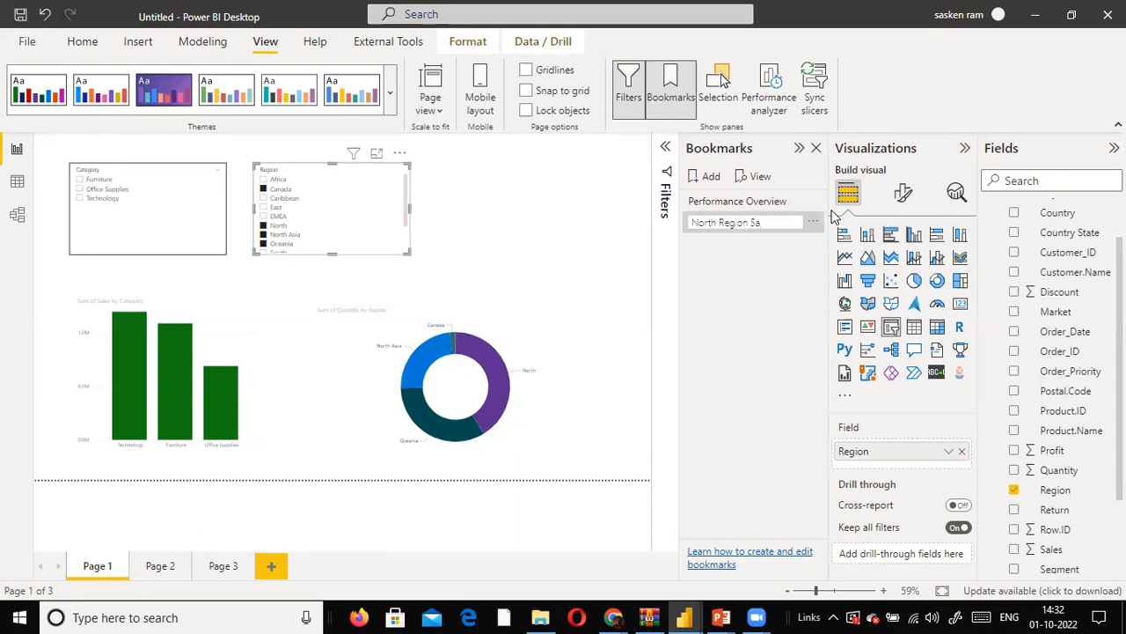
type("lesPerformance")
key("Return")
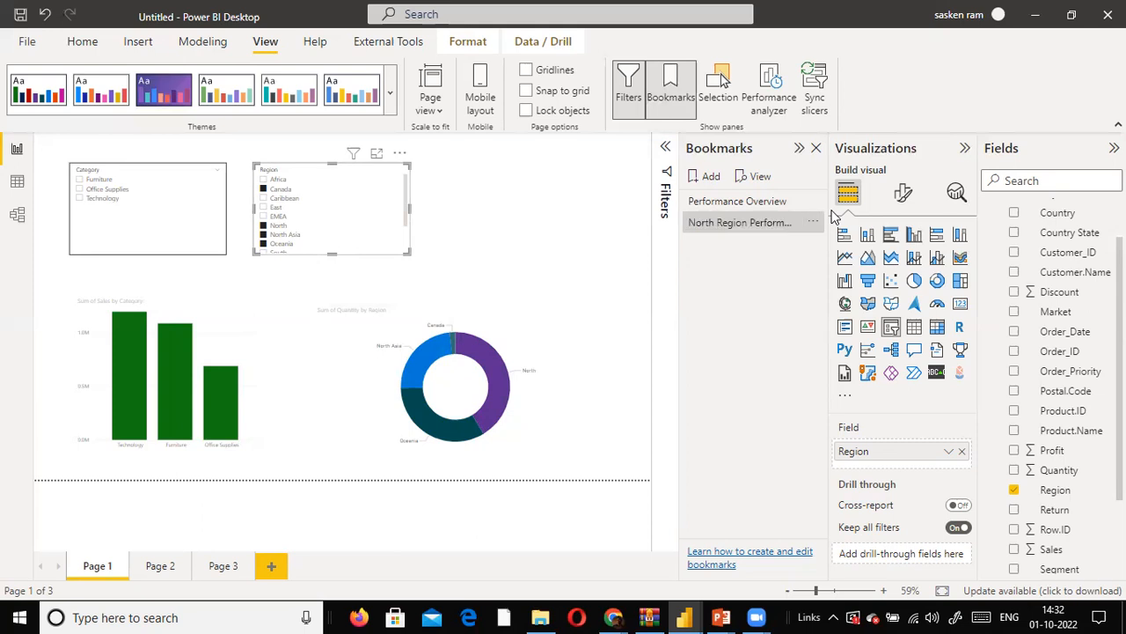
- Switch between the Performance Overview and North Region Performance bookmarks to compare their views
left_click(737, 205)
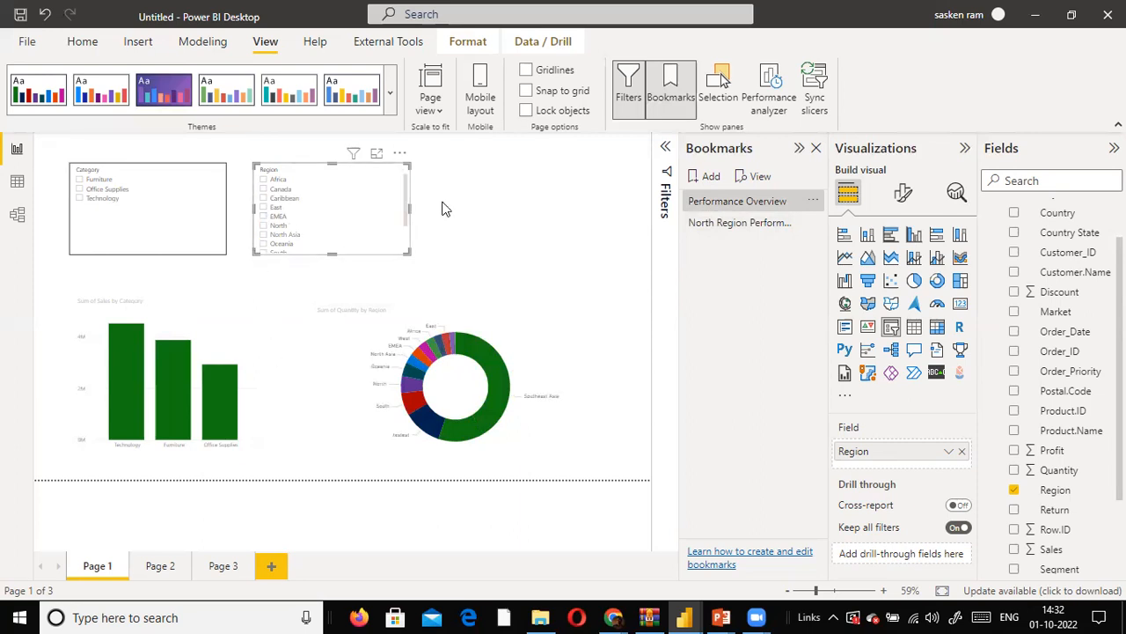
left_click(720, 231)
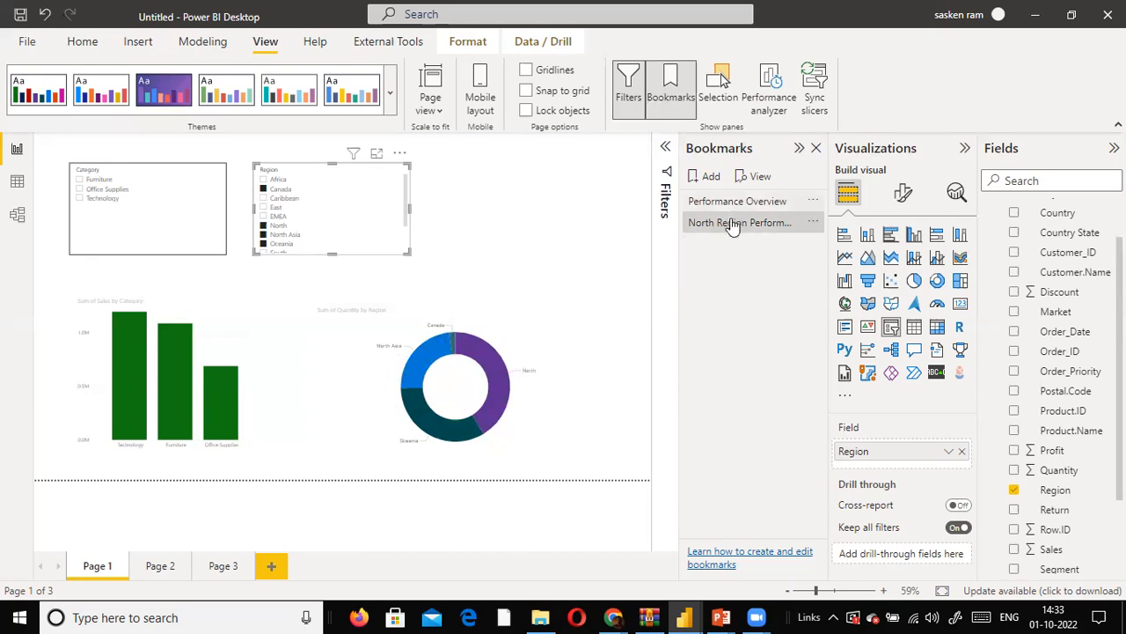
left_click(775, 218)
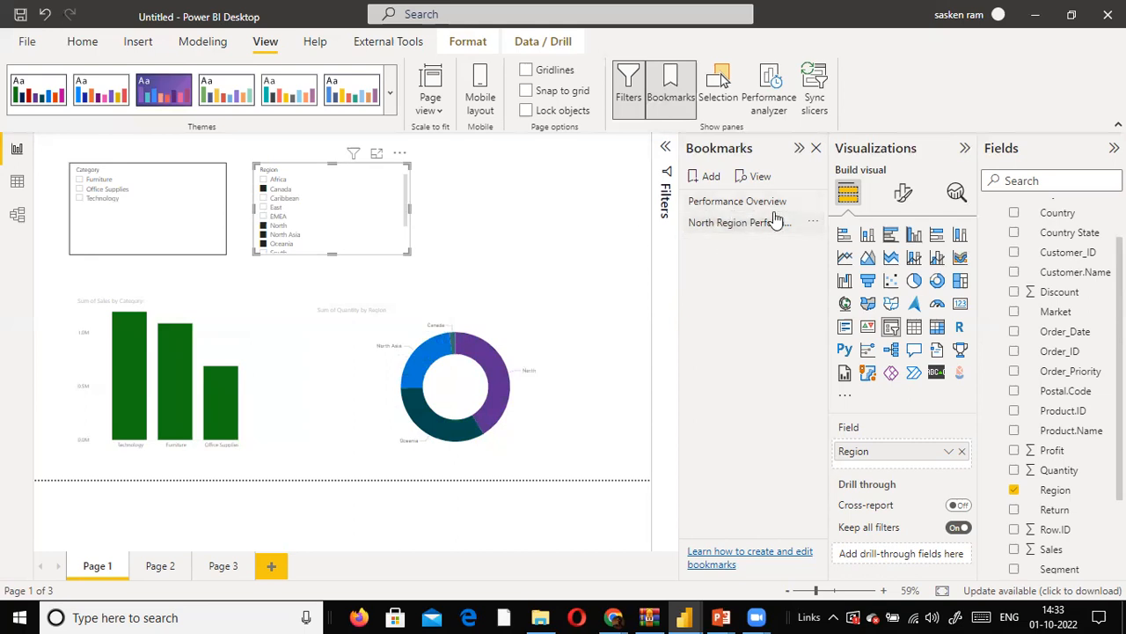
left_click(727, 227)
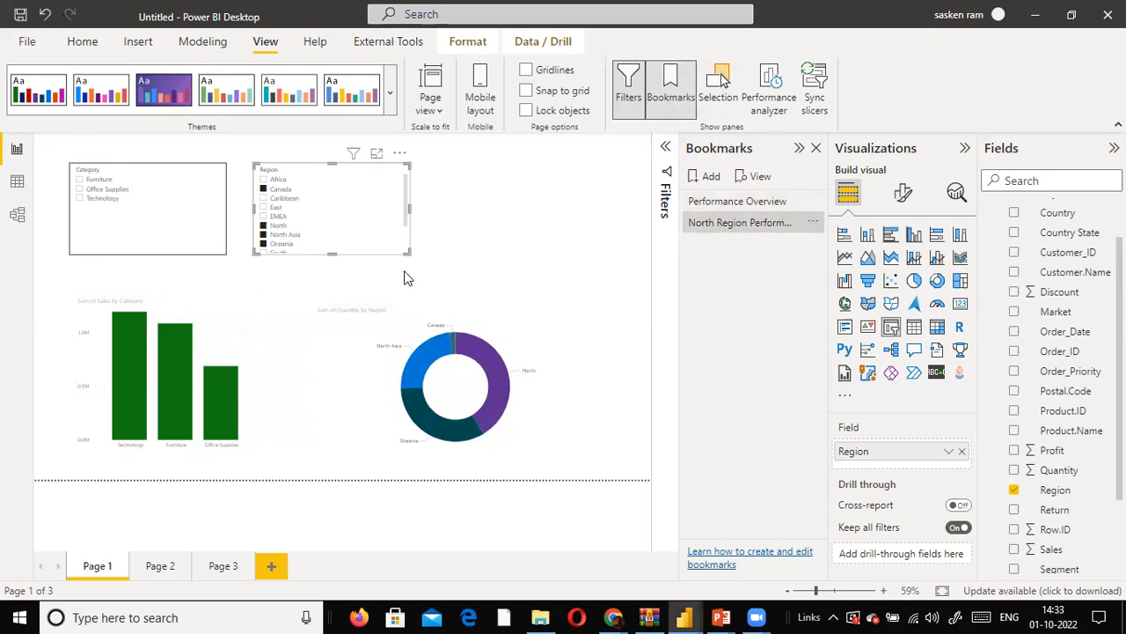
left_click(694, 205)
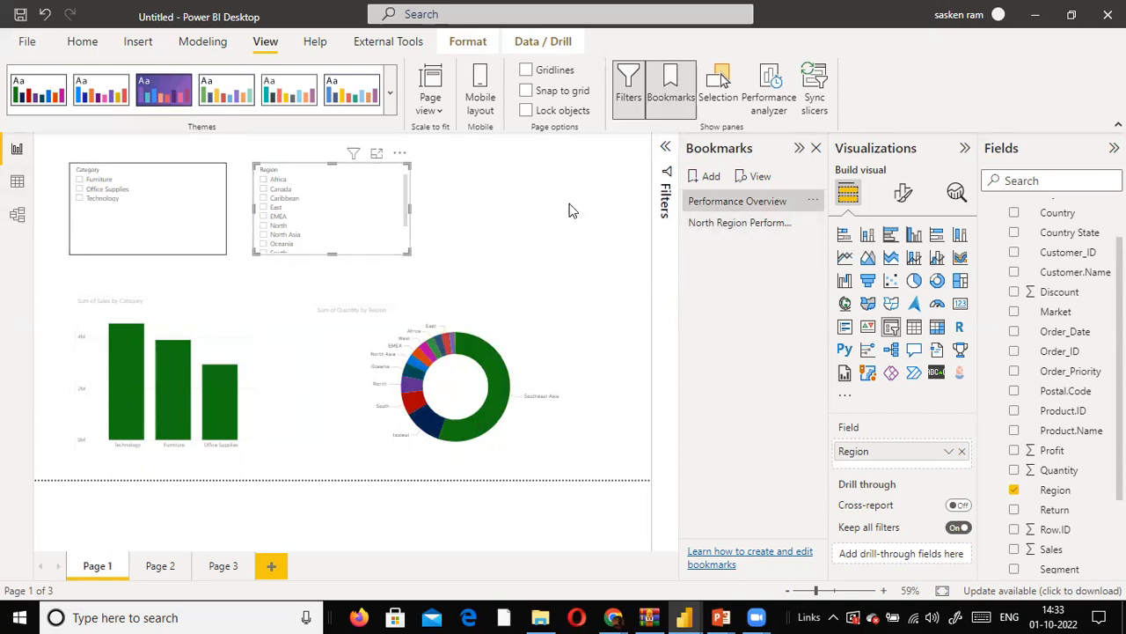
left_click(699, 227)
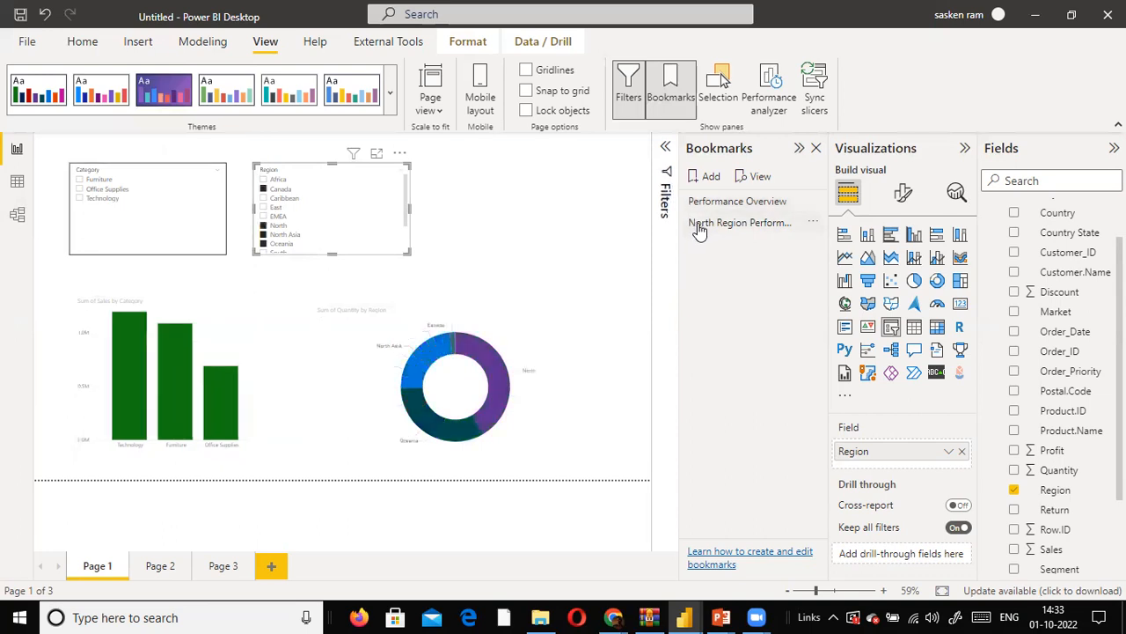
left_click(711, 177)
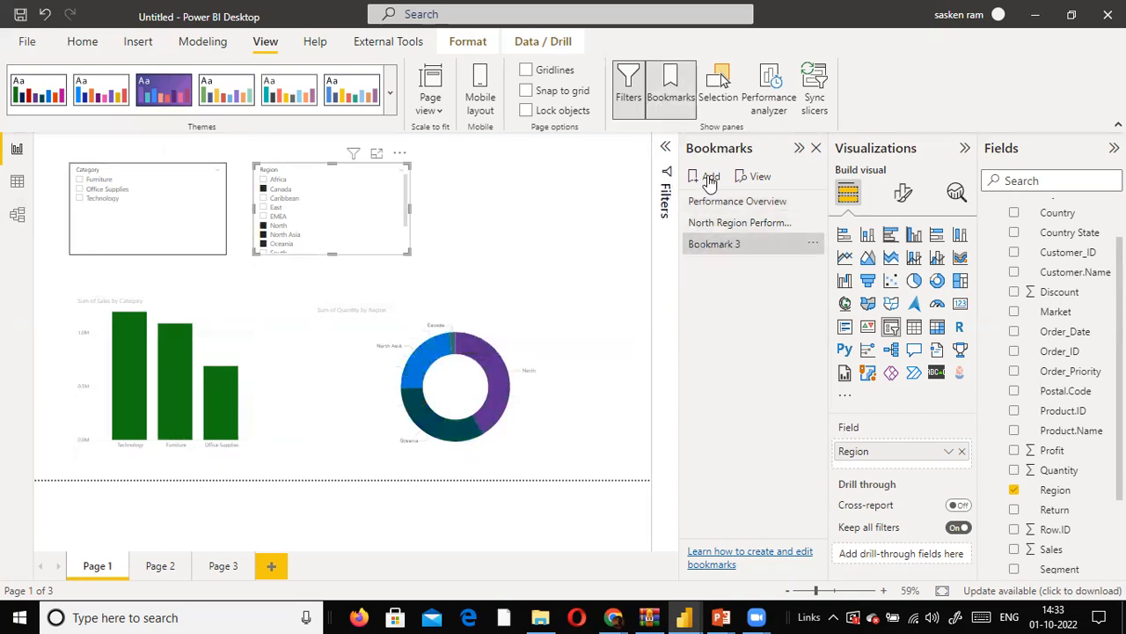
double_click(715, 246)
type("S")
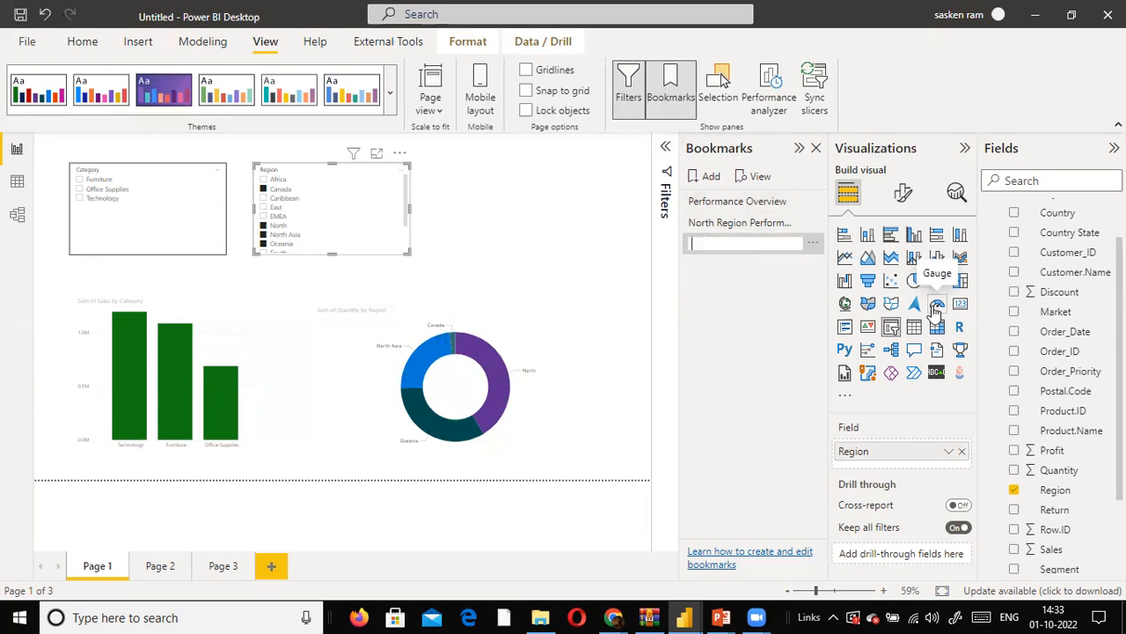
type("South")
key("Escape")
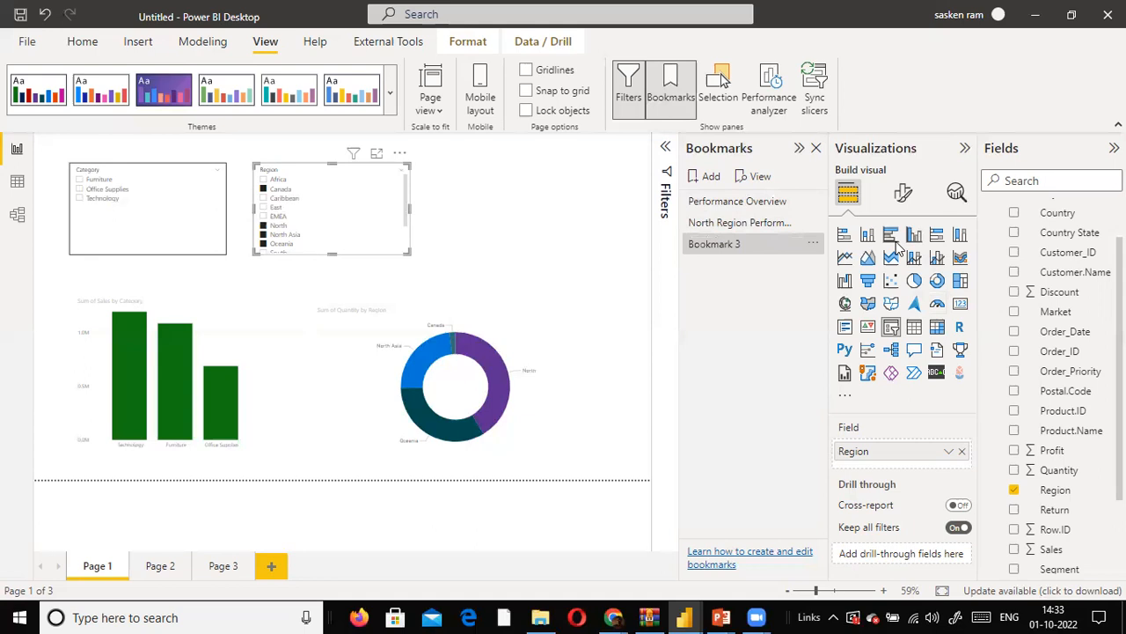
left_click(809, 244)
key("Escape")
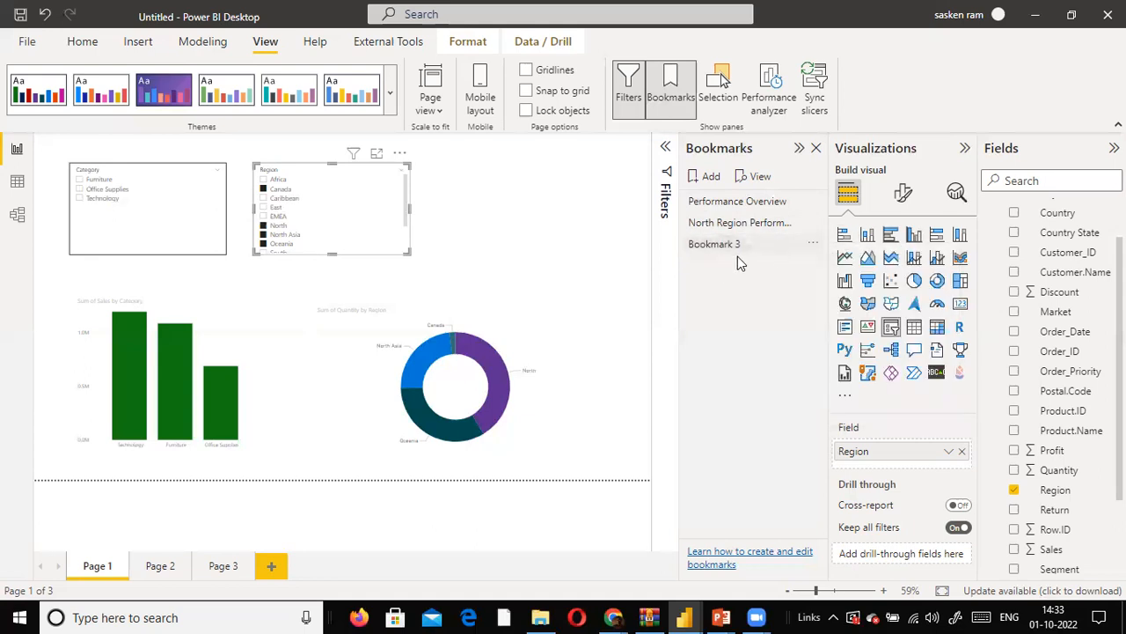
left_click(811, 245)
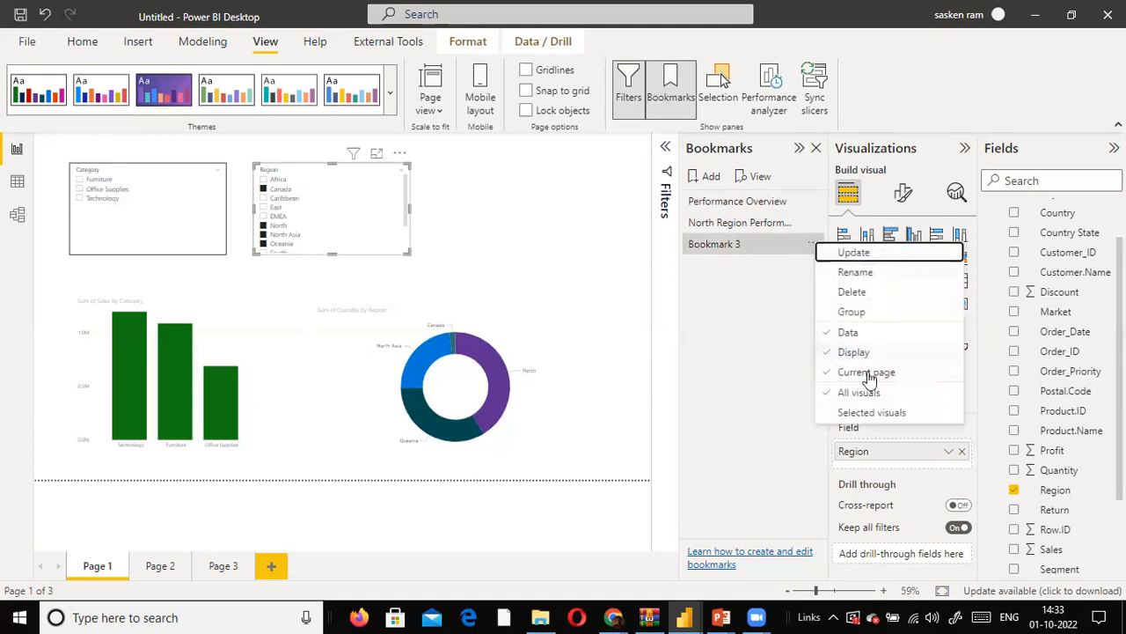
left_click(862, 292)
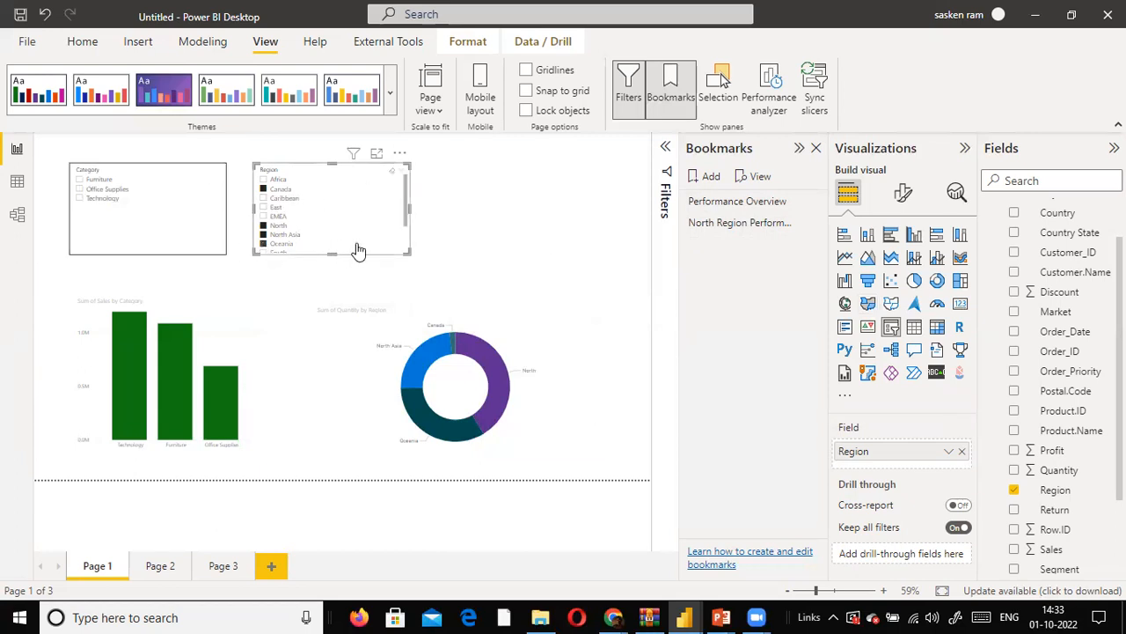
- Clear the Region slicer's selection and filter it to South, Southeast Asia, testest and testest Asia
scroll(400, 200, "down", 1)
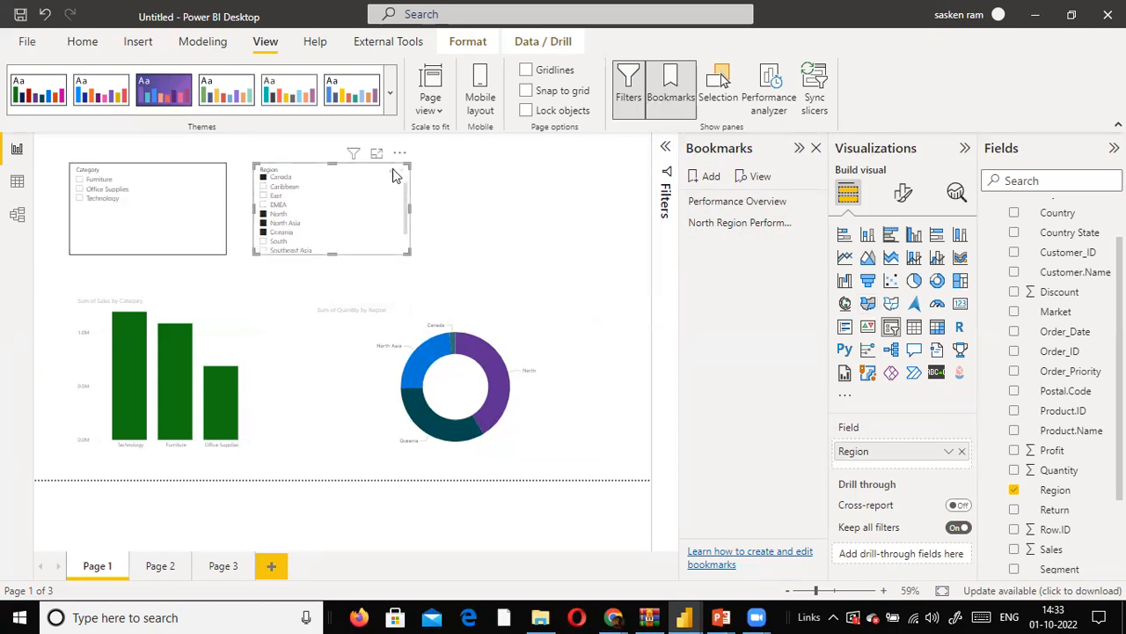
left_click(392, 169)
scroll(286, 230, "down", 1)
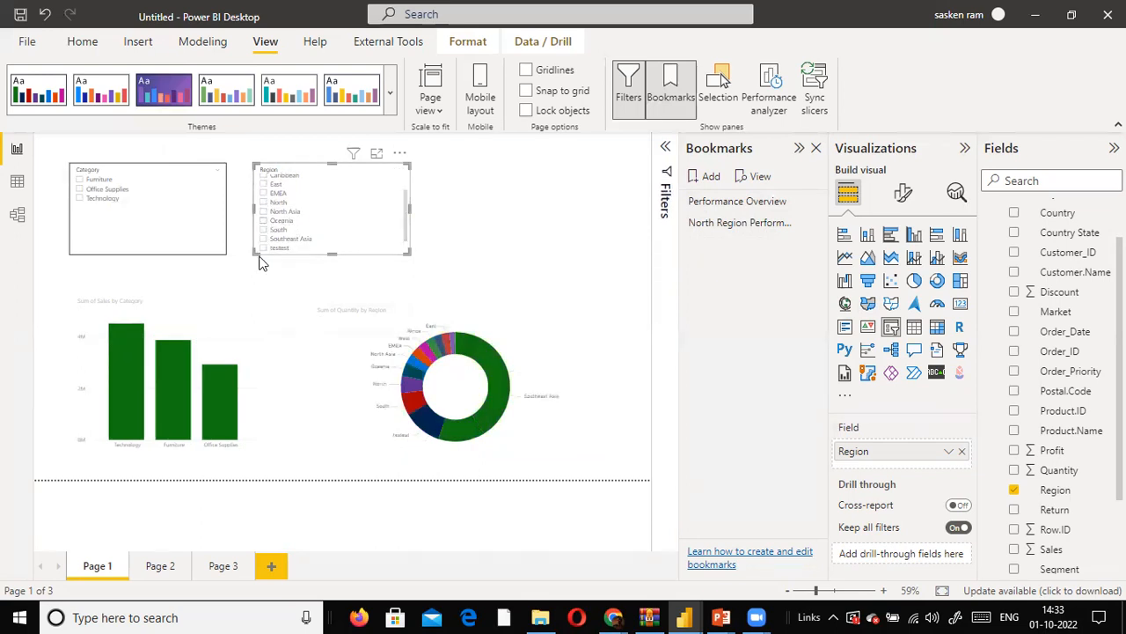
scroll(277, 234, "up", 2)
scroll(277, 234, "down", 4)
left_click(265, 213)
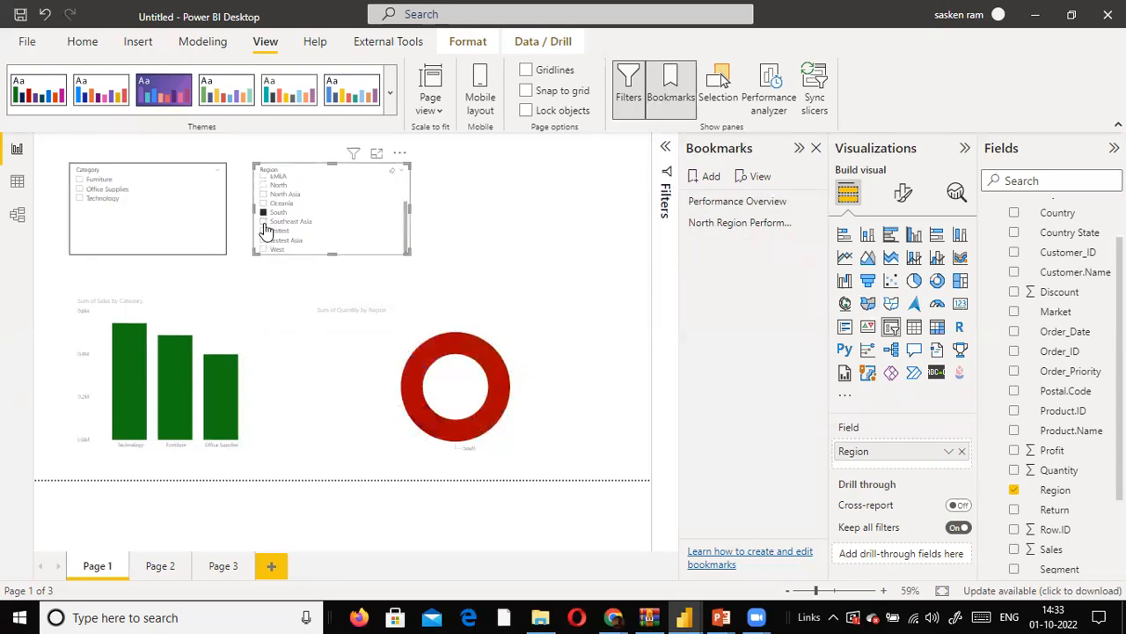
left_click(264, 221, "ctrl")
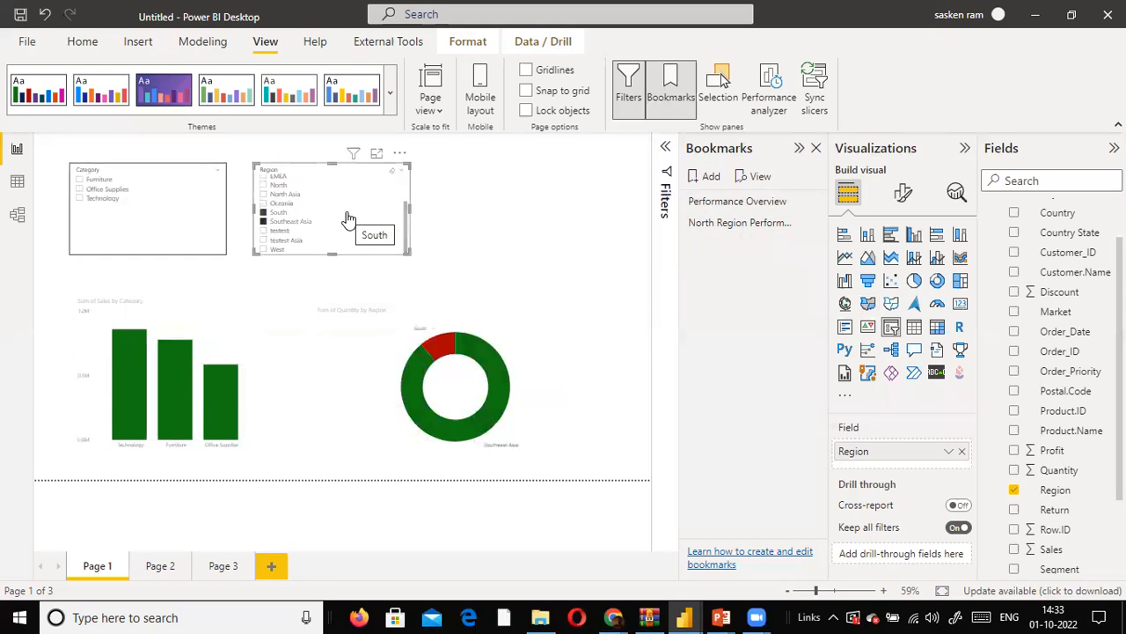
scroll(349, 219, "up", 3)
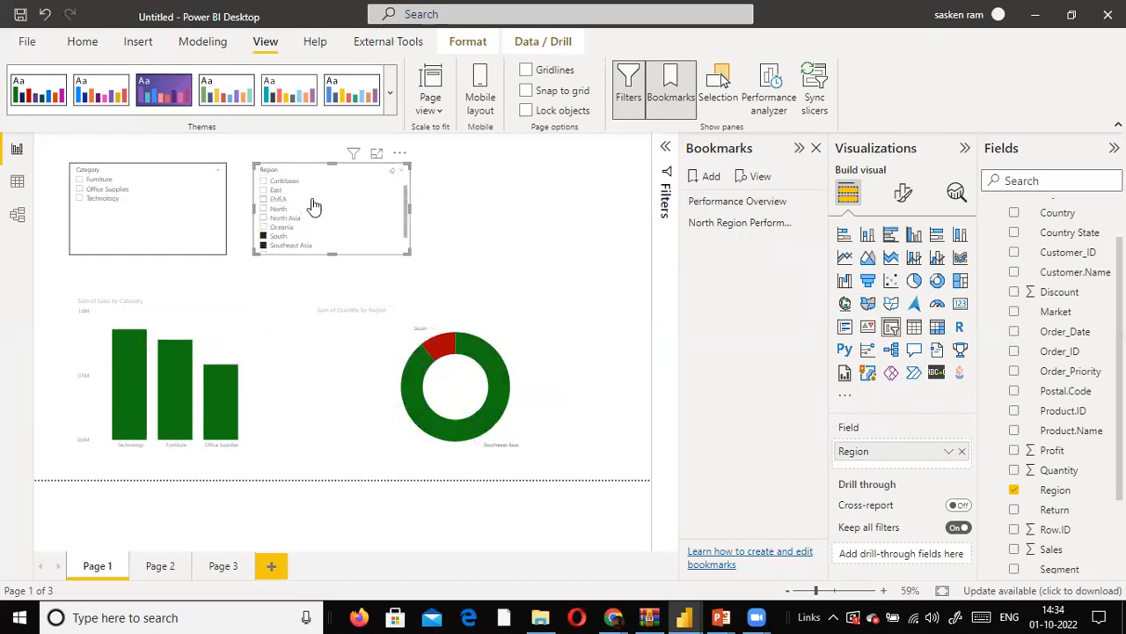
scroll(314, 206, "down", 3)
left_click(262, 241, "ctrl")
left_click(263, 231, "ctrl")
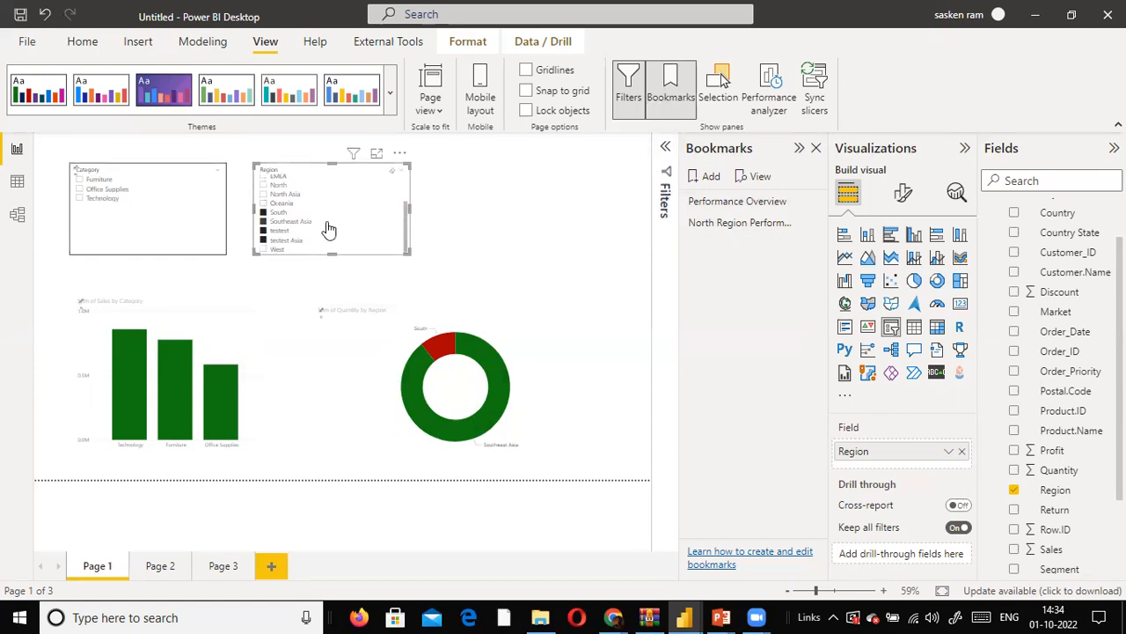
- Create a bookmark of the page with the southern regions selected and name it South Region Performance
left_click(706, 176)
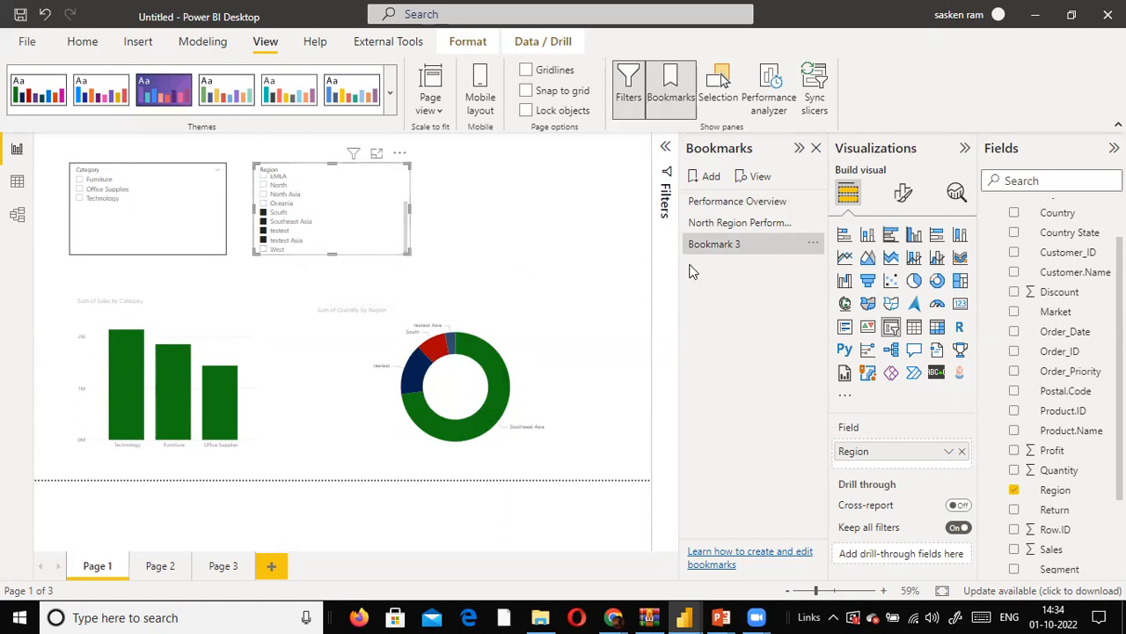
double_click(713, 245)
type("South 3Region ")
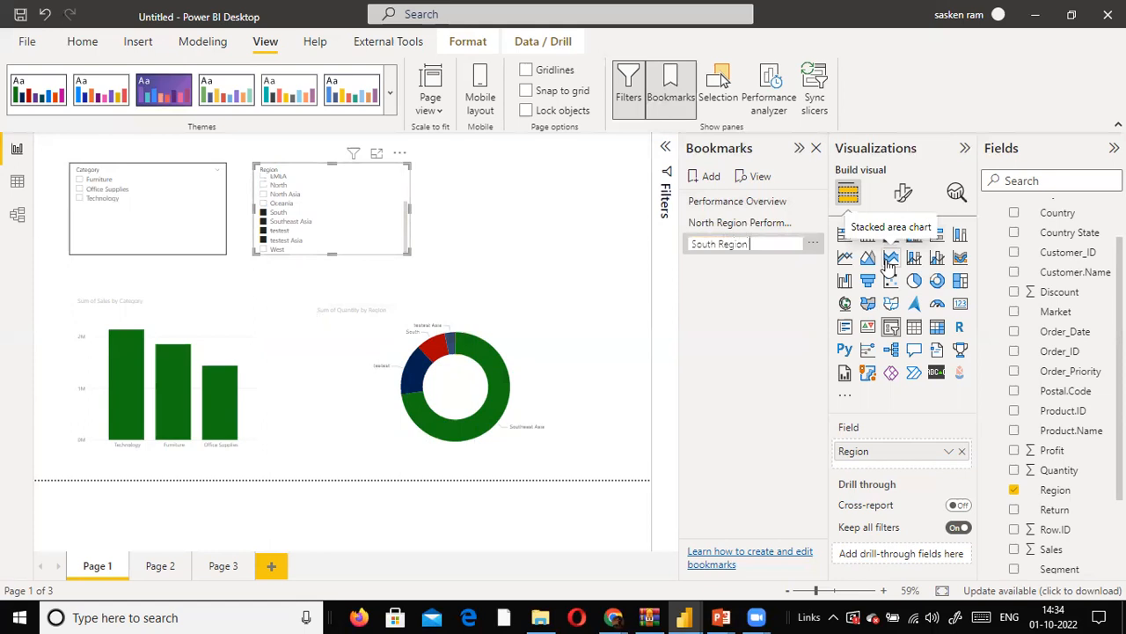
type("Perfo")
type("ormnac")
key("BackSpace")
key("BackSpace")
key("BackSpace")
type("ance")
key("Return")
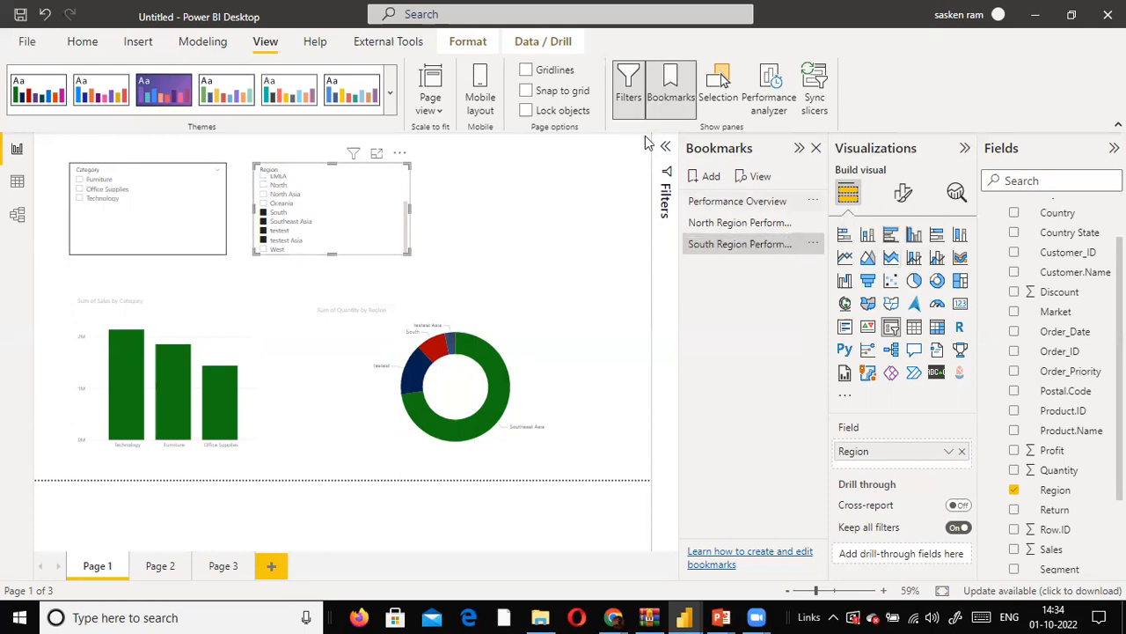
- Apply the North Region Performance, Performance Overview and South Region Performance bookmarks in turn to check their views
left_click(724, 224)
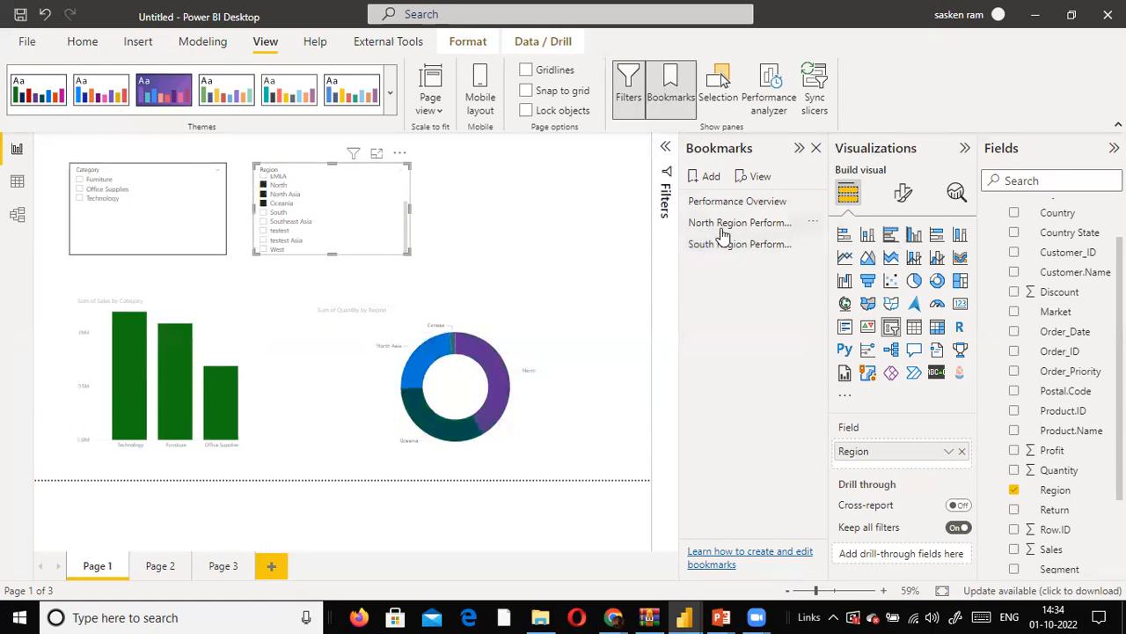
left_click(770, 204)
left_click(770, 209)
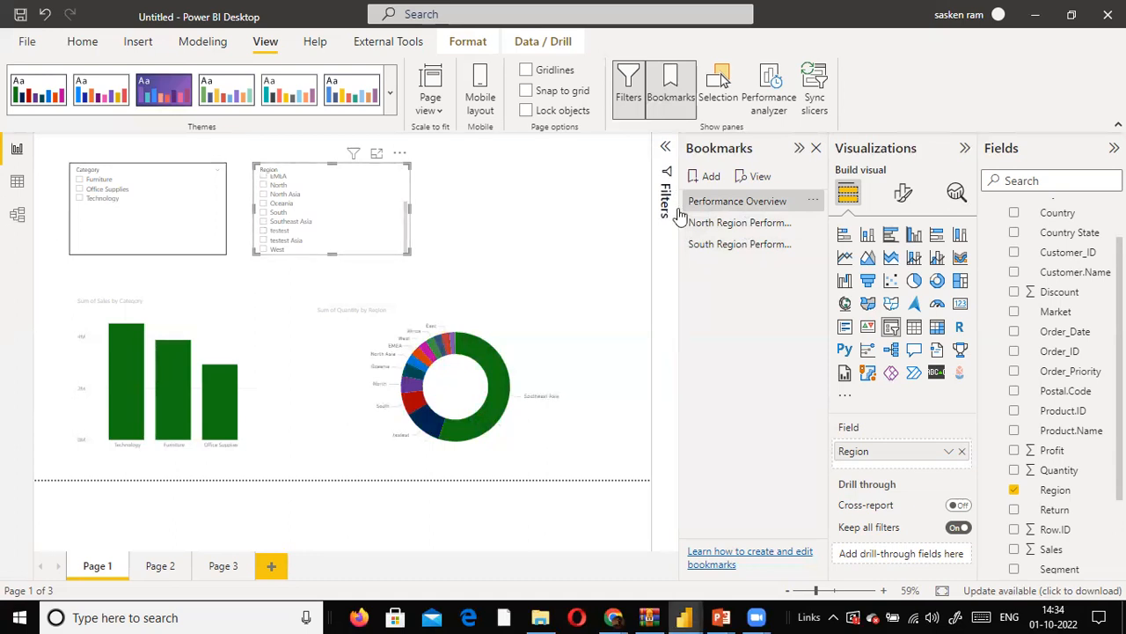
left_click(718, 254)
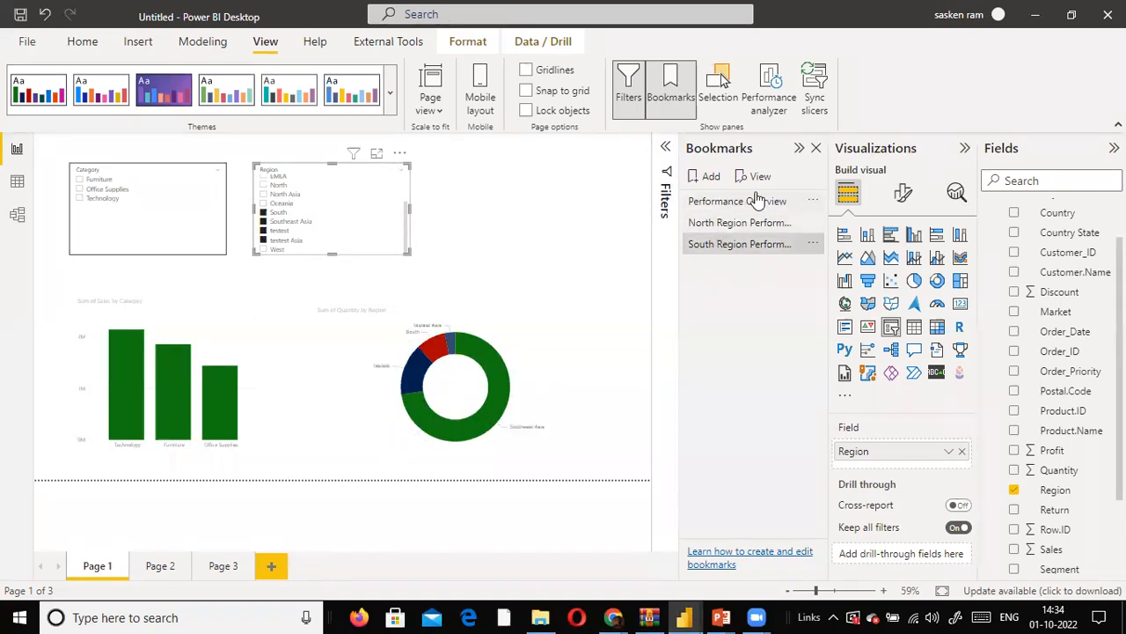
- Rename the Performance Overview bookmark as Overall Performance
double_click(724, 202)
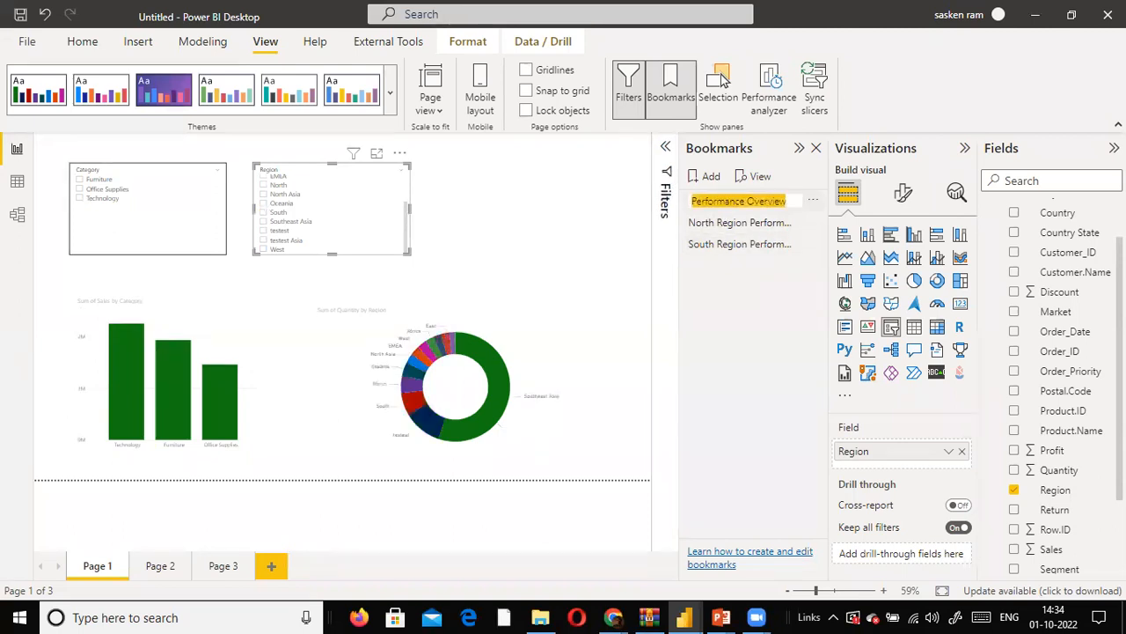
type("Overall Performance")
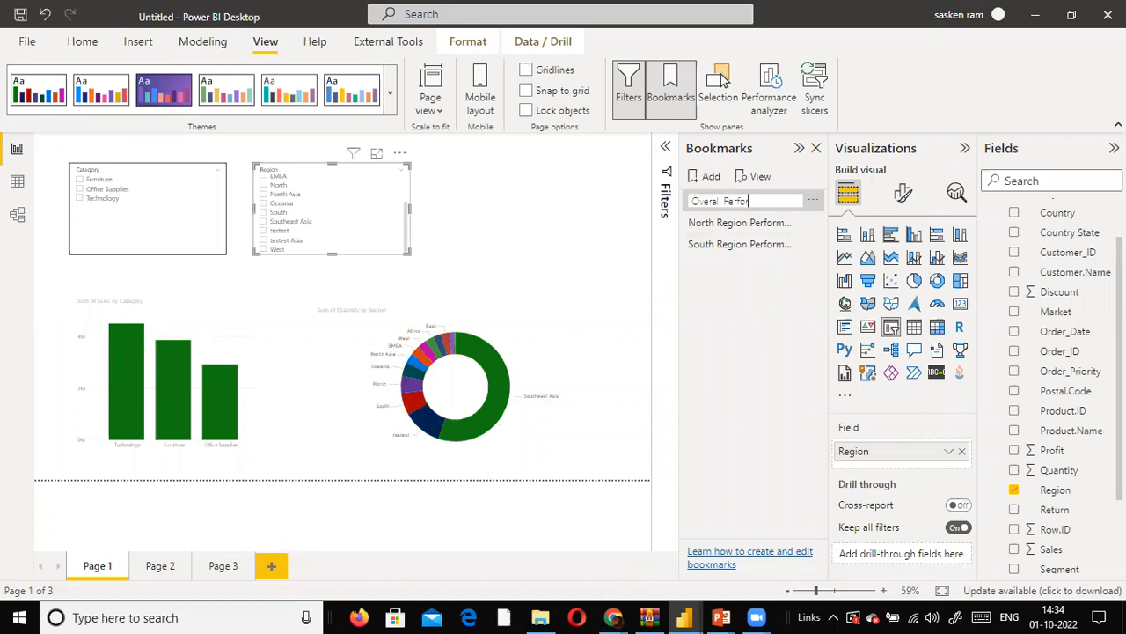
key("Return")
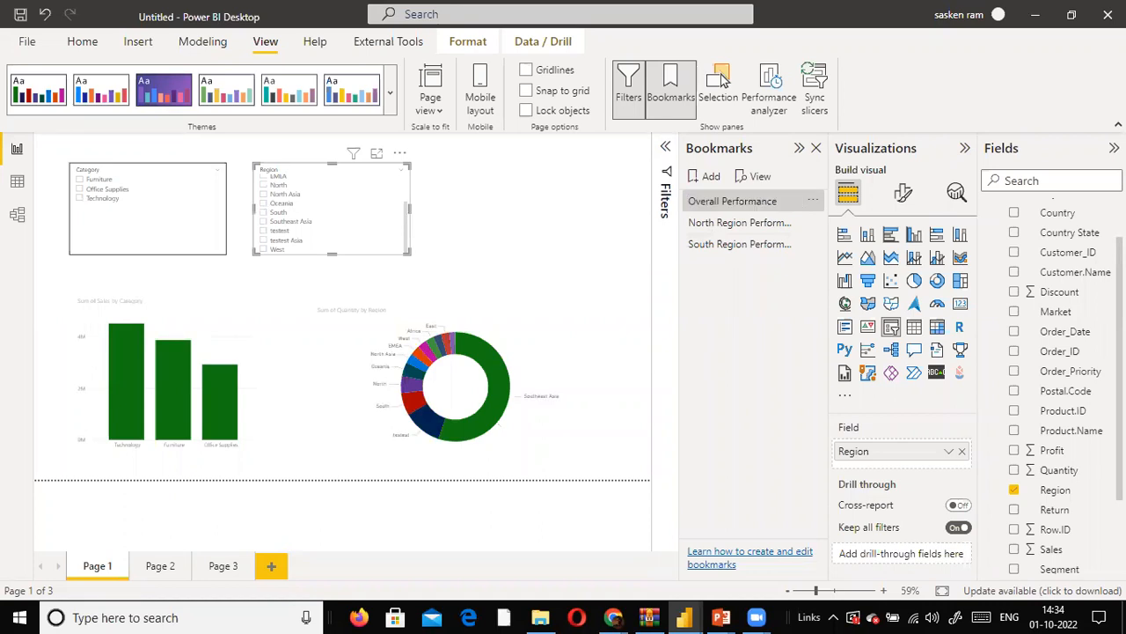
- Apply the South Region Performance bookmark and start the slideshow view of the bookmarks
left_click(705, 247)
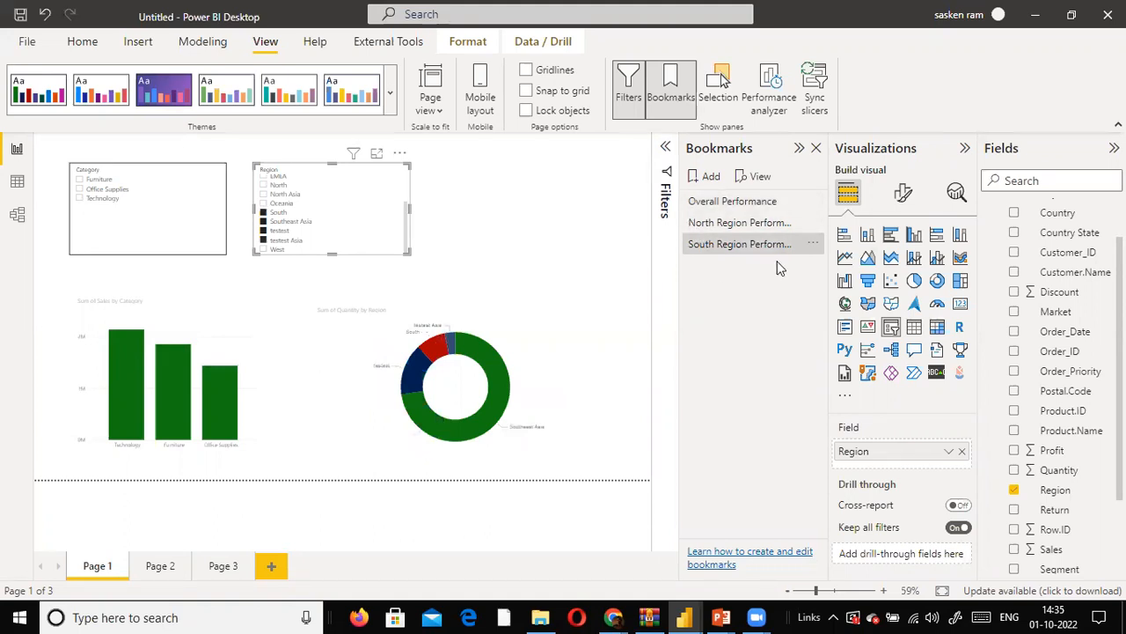
left_click(760, 178)
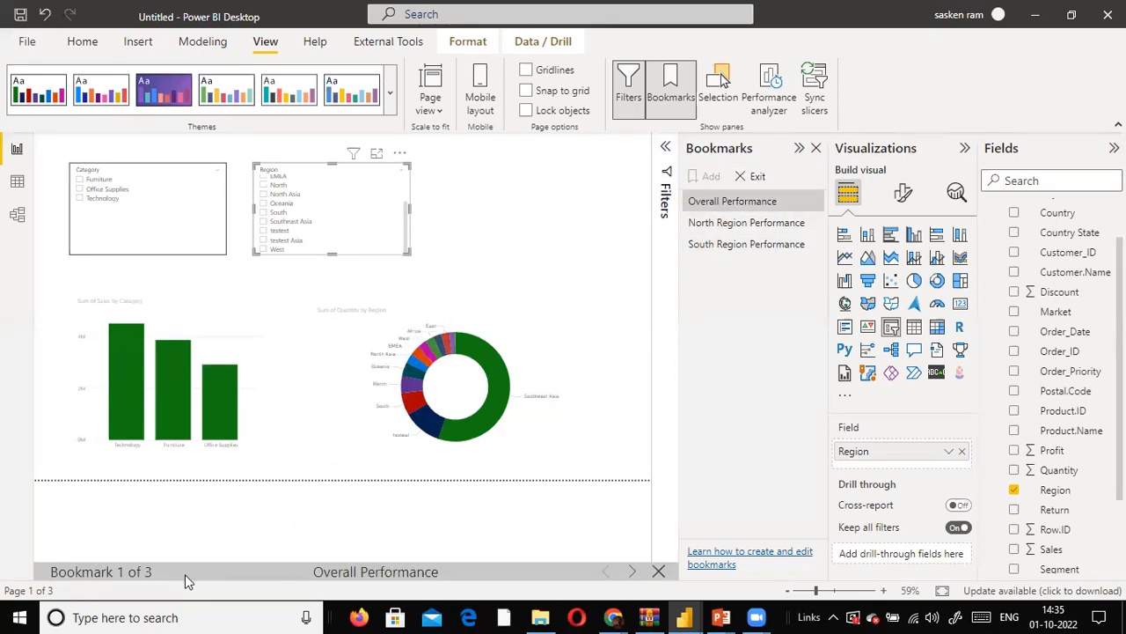
- Advance the bookmark slideshow from Overall Performance through North Region Performance to South Region Performance
left_click(633, 573)
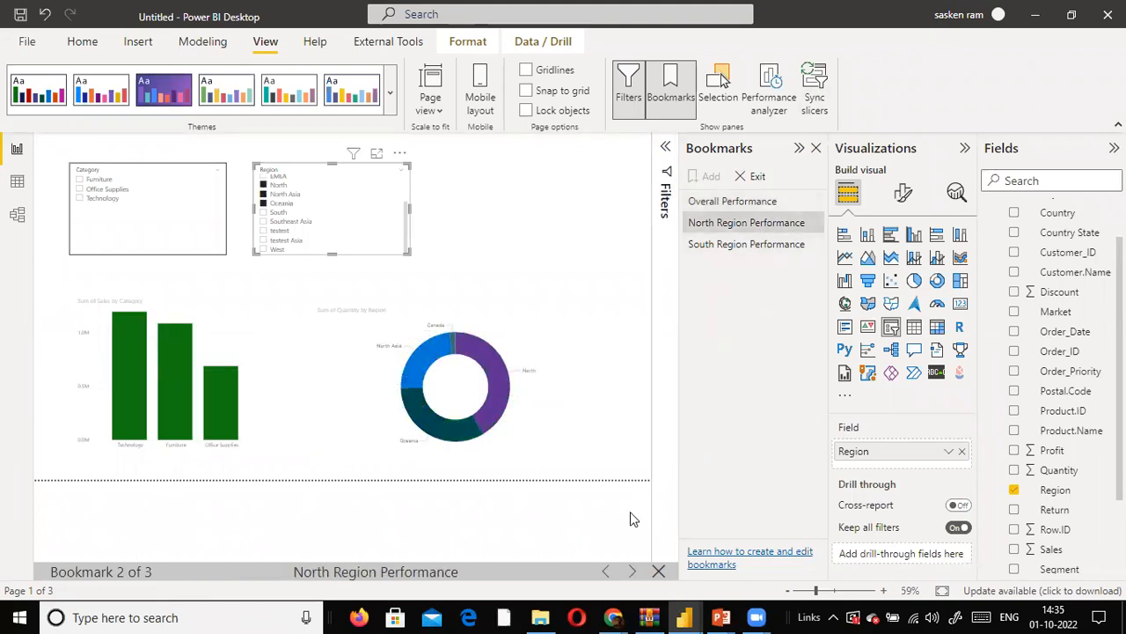
left_click(633, 572)
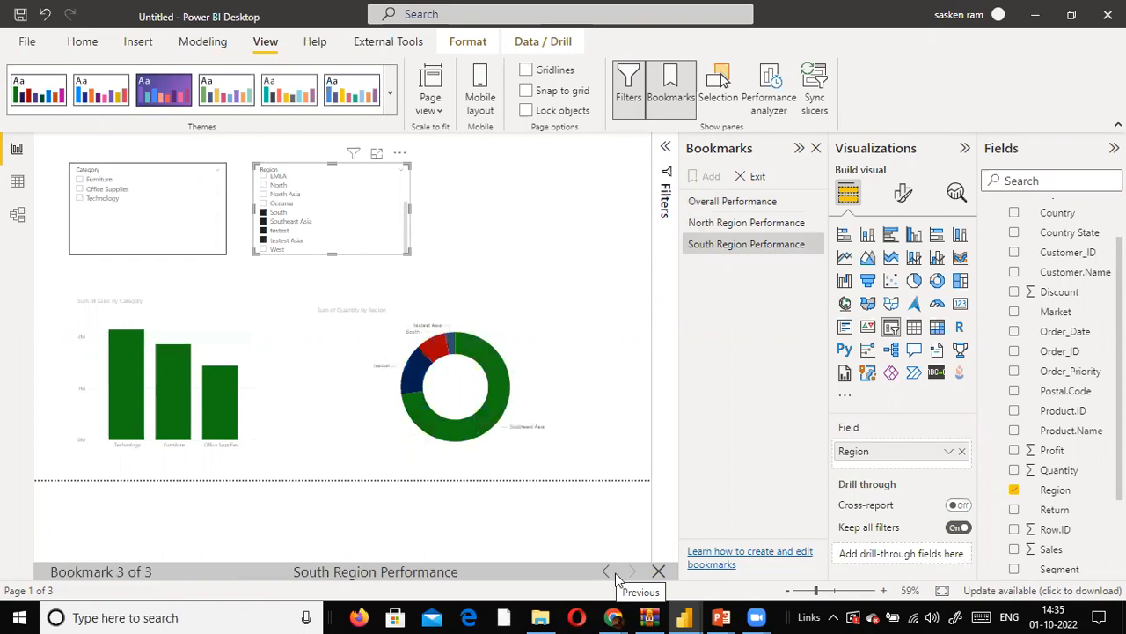
- Switch to the running PowerPoint slide show, review the bookmark slides, and return to the Power BI report
mouse_move(720, 616)
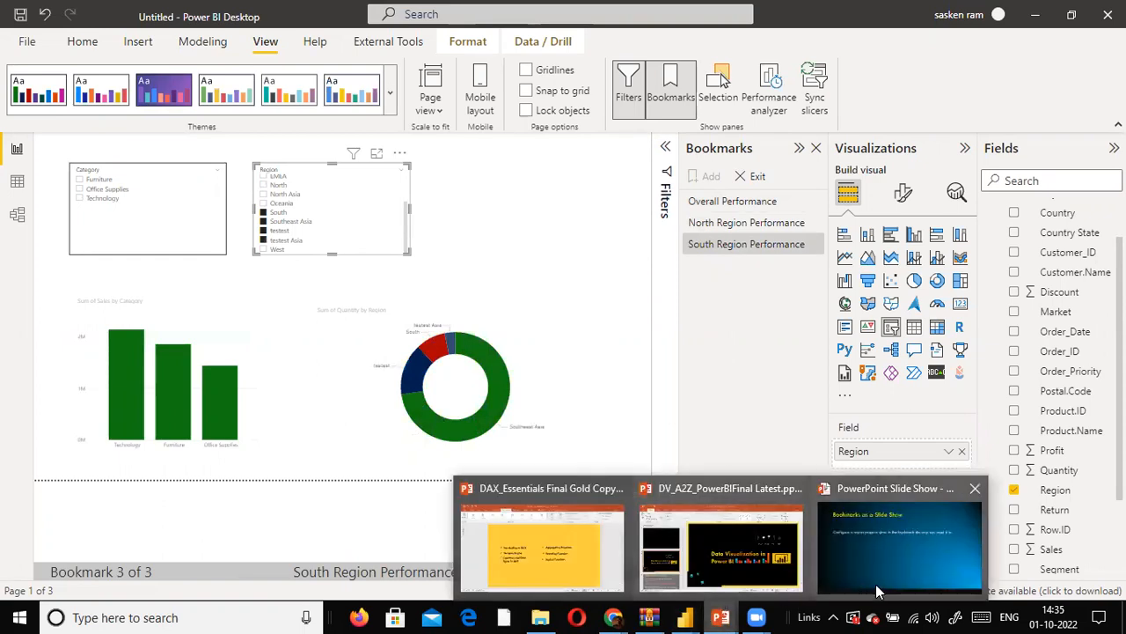
left_click(876, 585)
key("Left")
key("Right")
key("Left")
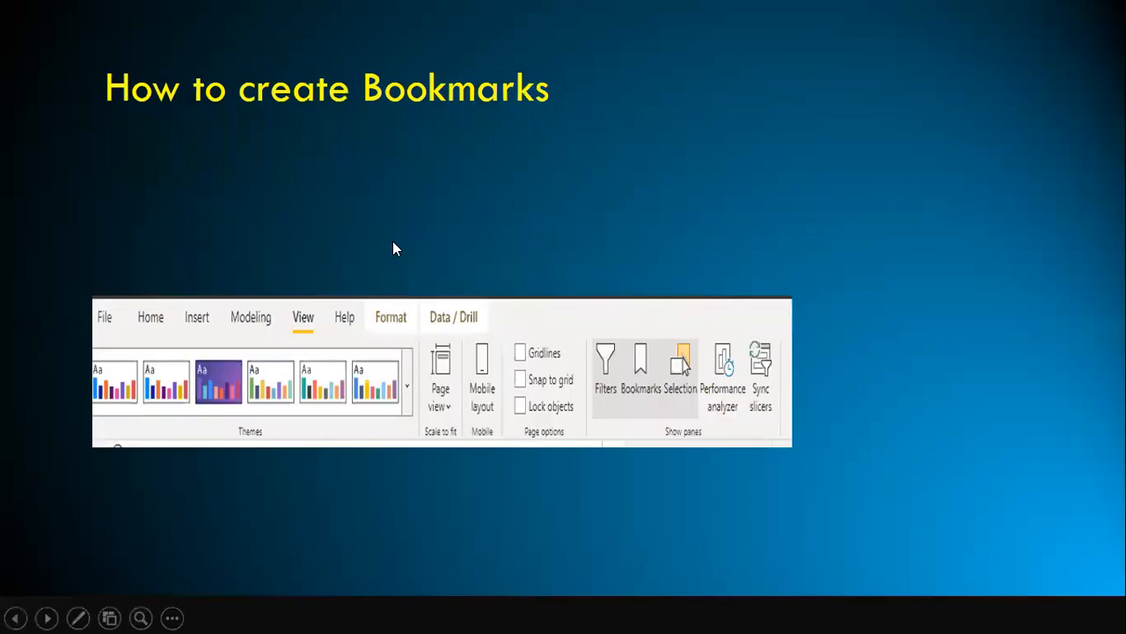
key("Escape")
key("alt+Tab")
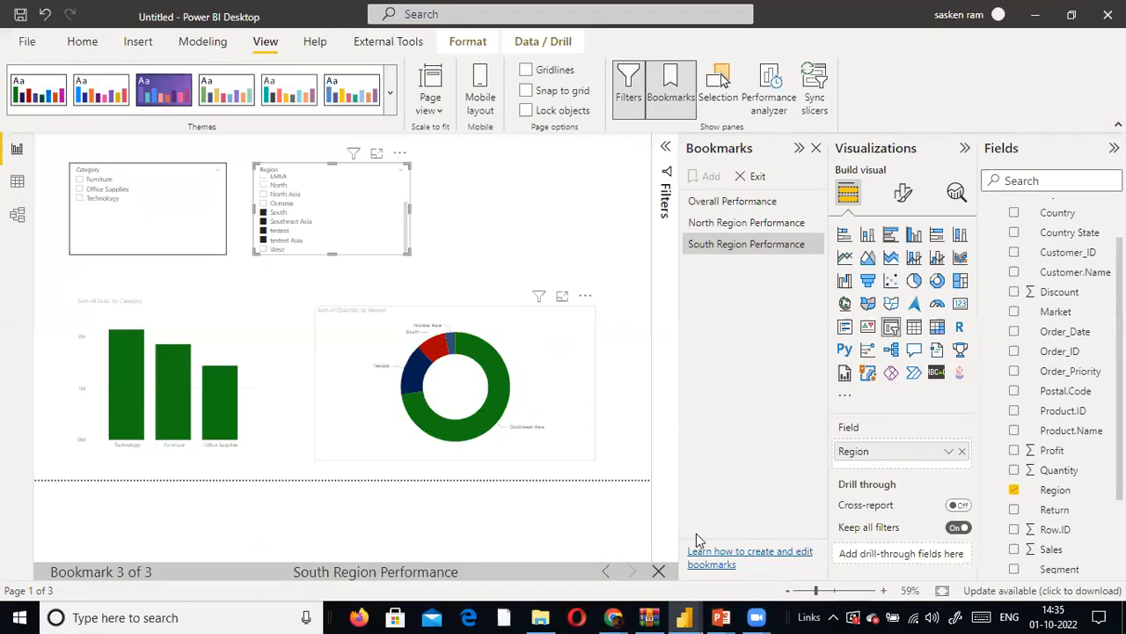
- Step the bookmark slideshow back to Overall Performance and forward to South Region Performance, and exit the slideshow
left_click(605, 574)
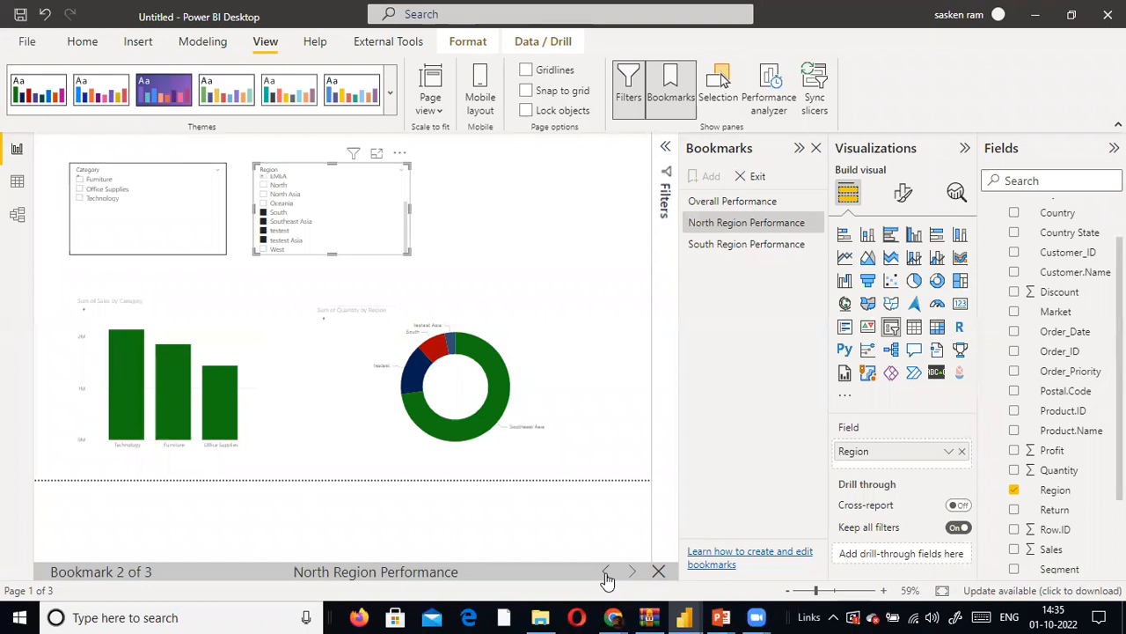
left_click(605, 574)
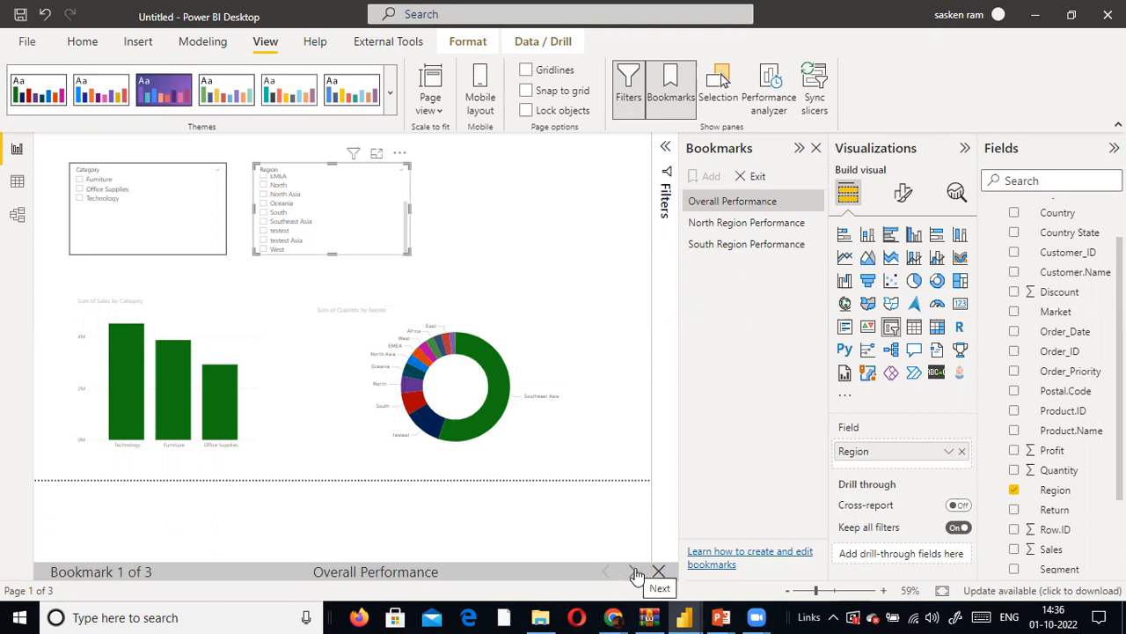
left_click(632, 572)
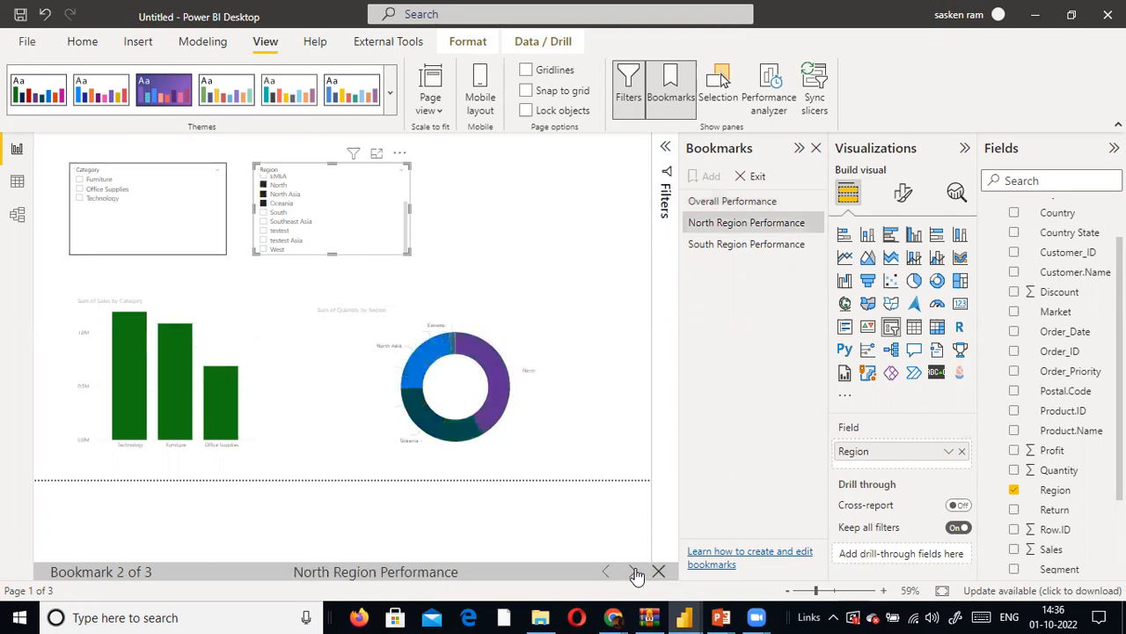
left_click(633, 573)
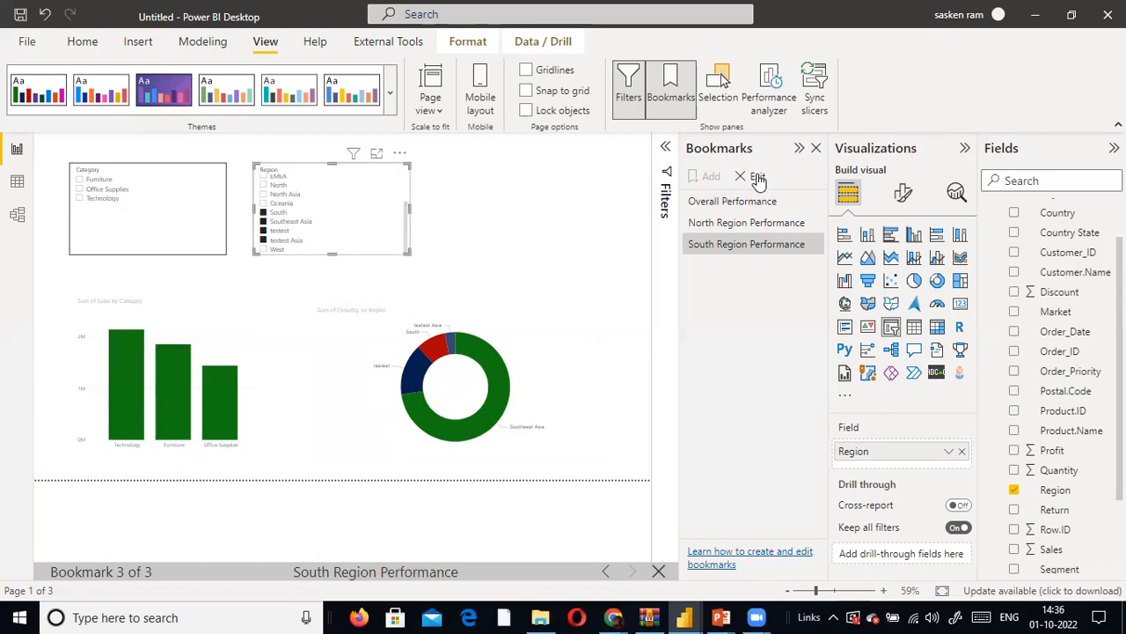
left_click(757, 179)
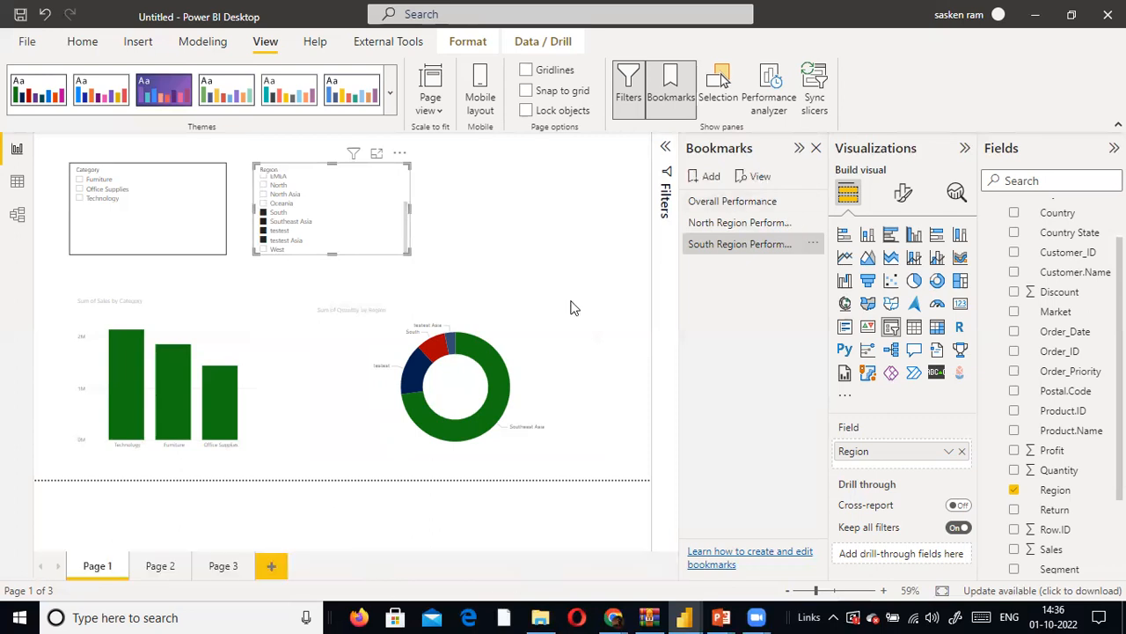
- Apply the North Region Performance, Overall Performance and South Region Performance bookmarks in turn to compare the page views
left_click(740, 223)
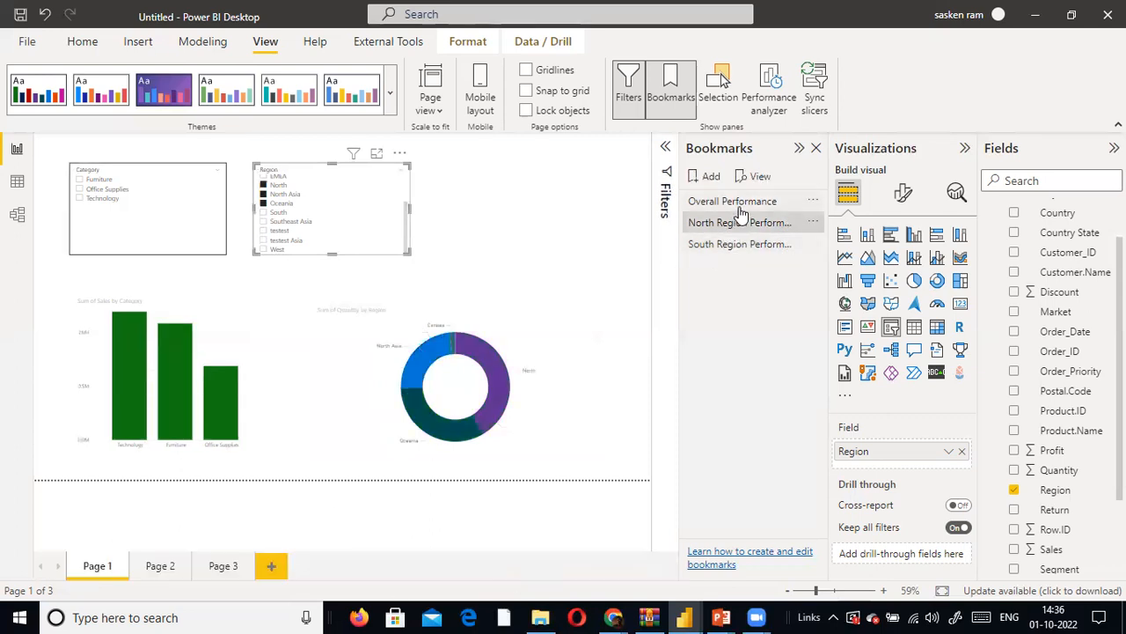
left_click(742, 210)
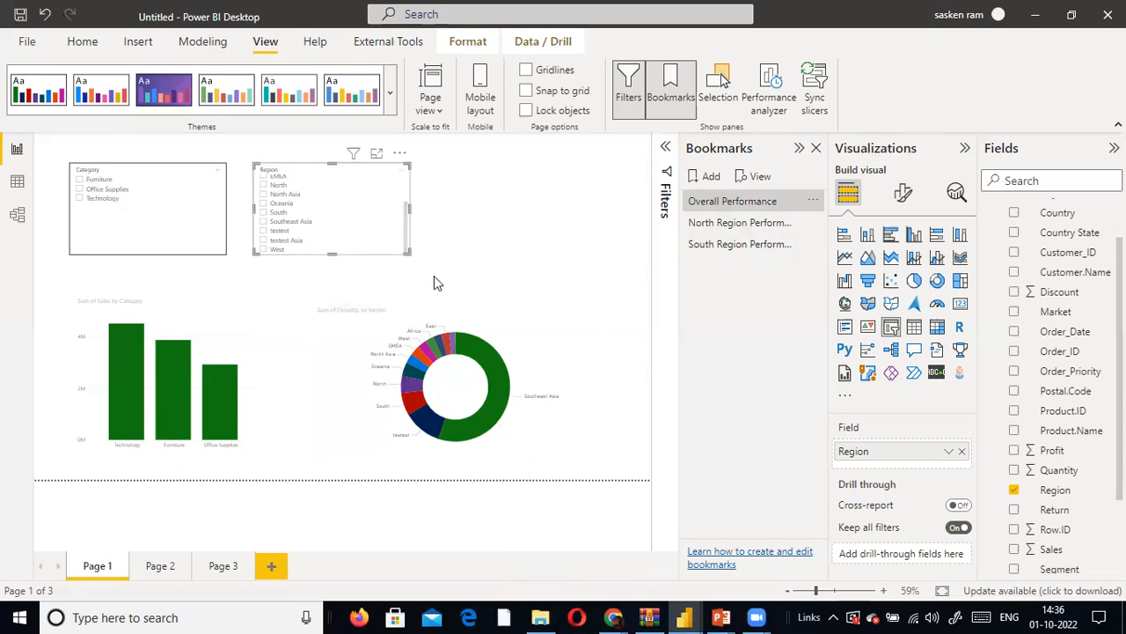
left_click(764, 245)
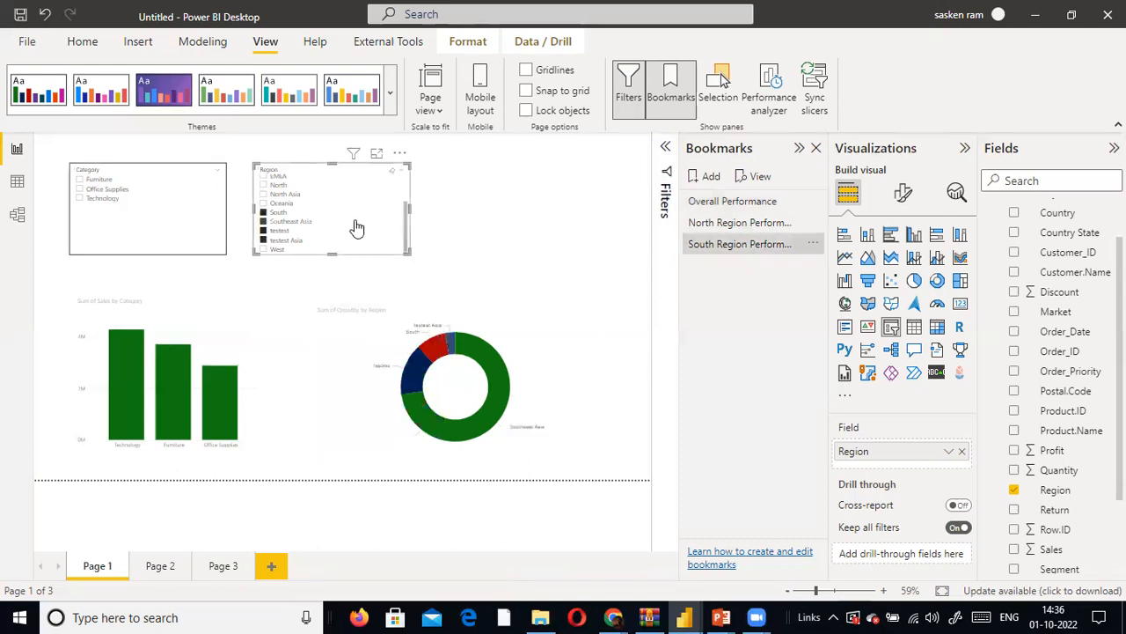
- Clear the Region slicer and select West and EMEA in it
left_click(392, 170)
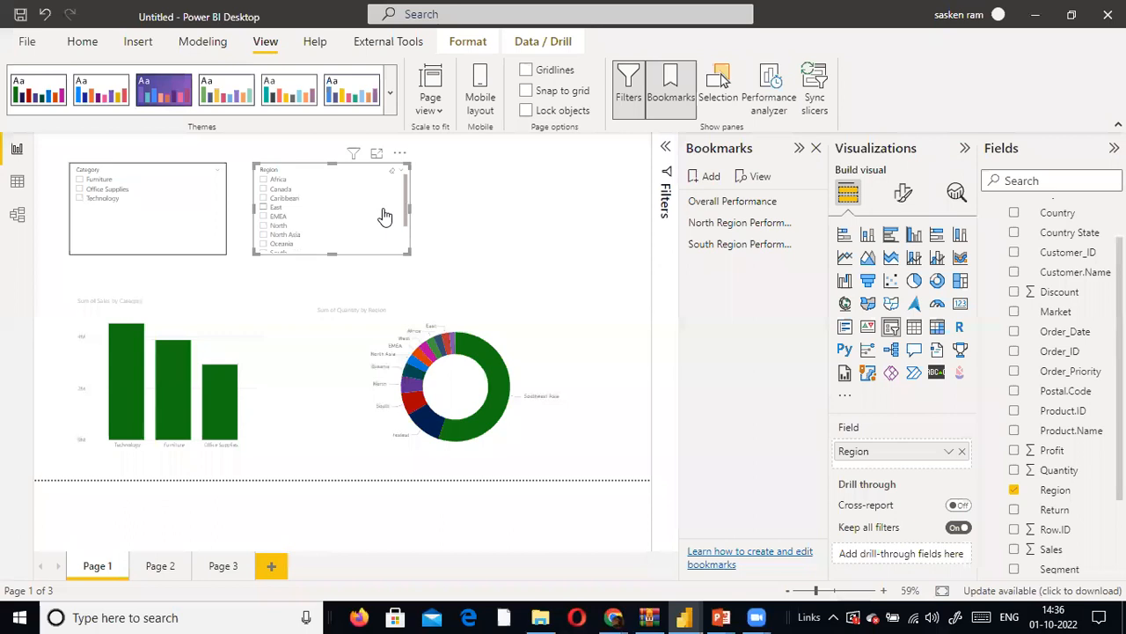
scroll(308, 234, "down", 3)
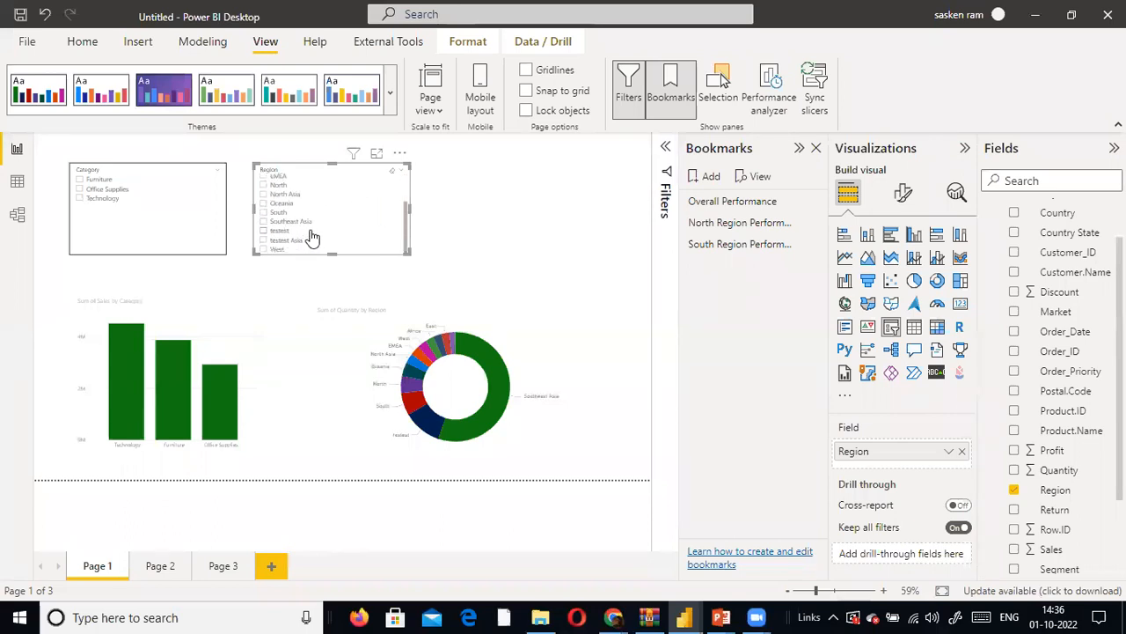
left_click(263, 251)
scroll(273, 225, "up", 2)
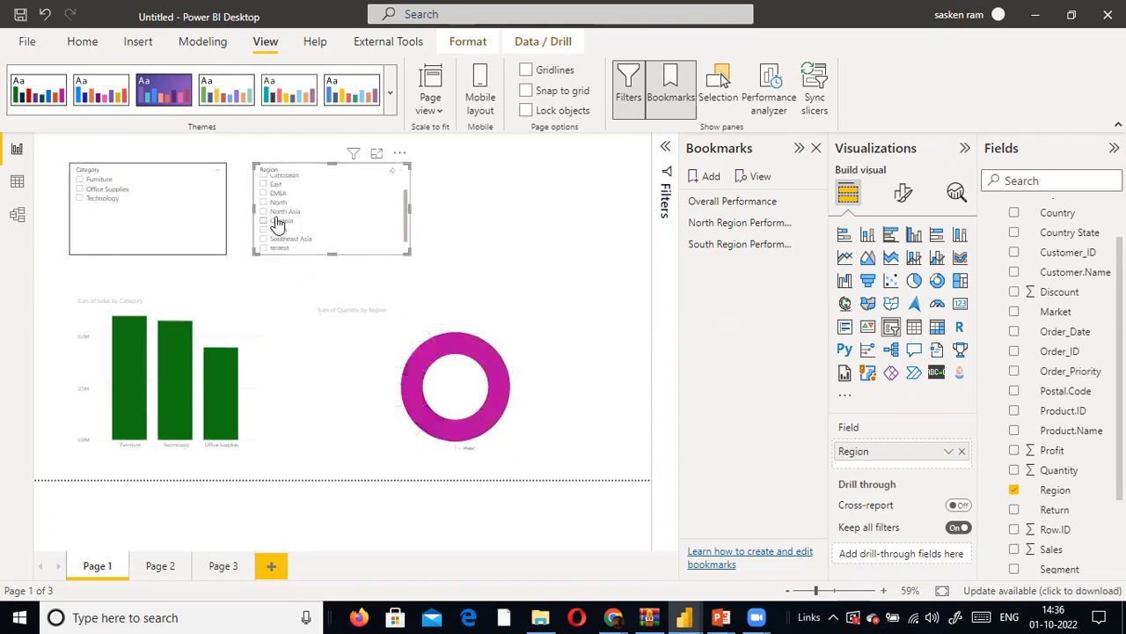
left_click(263, 211, "ctrl")
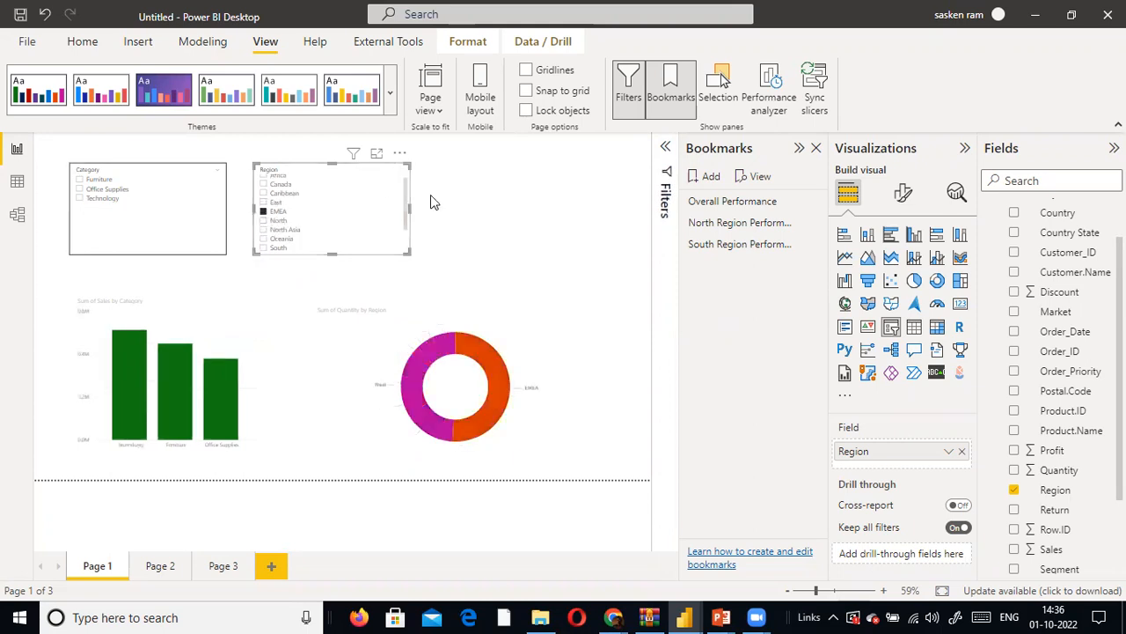
- Create a bookmark of the page with West and EMEA selected and name it West Region
left_click(695, 181)
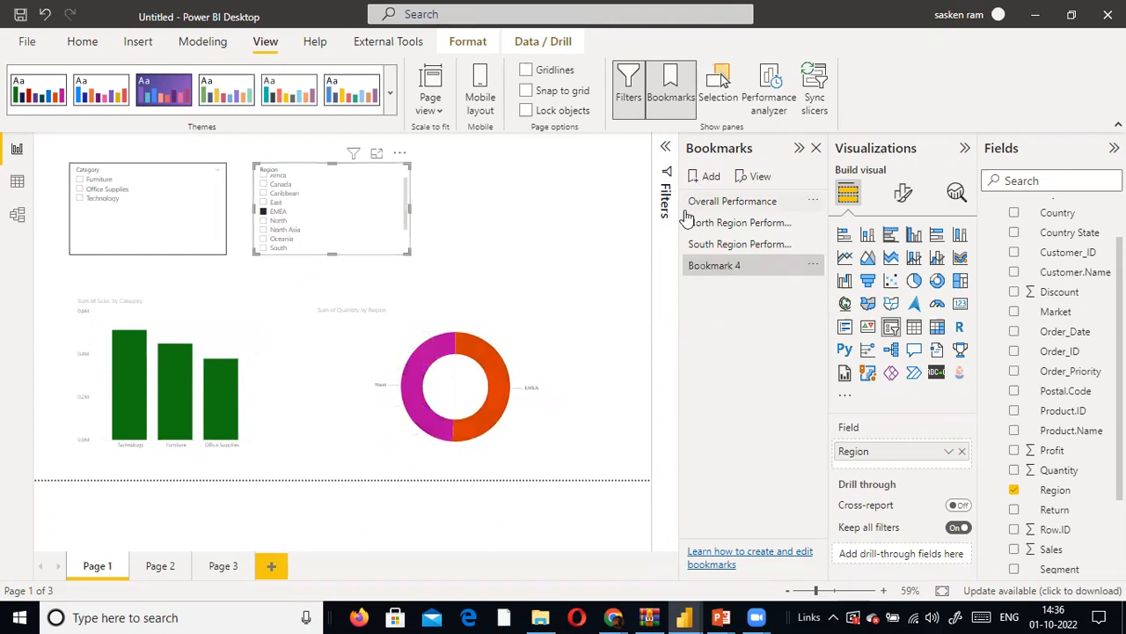
double_click(742, 267)
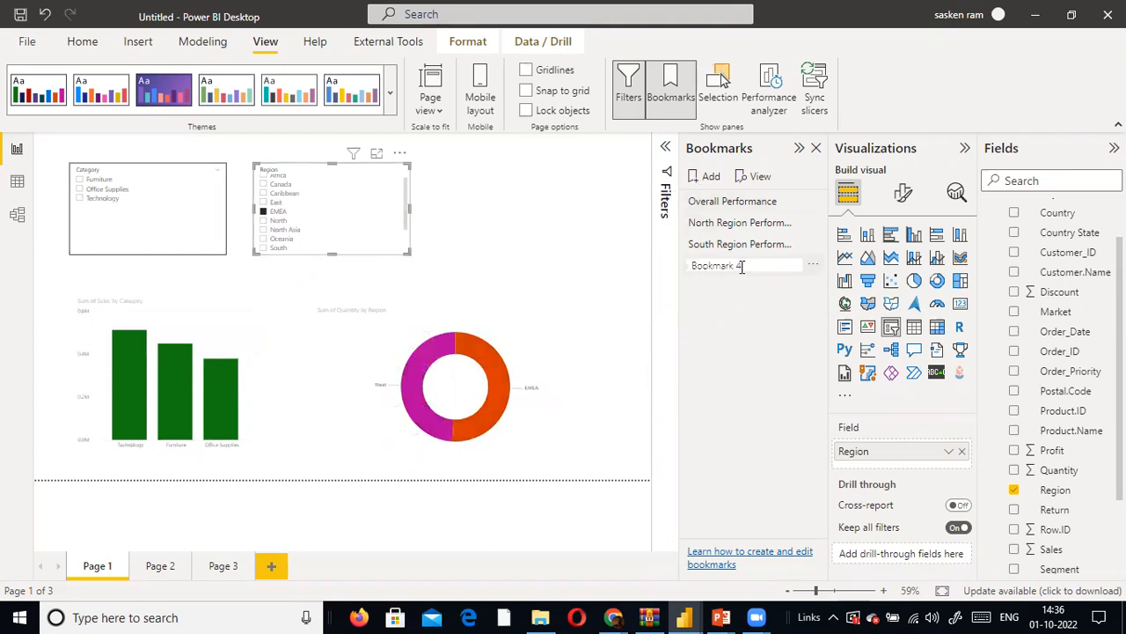
type("West Region")
key("Return")
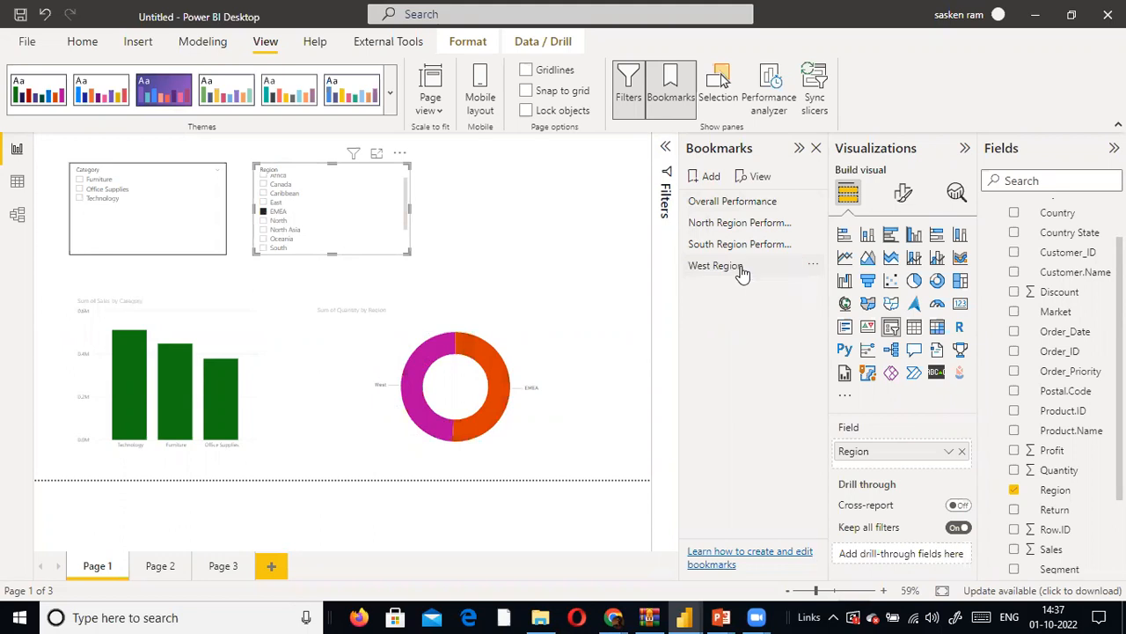
- Rename the West Region bookmark as West Region Performance
double_click(774, 279)
key("BackSpace")
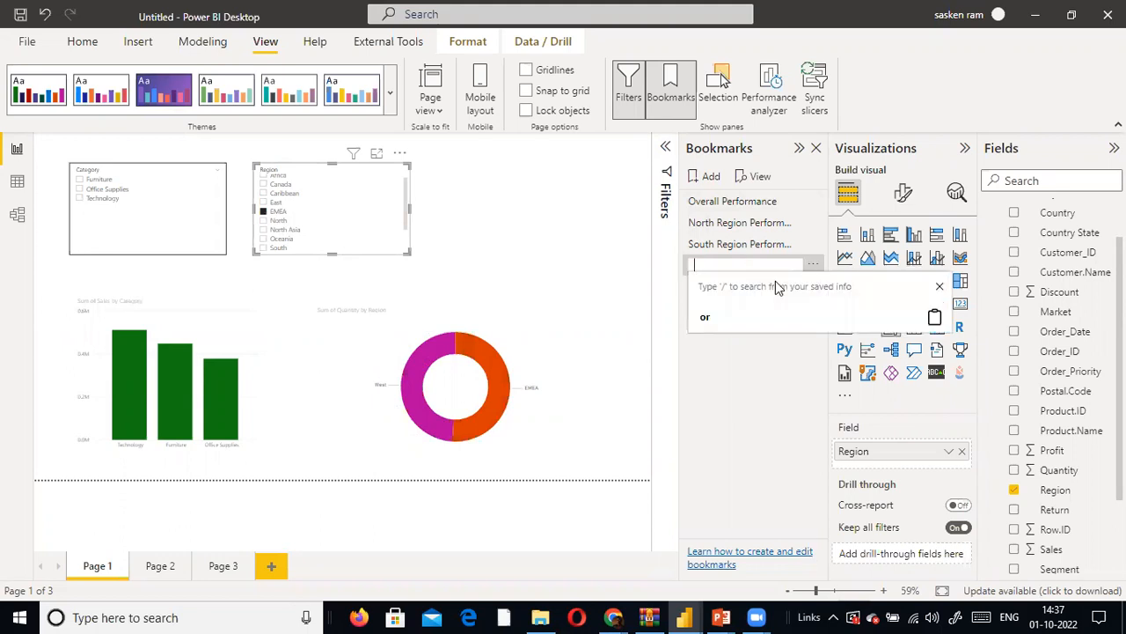
key("ctrl+z")
key("End")
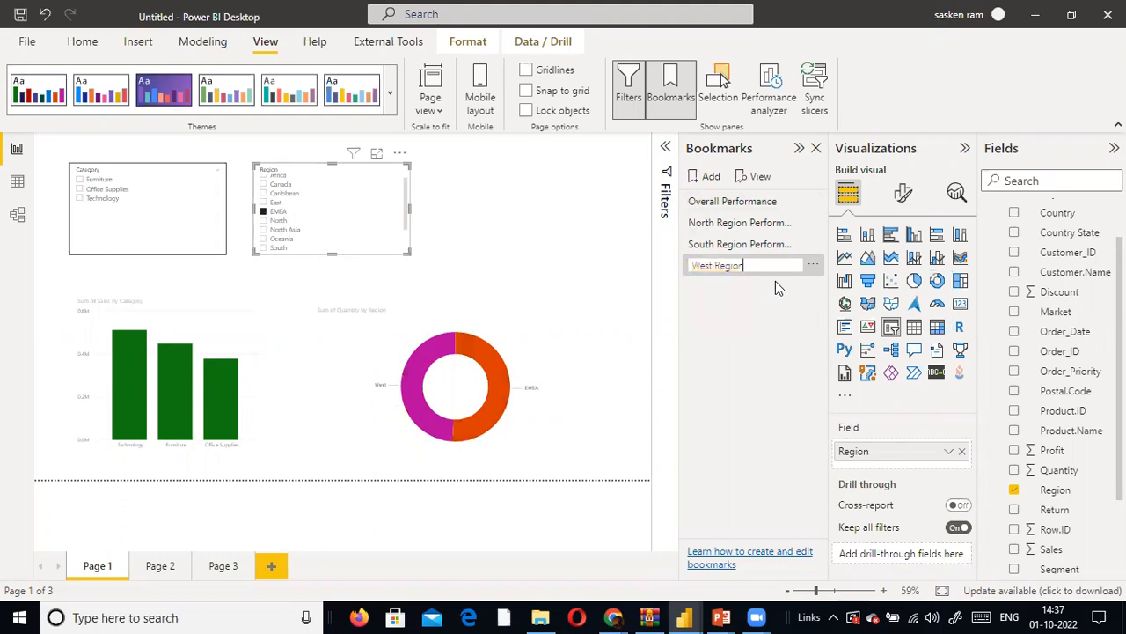
type("Performance")
key("Return")
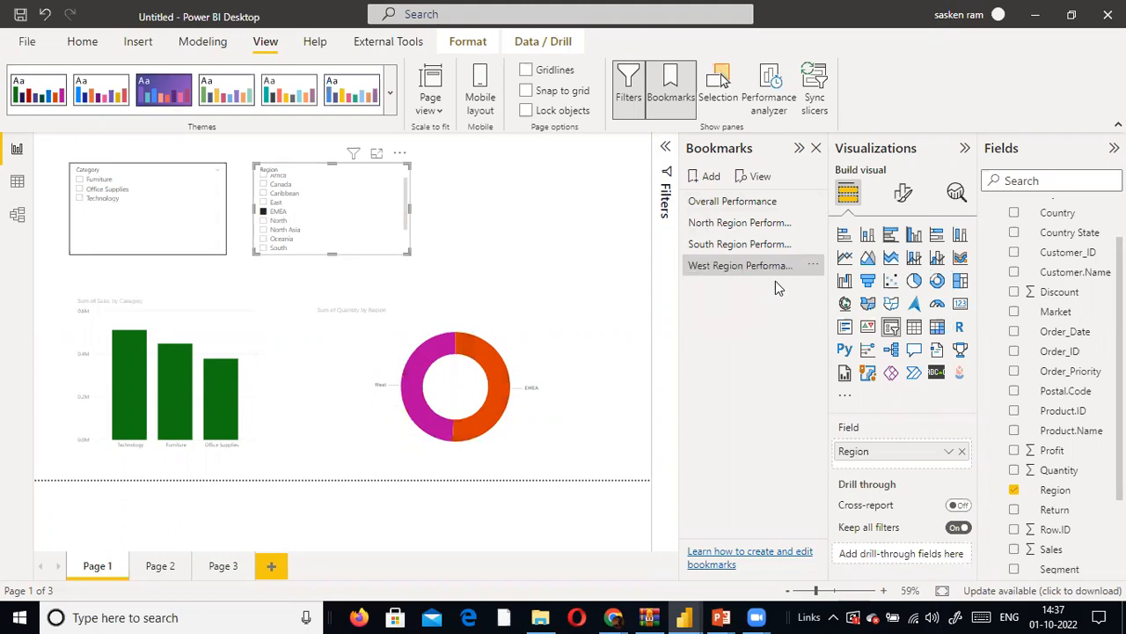
- Apply the South Region, North Region and Overall Performance bookmarks in turn and examine the options of Overall Performance
left_click(734, 245)
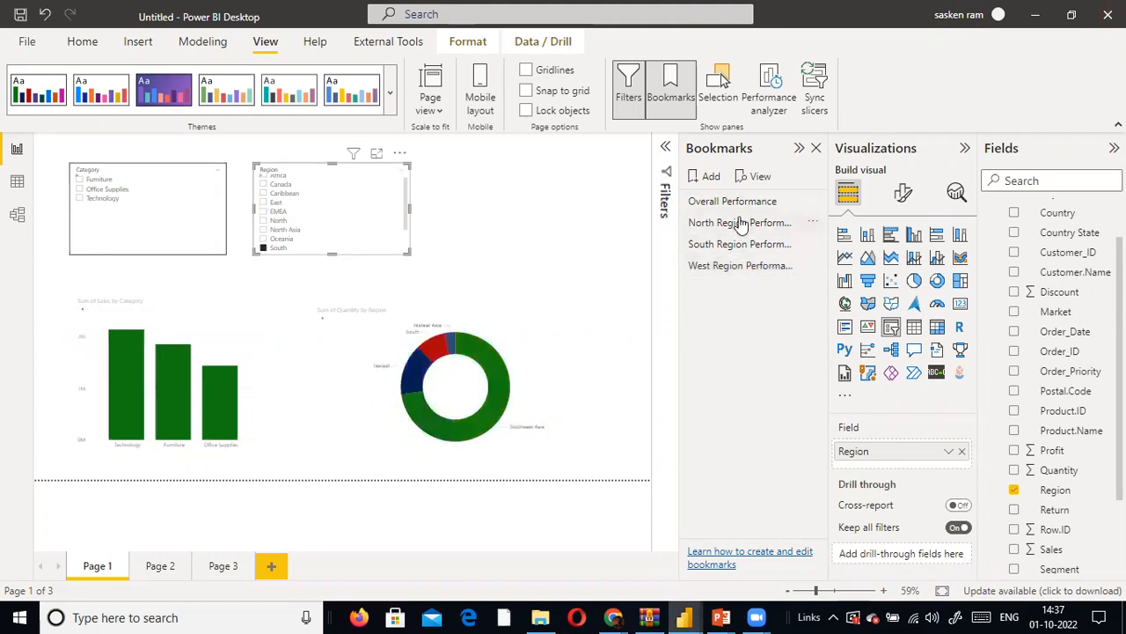
left_click(743, 221)
left_click(740, 202)
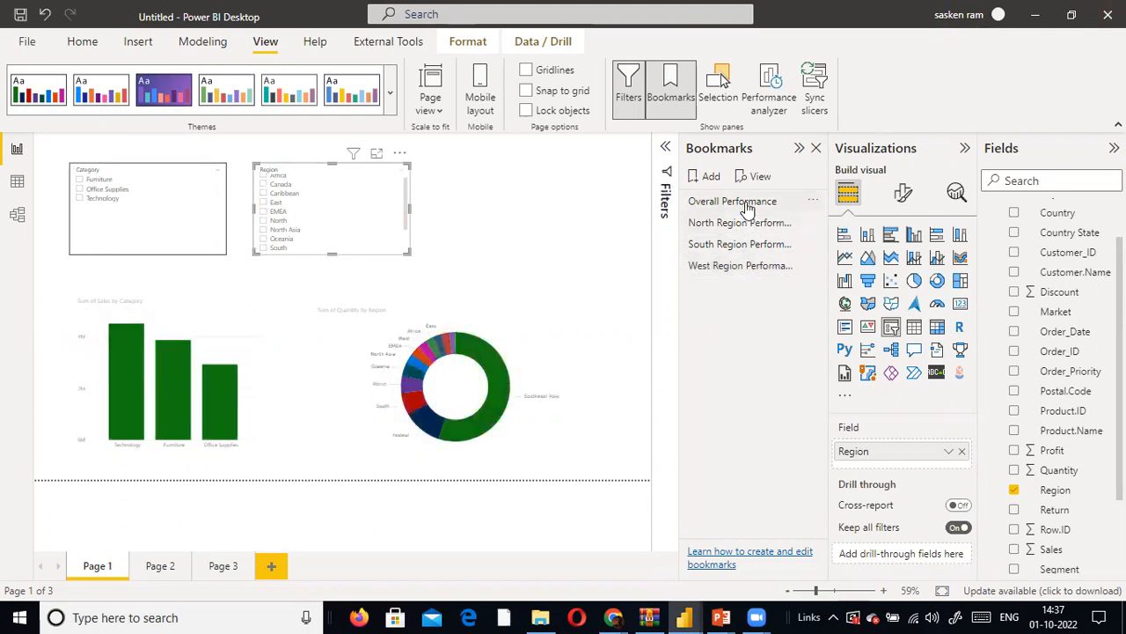
left_click(815, 203)
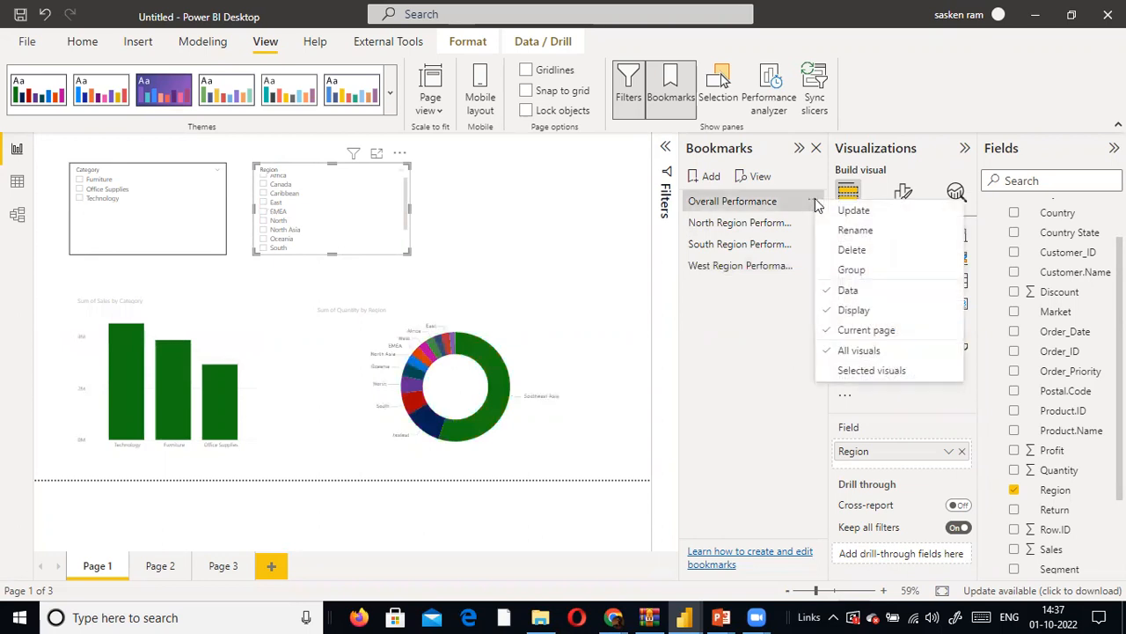
left_click(770, 354)
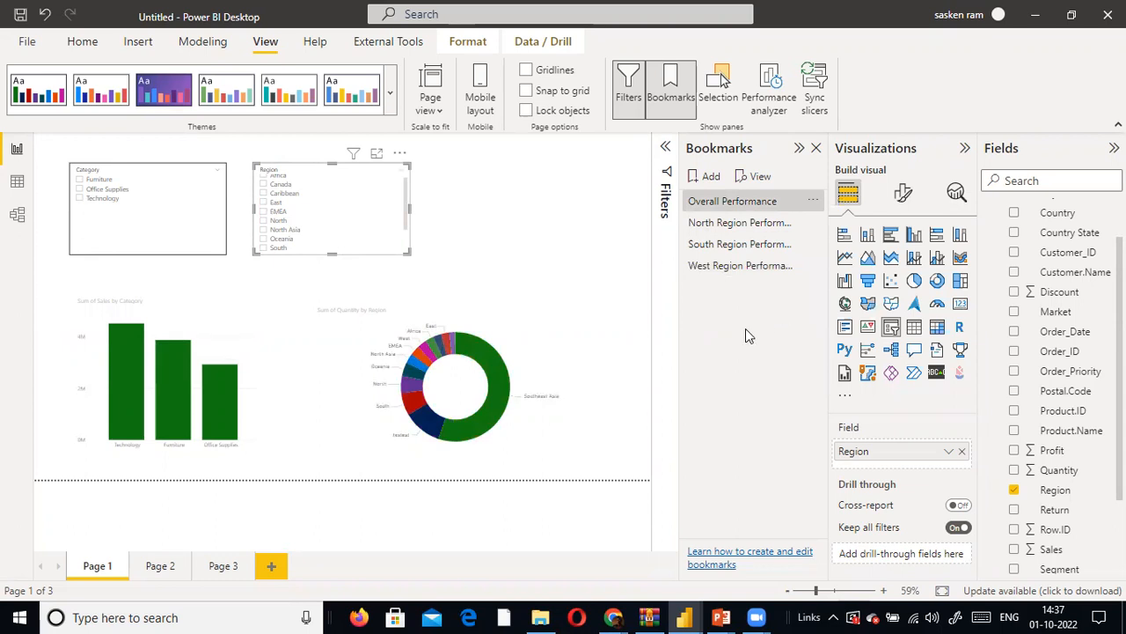
- Apply the West Region Performance bookmark and collapse the field list of the sales_w04 table
left_click(718, 266)
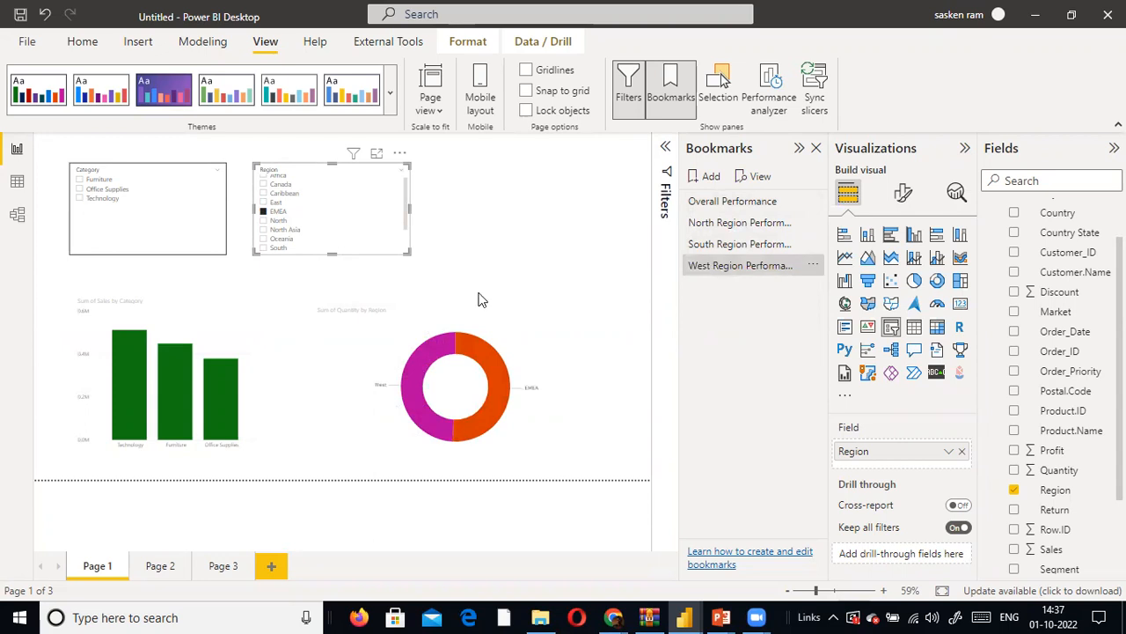
scroll(1050, 212, "up", 3)
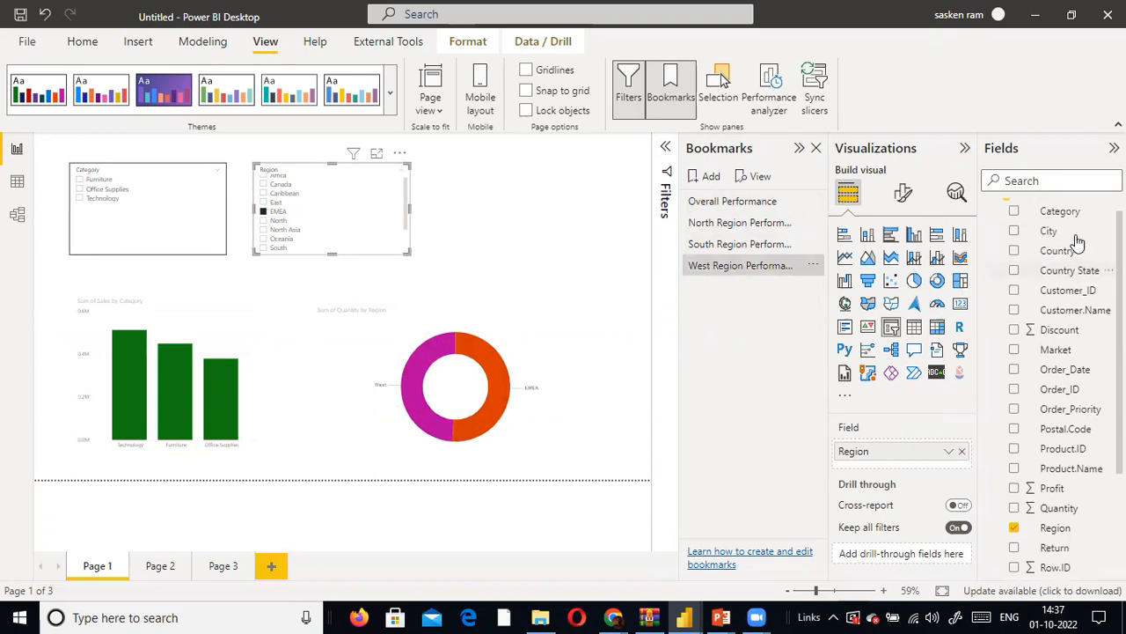
left_click(988, 211)
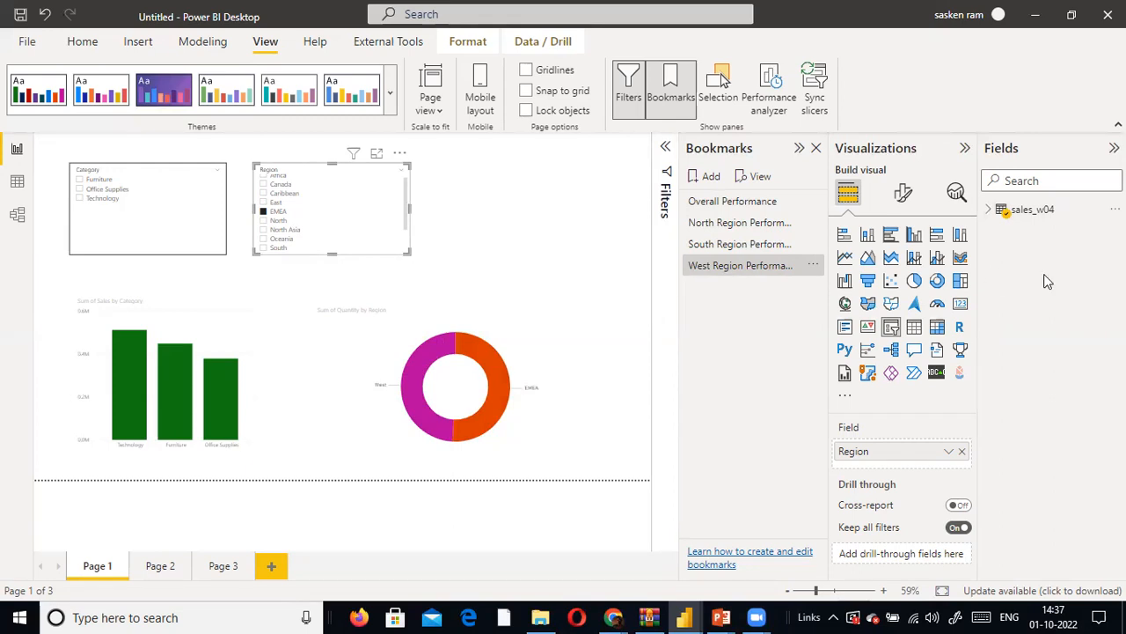
left_click(990, 212)
left_click(988, 212)
- Apply the South Region Performance bookmark and put it into a new bookmark group
left_click(811, 265)
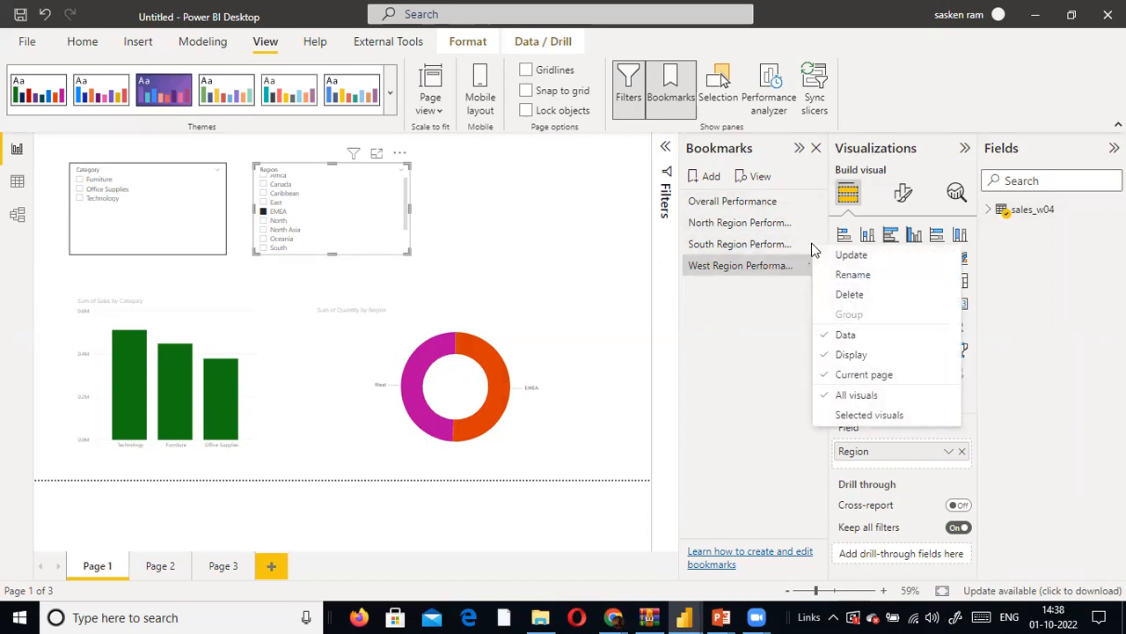
left_click(669, 323)
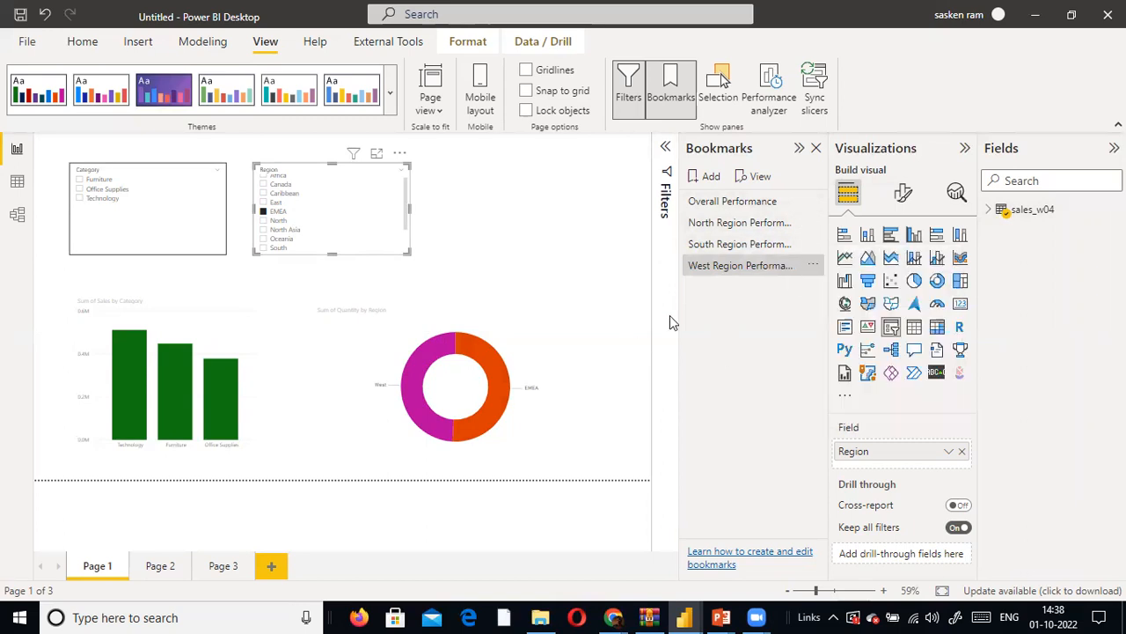
left_click(734, 246)
left_click(812, 244)
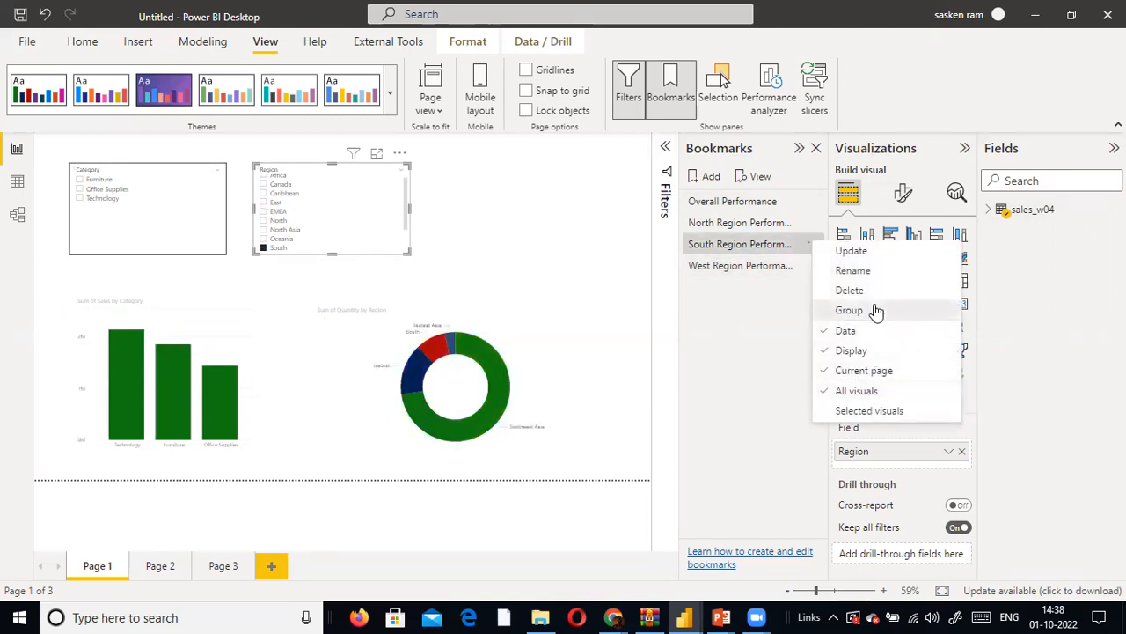
left_click(876, 311)
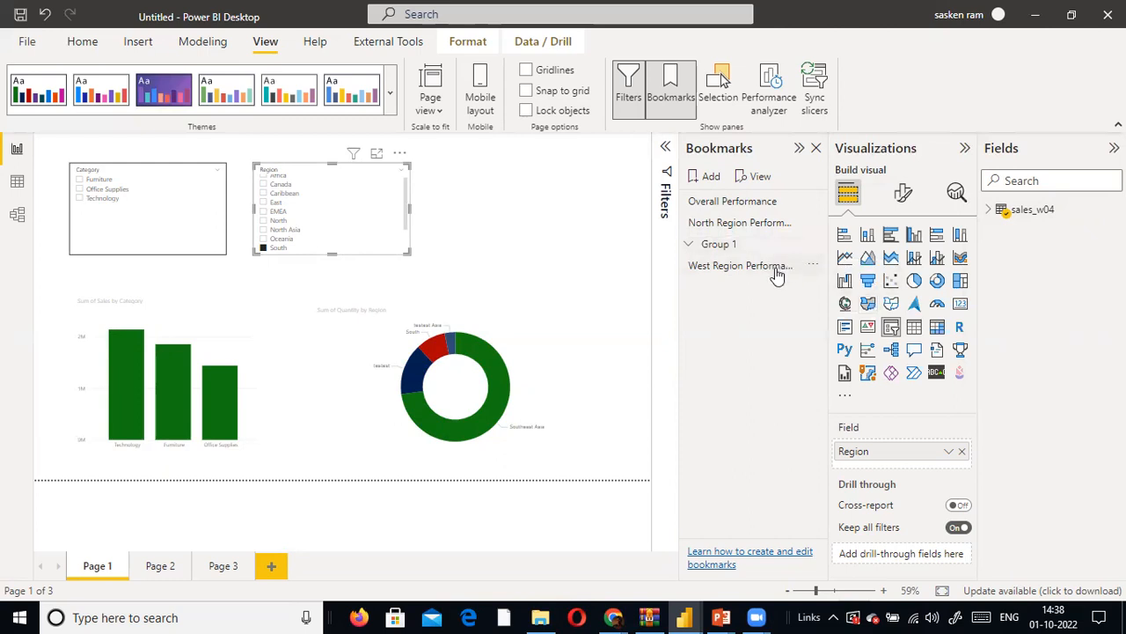
- Try to move the West Region Performance bookmark into Group 1, and update that bookmark with the current report view
left_click_drag(778, 265, 780, 254)
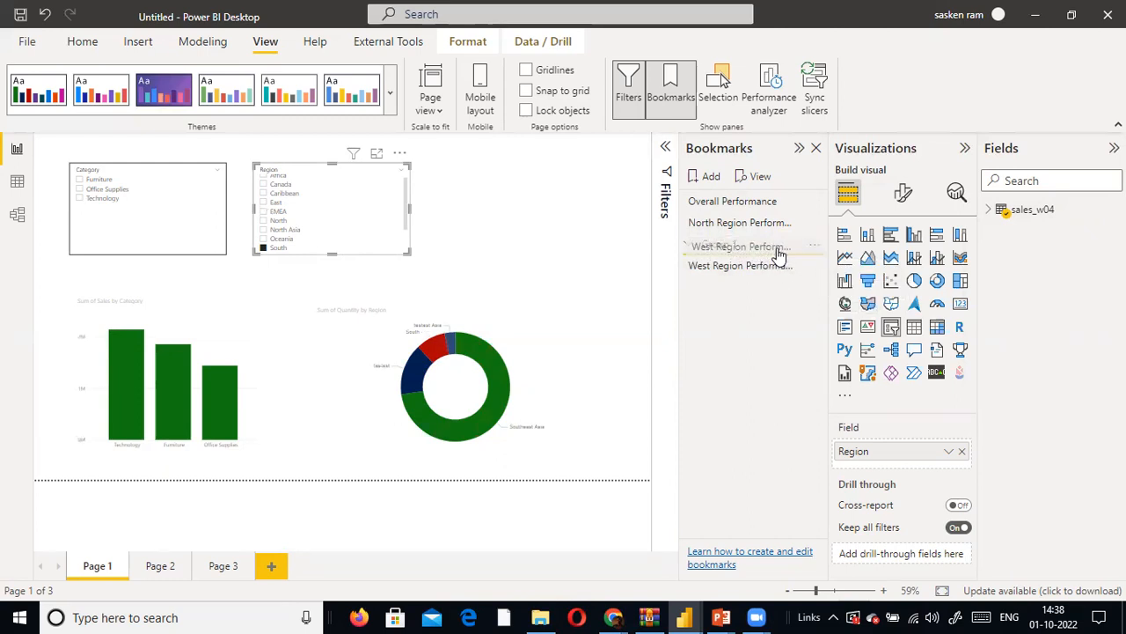
left_click(694, 250)
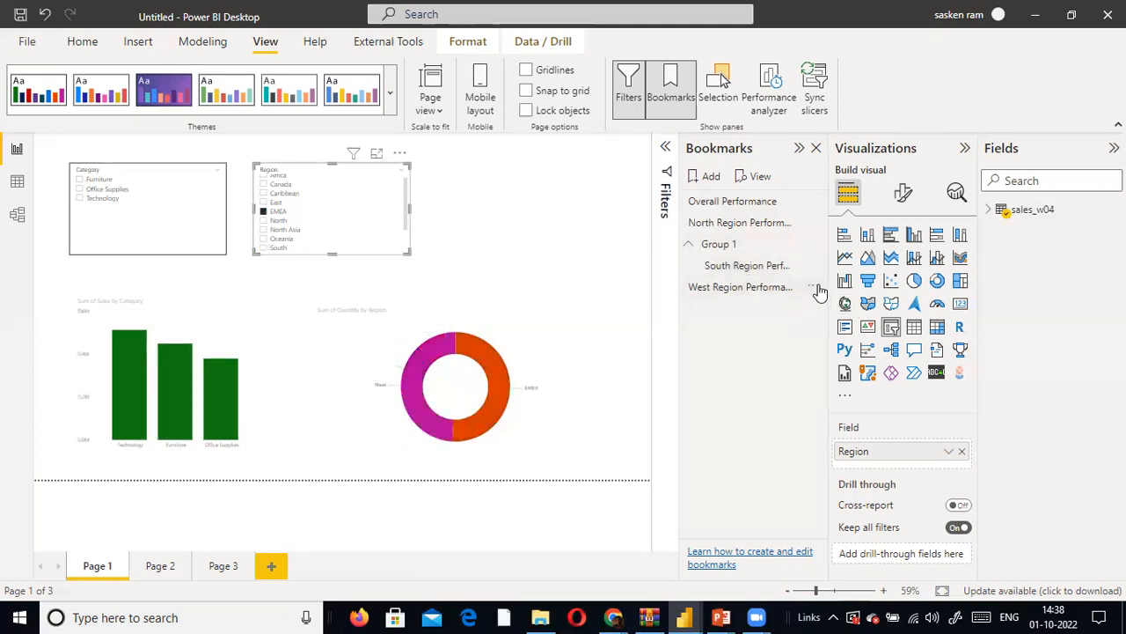
left_click(813, 287)
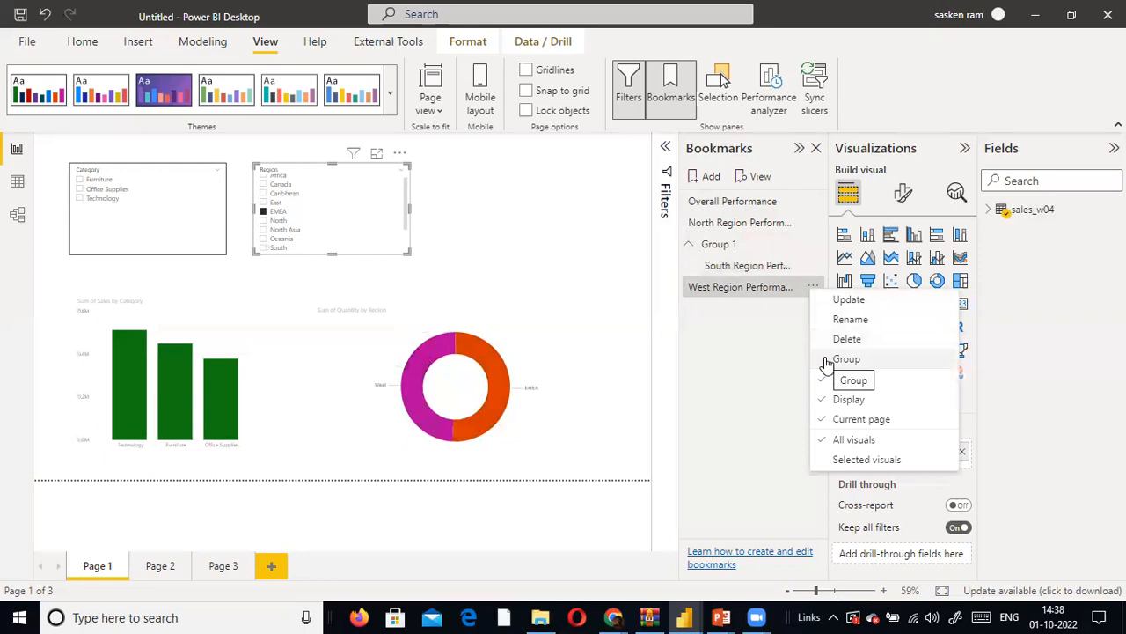
left_click(850, 301)
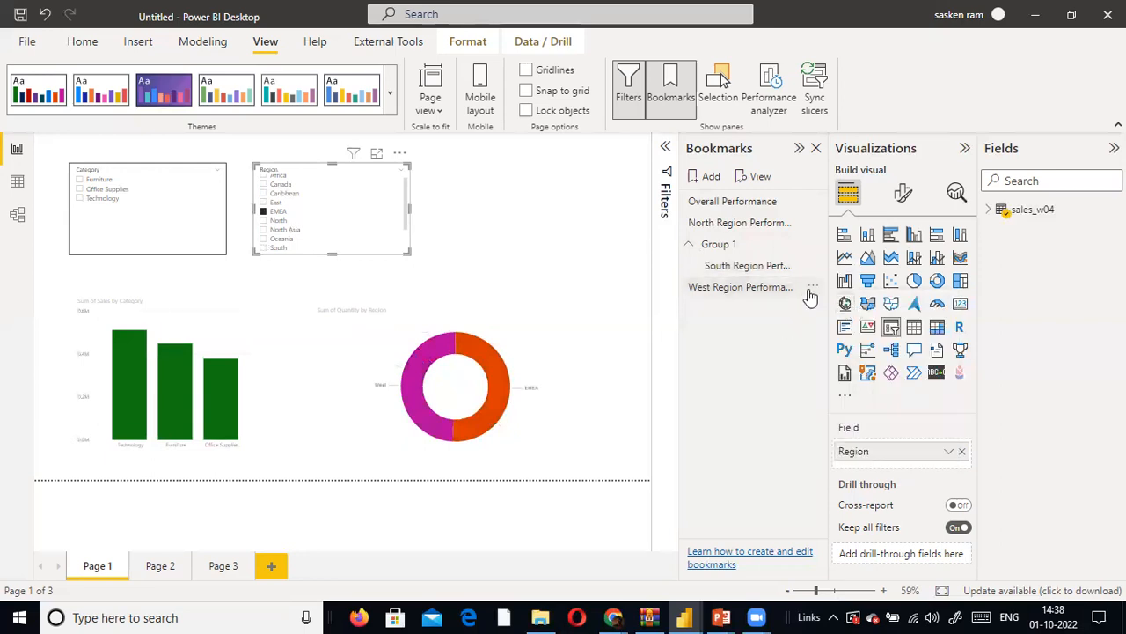
- Put the West Region Performance bookmark into a separate group of its own and ungroup it again
left_click(815, 288)
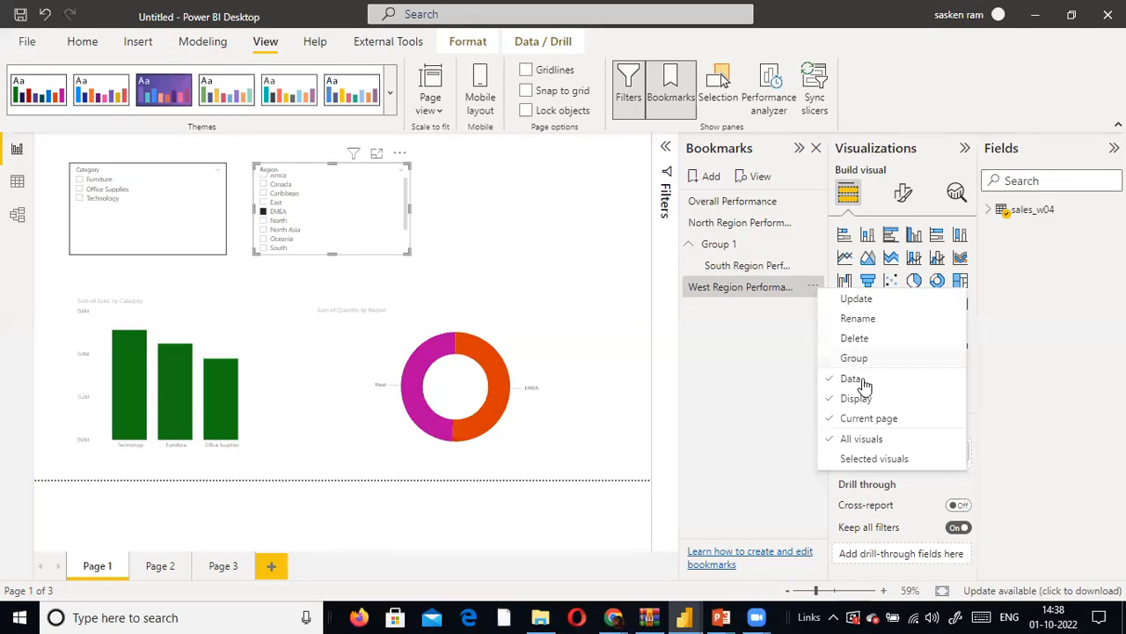
left_click(883, 361)
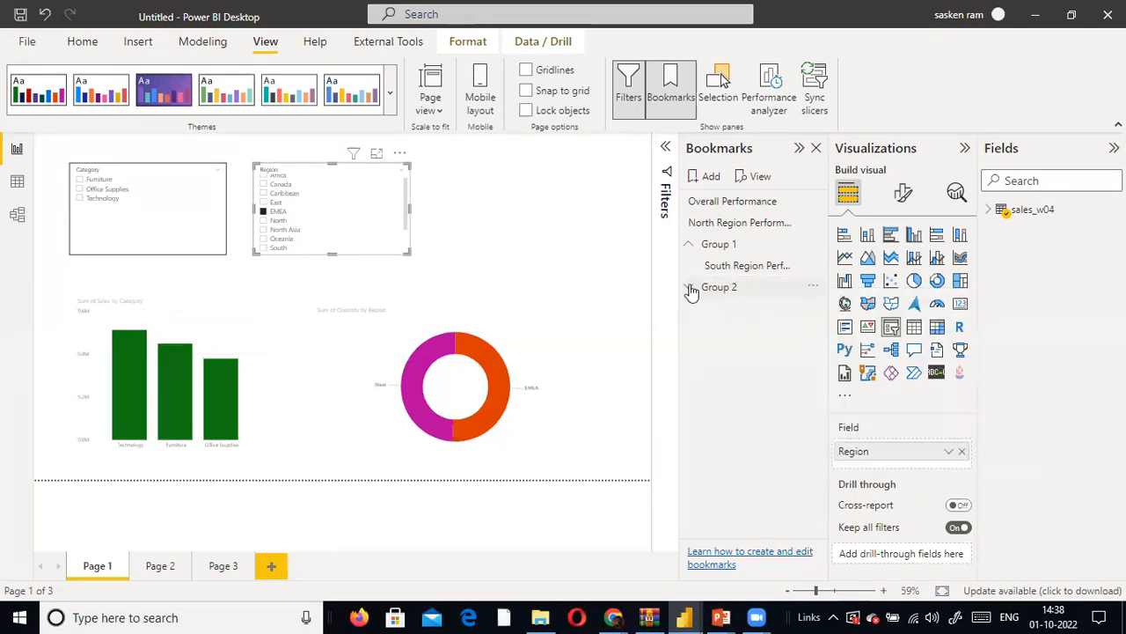
left_click(692, 289)
left_click(813, 289)
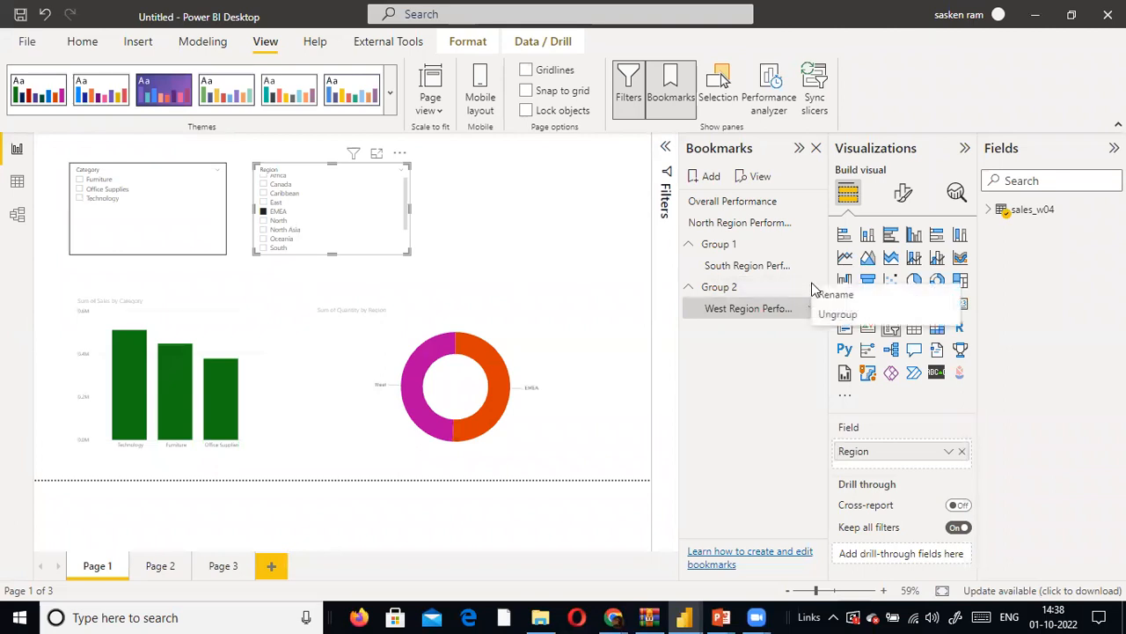
left_click(834, 315)
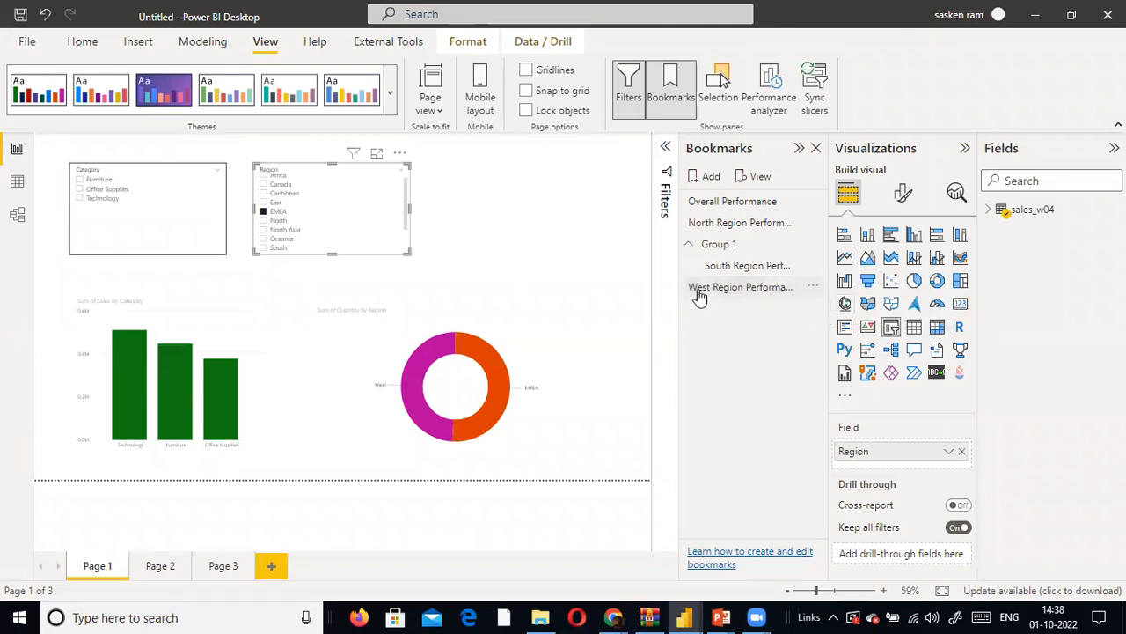
- Move the West Region Performance bookmark into Group 1 beside the South Region bookmark, leaving the group expanded
left_click_drag(697, 286, 751, 271)
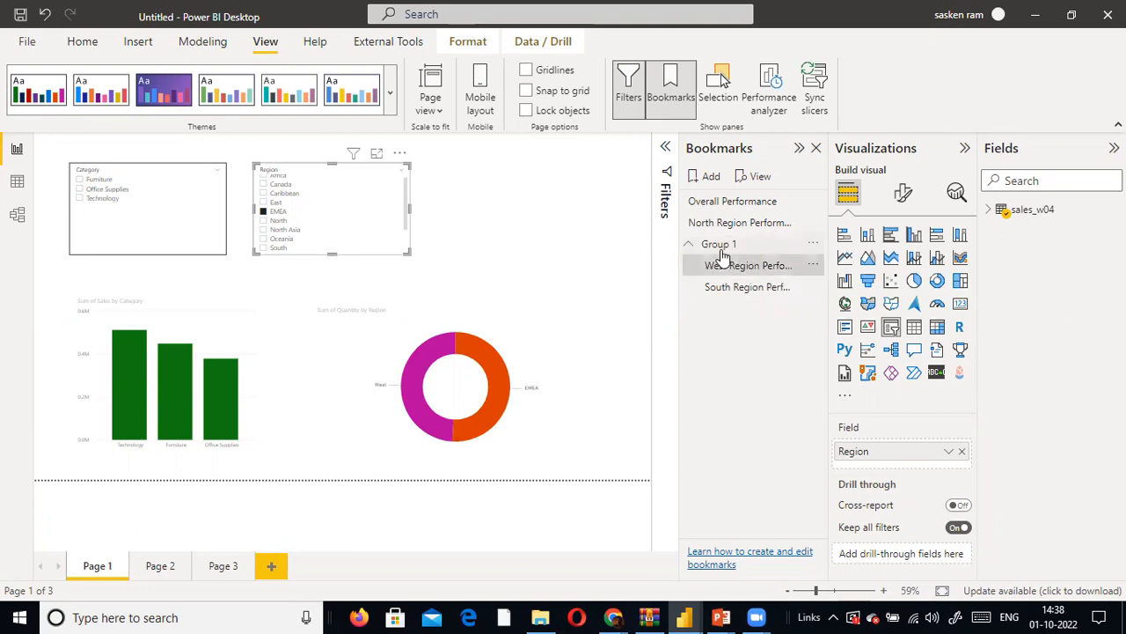
left_click(688, 245)
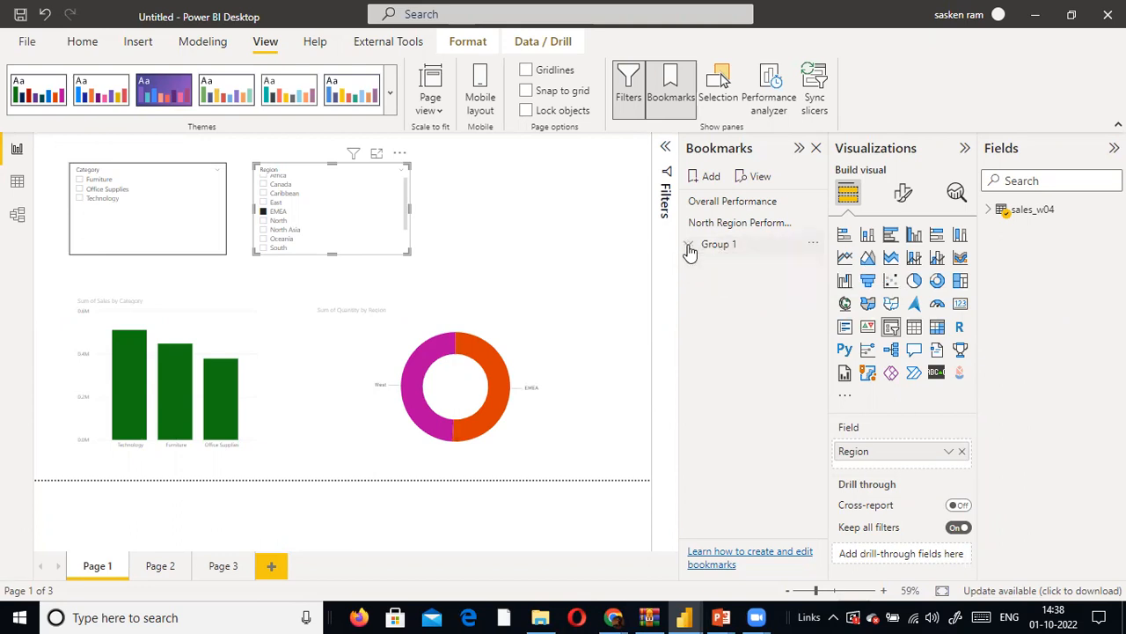
left_click(688, 246)
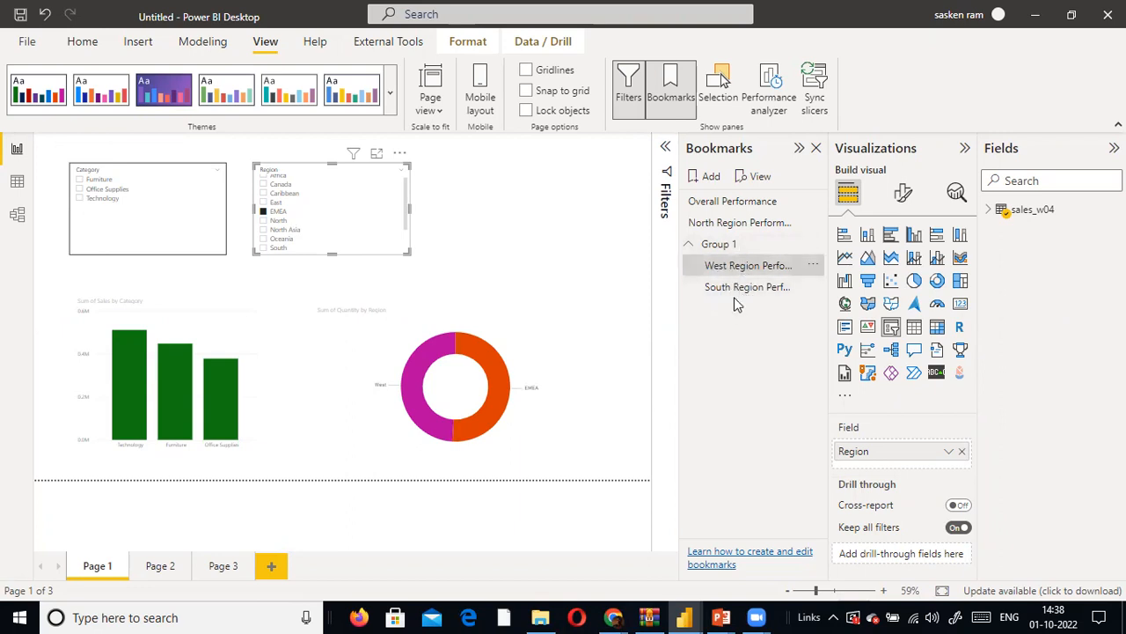
left_click(690, 245)
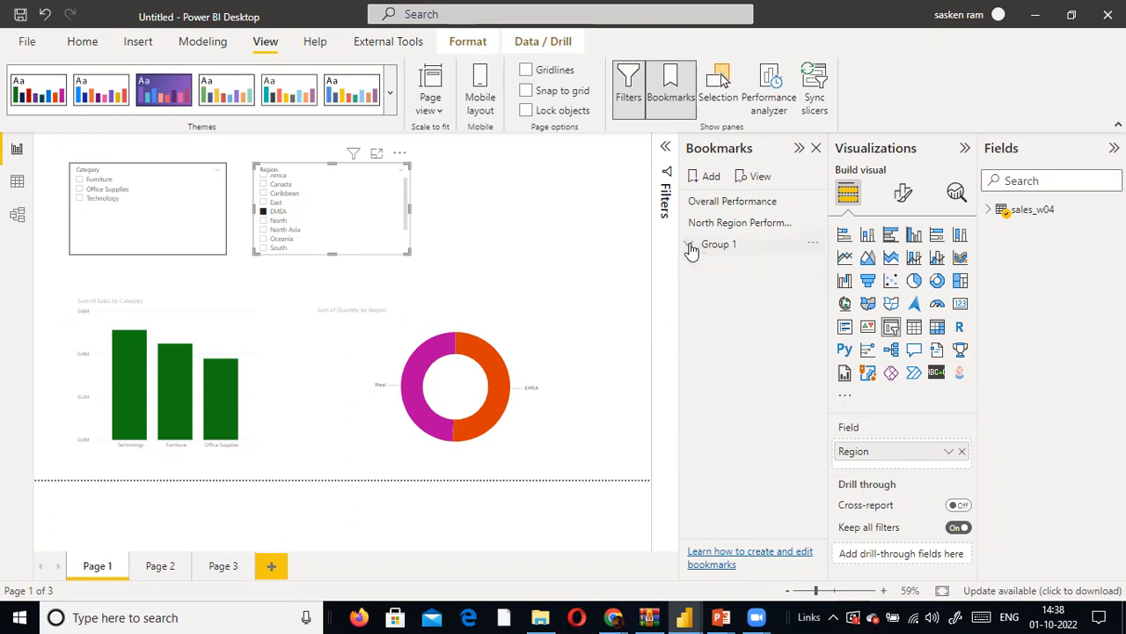
left_click(690, 244)
- Rename Group 1 as South and West Sales Performance
double_click(755, 244)
key("BackSpace")
type("Sc")
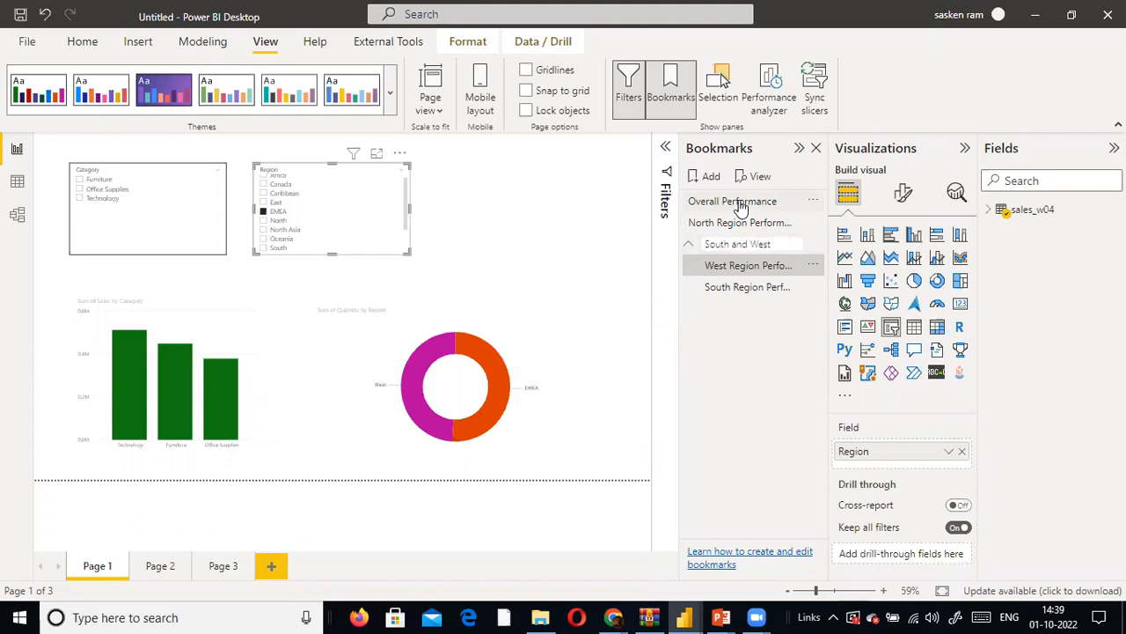
type("Performance")
key("Return")
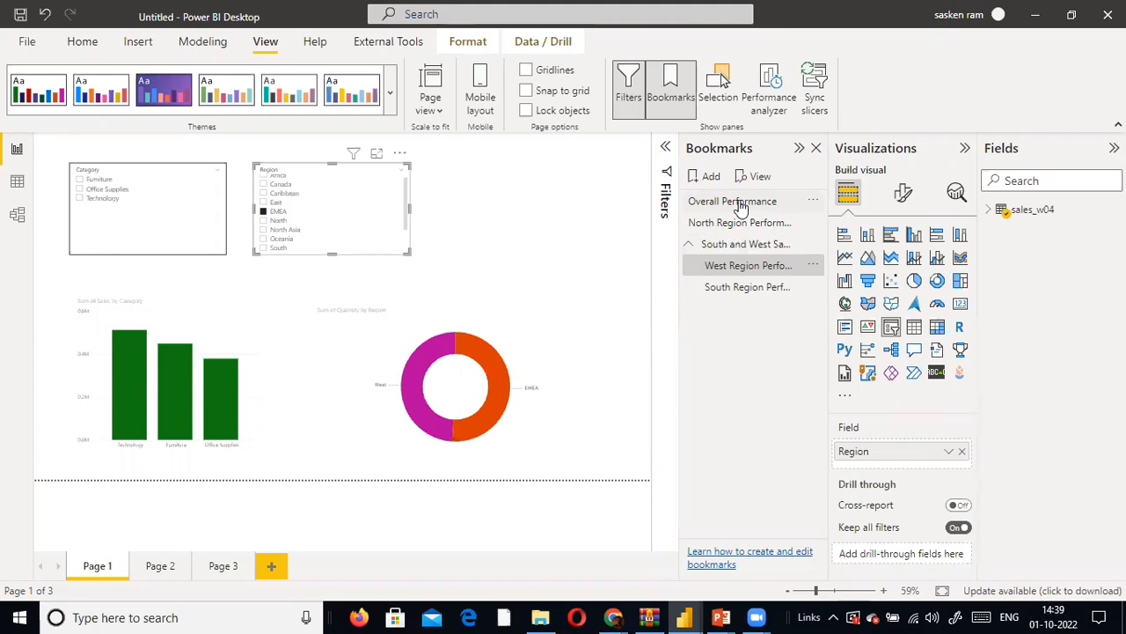
- Apply the West Region Performance bookmark and examine the options of its group, of that bookmark and of the North Region bookmark
left_click(690, 246)
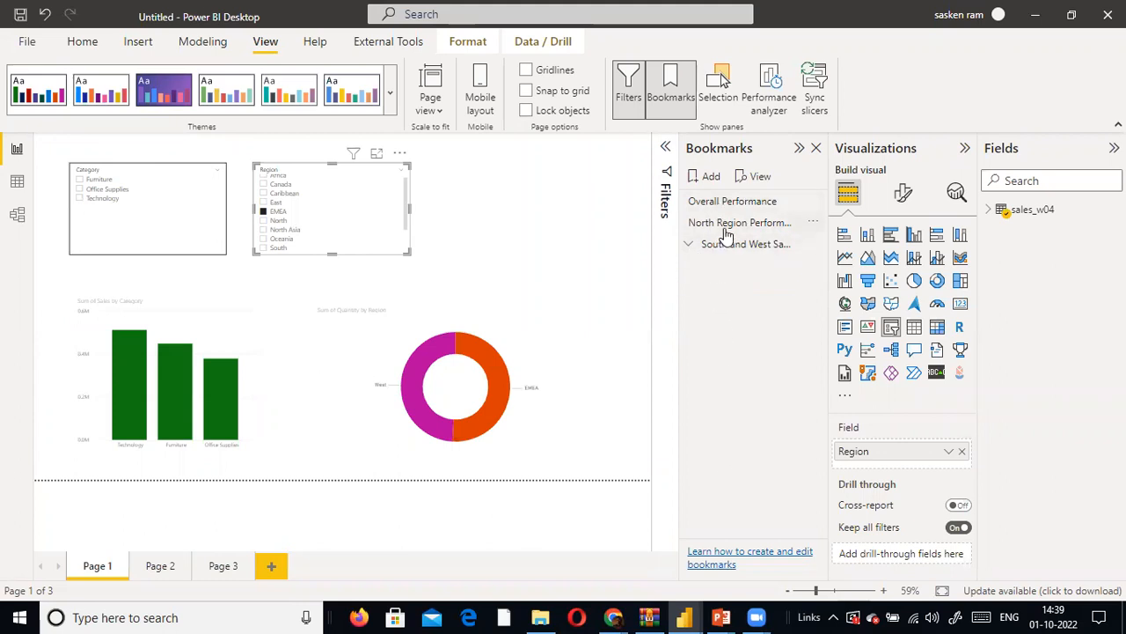
left_click(691, 246)
left_click(730, 266)
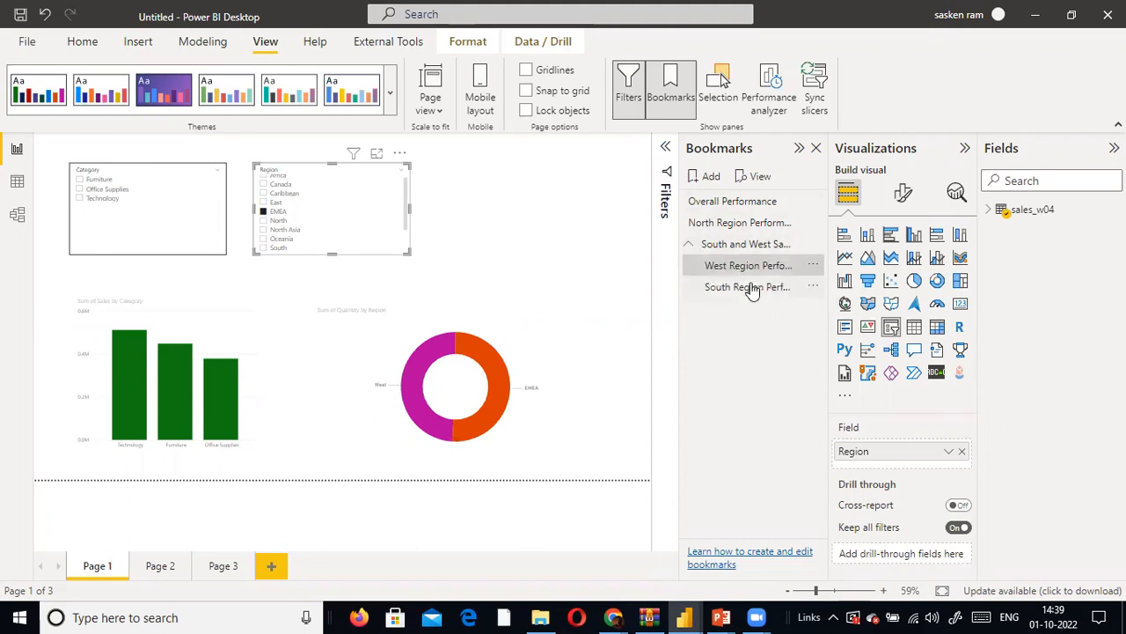
left_click(814, 244)
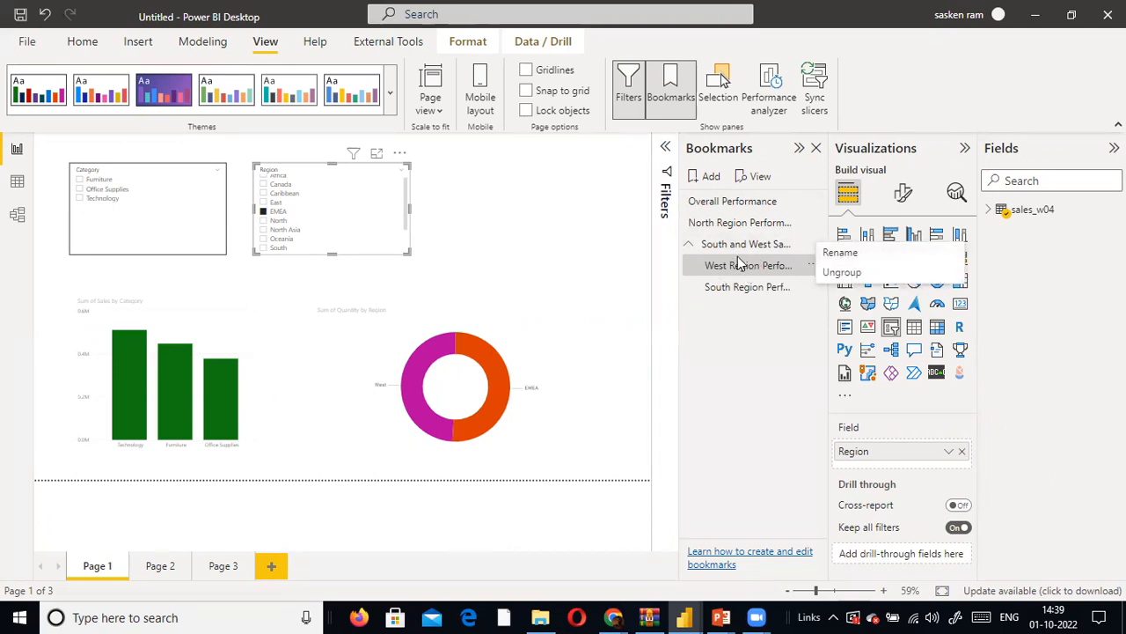
left_click(676, 358)
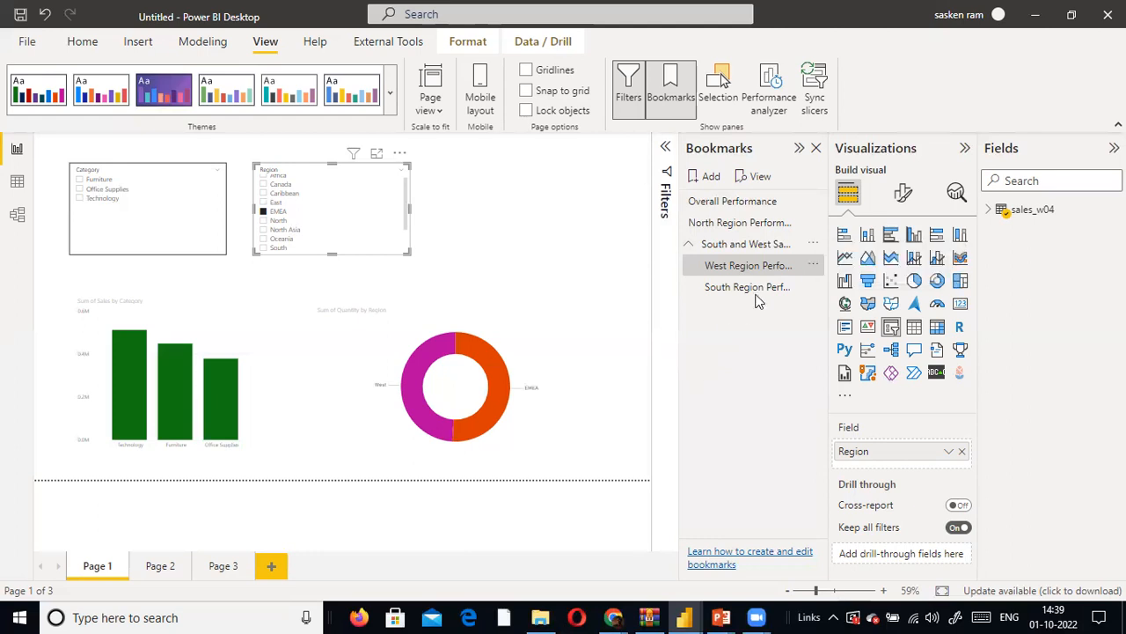
left_click(813, 267)
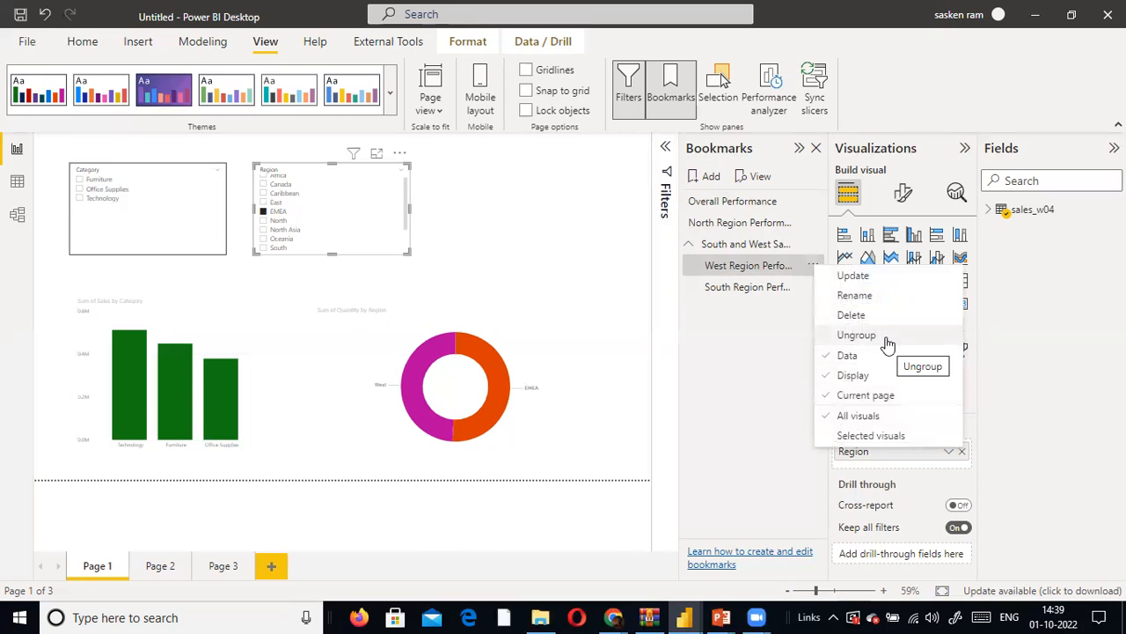
left_click(743, 354)
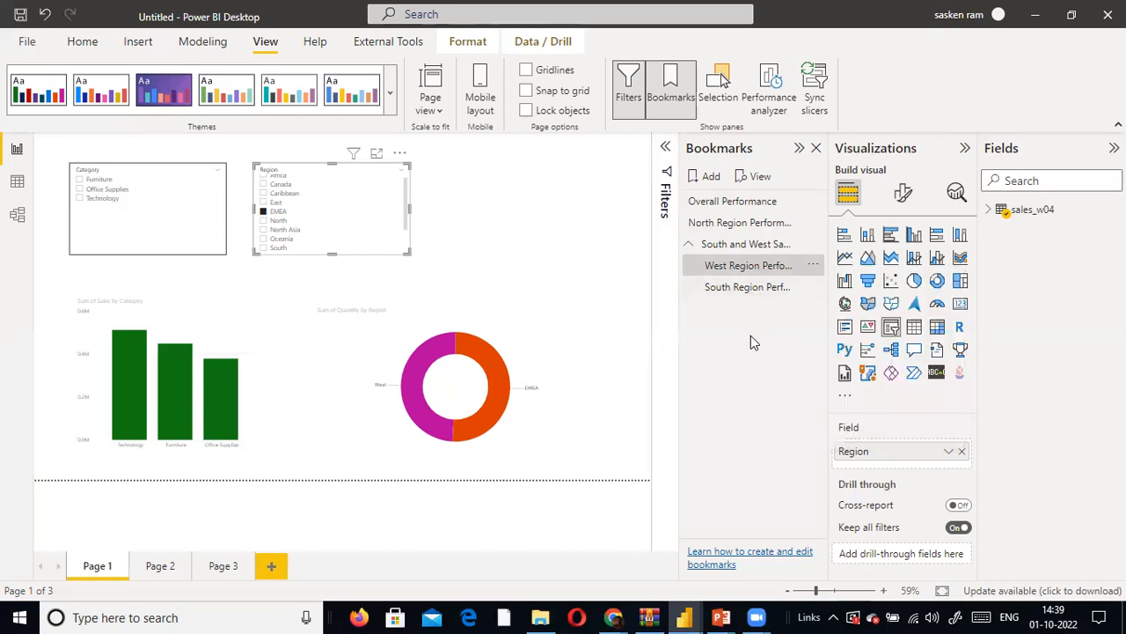
left_click(813, 264)
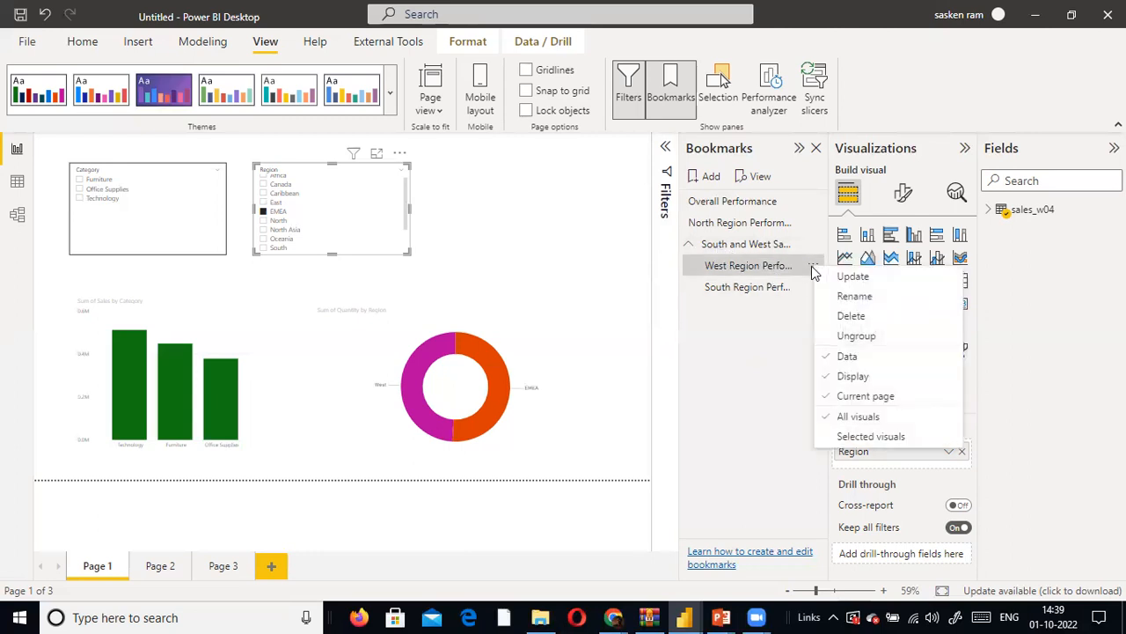
left_click(689, 245)
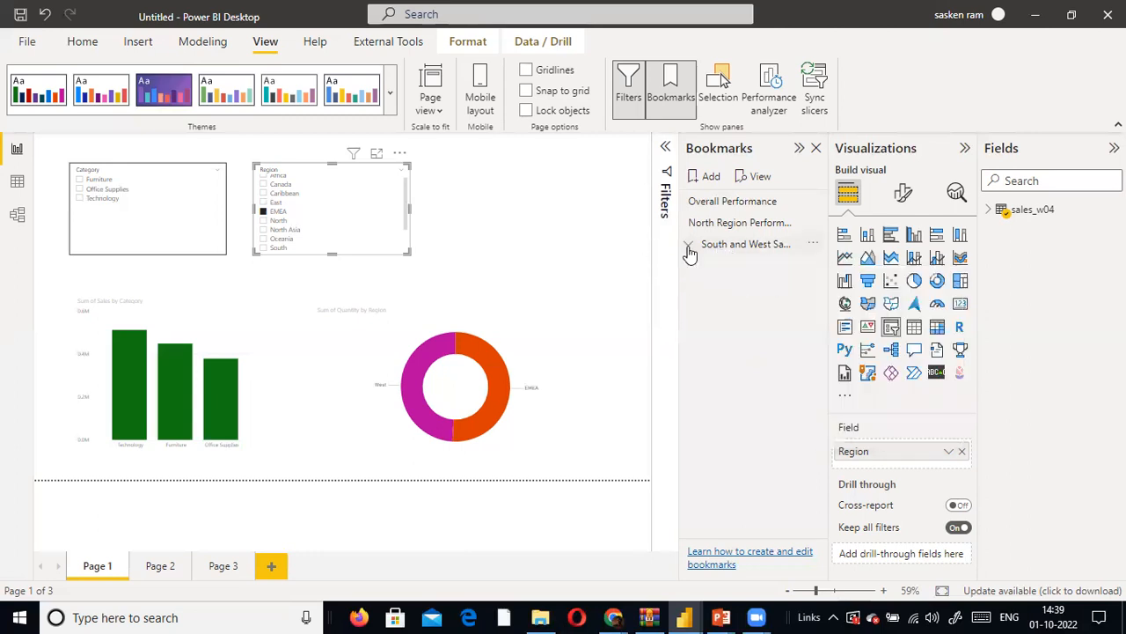
left_click(813, 224)
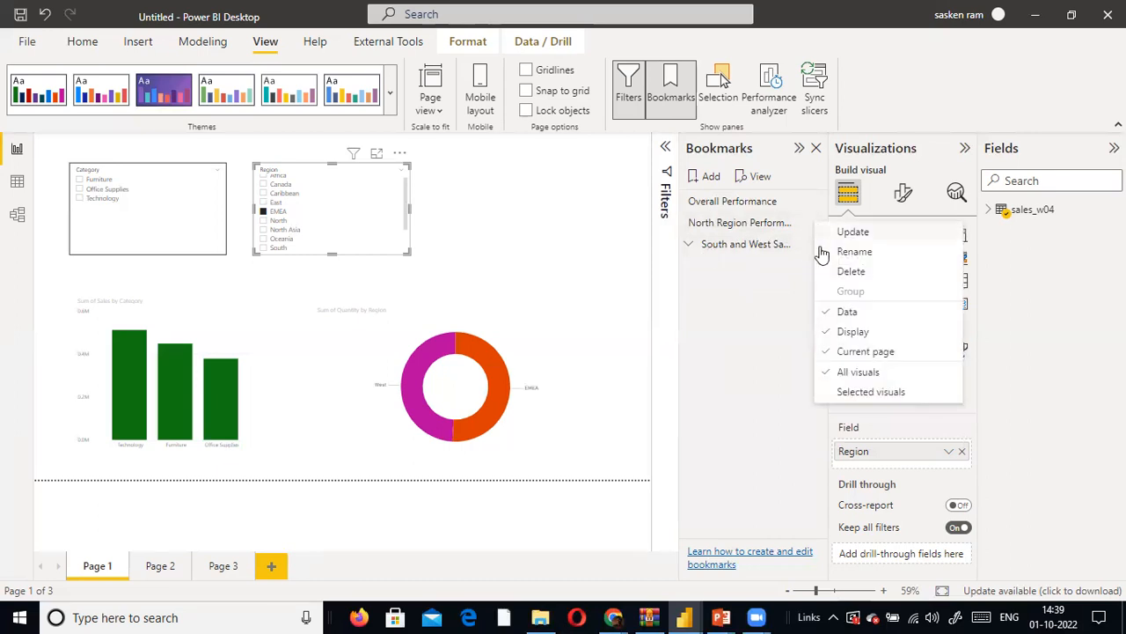
- Apply and group the Overall Performance bookmark, try to move the North Region bookmark into the group, and ungroup it
left_click(727, 202)
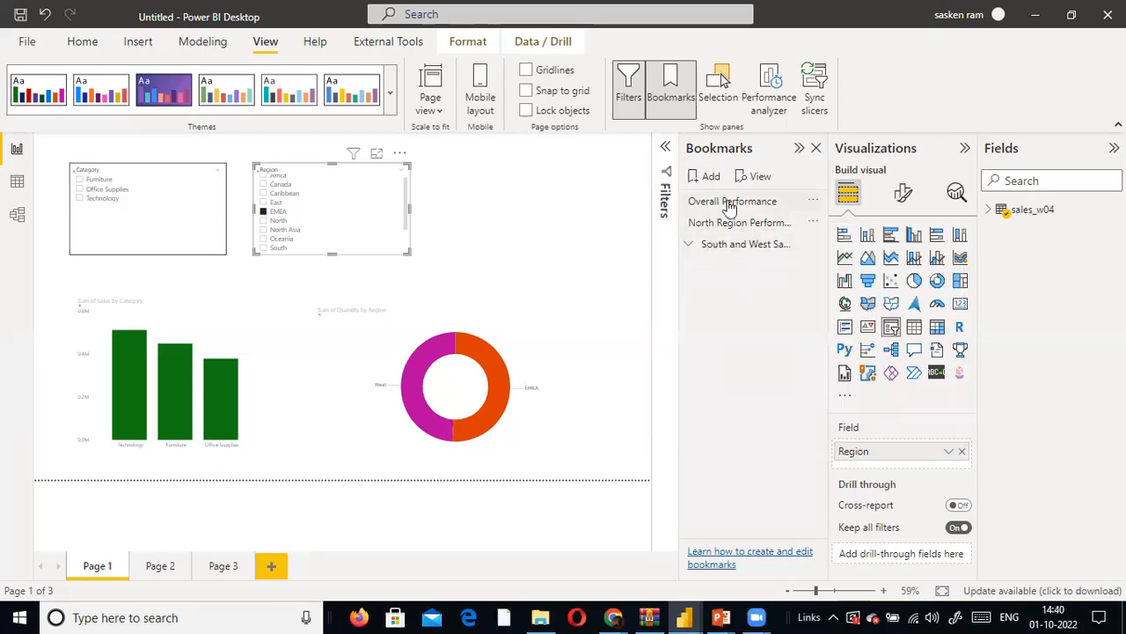
left_click(813, 203)
left_click(845, 268)
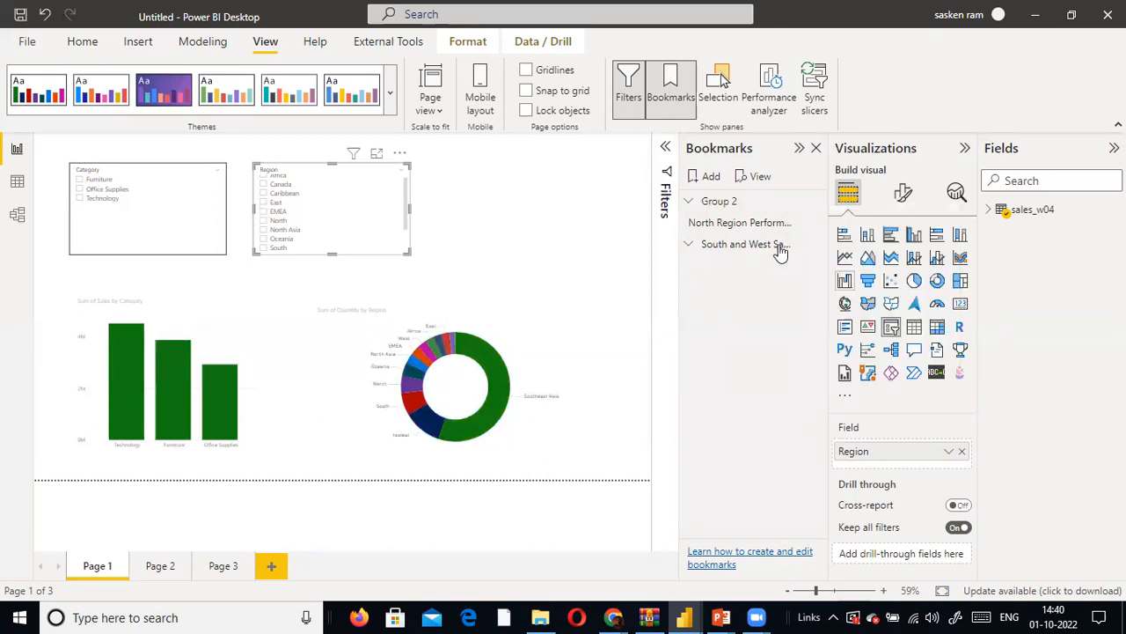
mouse_move(754, 223)
left_mouse_down()
mouse_move(755, 209)
mouse_move(753, 220)
left_mouse_up()
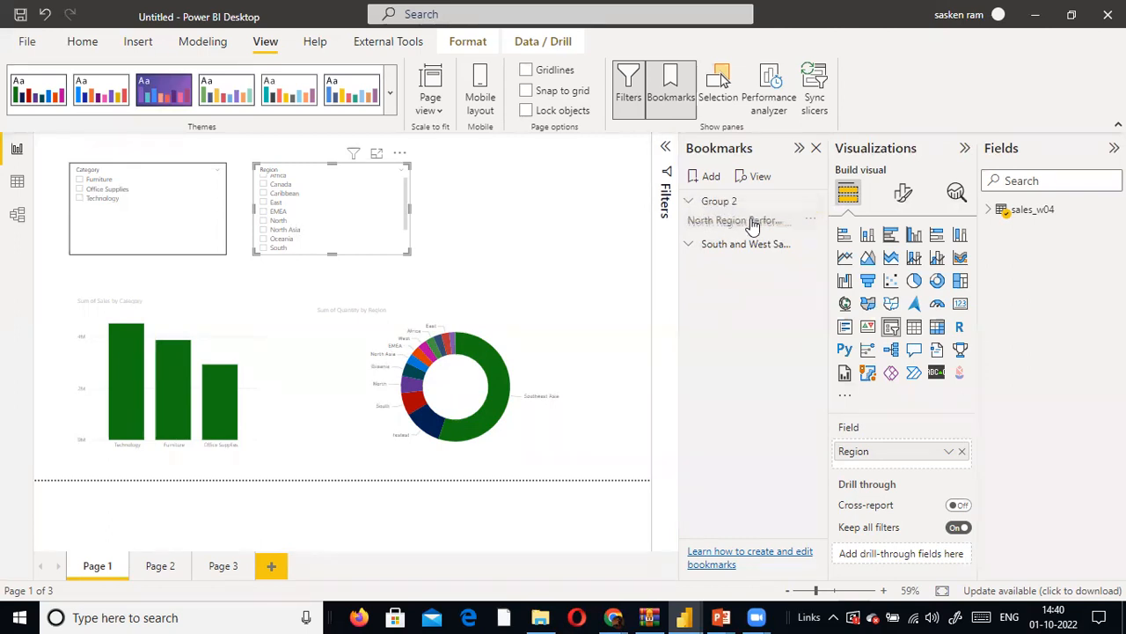
left_click(813, 202)
left_click(838, 230)
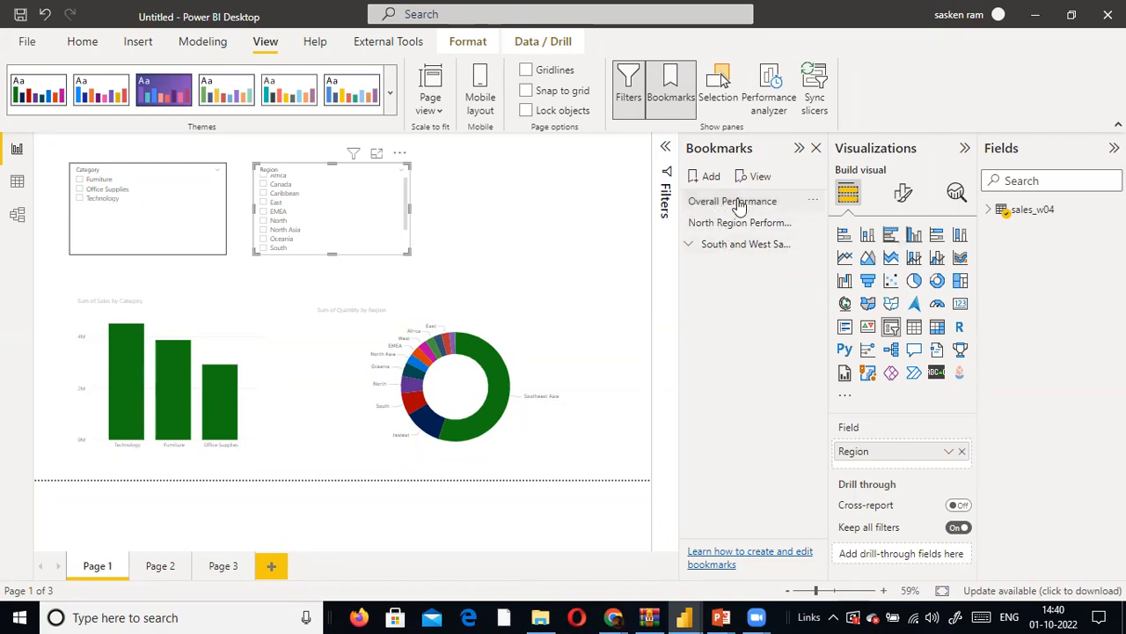
- Put the Overall Performance bookmark into a new group and move the North Region bookmark into it
left_click(739, 203)
left_click(816, 203)
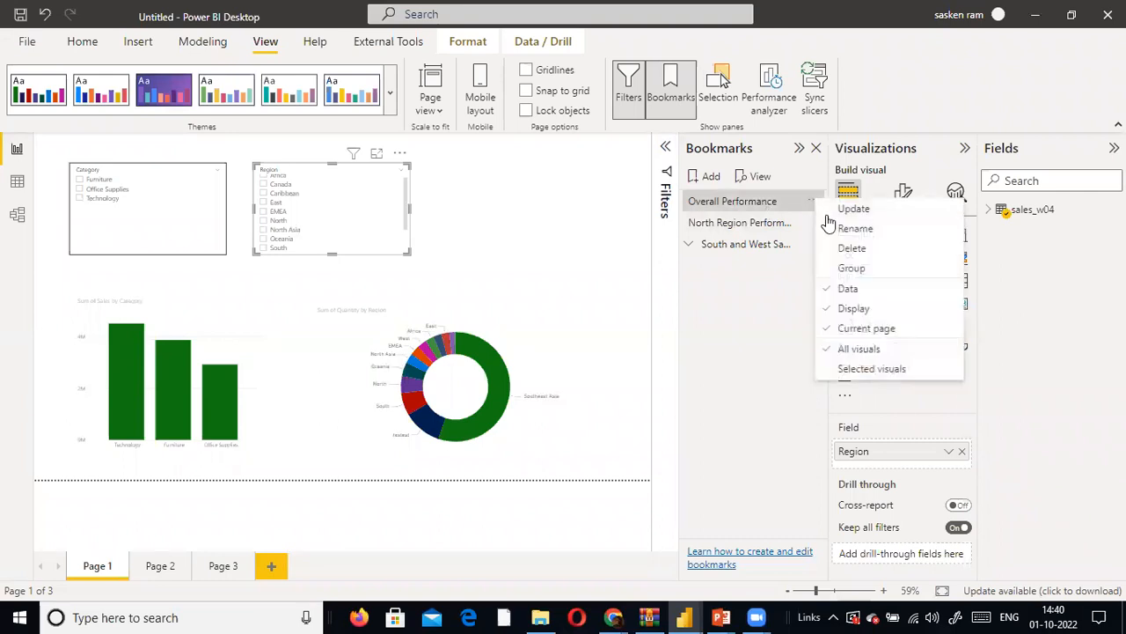
left_click(858, 268)
mouse_move(755, 222)
left_mouse_down()
mouse_move(765, 202)
mouse_move(757, 227)
left_mouse_up()
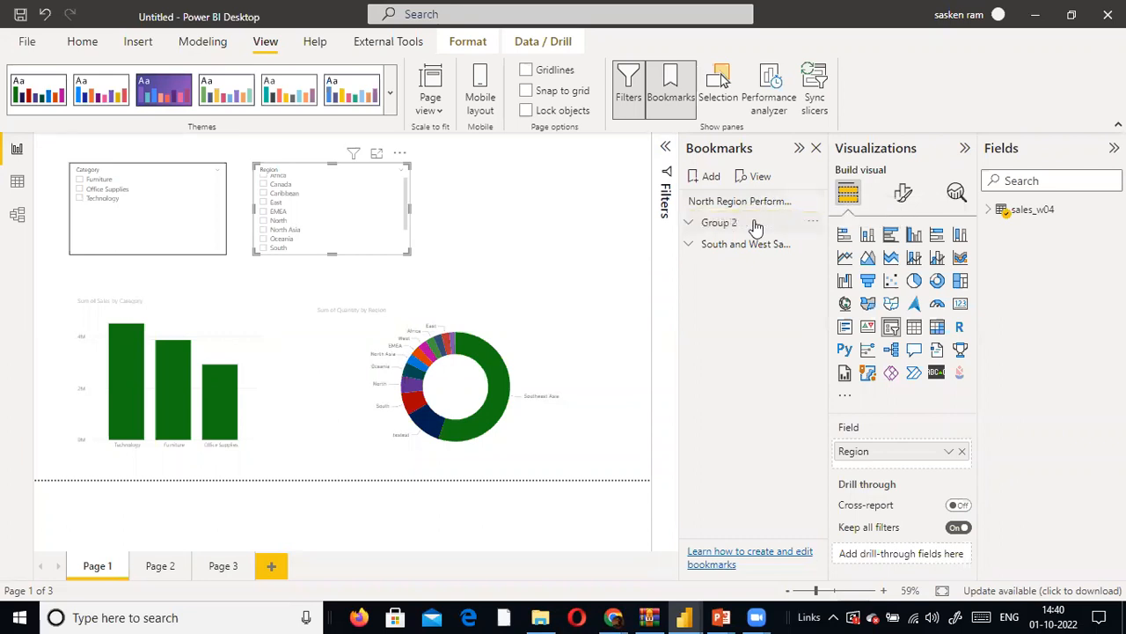
left_click(691, 223)
left_click_drag(766, 202, 762, 245)
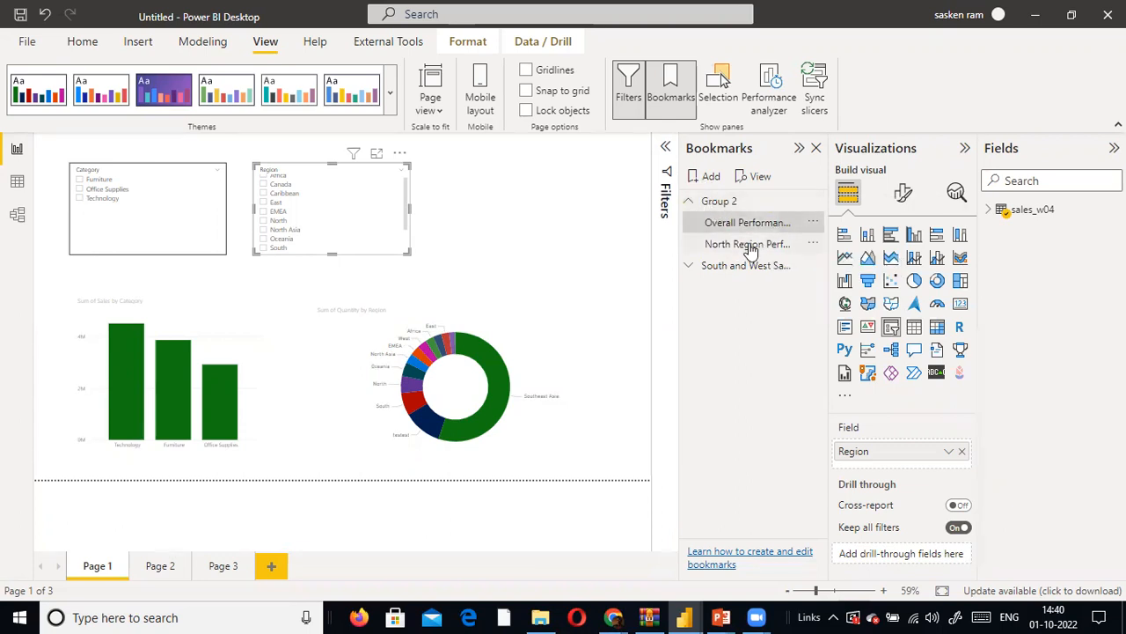
- Rename Group 2 as Overall & North Sales Performance and expand both bookmark groups
left_click(691, 203)
double_click(746, 201)
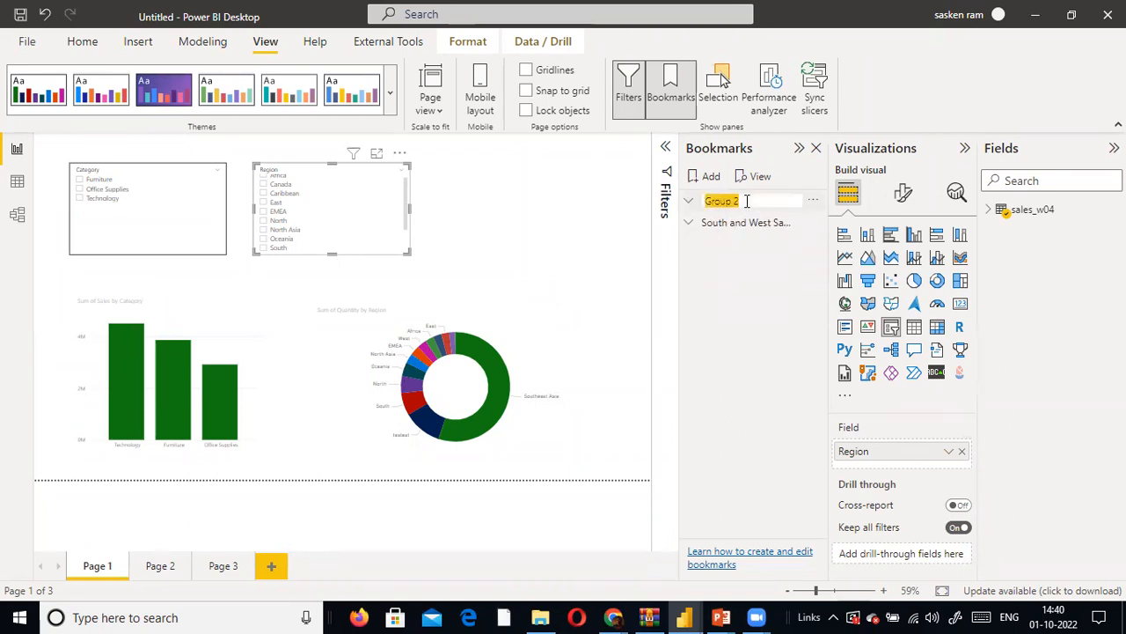
type("Overall")
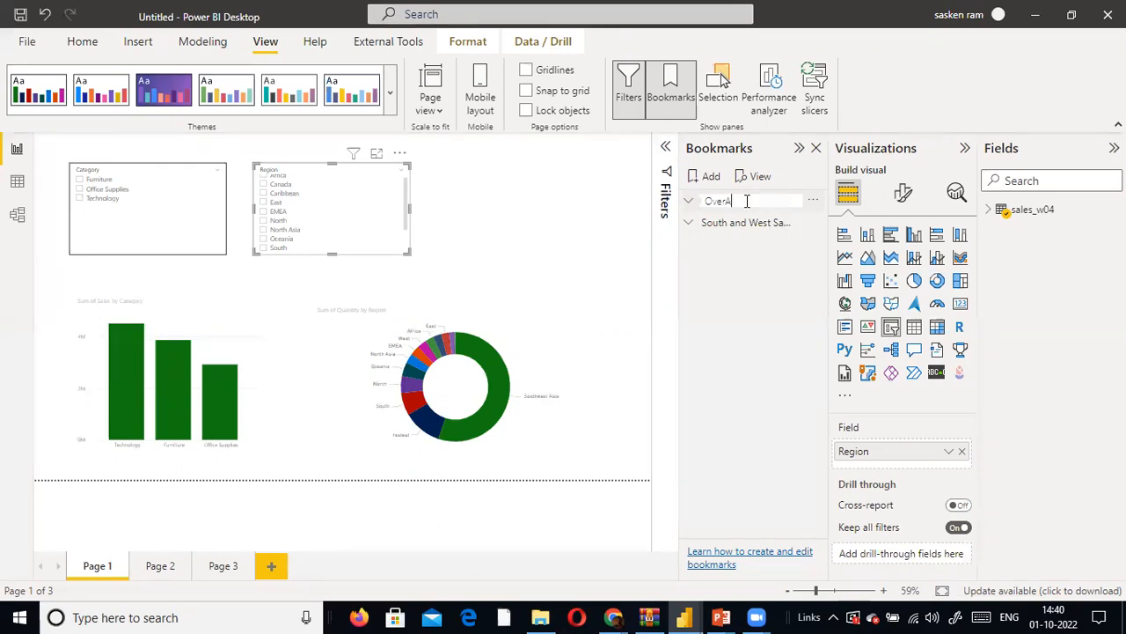
type(" & North")
type(" Sales Perfo")
type("rm")
type("ance")
key("Return")
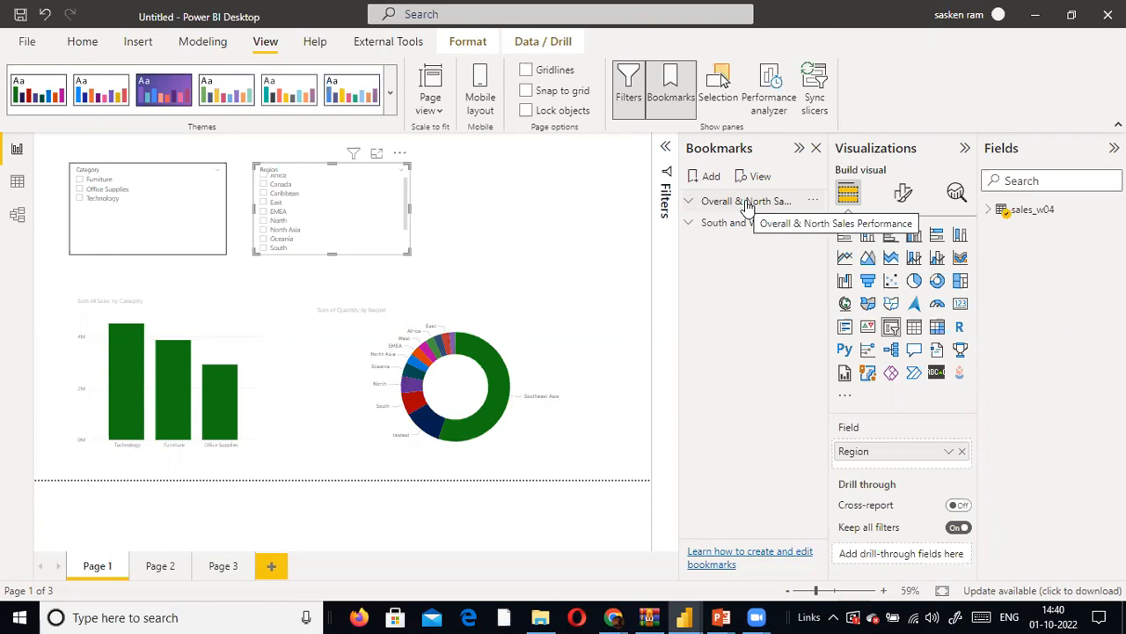
left_click(689, 223)
left_click(689, 202)
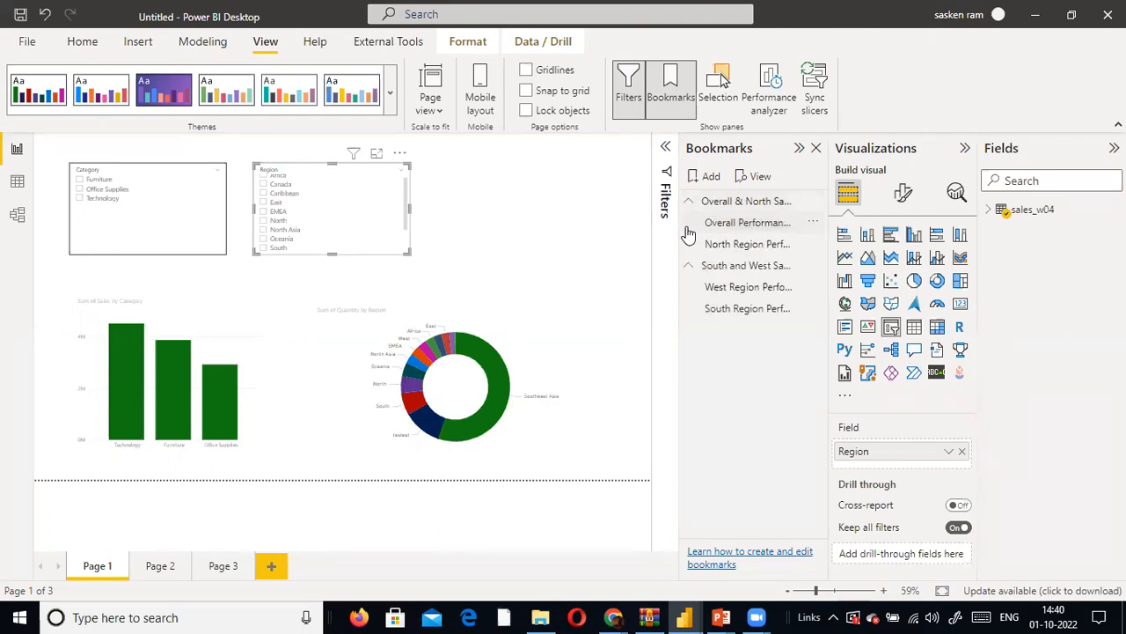
- Apply the Overall Performance bookmark, then collapse and re-expand both bookmark groups to review how they are organized
left_click(747, 223)
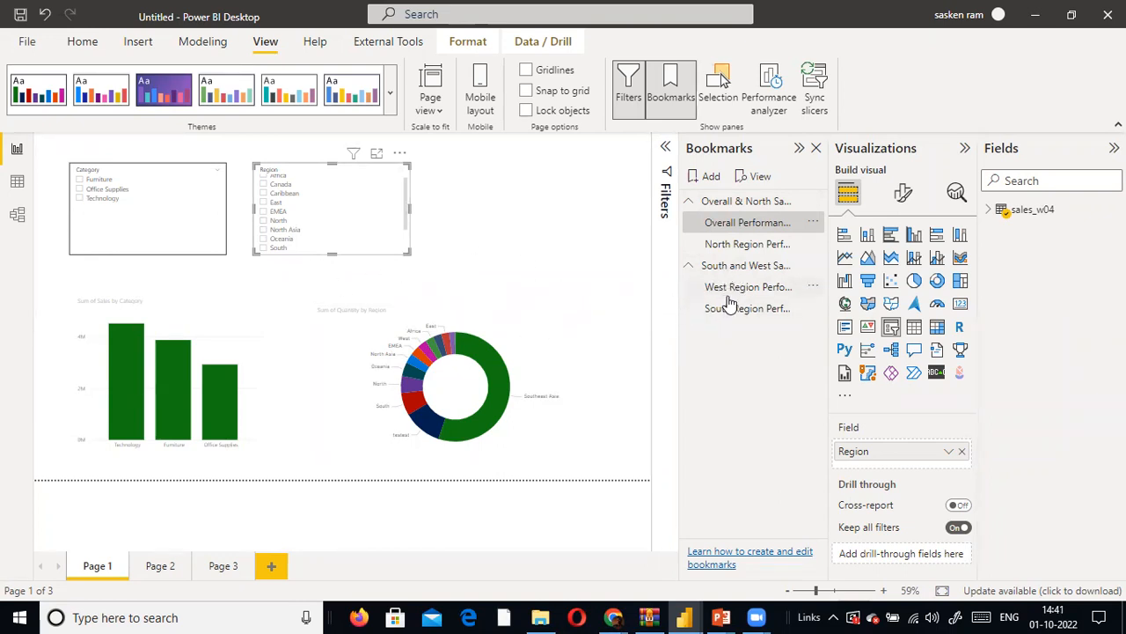
left_click(687, 204)
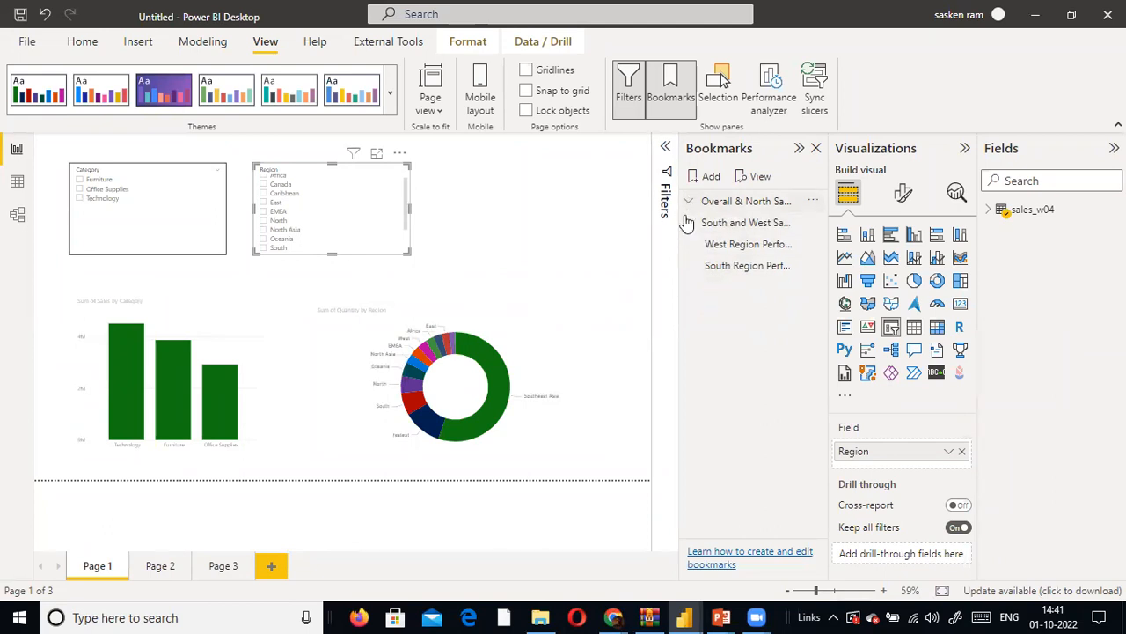
left_click(690, 223)
left_click(690, 224)
left_click(689, 202)
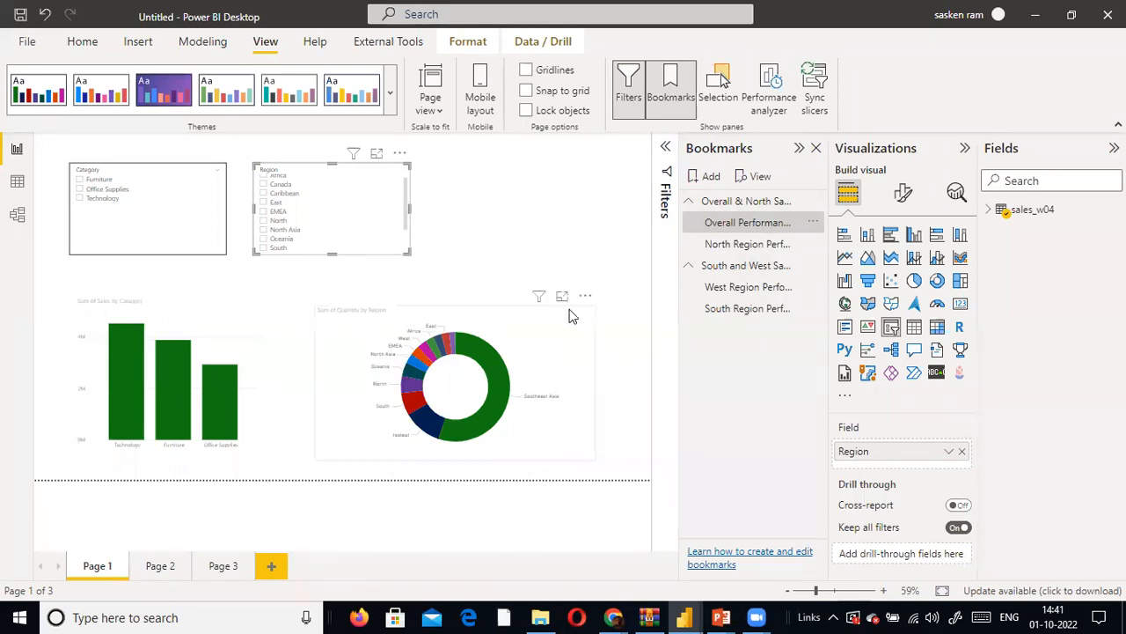
- Put the Sum of Sales by Category column chart in Spotlight and widen it slightly towards the donut chart
left_click(226, 333)
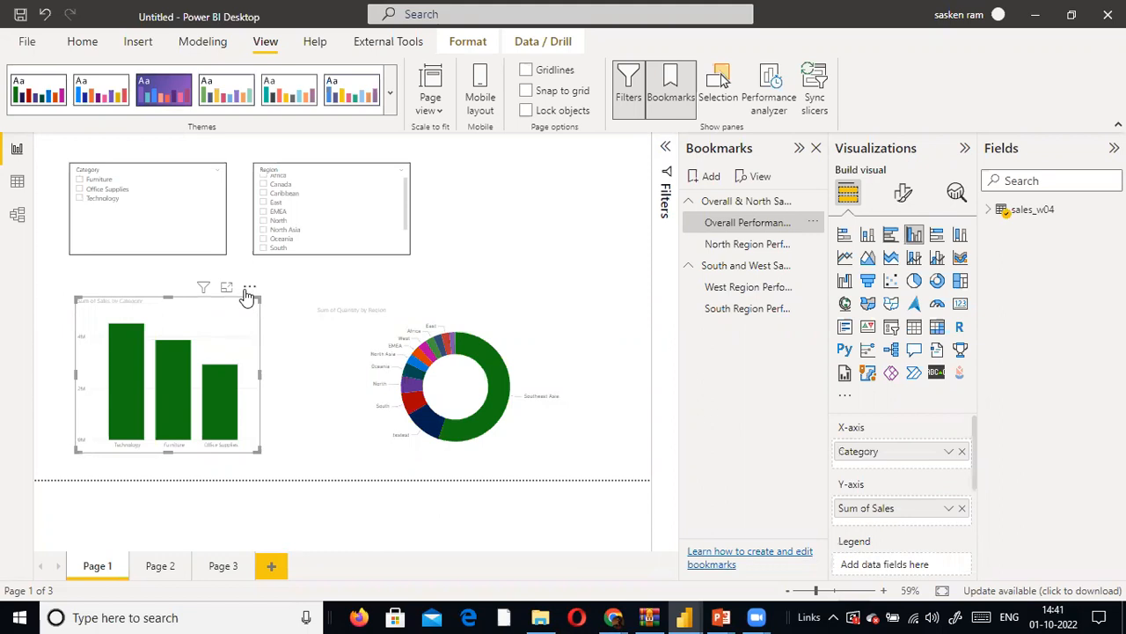
left_click(249, 291)
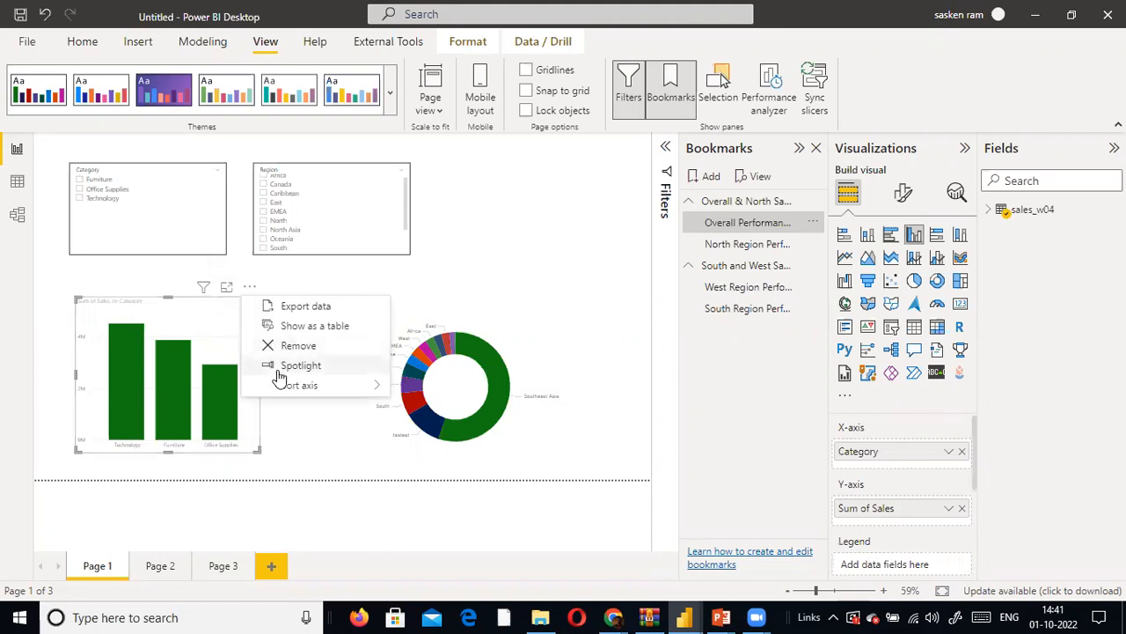
left_click(291, 434)
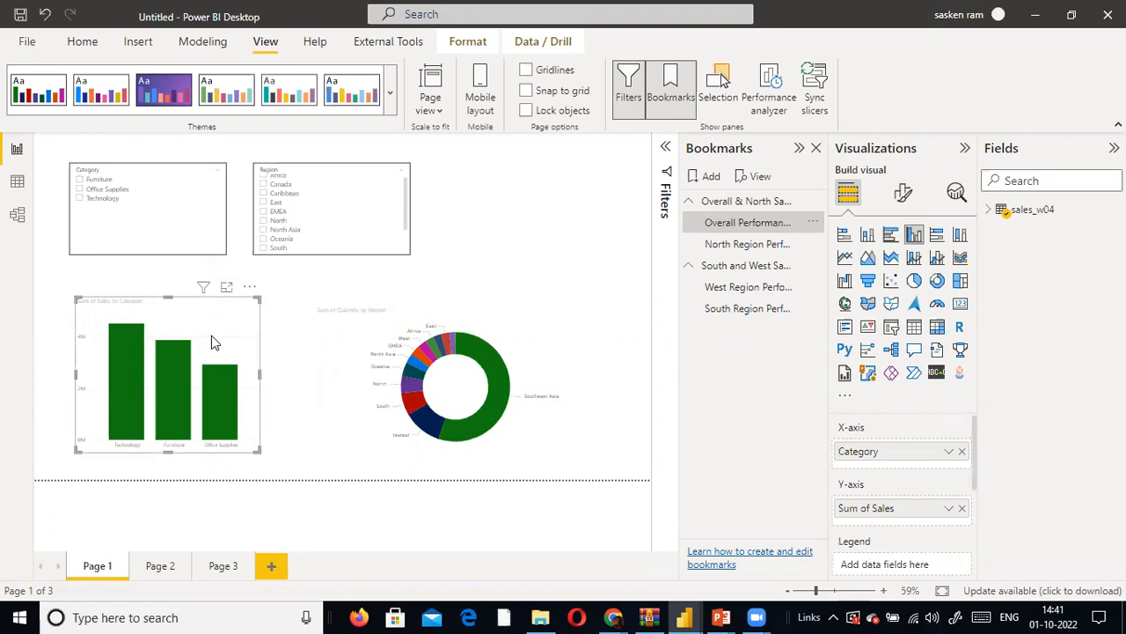
left_click(251, 289)
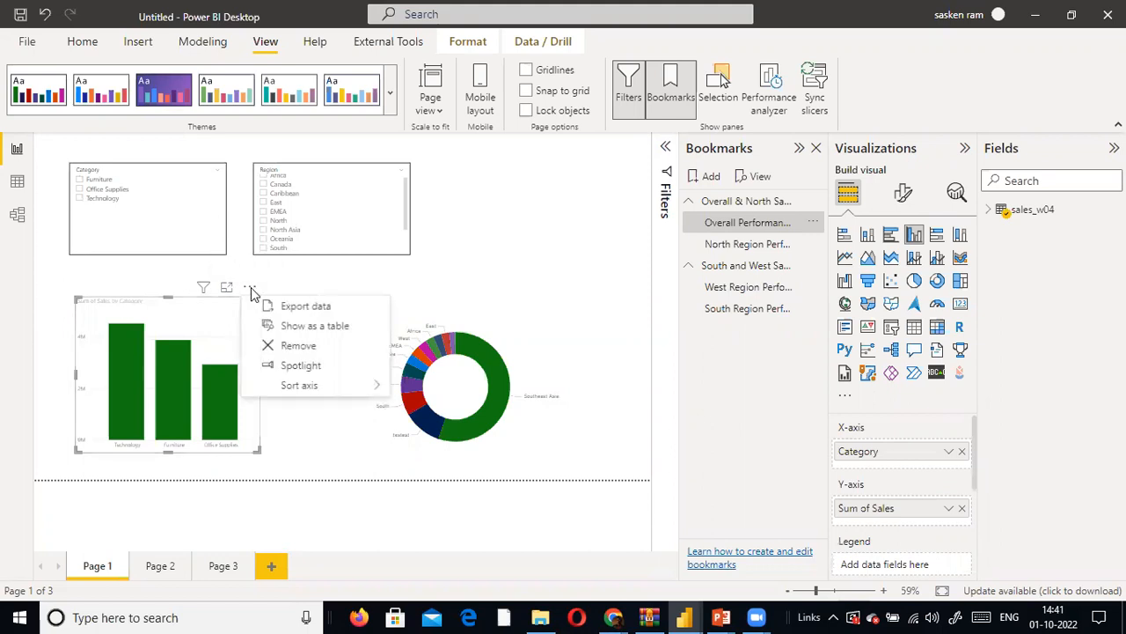
left_click(299, 366)
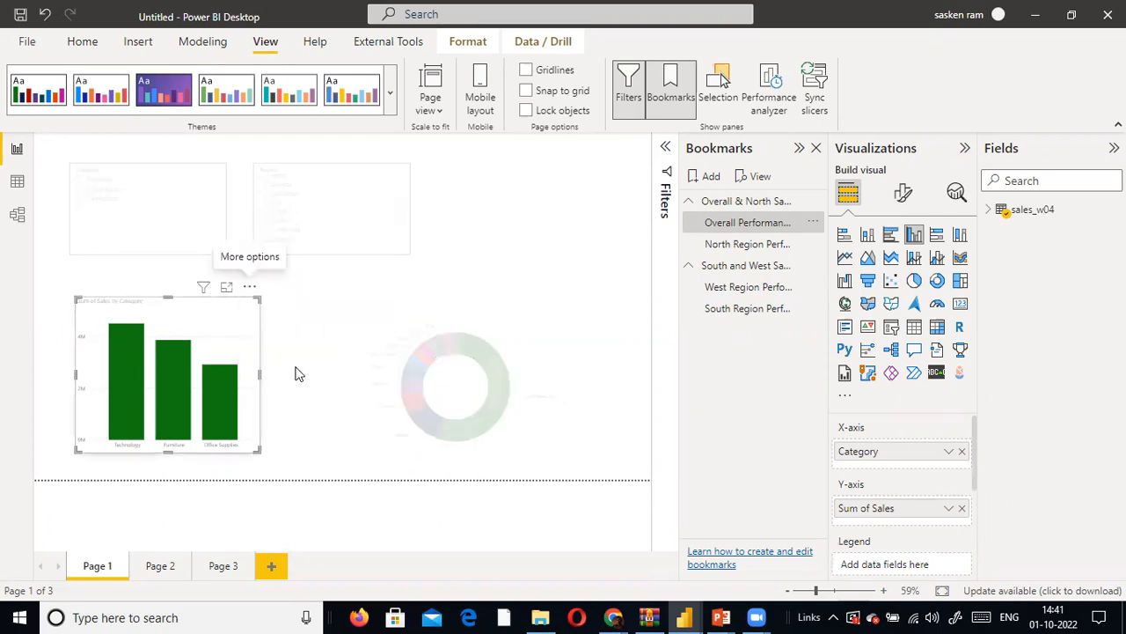
left_click_drag(259, 374, 302, 388)
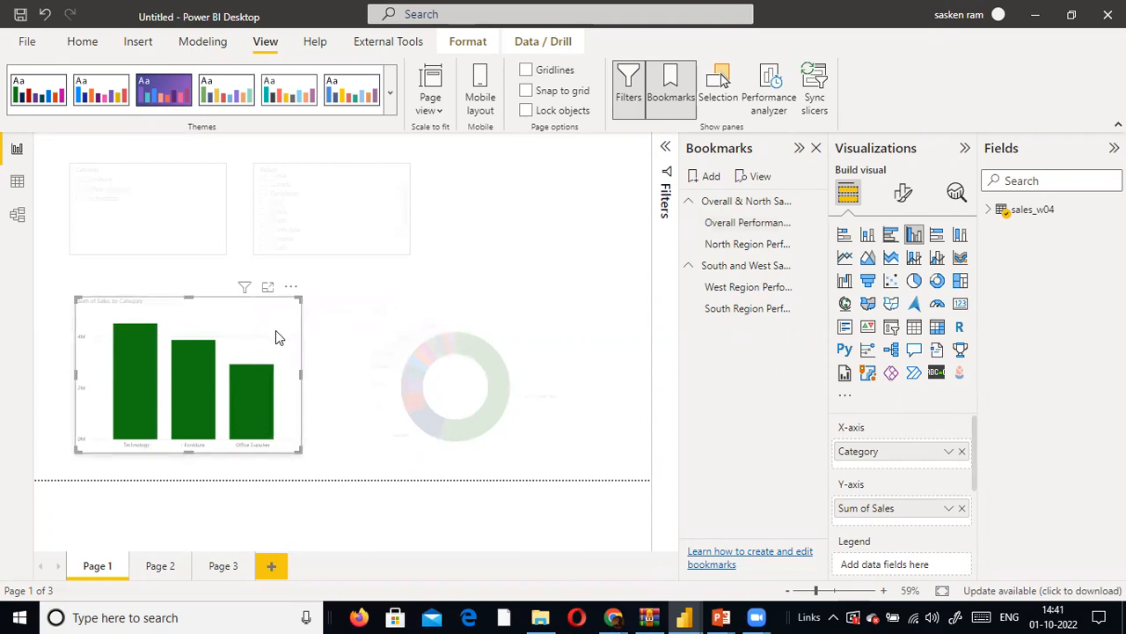
- Add a bookmark of the spotlighted chart view and name it Sales by Category Spotlight
mouse_move(500, 396)
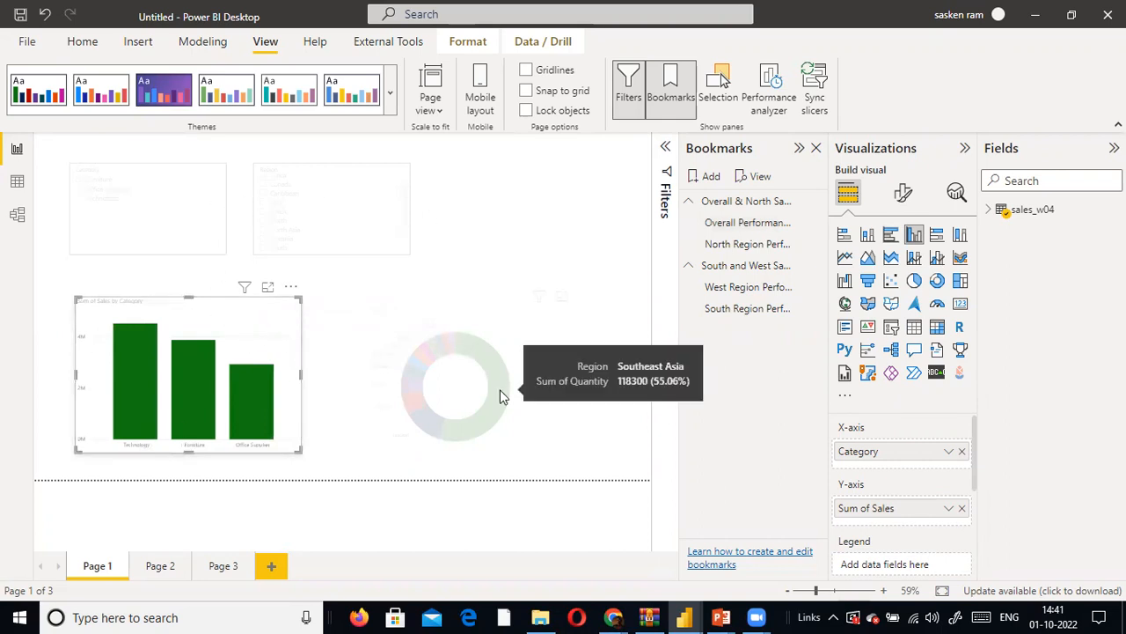
left_click(711, 179)
double_click(737, 332)
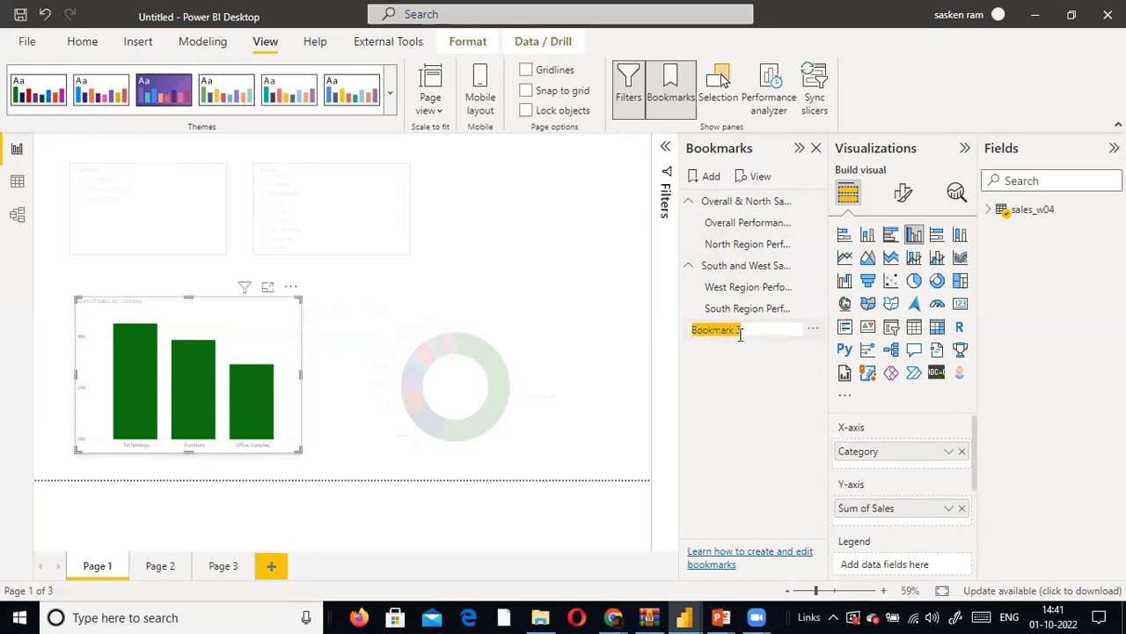
type("Sales by Category")
key("Return")
type("S")
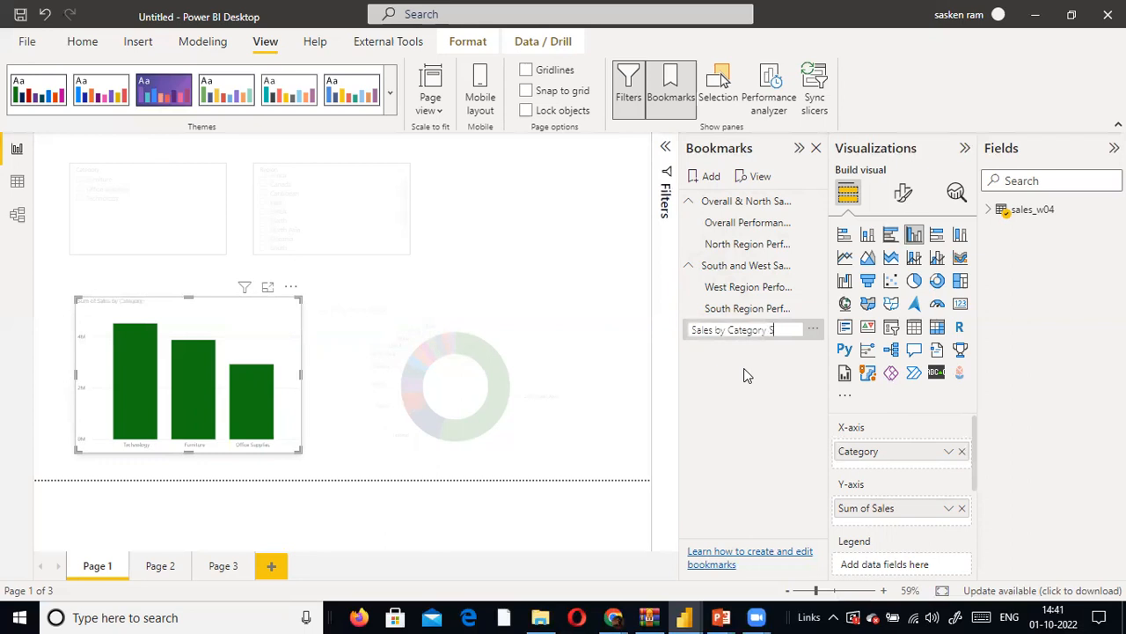
type("potlight")
key("Return")
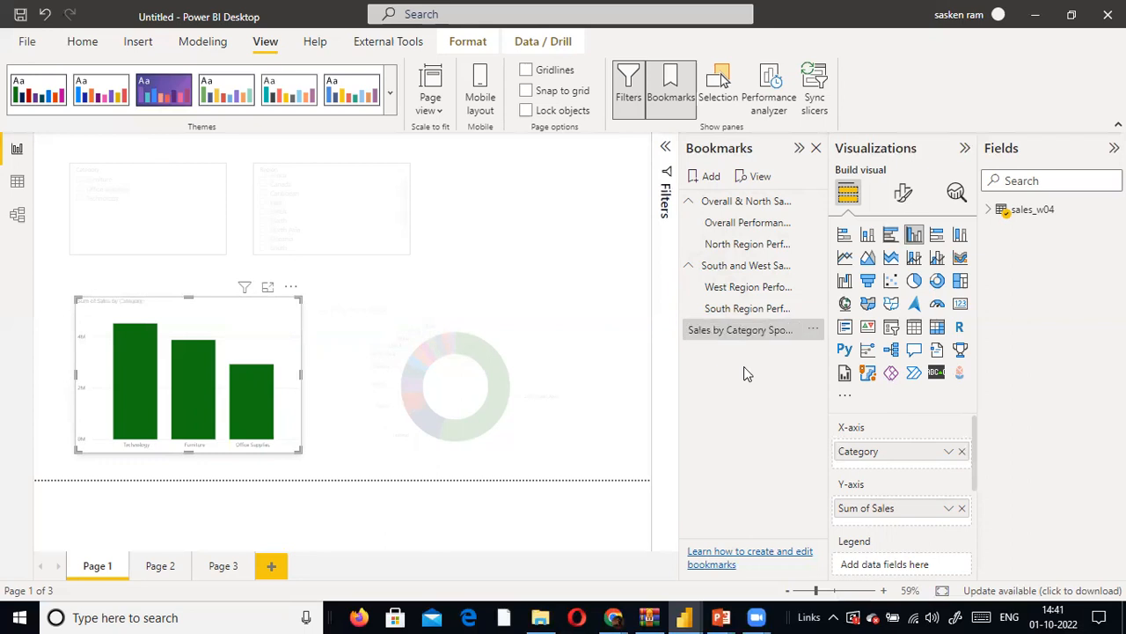
- Test the Sales by Category Spotlight bookmark by alternating it with the South and North Region bookmarks and selecting the donut chart
left_click(720, 310)
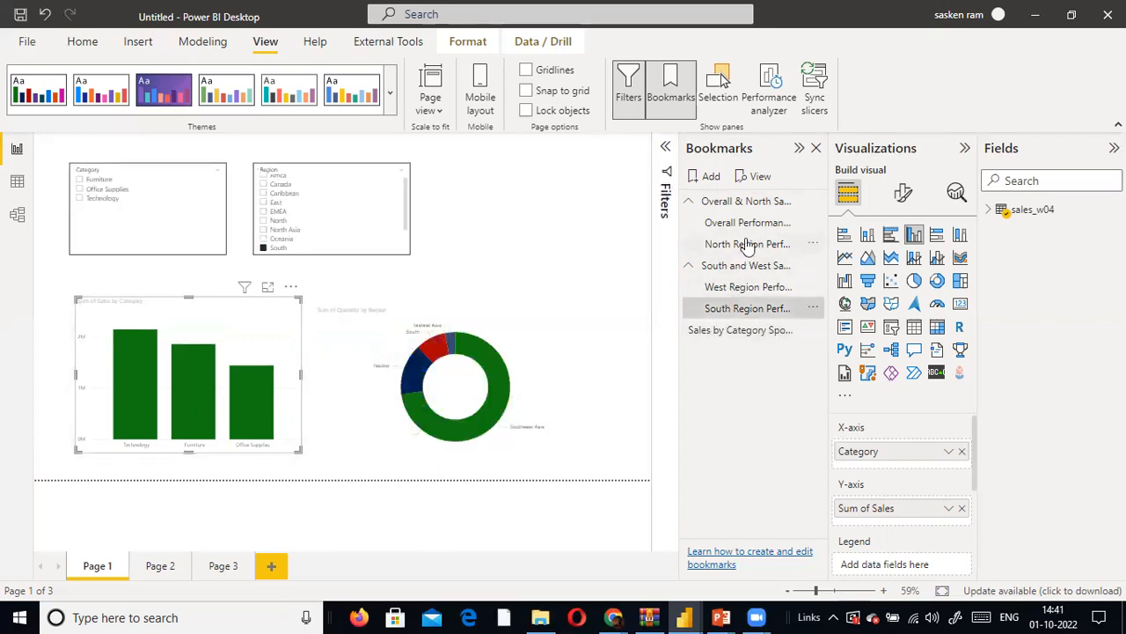
left_click(743, 246)
left_click(724, 329)
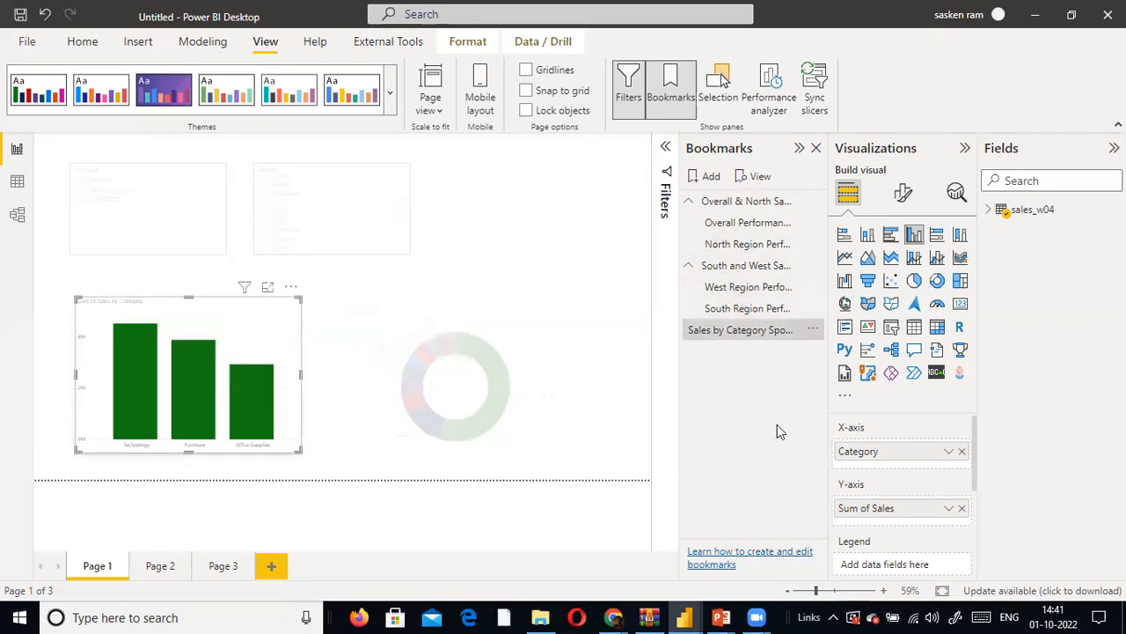
left_click(411, 382)
left_click(747, 308)
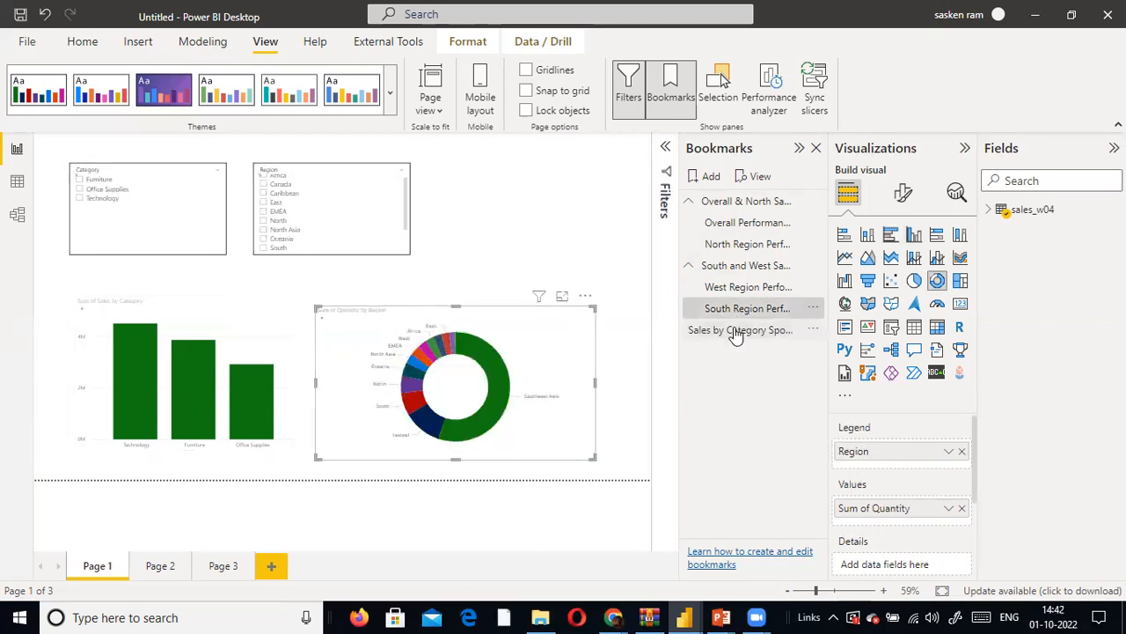
left_click(736, 331)
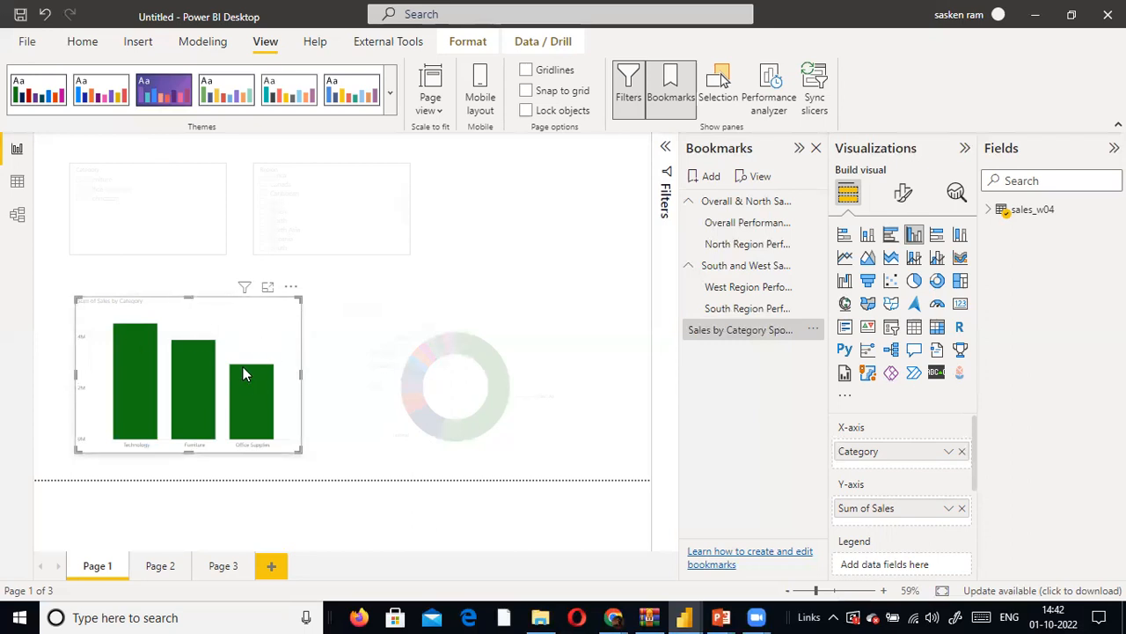
left_click(355, 346)
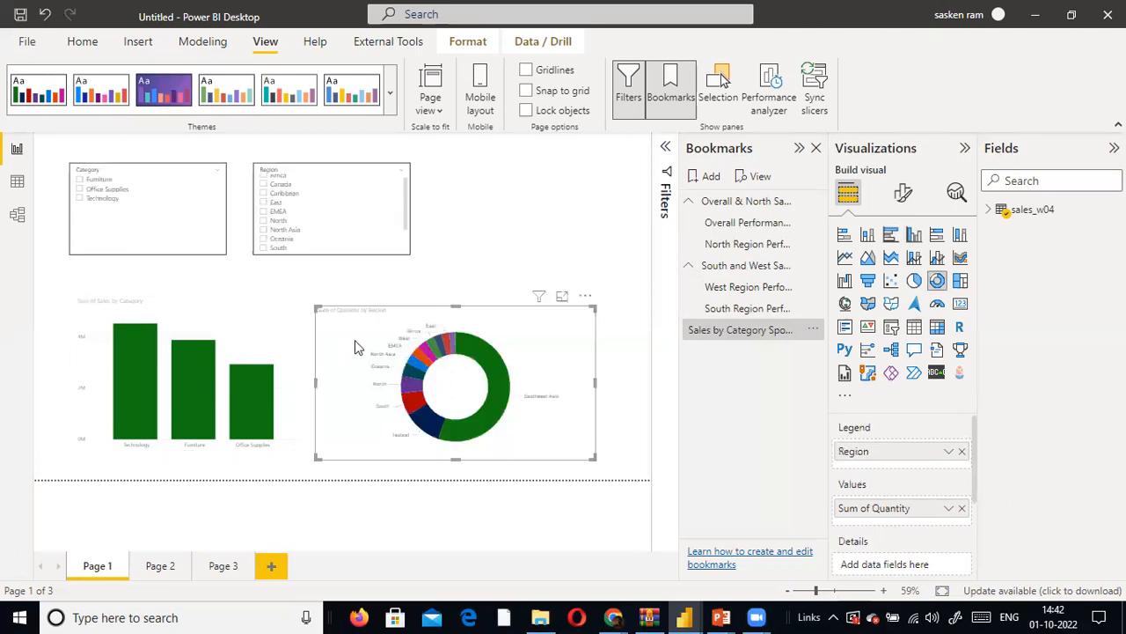
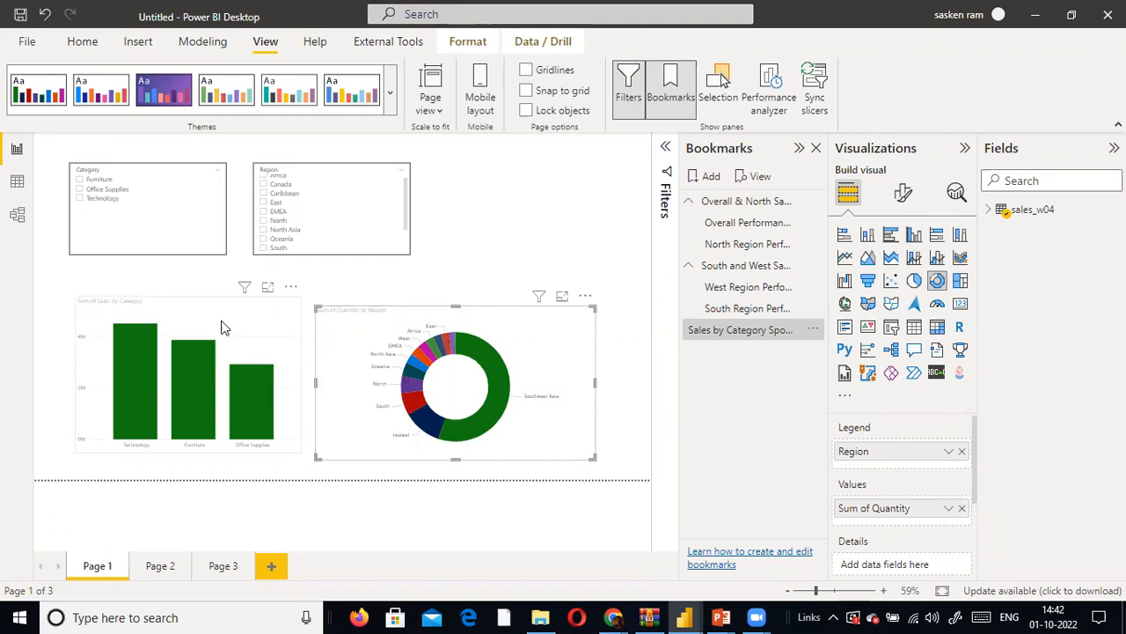
- Narrow the Sum of Quantity by Region donut chart from its inner side and move the Sum of Sales by Category chart closer to it
left_click_drag(259, 324, 259, 326)
left_click(326, 382)
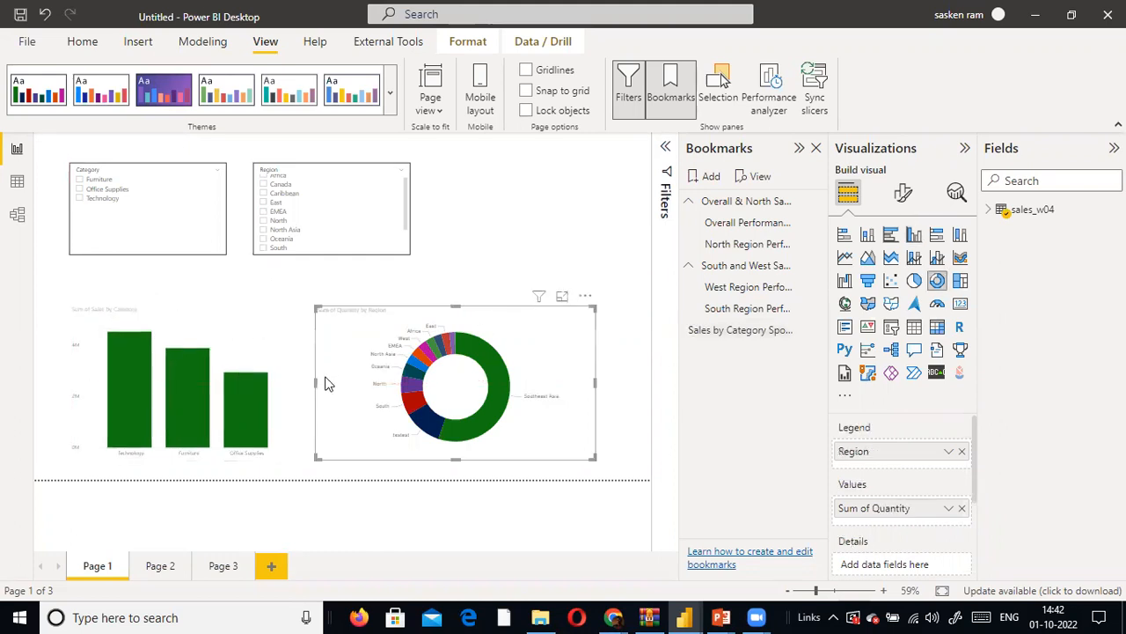
left_click_drag(319, 382, 362, 379)
left_click_drag(271, 361, 307, 353)
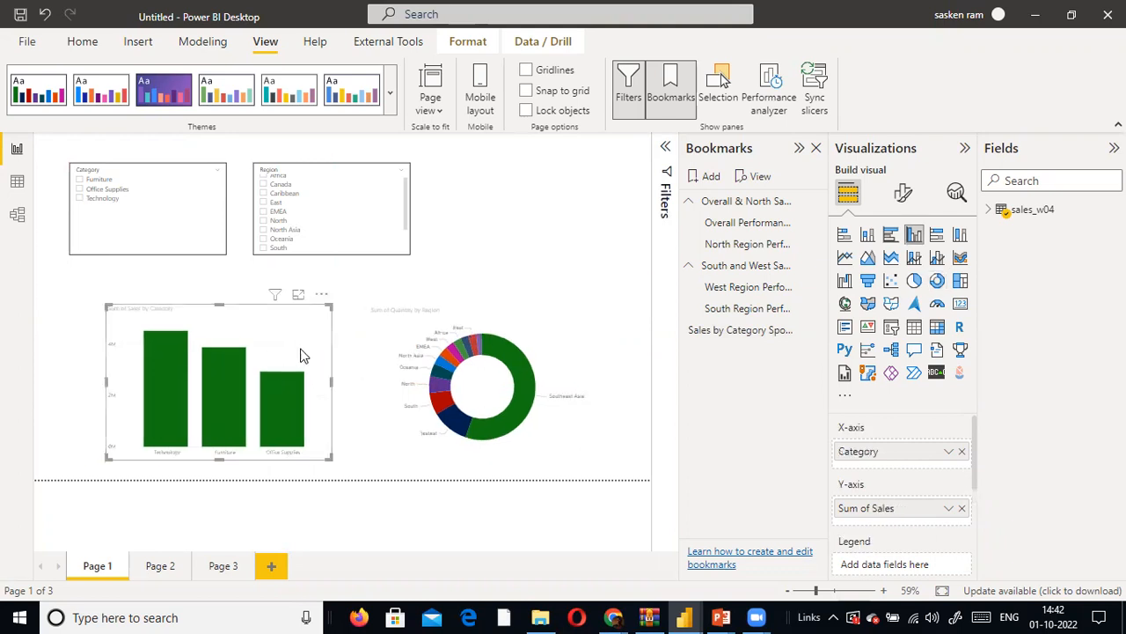
left_click(238, 270)
- Apply the West Region, South Region and Overall Performance bookmarks one after another to check their views
left_click(746, 287)
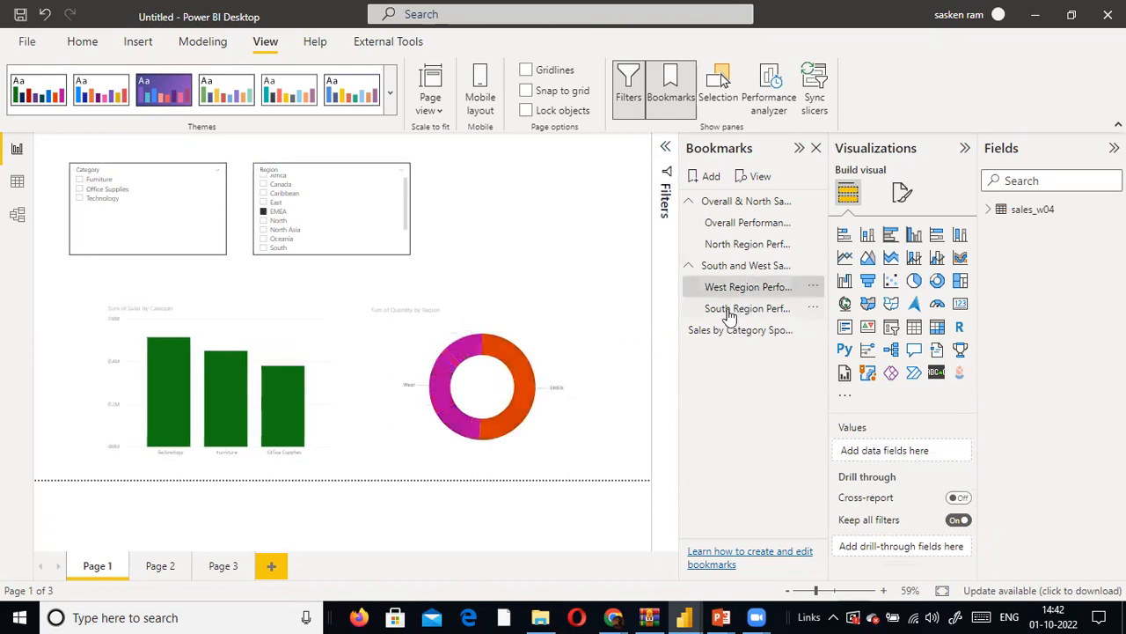
left_click(728, 310)
left_click(748, 227)
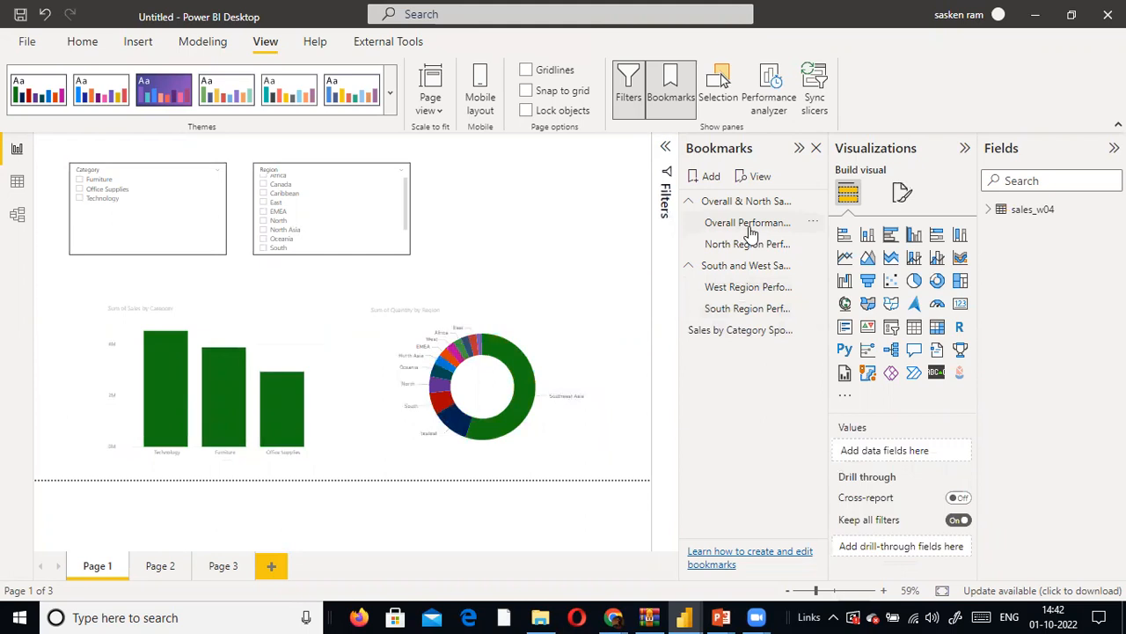
left_click(748, 229)
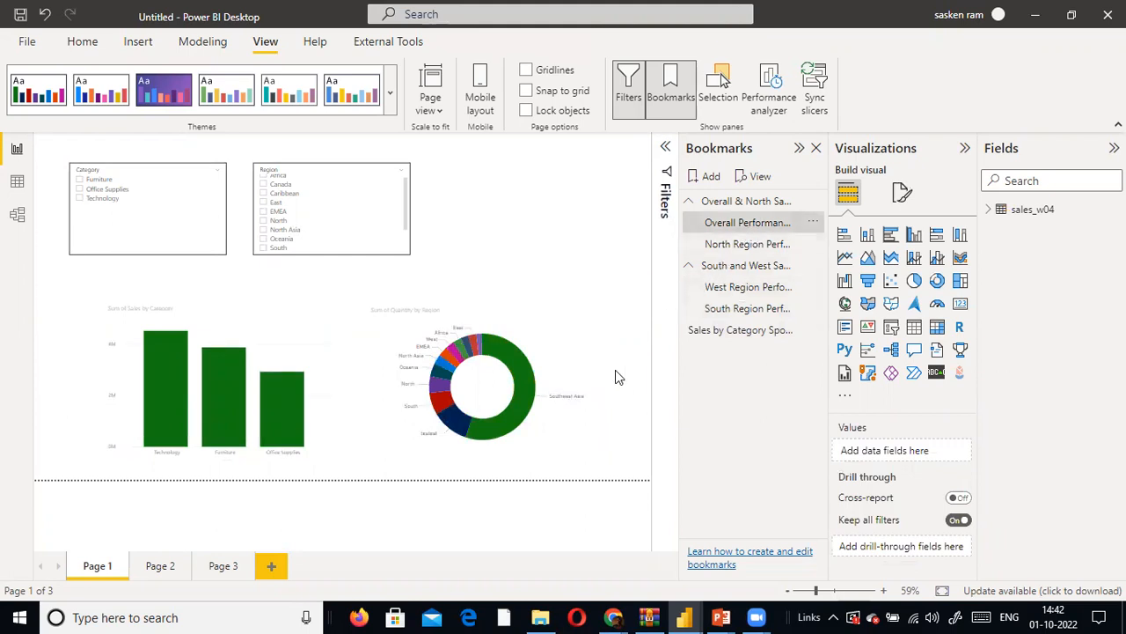
- Filter the Category slicer to Furniture and Technology and add a bookmark of the filtered view
left_click(80, 182)
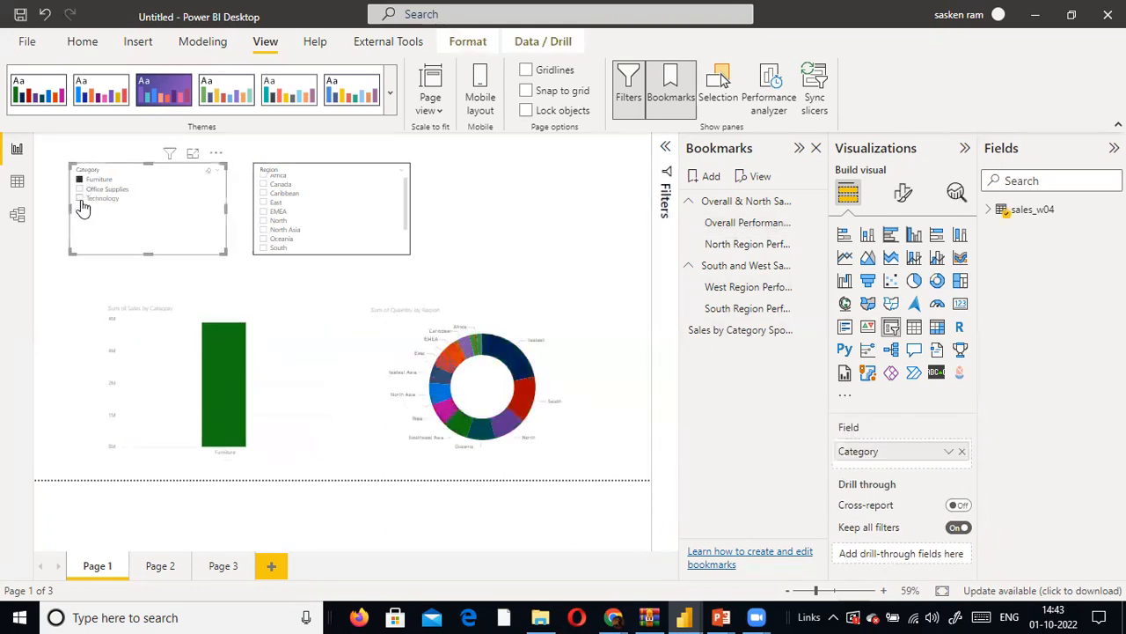
left_click(79, 198, "ctrl")
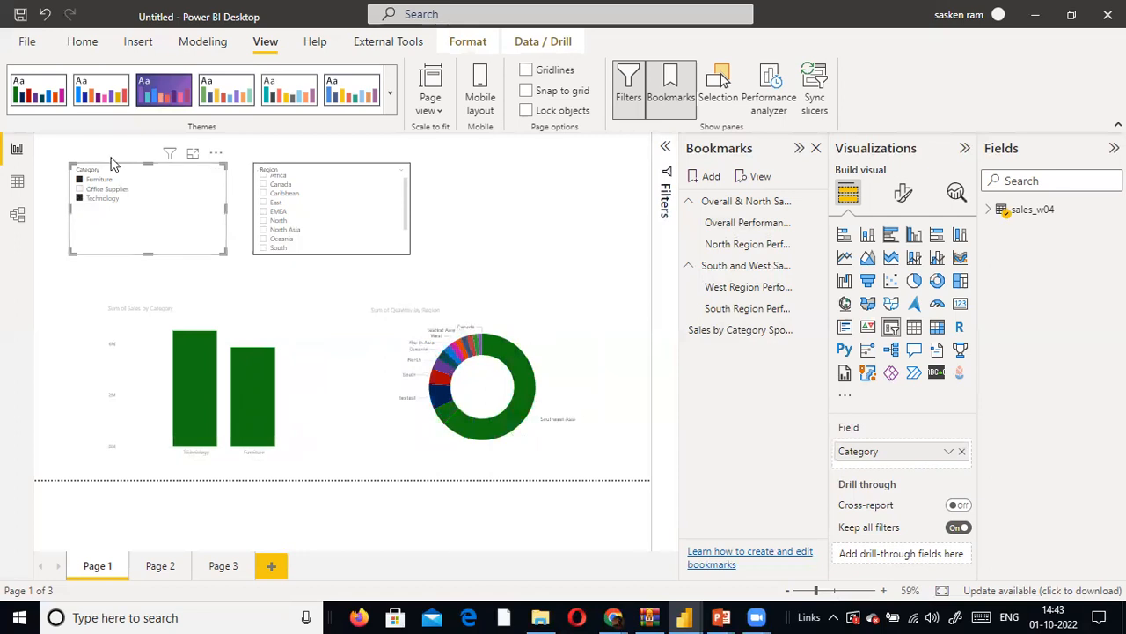
left_click(704, 176)
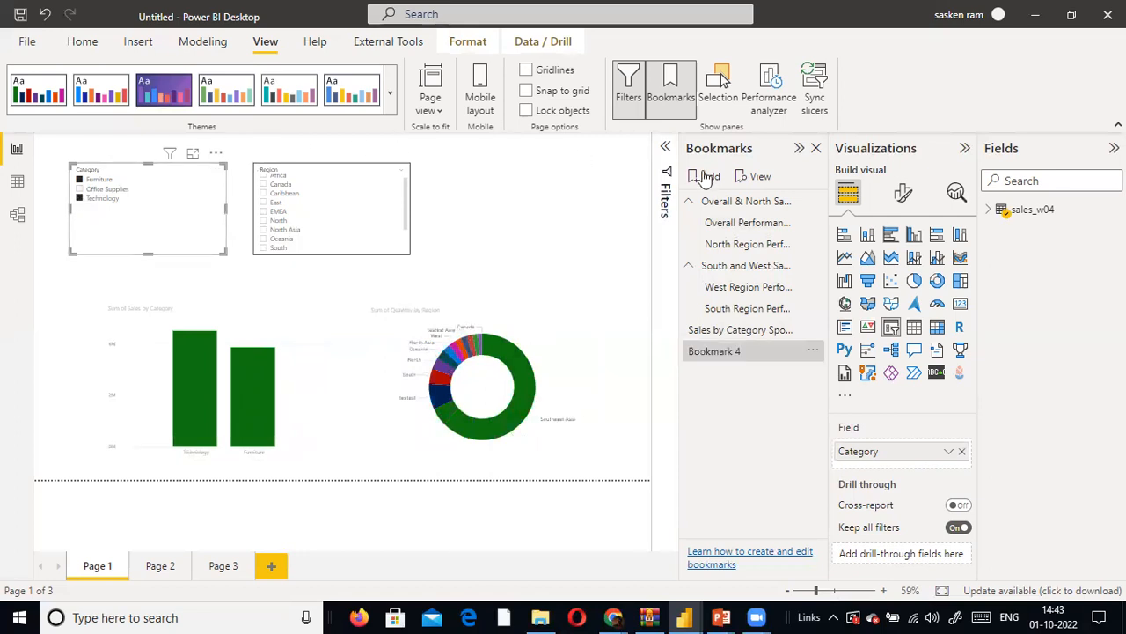
- Rename the new bookmark Furniture and Technology Sales Performance and apply it
double_click(741, 350)
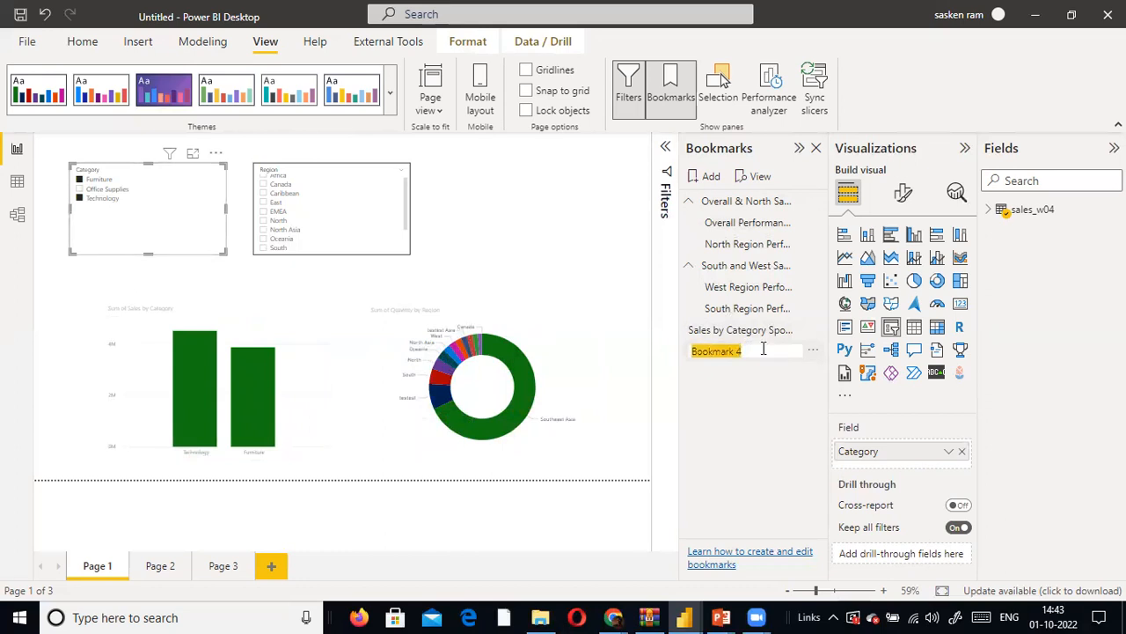
type("C")
type("Furniture")
type(" and Tech")
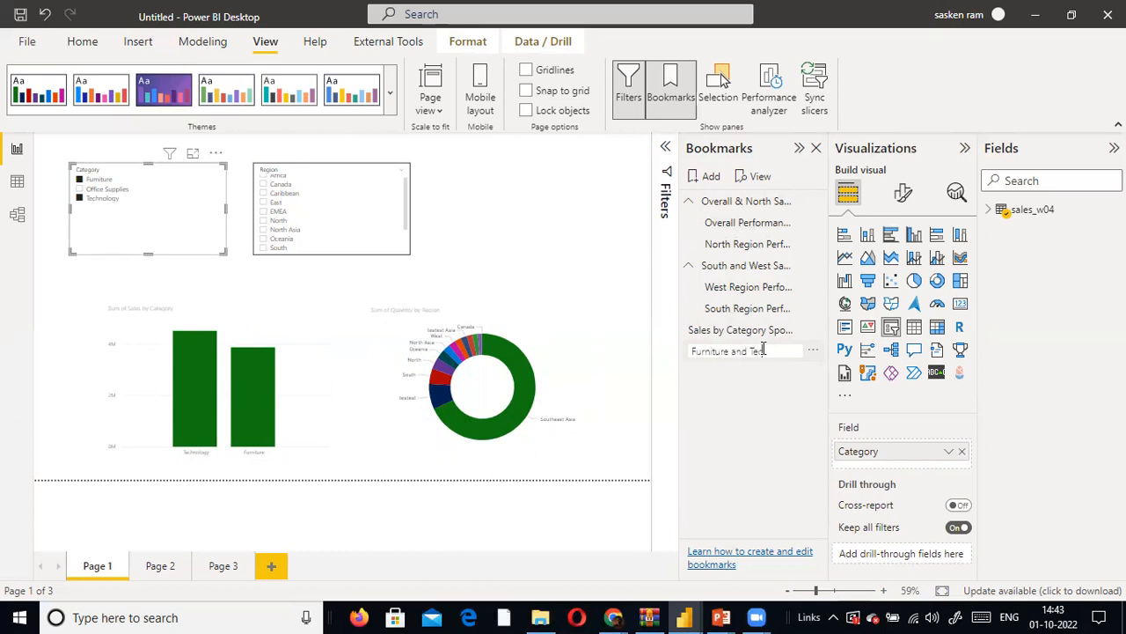
type("nology Sales Performance")
key("Return")
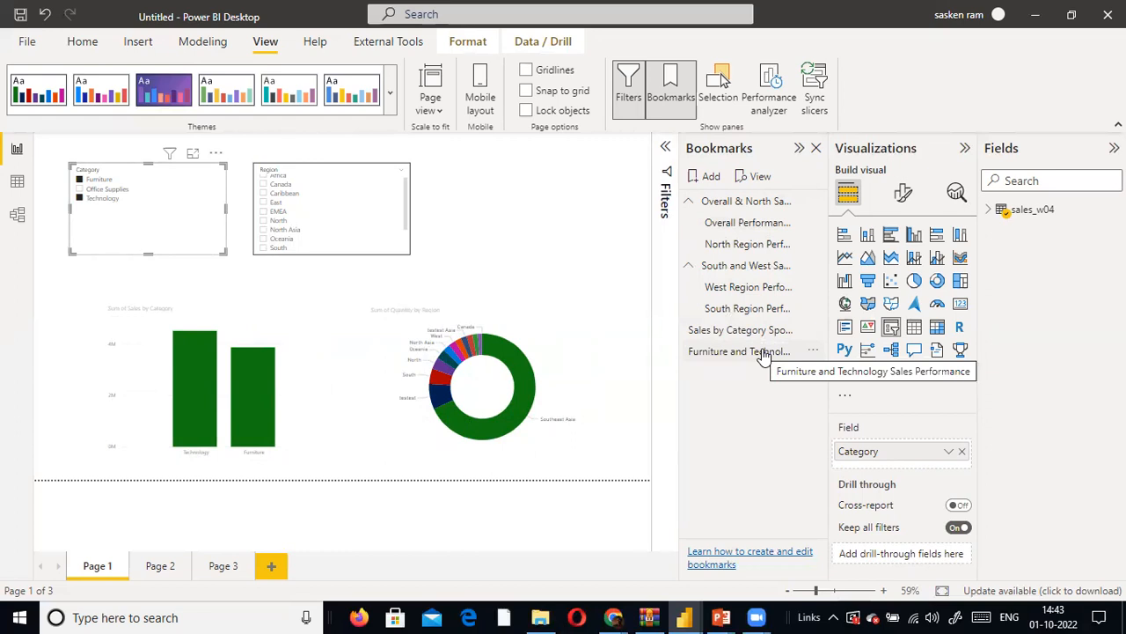
left_click(764, 353)
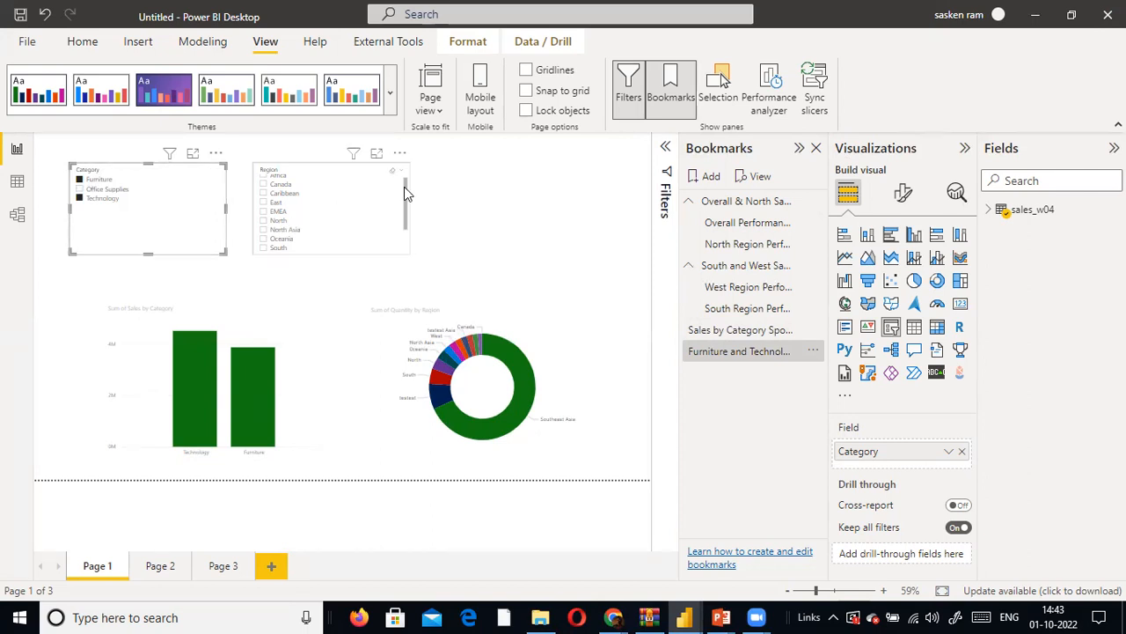
- Show the Selection pane and pick the Region and Category slicers in turn to identify their layer entries
left_click(717, 92)
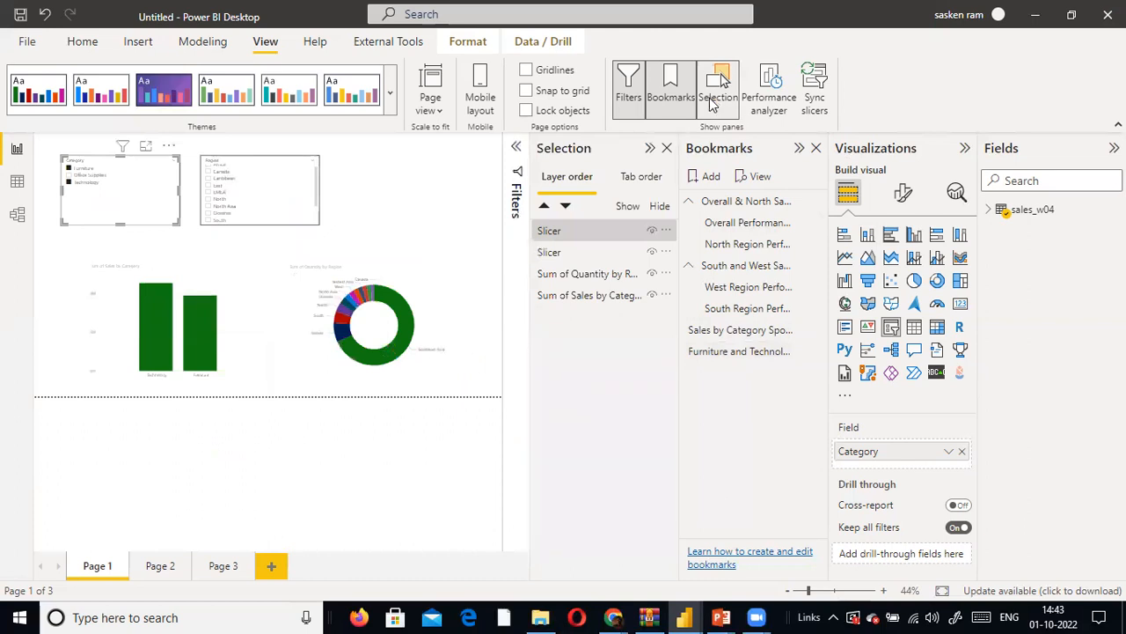
left_click(315, 227)
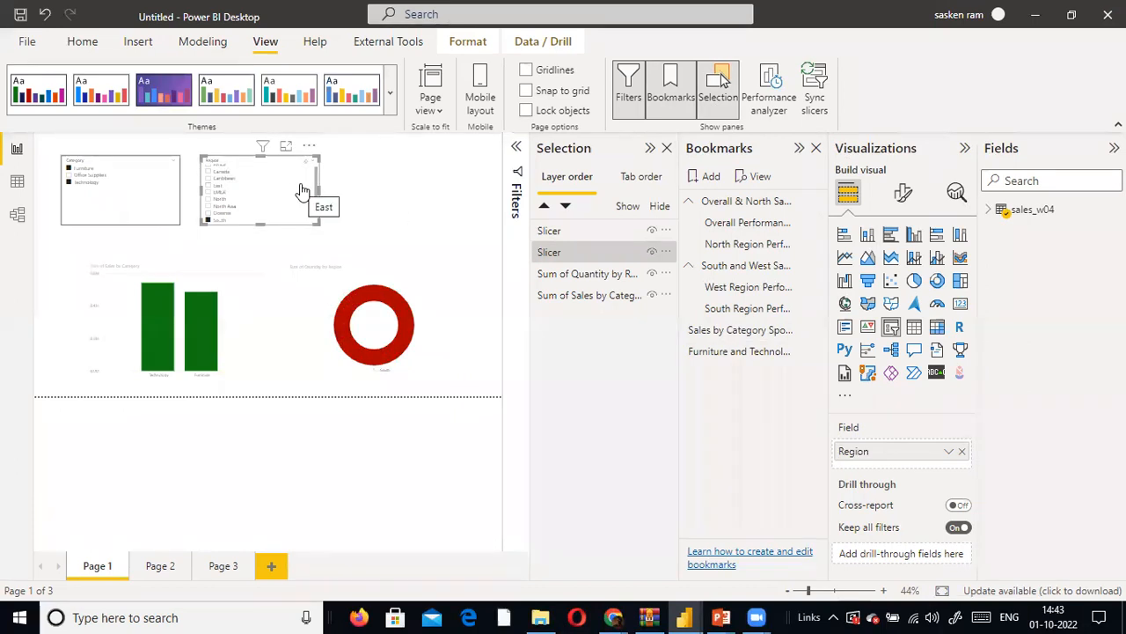
left_click(171, 195)
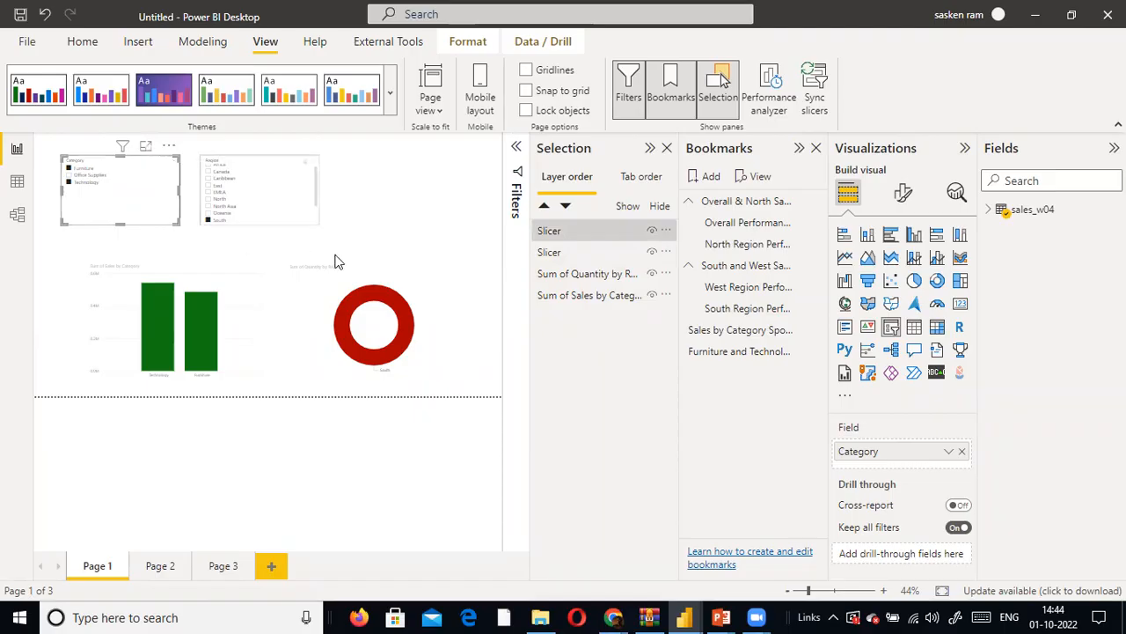
key("super+d")
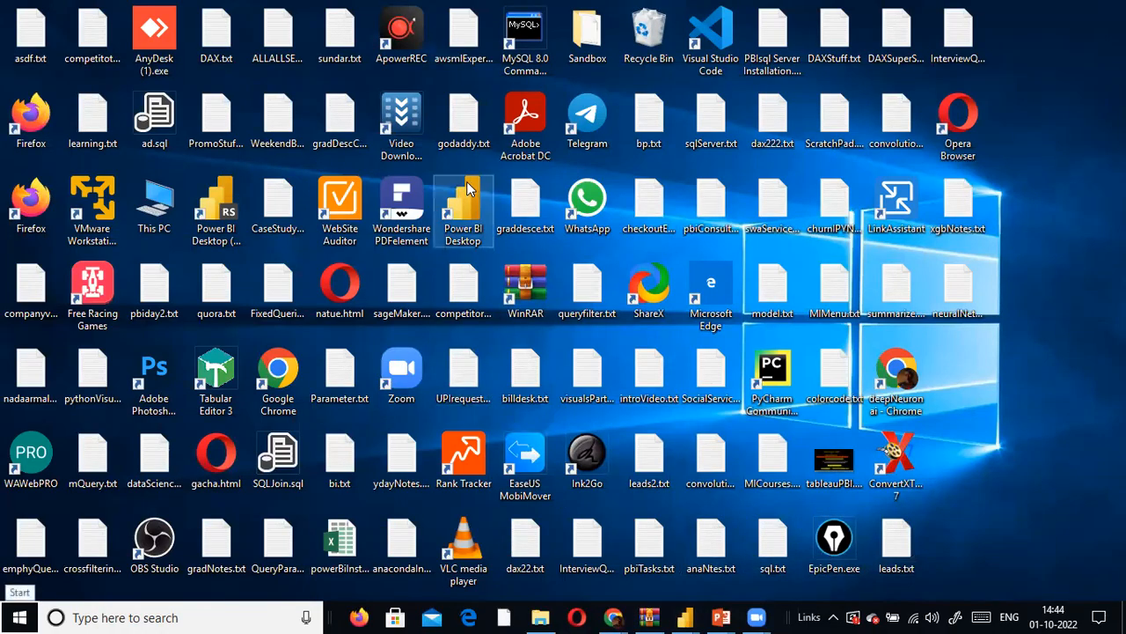
key("super+d")
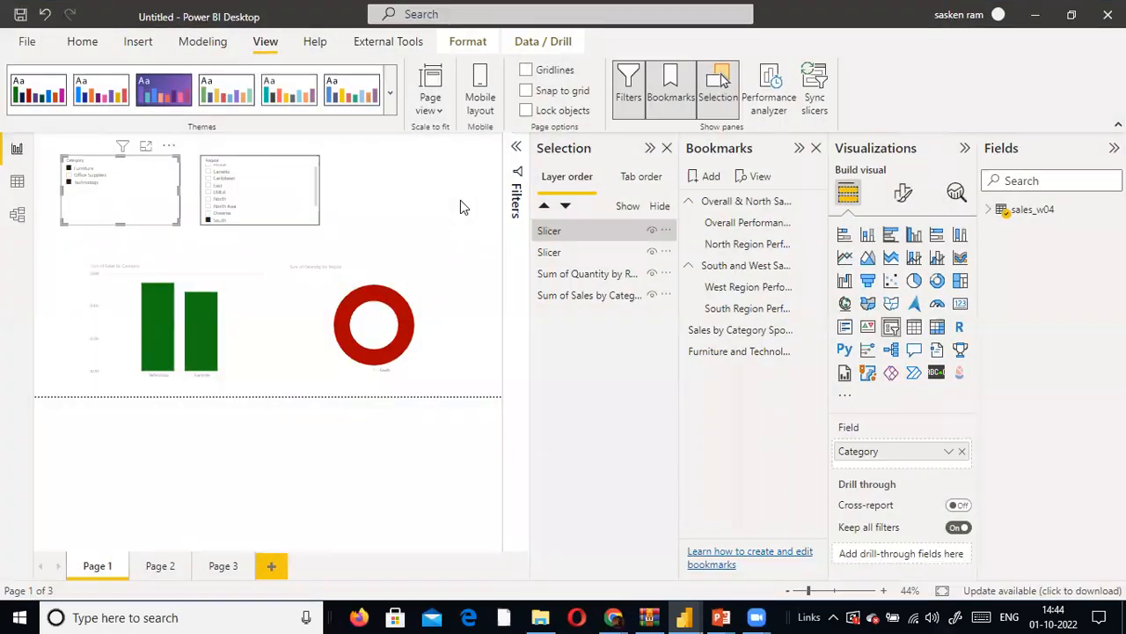
- Match the Region slicer, column chart and donut chart to their layer entries, and clear the Region slicer's selections
left_click(271, 216)
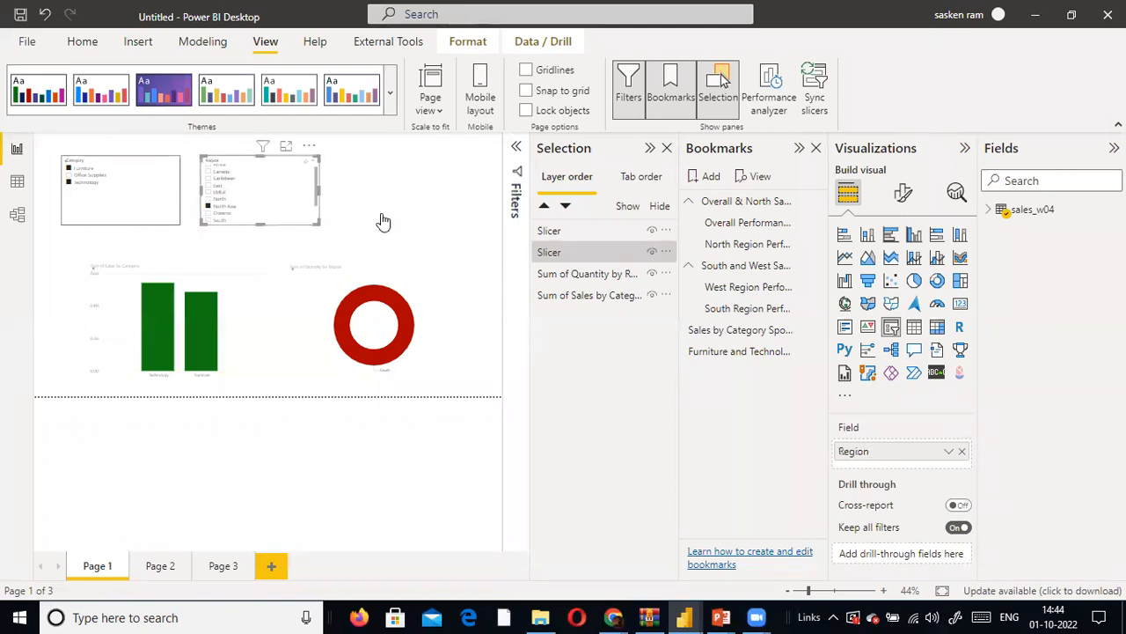
left_click(569, 254)
left_click(248, 330)
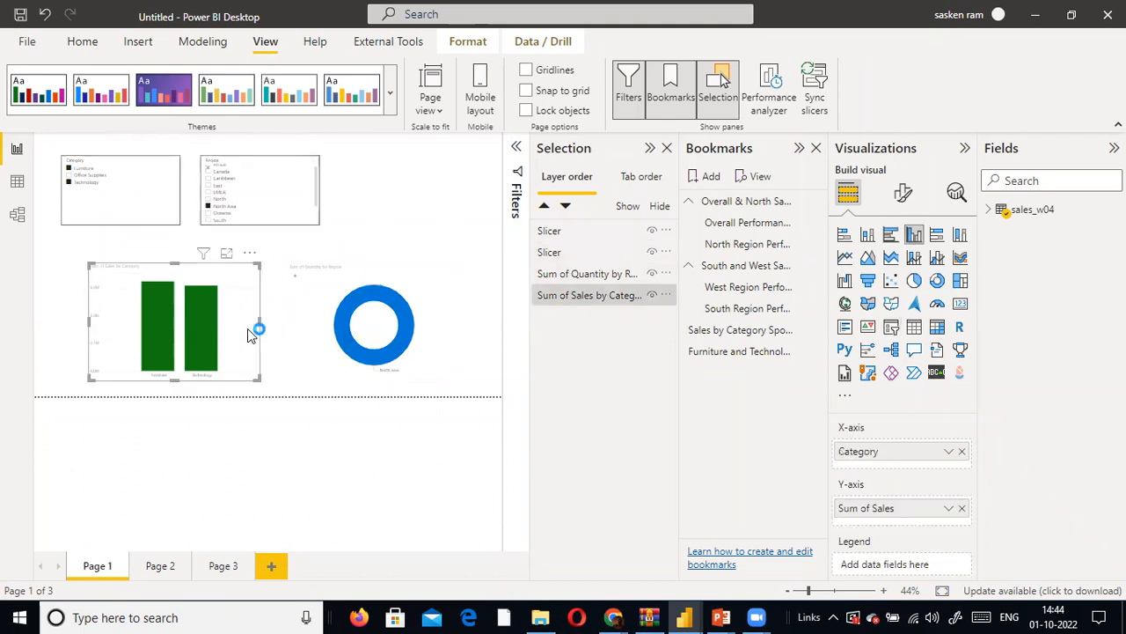
left_click(447, 353)
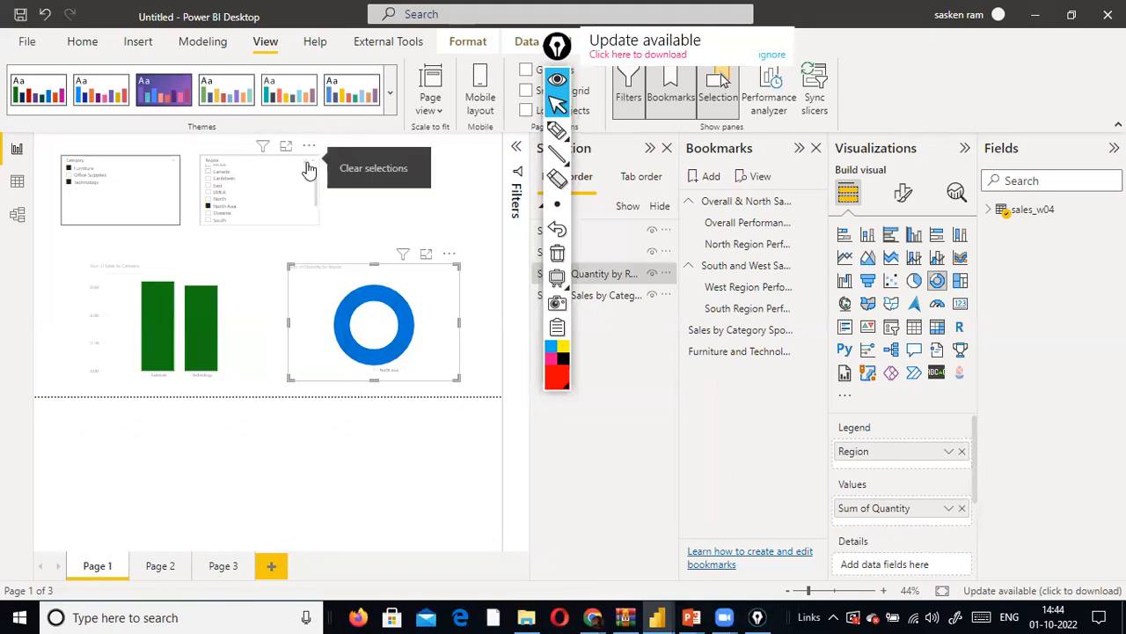
left_click(308, 168)
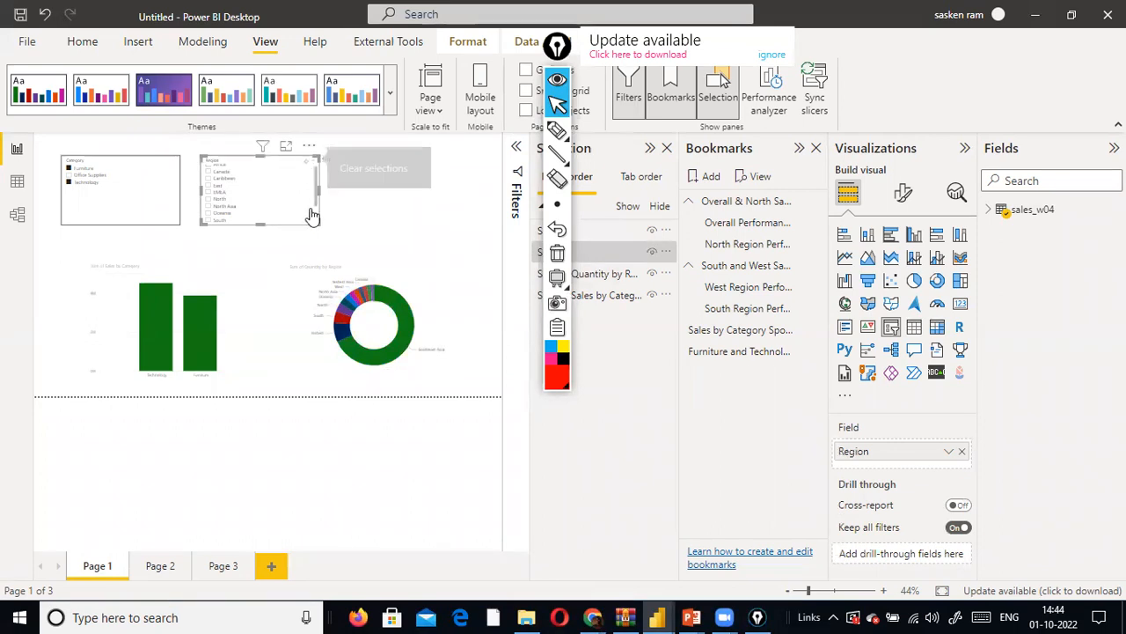
- Ignore the annotation tool's update notice and move its toolbar off the Selection pane
left_click(767, 57)
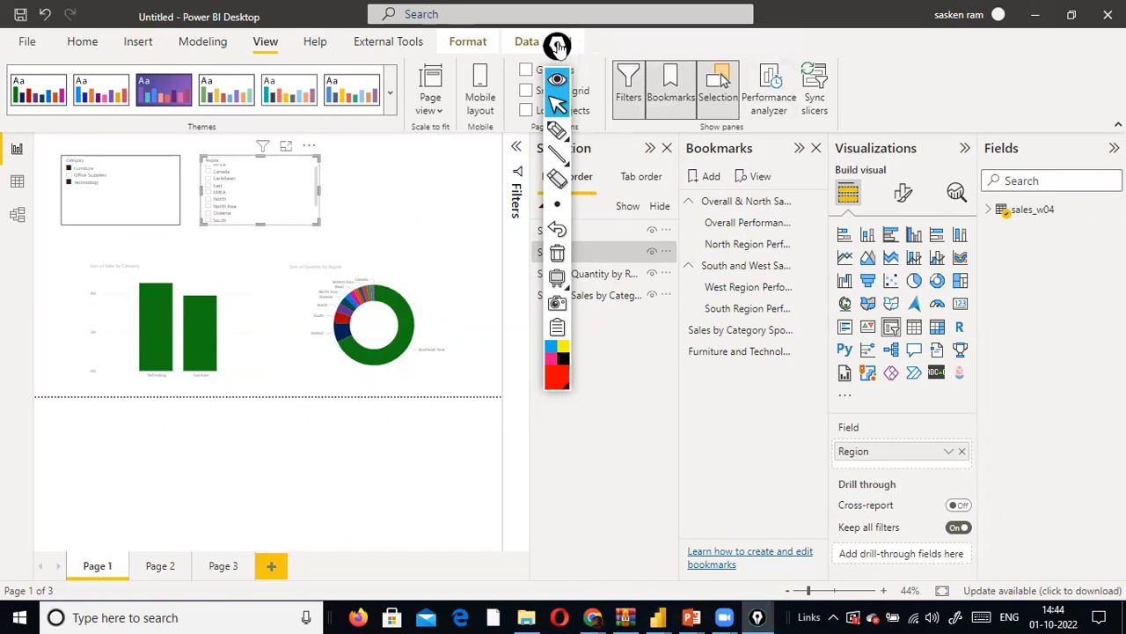
left_click_drag(558, 45, 1113, 396)
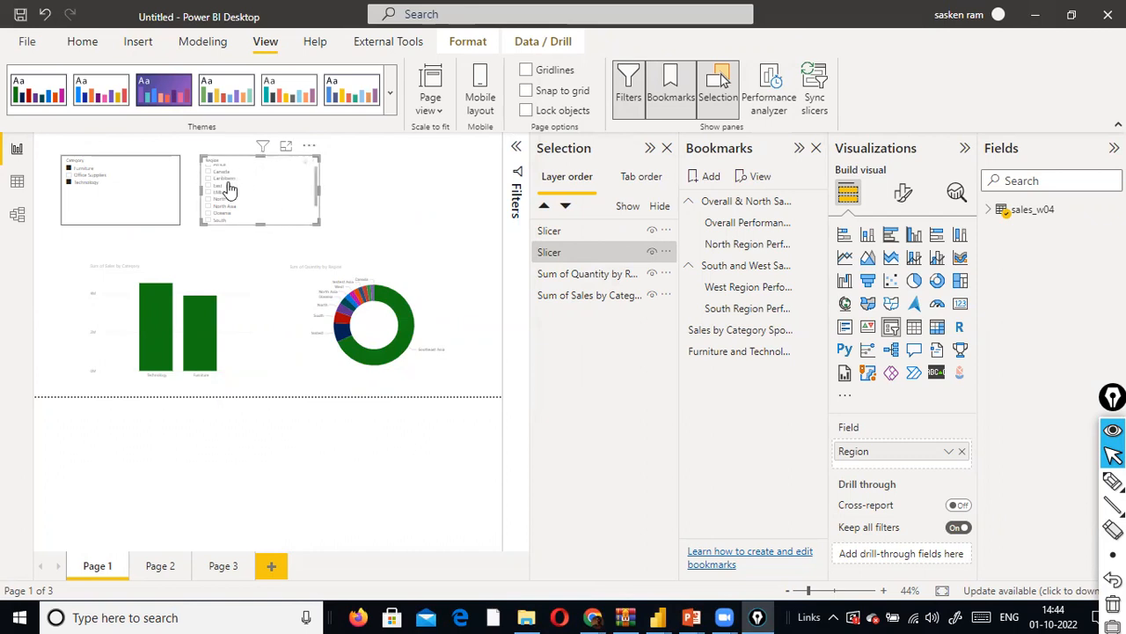
- Filter the Region slicer to Oceania and toggle the slicer's visibility, leaving it hidden on the page
left_click(66, 195)
left_click(282, 219)
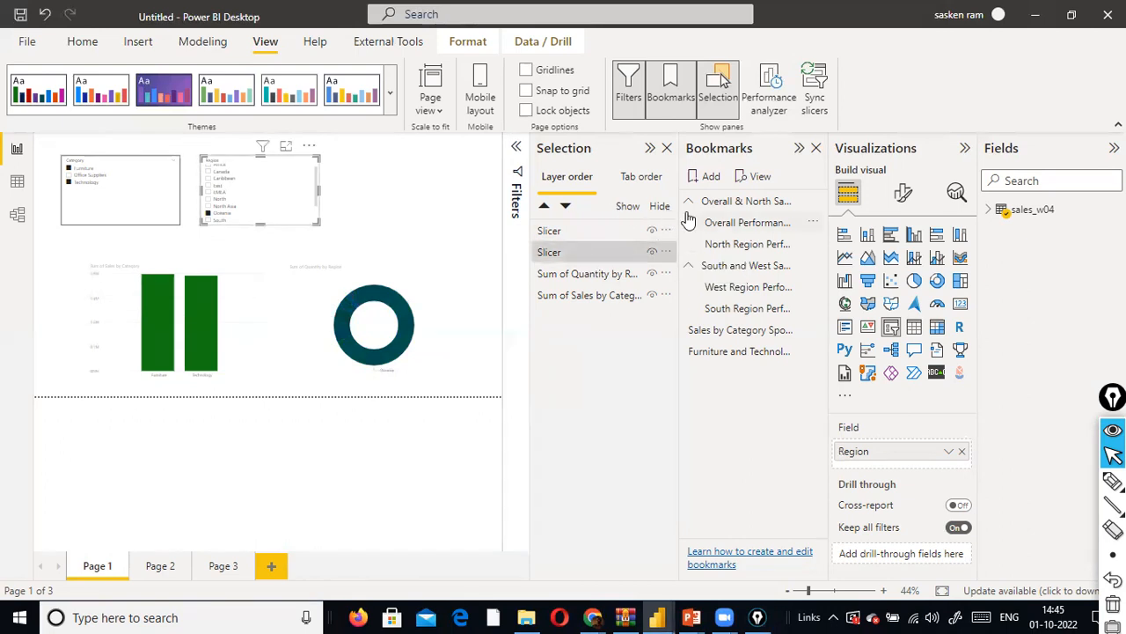
left_click(666, 252)
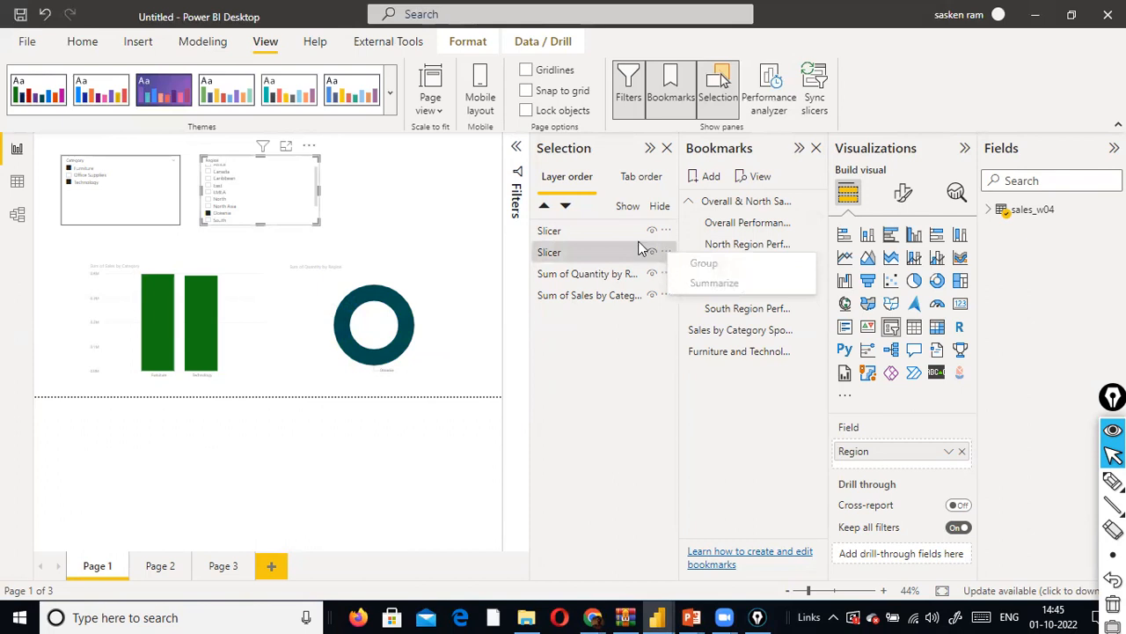
left_click(652, 253)
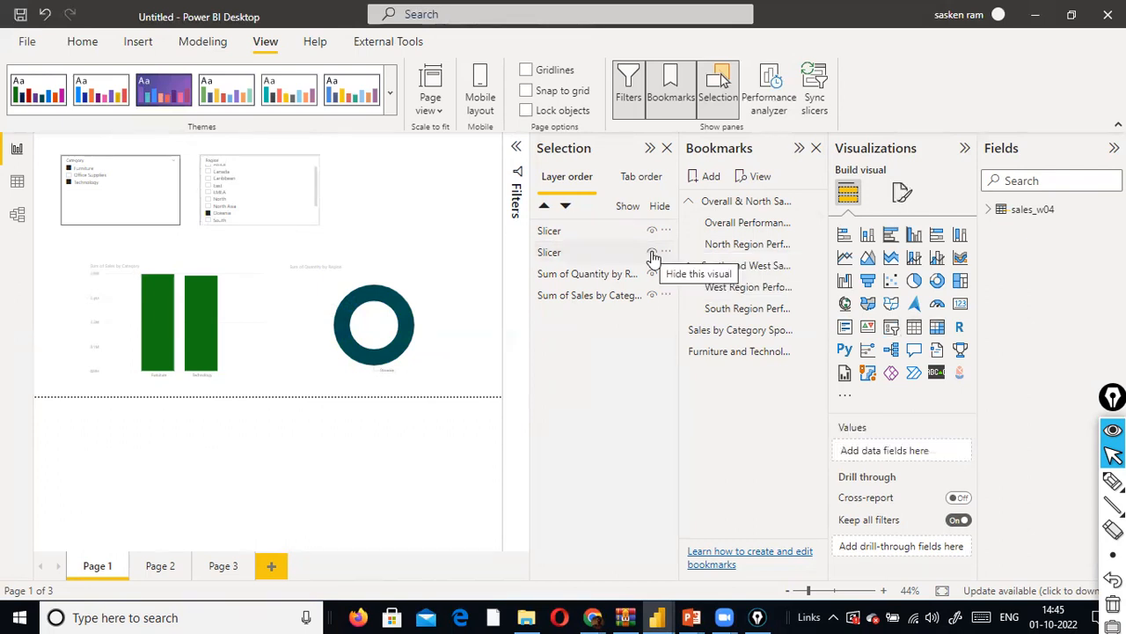
left_click(652, 253)
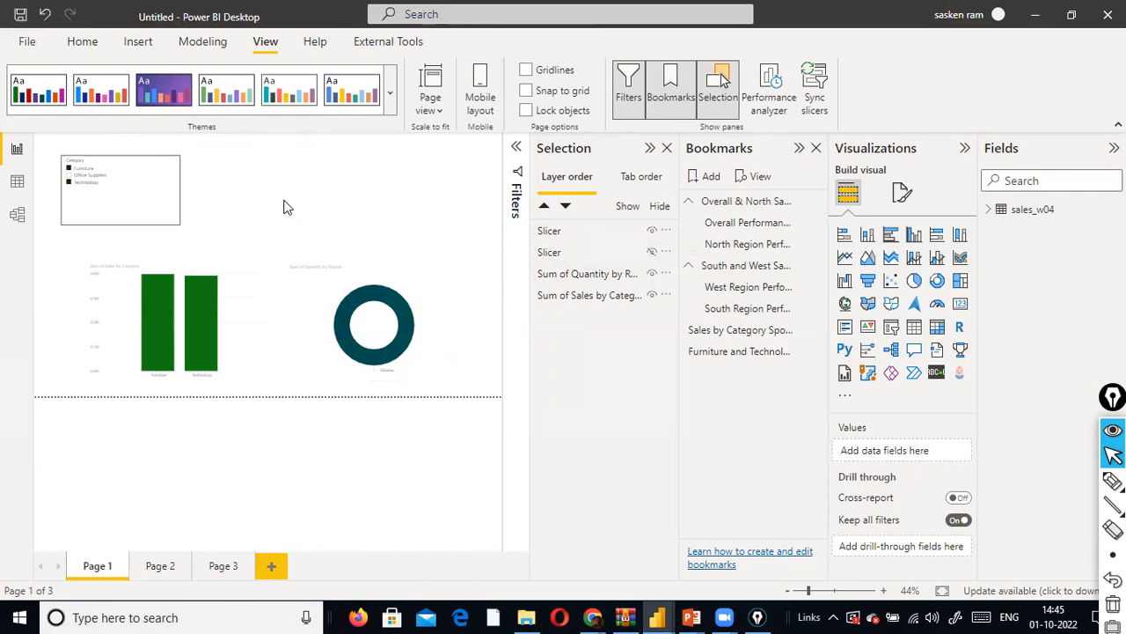
left_click(649, 255)
left_click(652, 254)
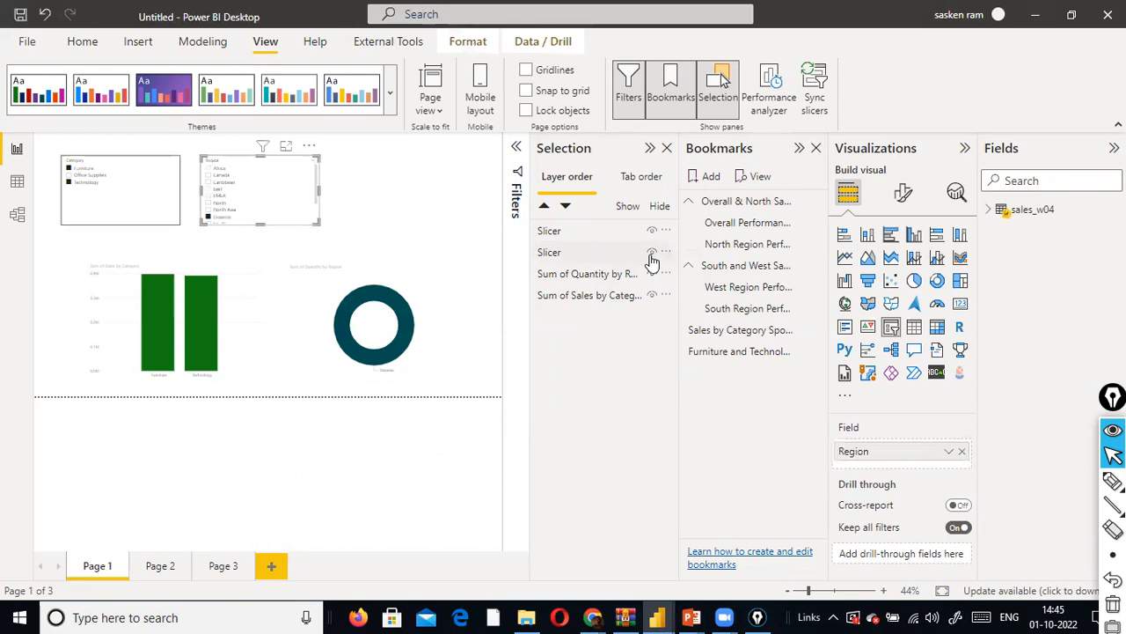
left_click(652, 255)
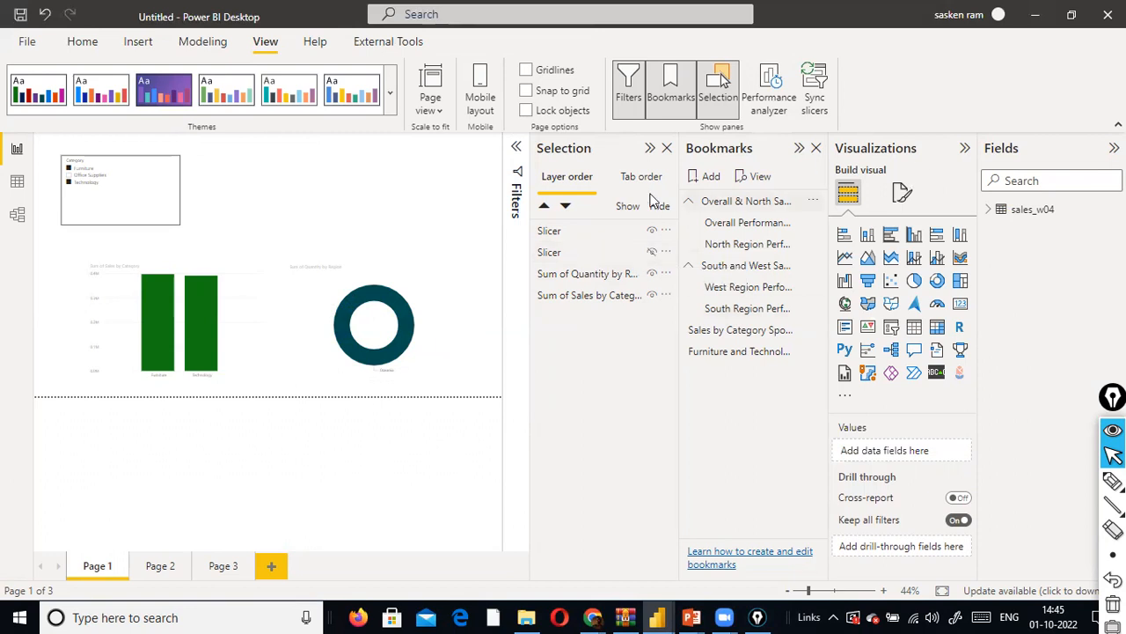
left_click(704, 178)
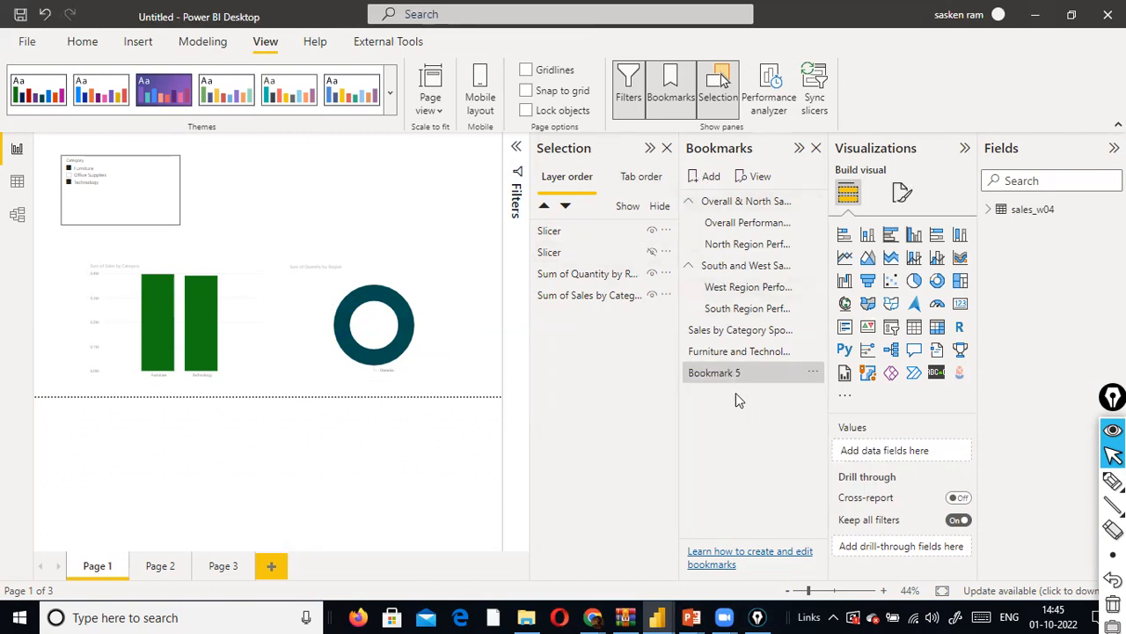
double_click(748, 373)
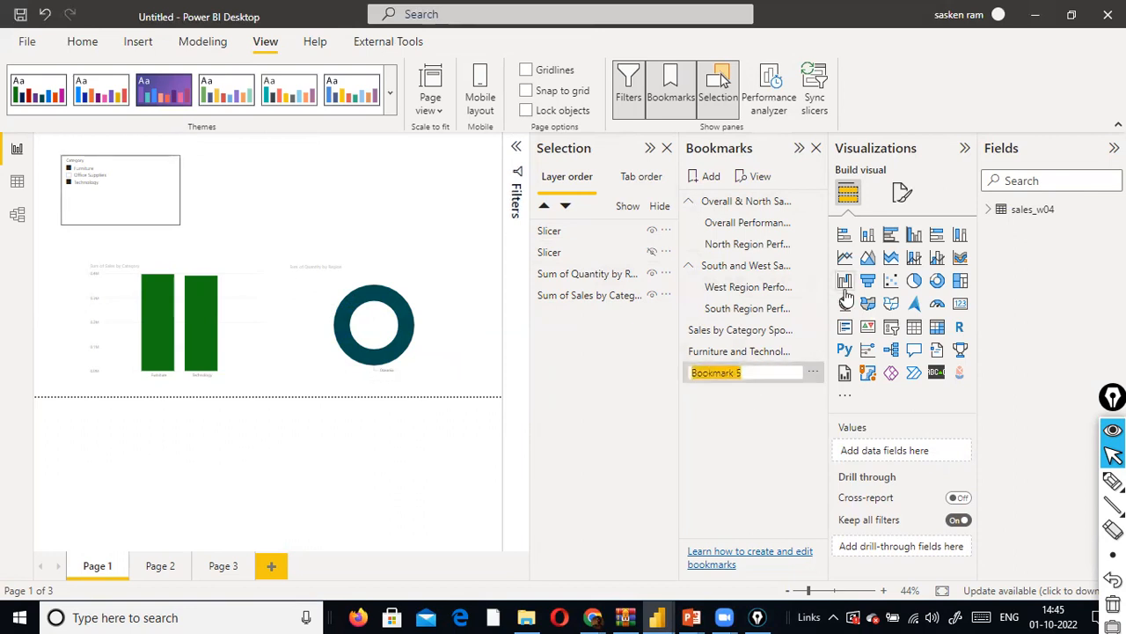
left_click(812, 374)
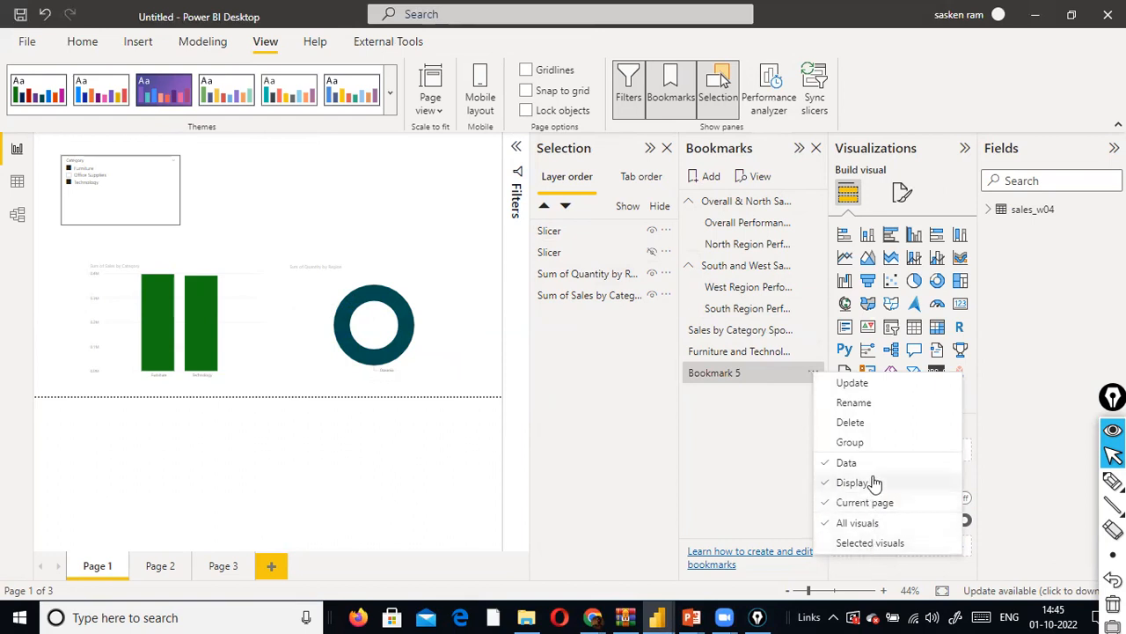
left_click(868, 423)
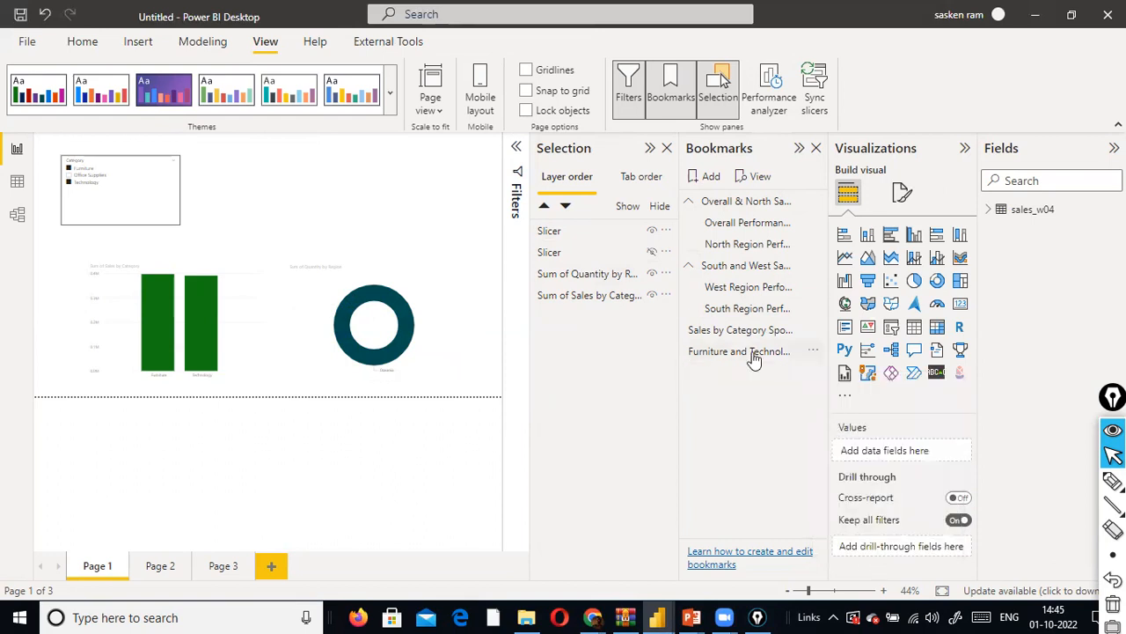
- Update the Furniture and Technology Sales Performance bookmark with the current view, including the hidden Region slicer
left_click(813, 352)
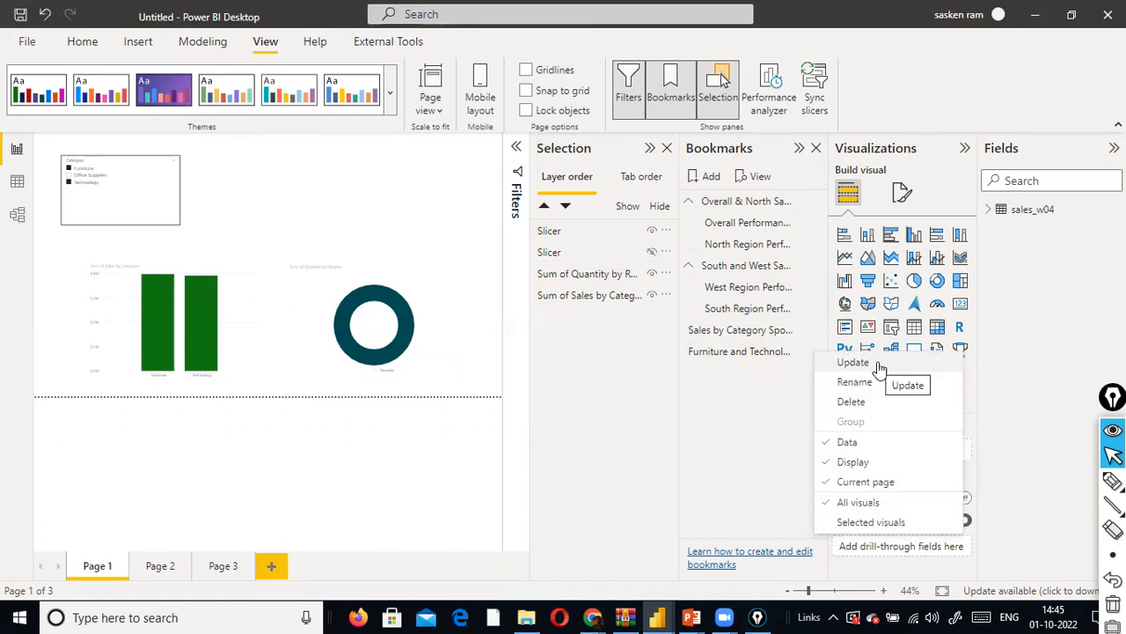
left_click(878, 364)
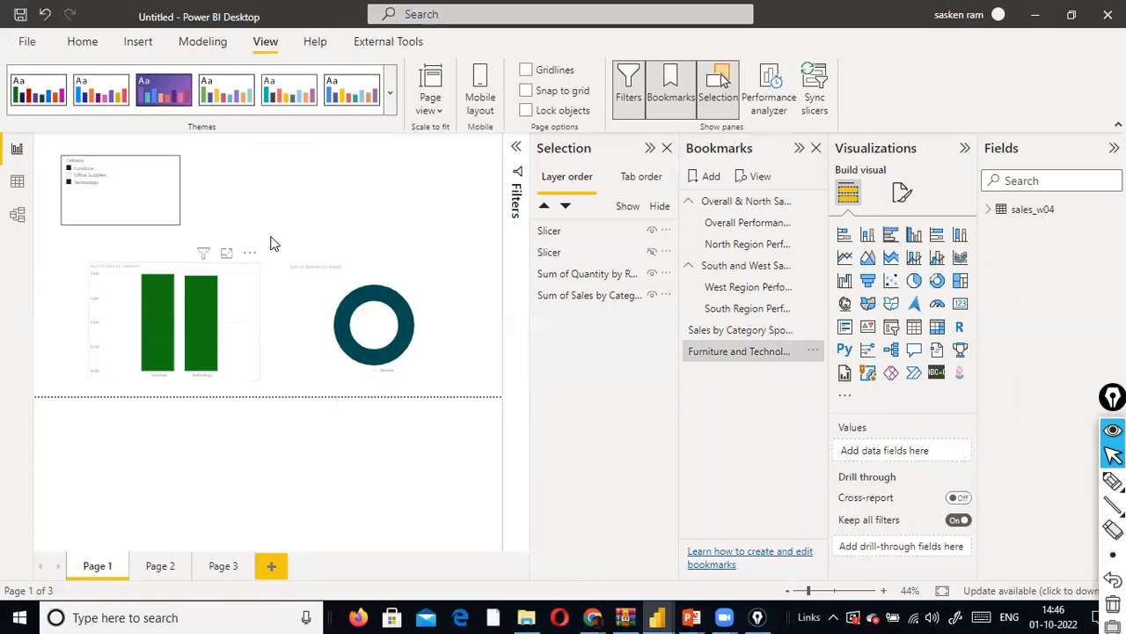
- Apply the Sales by Category spotlight, South Region and Furniture and Technology bookmarks in turn to compare their saved views
left_click(814, 352)
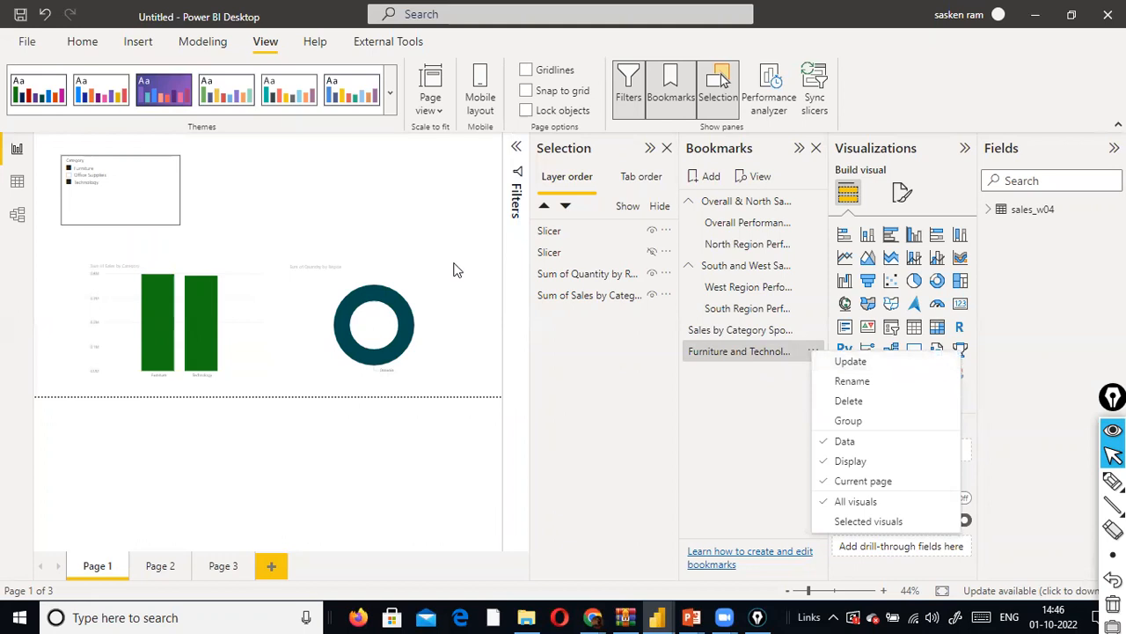
left_click(746, 352)
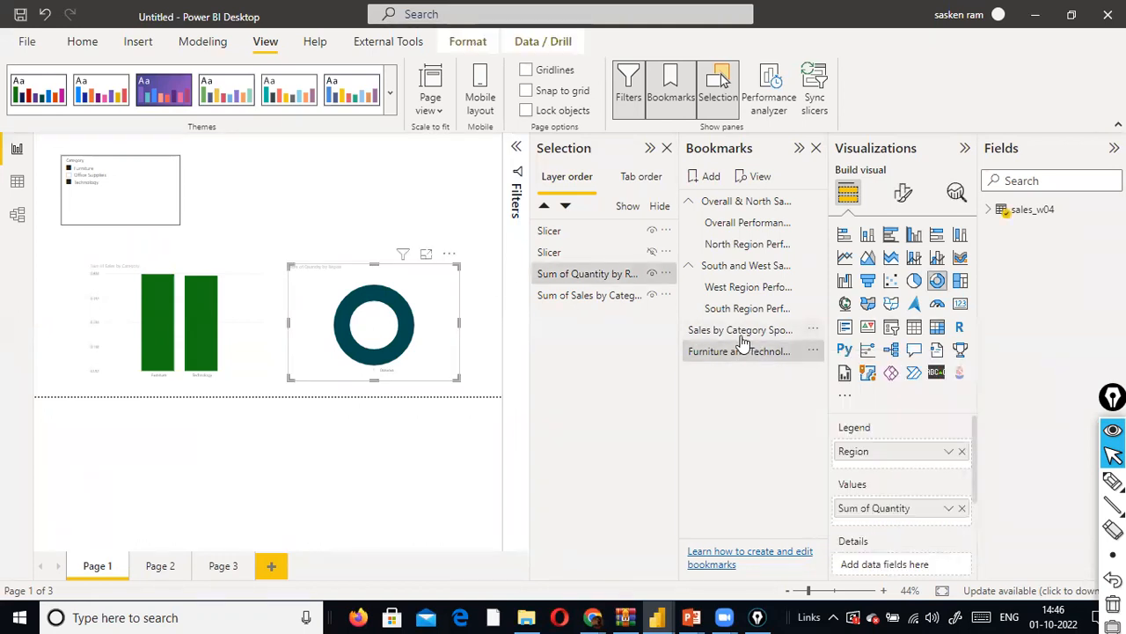
left_click(741, 334)
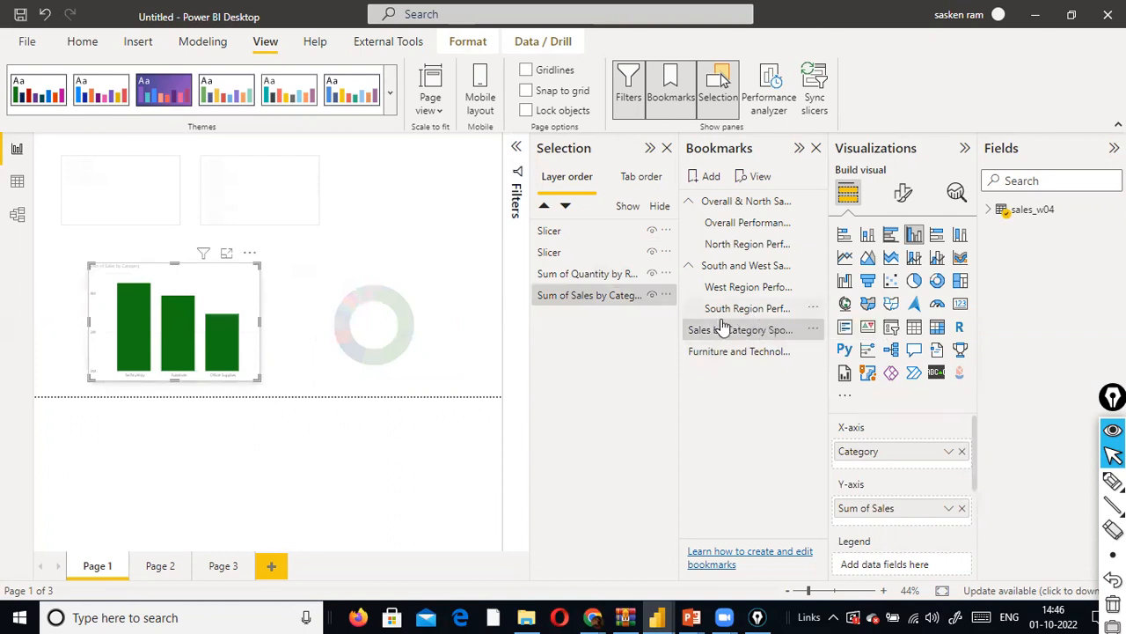
left_click(754, 312)
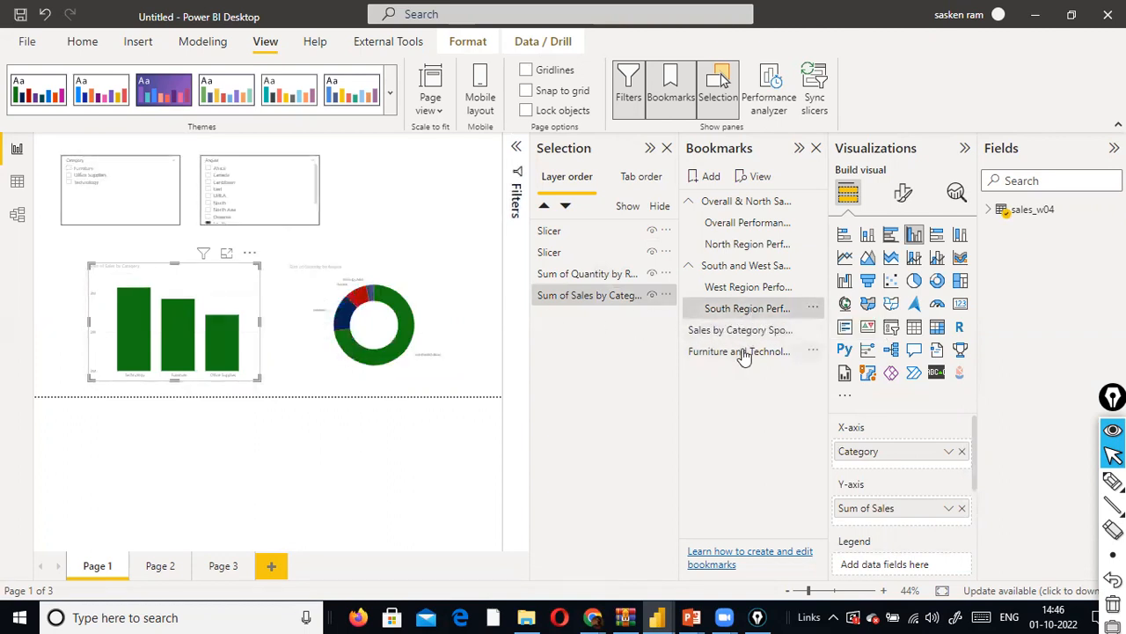
left_click(742, 354)
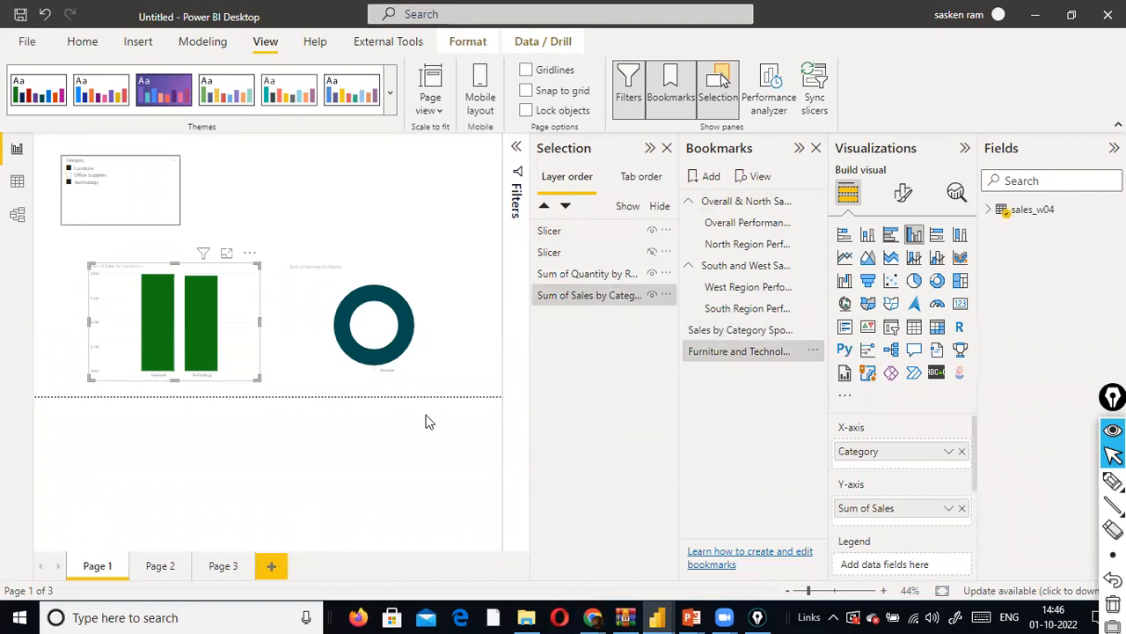
- Open Notepad and write "z order" in a blank note
key("super")
type("not")
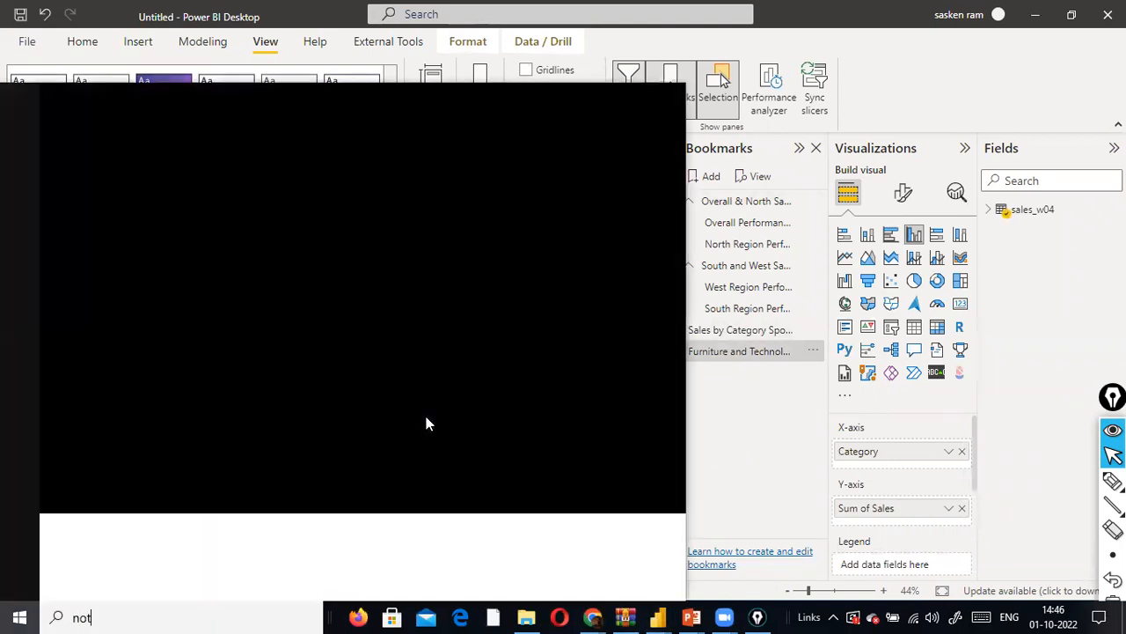
type("ep")
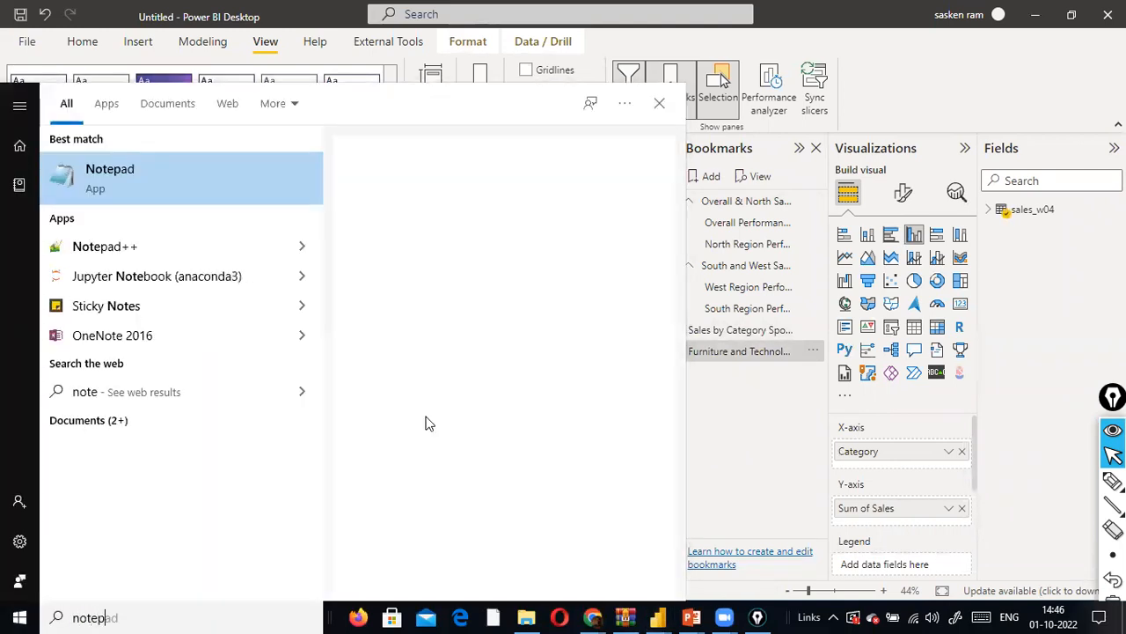
type("ad")
key("Return")
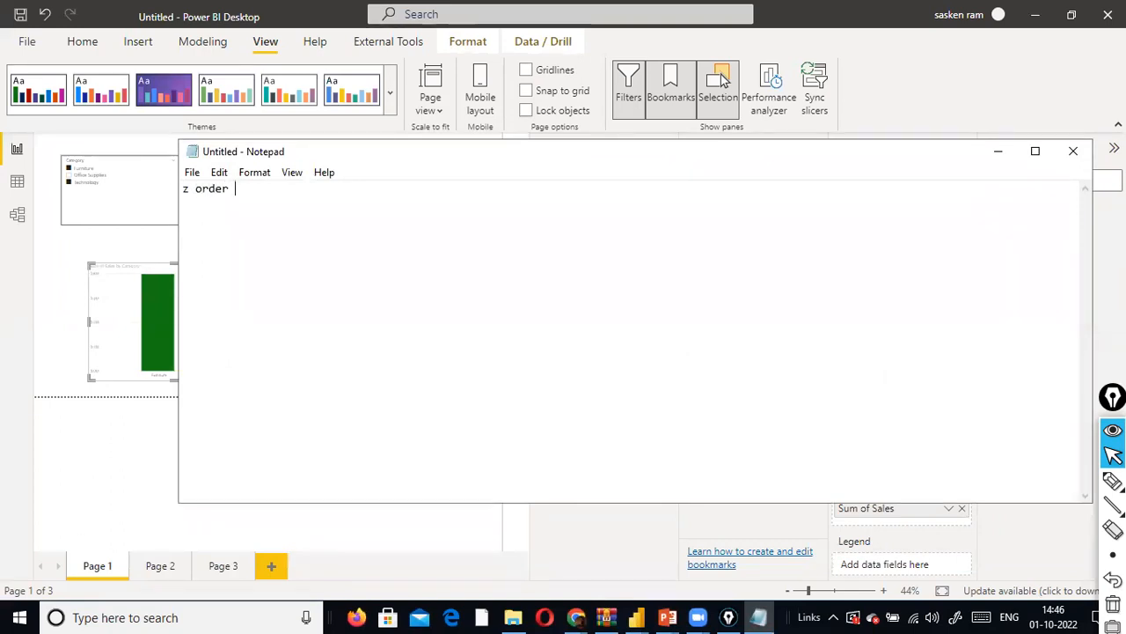
- Switch back to Power BI and move the Sum of Sales by Category chart above the Sum of Quantity donut in the layer order
key("alt+Tab")
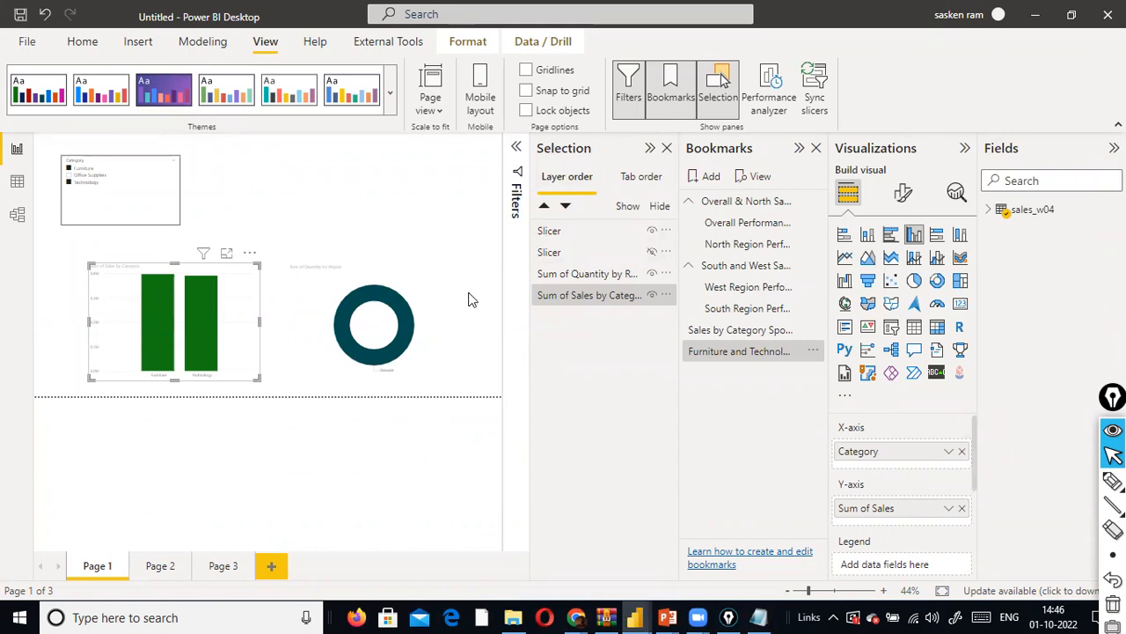
mouse_move(606, 280)
left_mouse_down()
mouse_move(627, 262)
mouse_move(635, 274)
mouse_move(616, 274)
left_mouse_up()
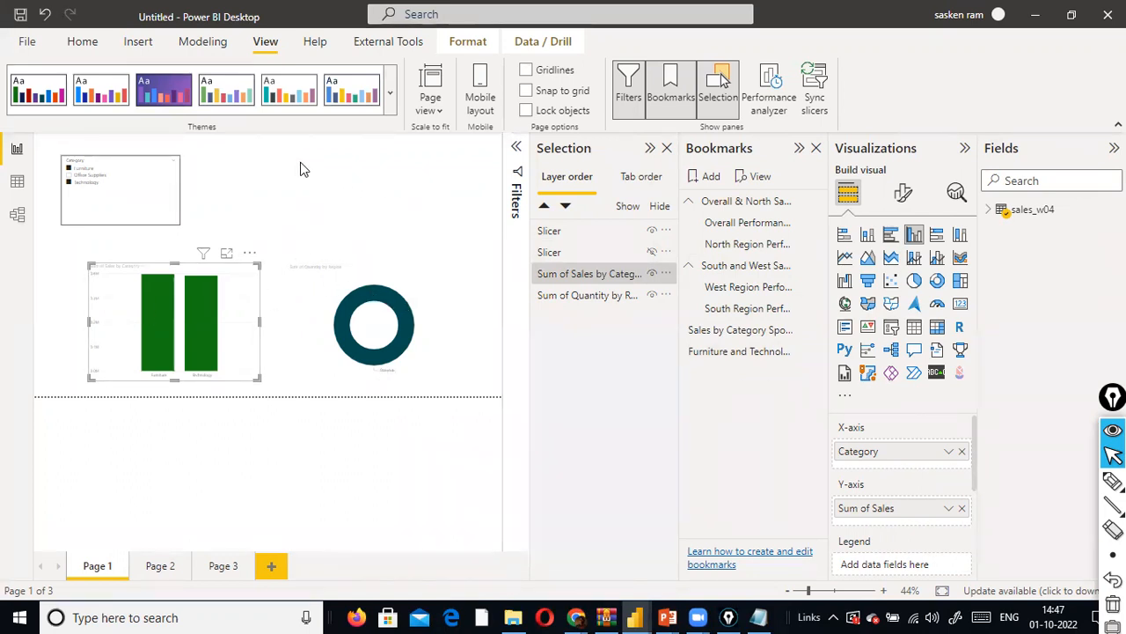
left_click(141, 42)
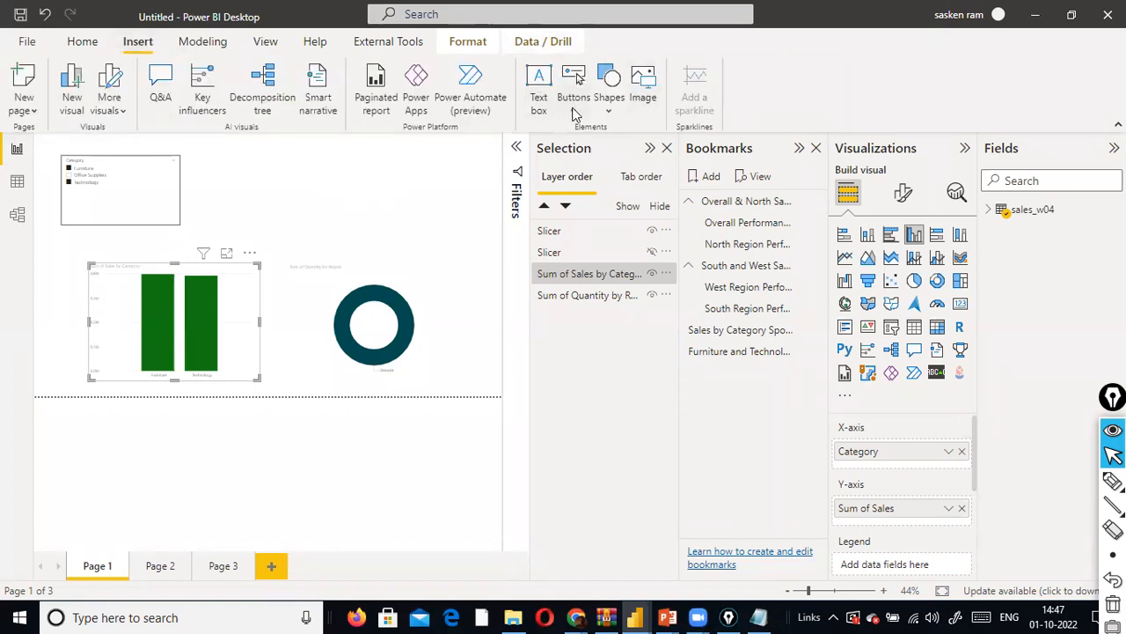
left_click(642, 95)
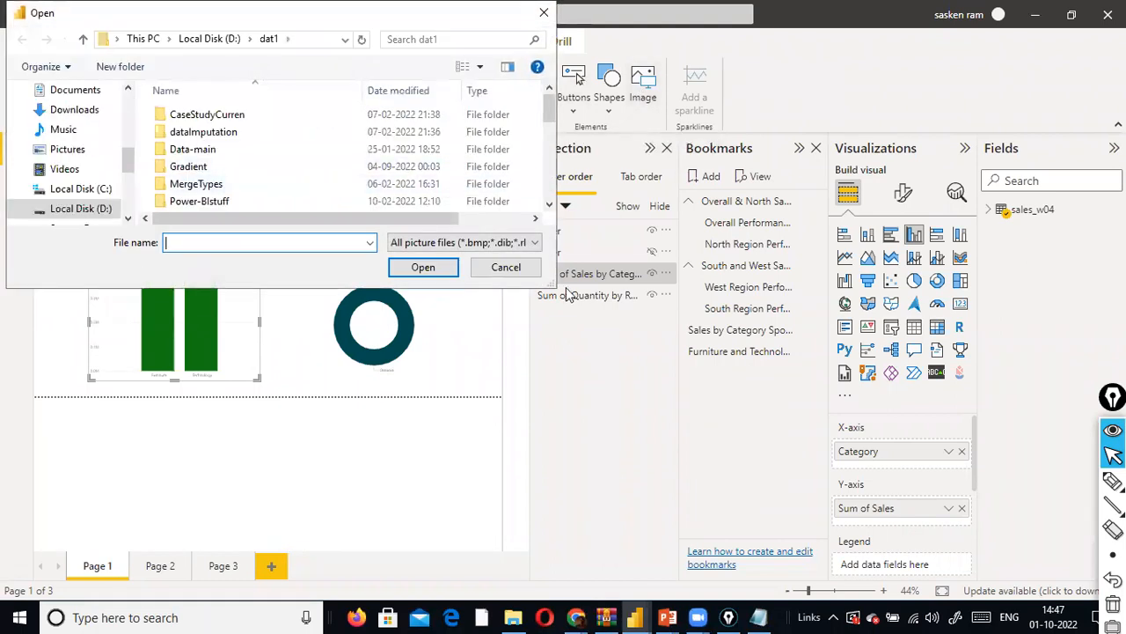
left_click(502, 270)
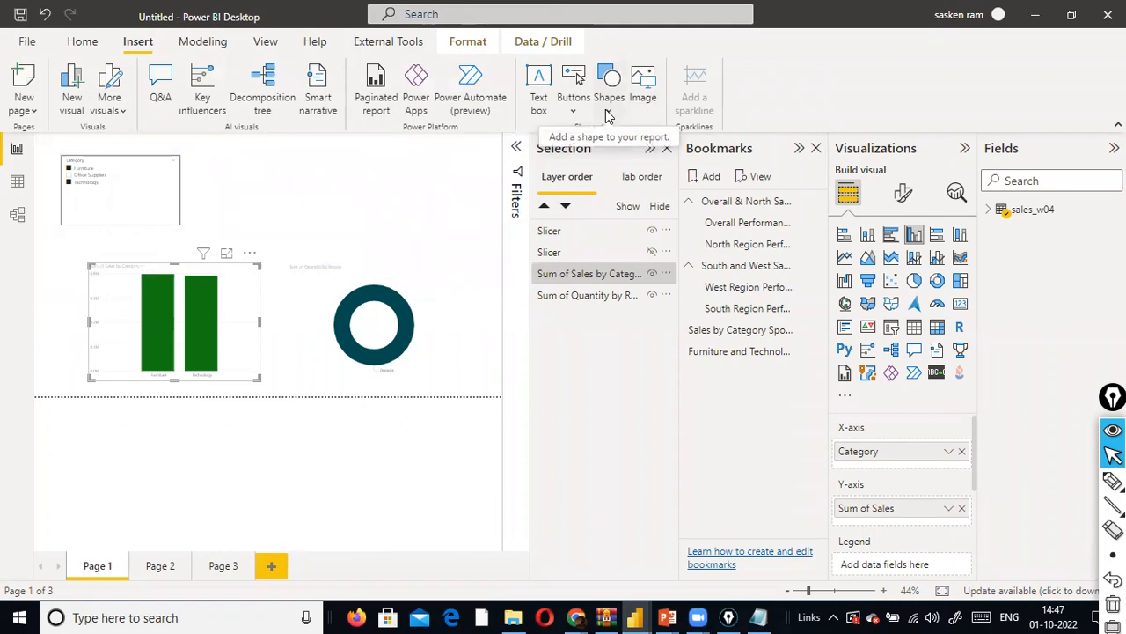
- Try placing a blank button in the empty page area beside the Category slicer
left_click(573, 88)
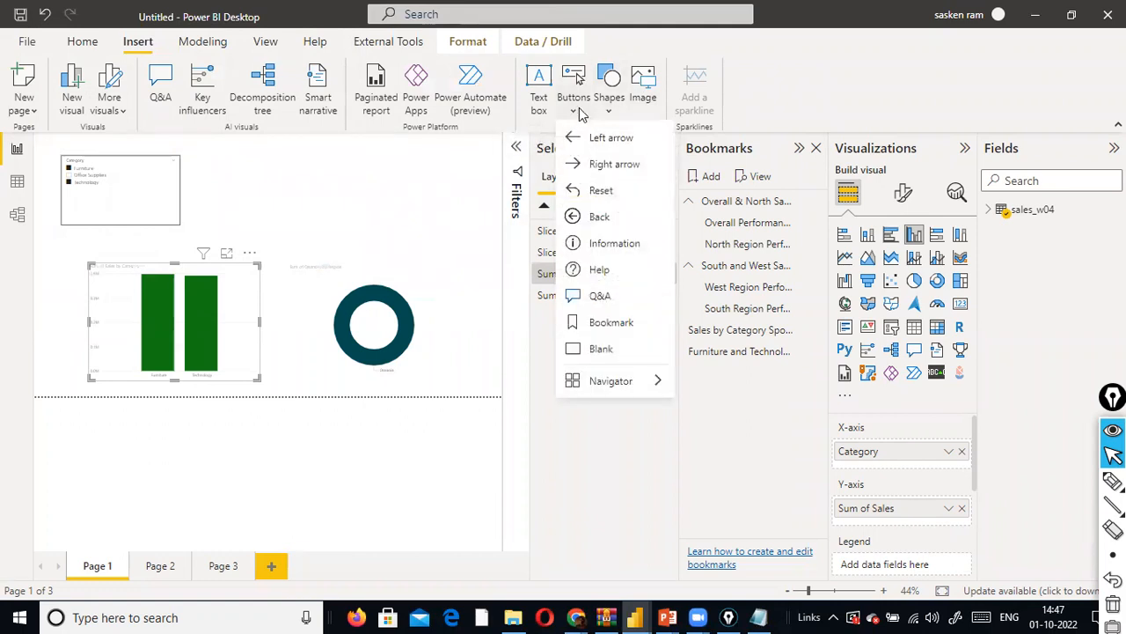
left_click(578, 349)
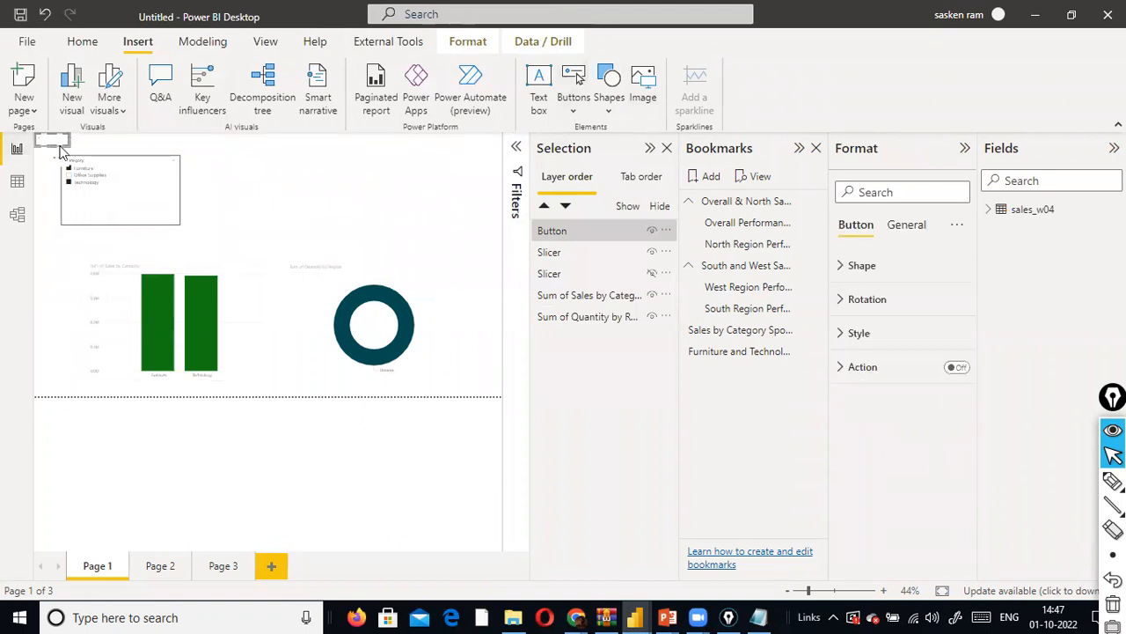
left_click_drag(58, 143, 312, 193)
left_click(312, 174)
left_click(356, 193)
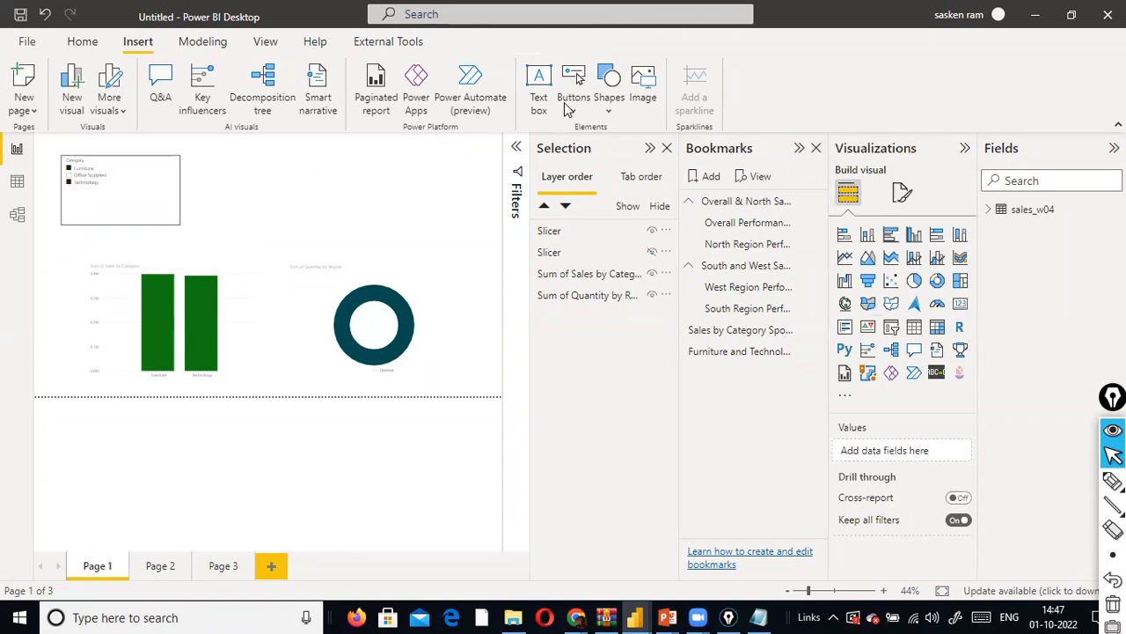
- Insert a rounded rectangle above the donut chart and make it narrower and taller
left_click(607, 83)
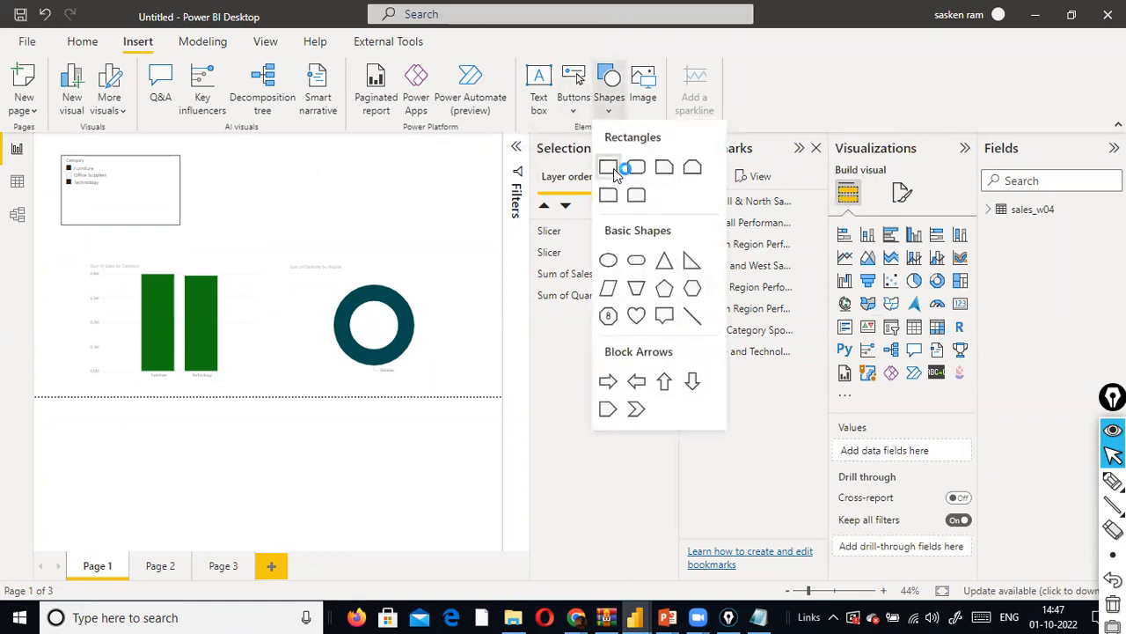
left_click(635, 164)
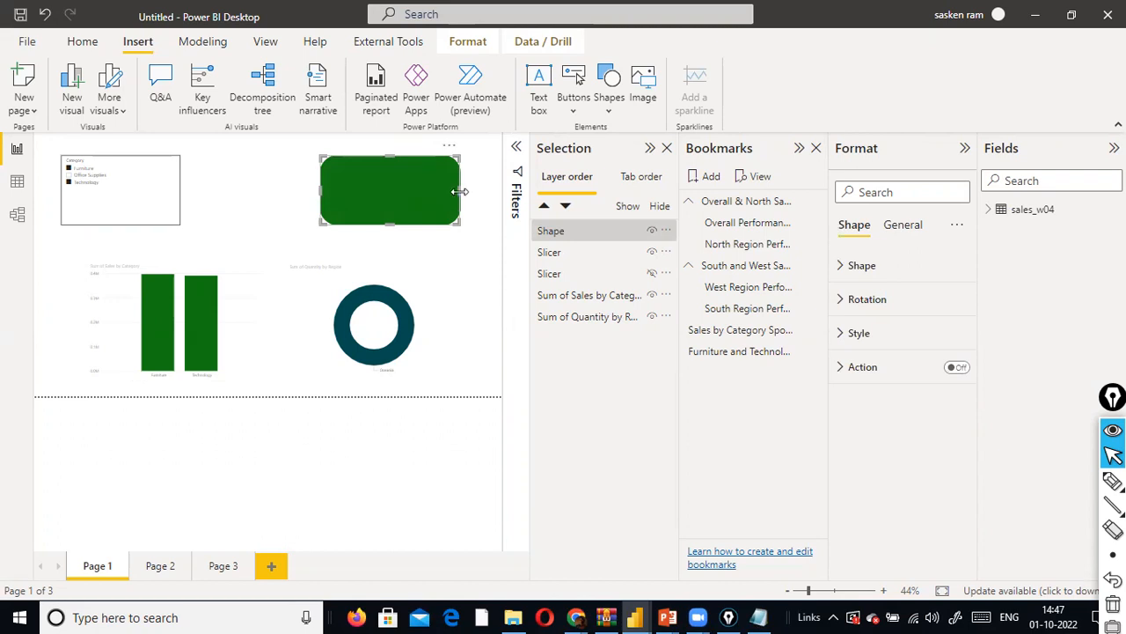
left_click_drag(460, 191, 414, 189)
left_click_drag(368, 222, 375, 254)
- Move the rounded rectangle to the page's upper-left corner and fit a narrower Category slicer directly beside it
mouse_move(168, 191)
left_mouse_down()
mouse_move(215, 189)
mouse_move(171, 194)
left_mouse_up()
left_click_drag(385, 217, 106, 201)
left_click_drag(195, 208, 213, 173)
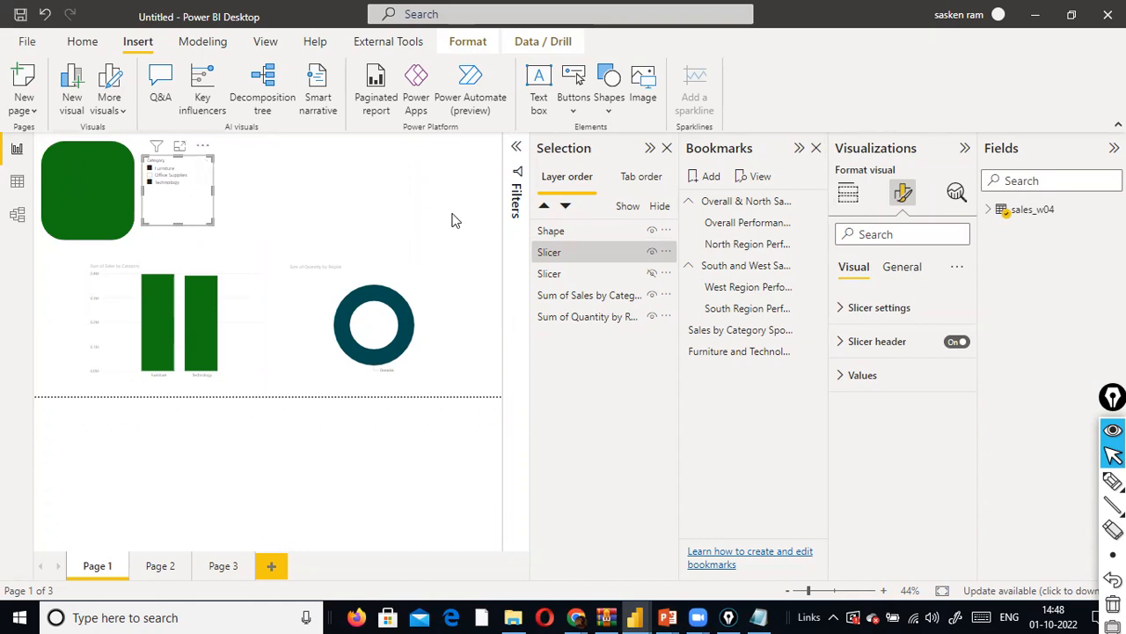
- Turn on the Action setting for the rounded rectangle
left_click(552, 233)
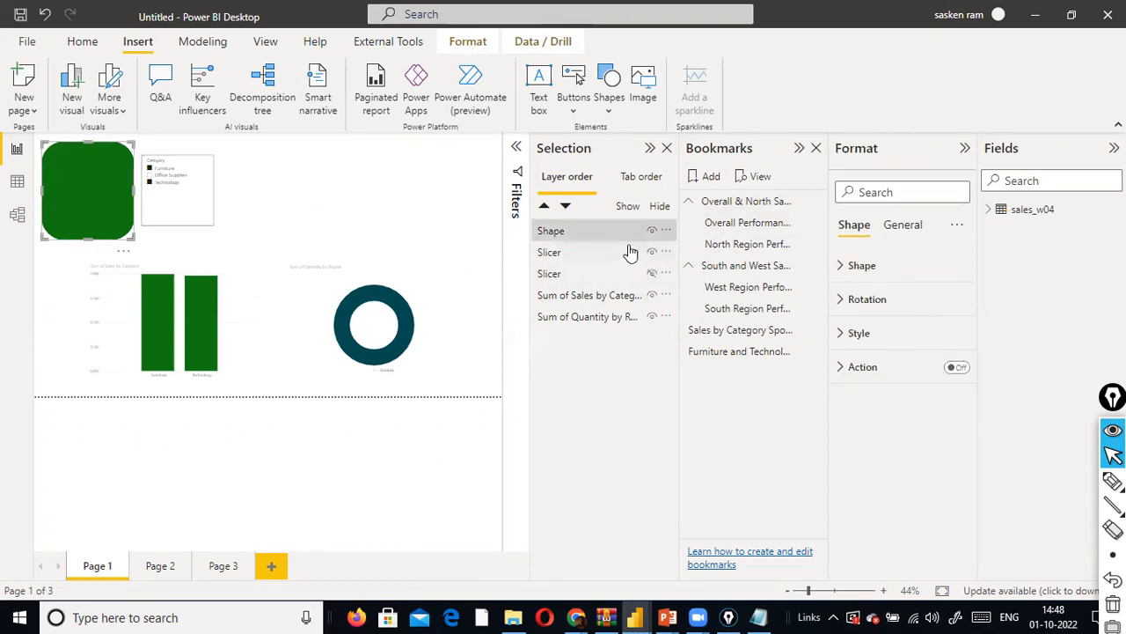
left_click(843, 374)
left_click(957, 368)
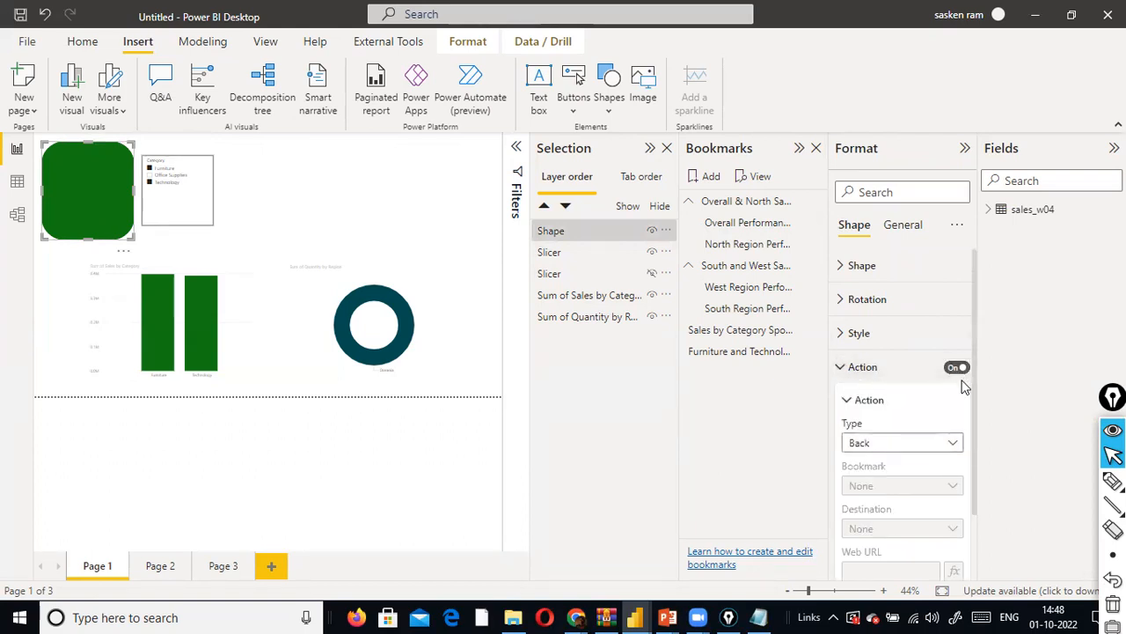
left_click(270, 232)
left_click(196, 220)
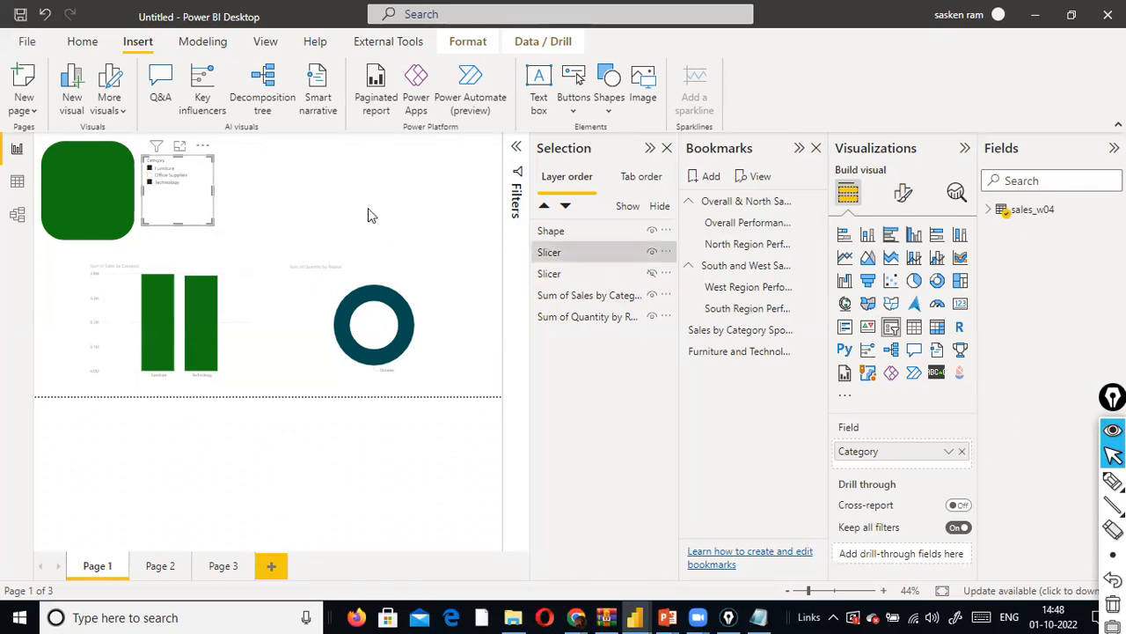
- Apply the South Region bookmark and move the Region slicer to the right, clear of the Category slicer
left_click(747, 310)
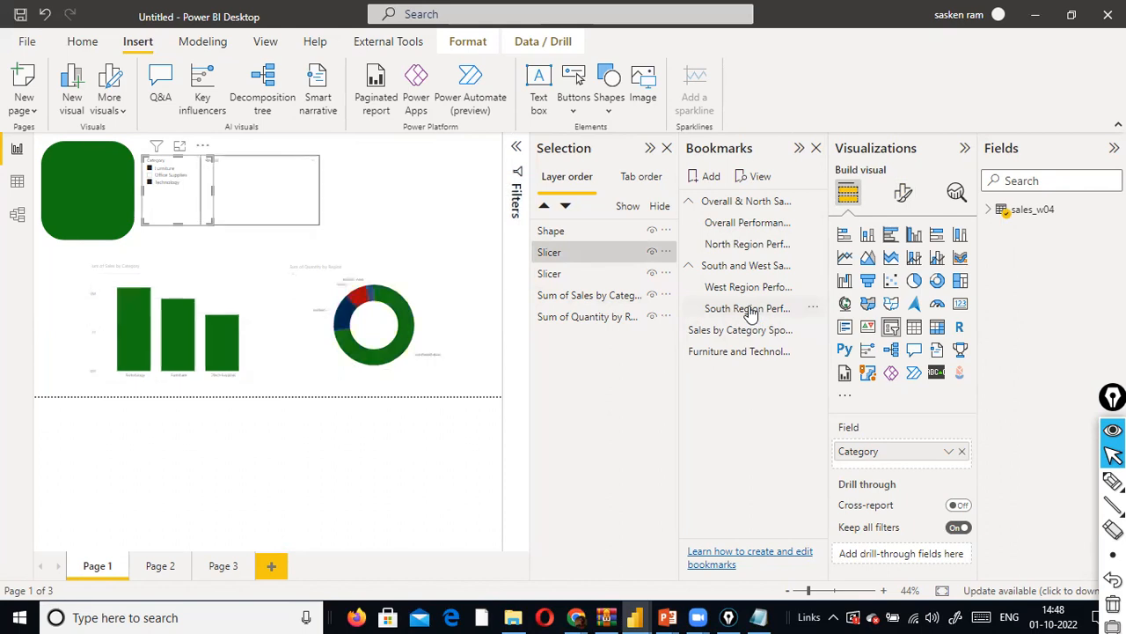
left_click(352, 220)
left_click_drag(352, 218, 341, 218)
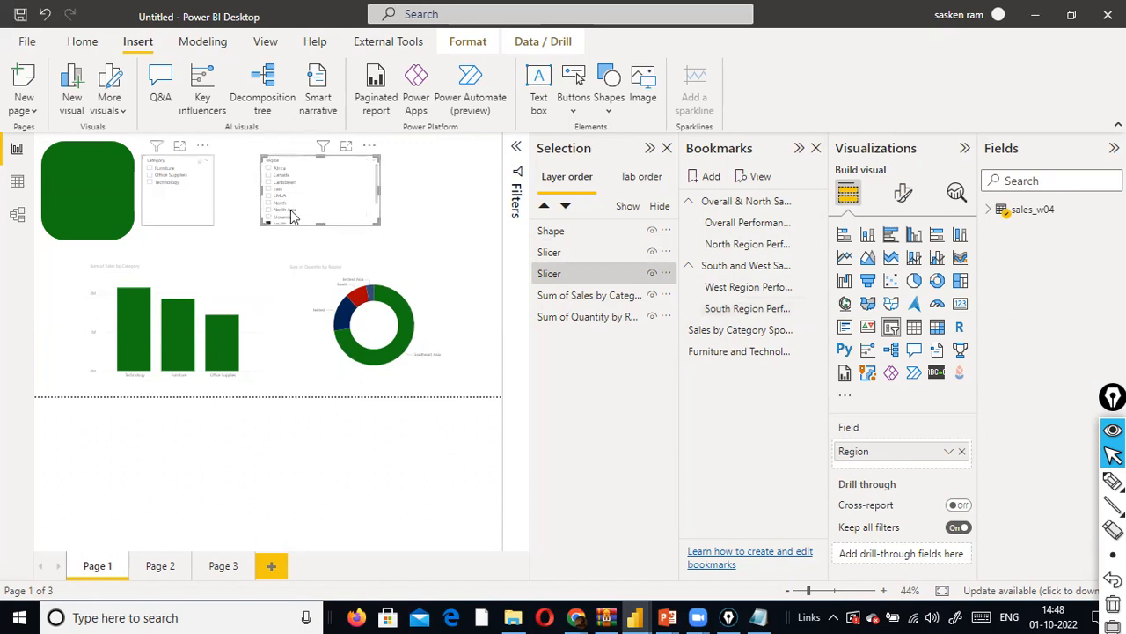
- Apply the Furniture and Technology bookmark and add a new bookmark of the resulting page view
left_click(734, 356)
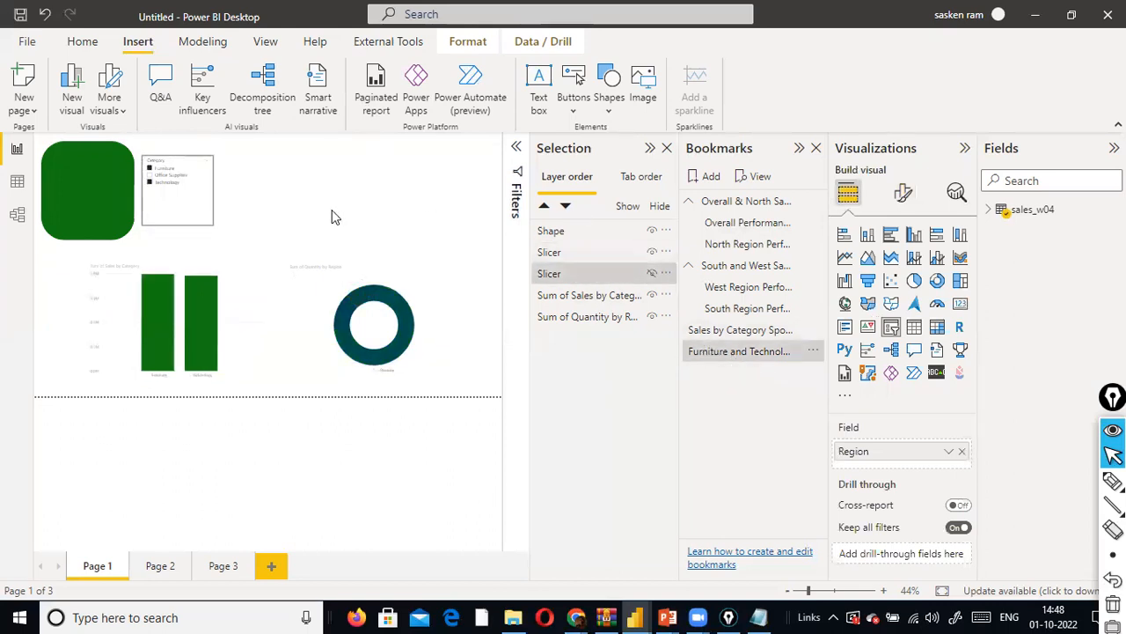
left_click(696, 179)
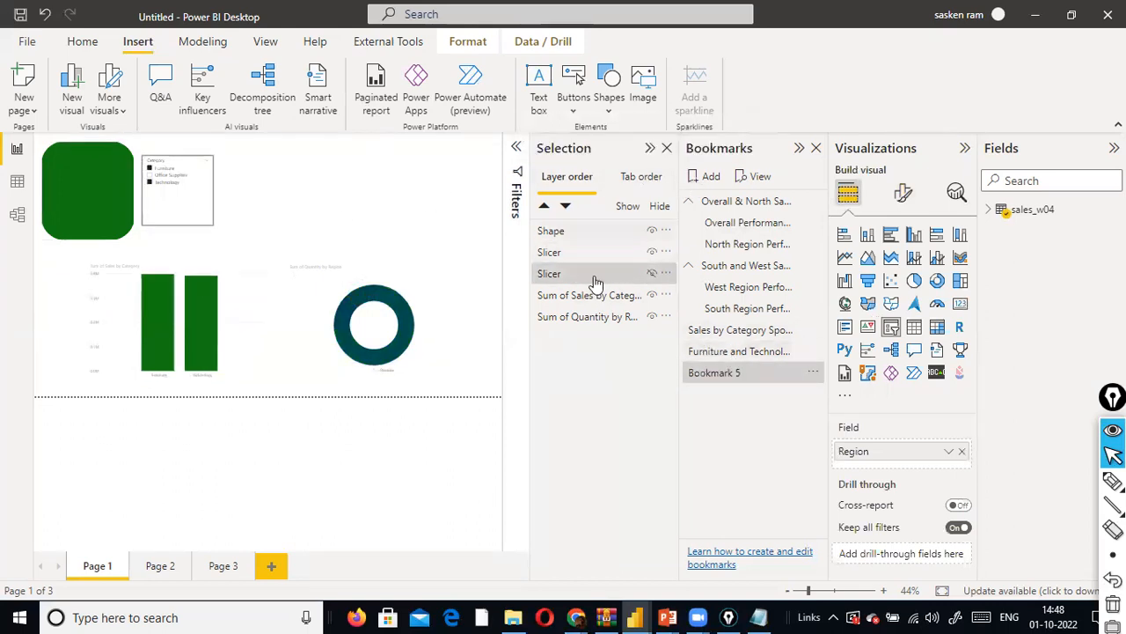
- Show the Region slicer temporarily and compare the Furniture and Technology bookmark with the newly added bookmark
left_click(652, 275)
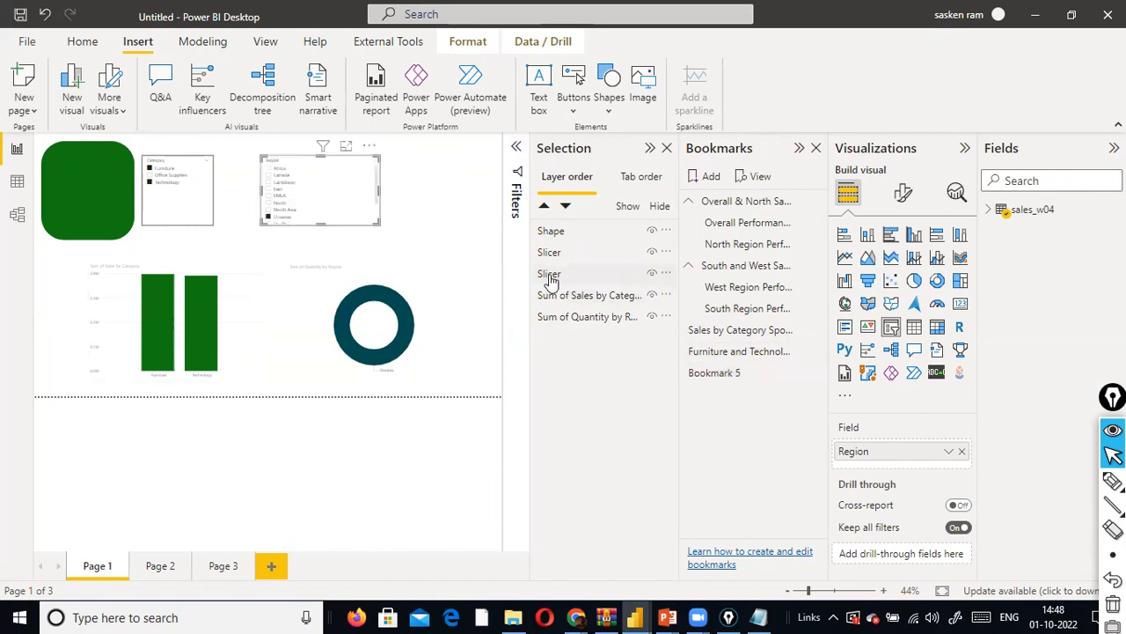
left_click(772, 354)
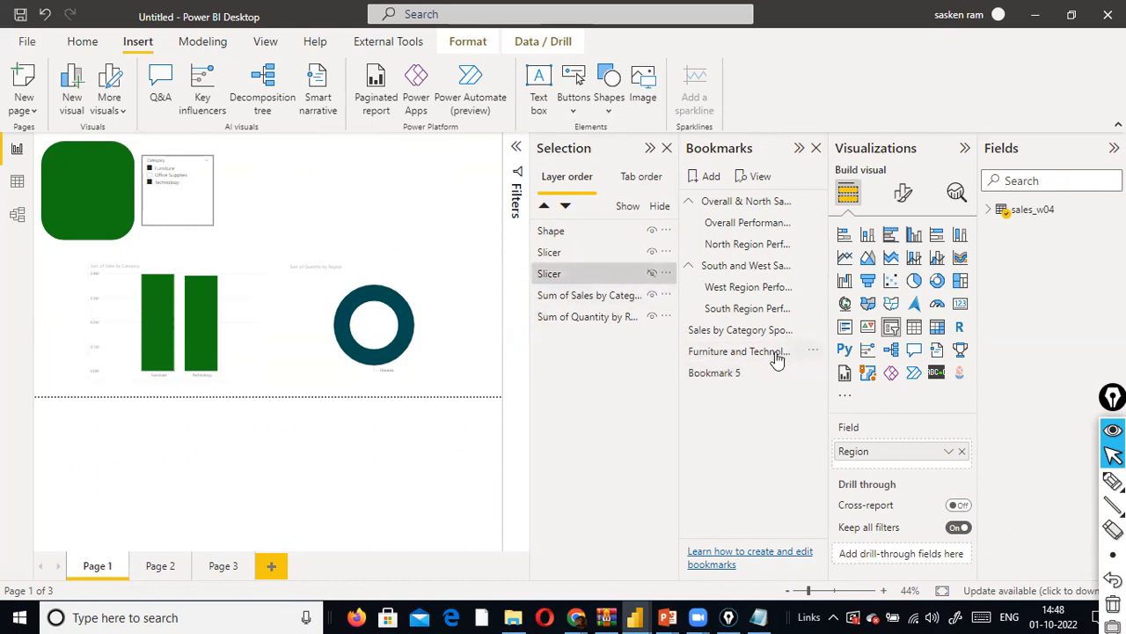
left_click(720, 371)
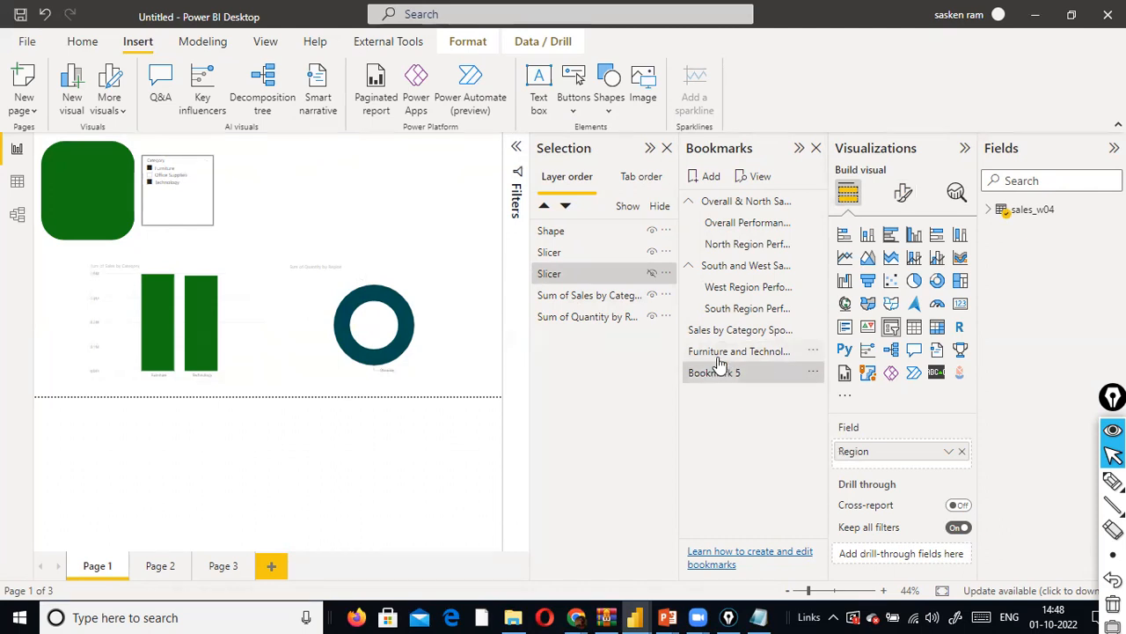
- Unhide the Region slicer and clear its Oceania selection
left_click(653, 274)
left_click(318, 218)
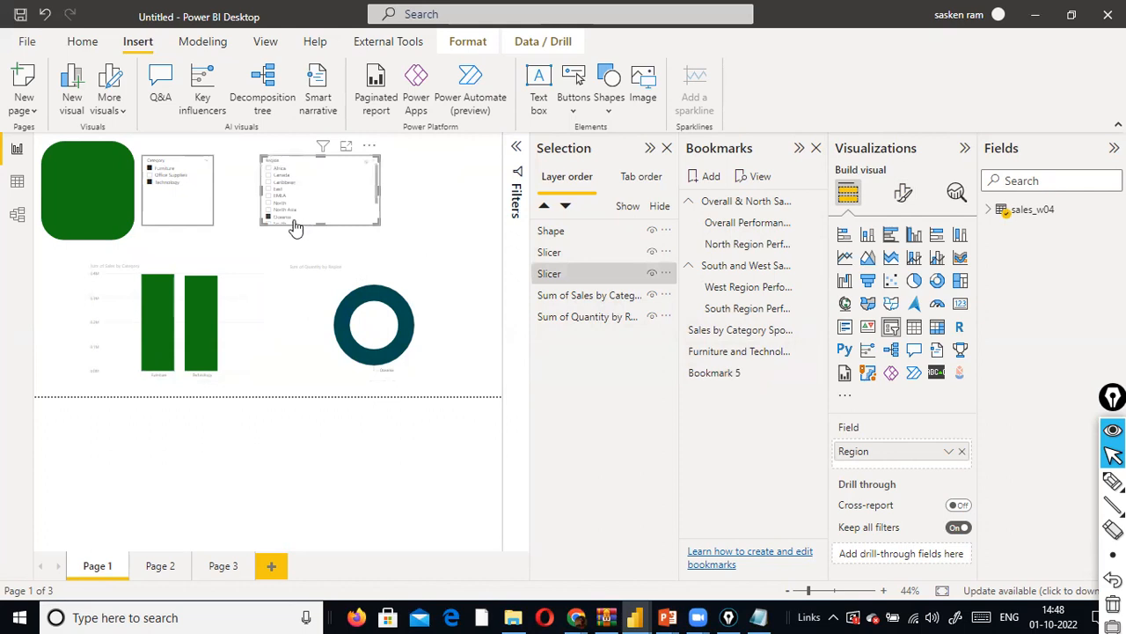
left_click(268, 221)
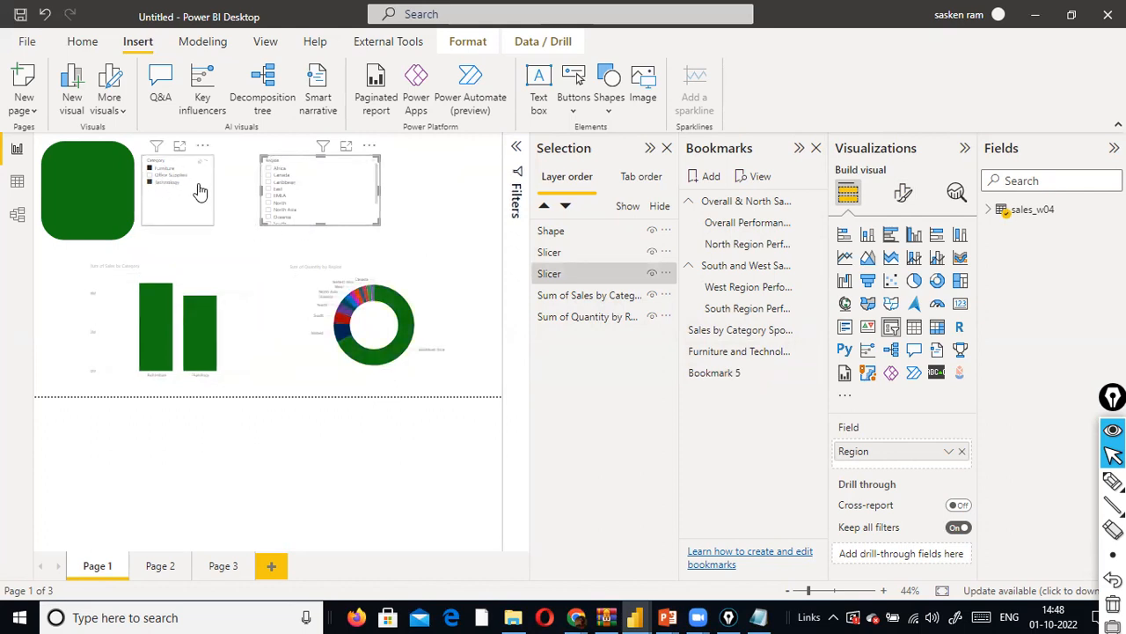
- Stretch the rounded rectangle downward and move the column and donut charts right and slightly down to make room for it
left_click(85, 221)
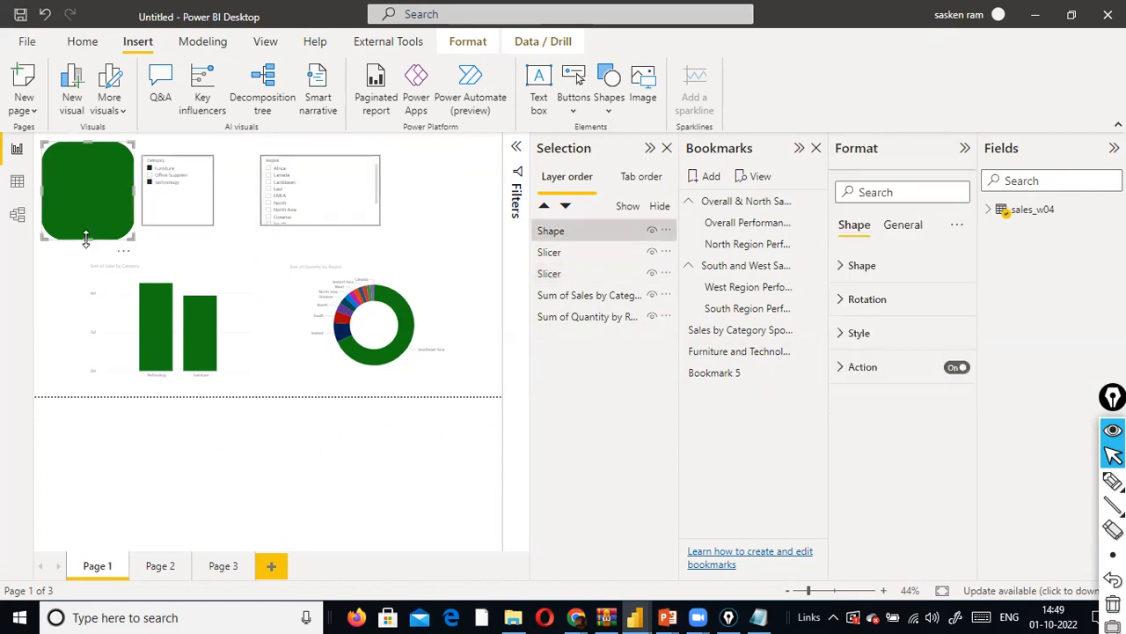
left_click_drag(89, 295, 93, 308)
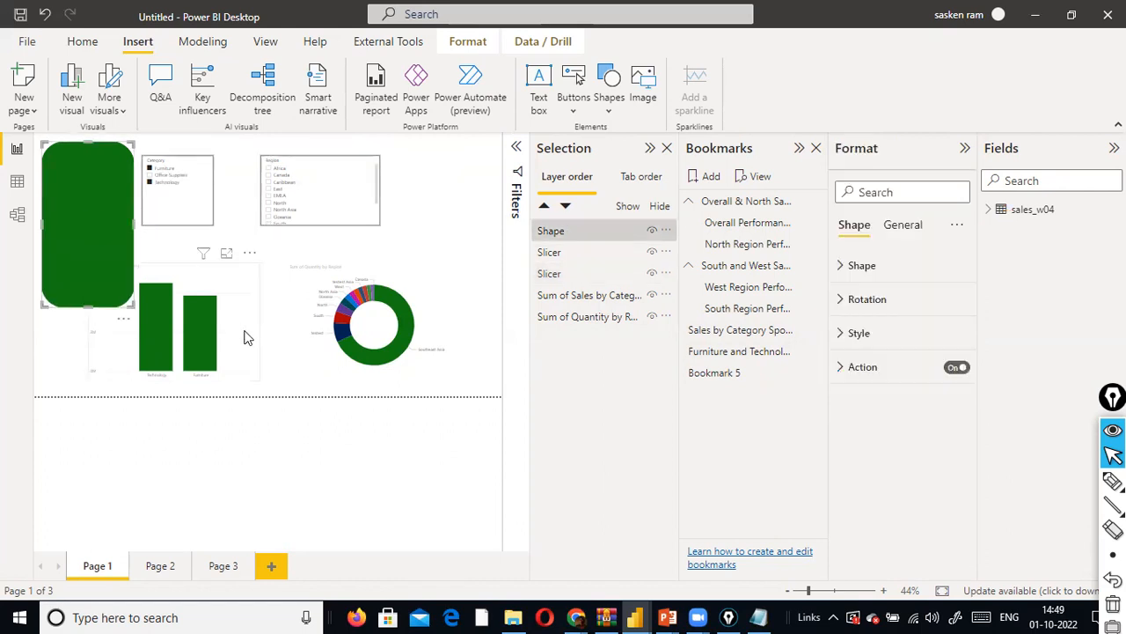
left_click_drag(276, 344, 293, 347)
left_click_drag(446, 323, 490, 352)
mouse_move(299, 337)
left_mouse_down()
mouse_move(322, 334)
mouse_move(307, 326)
left_mouse_up()
- Filter the Region slicer to Oceania and narrow the slicer from its right side
left_click(334, 216)
left_click_drag(379, 192, 338, 195)
left_click(211, 220)
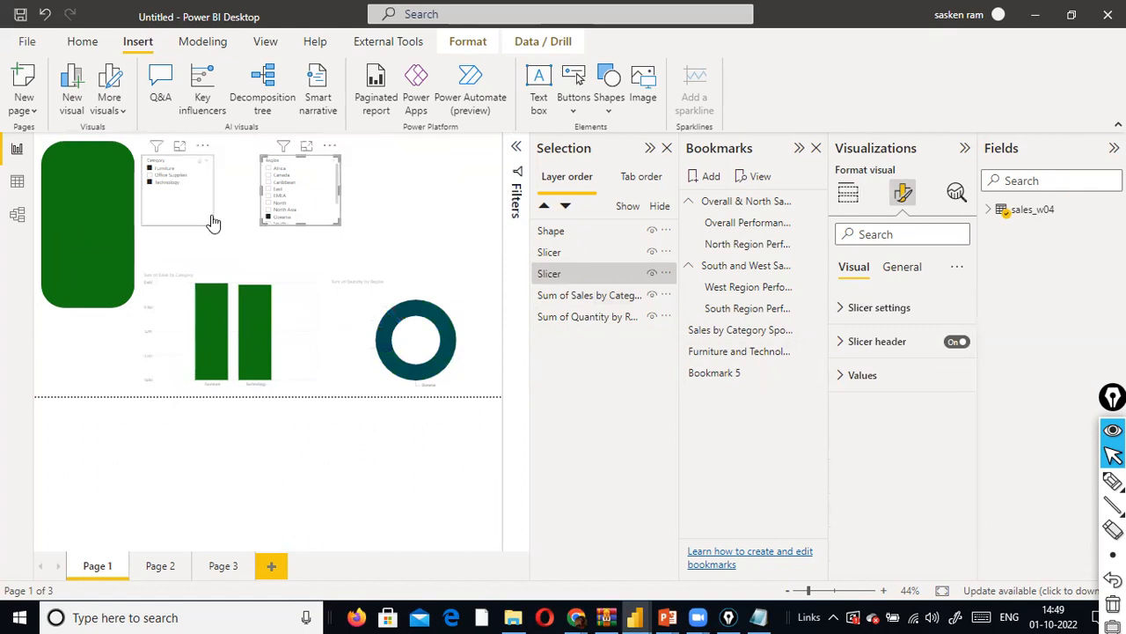
left_click(236, 220)
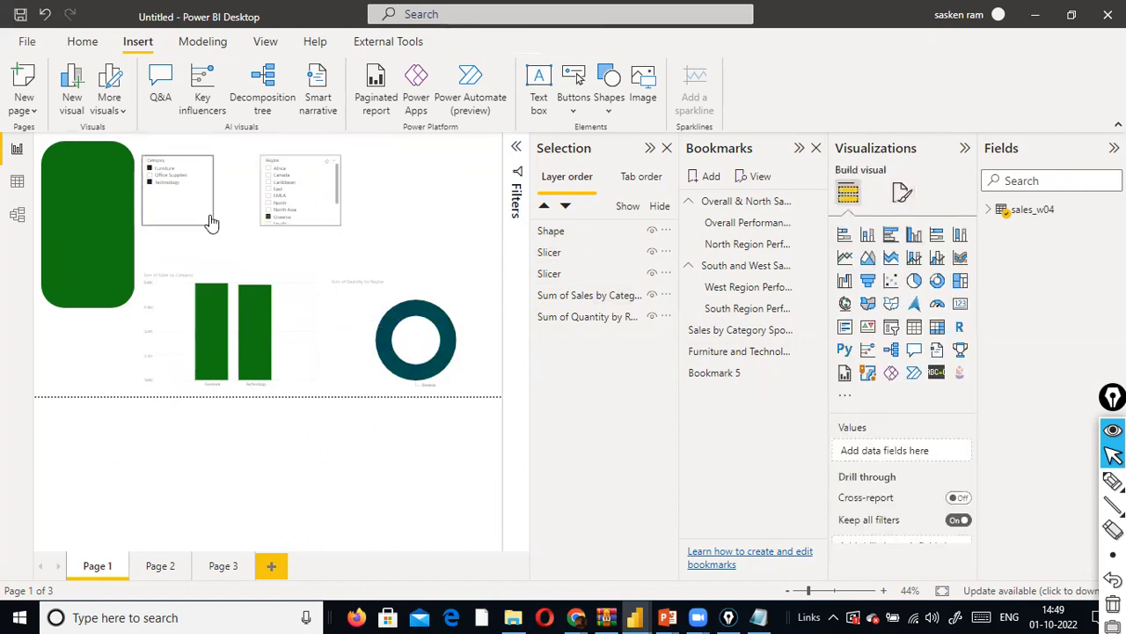
- Bring the Category slicer above the green shape in the layer order and place it over the shape's upper part
left_click(281, 217)
left_click(209, 218)
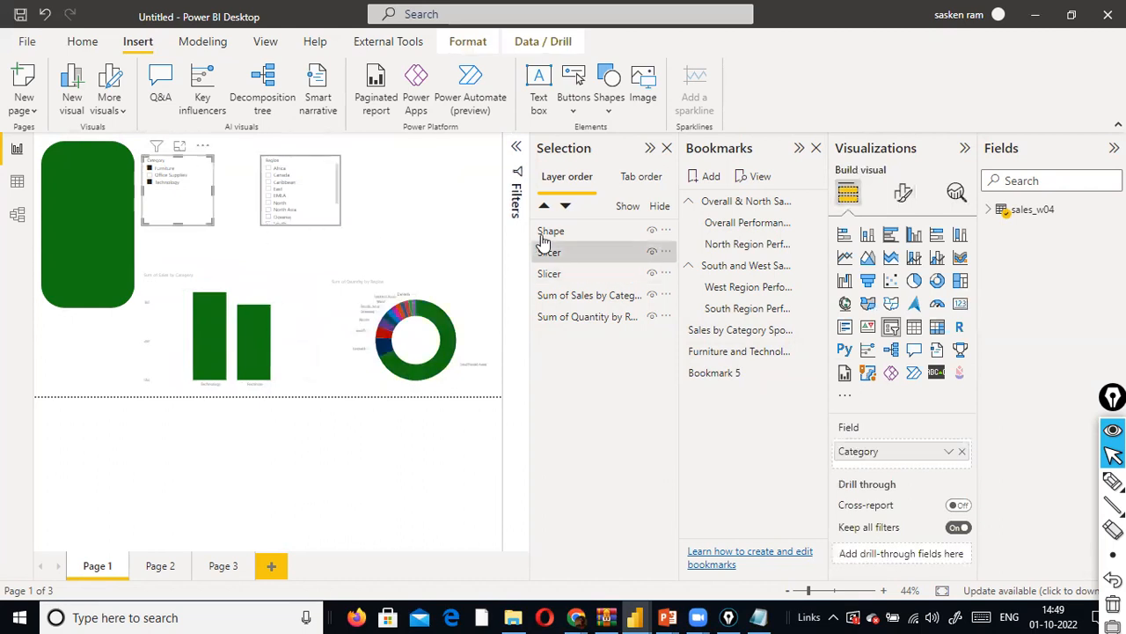
mouse_move(564, 262)
left_mouse_down()
mouse_move(560, 233)
mouse_move(568, 247)
mouse_move(578, 230)
mouse_move(566, 274)
mouse_move(566, 253)
left_mouse_up()
left_click(106, 254)
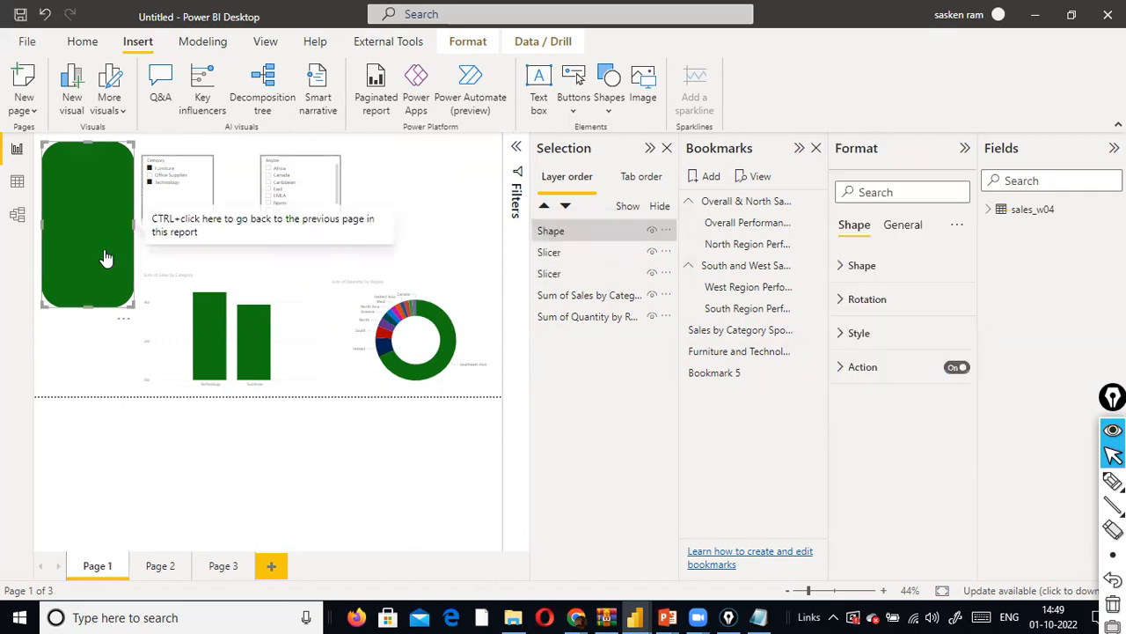
mouse_move(561, 262)
left_mouse_down()
mouse_move(564, 231)
mouse_move(563, 264)
left_mouse_up()
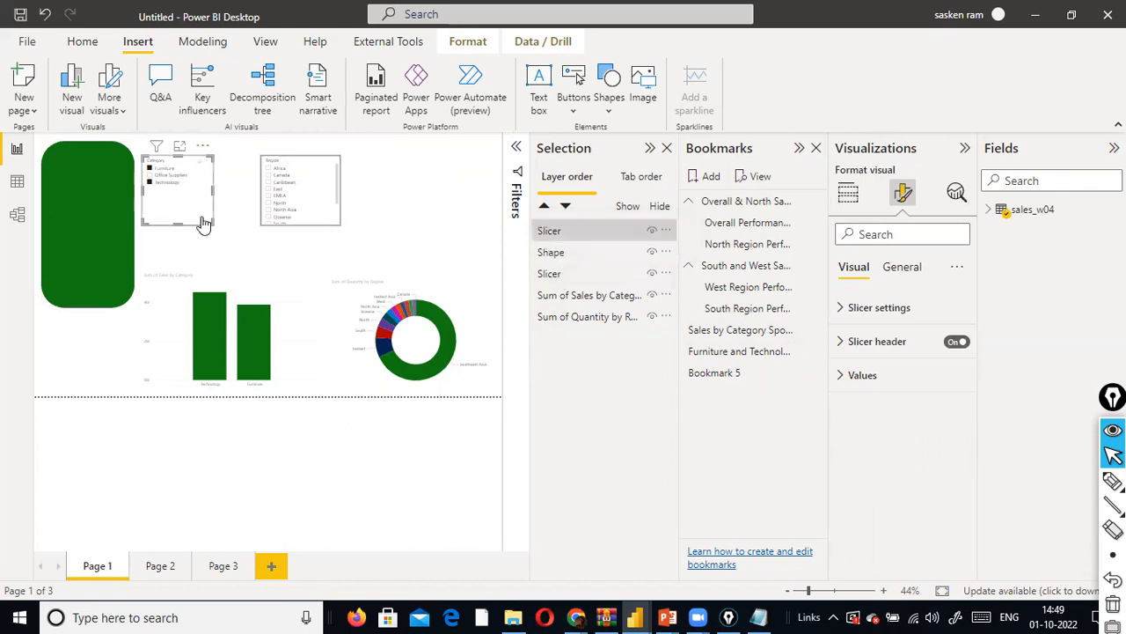
left_click_drag(199, 226, 109, 225)
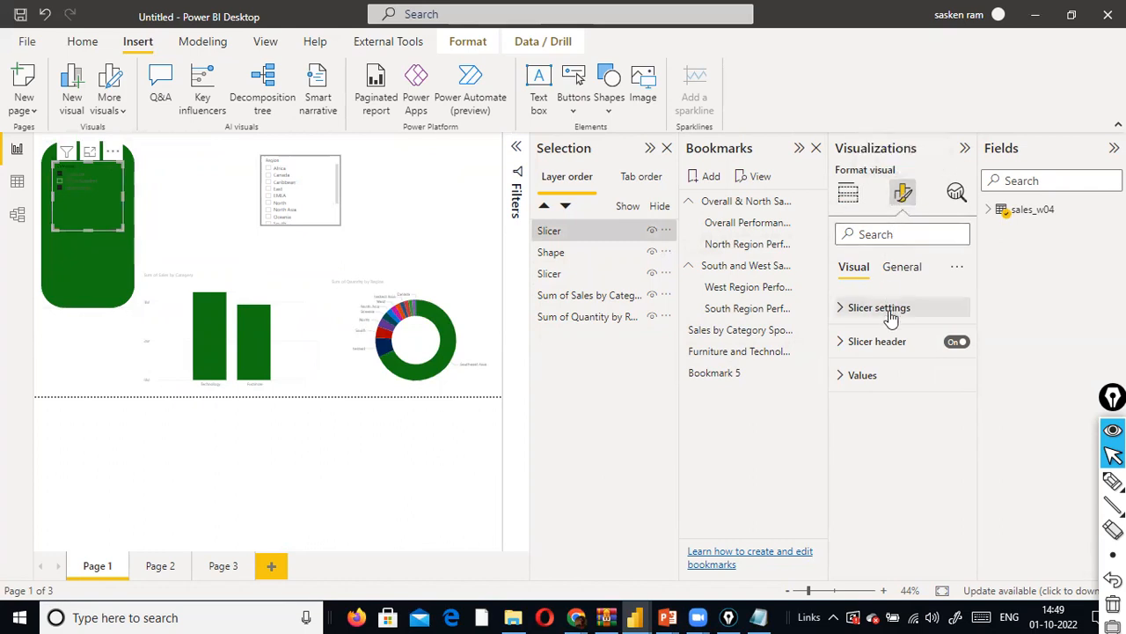
- Search the Category slicer's formatting options for "text"
left_click(841, 315)
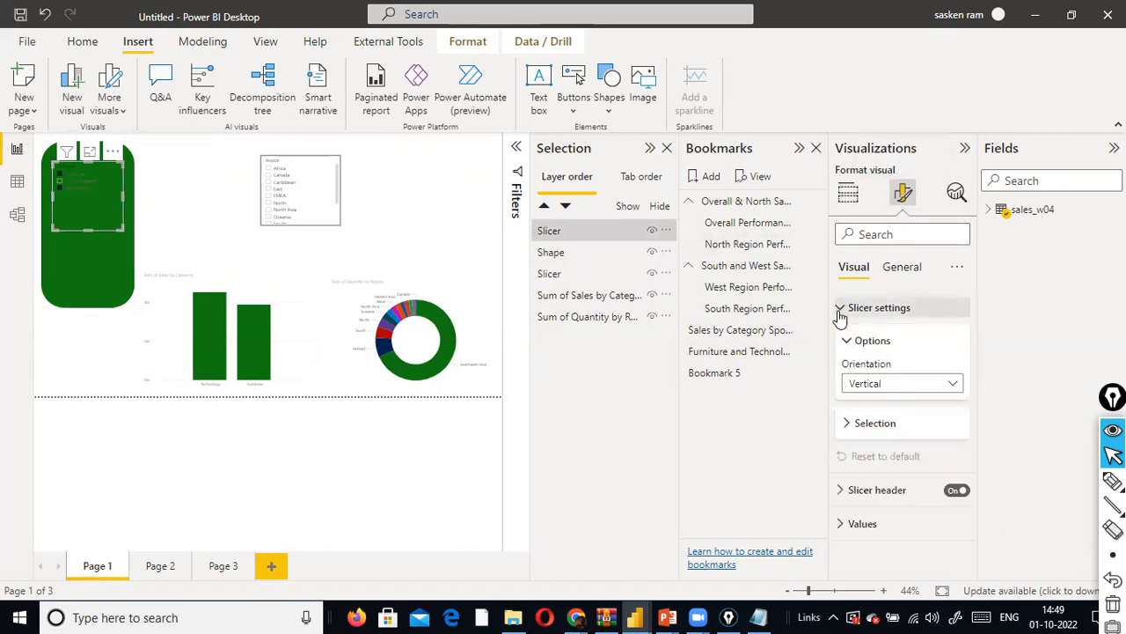
left_click(902, 269)
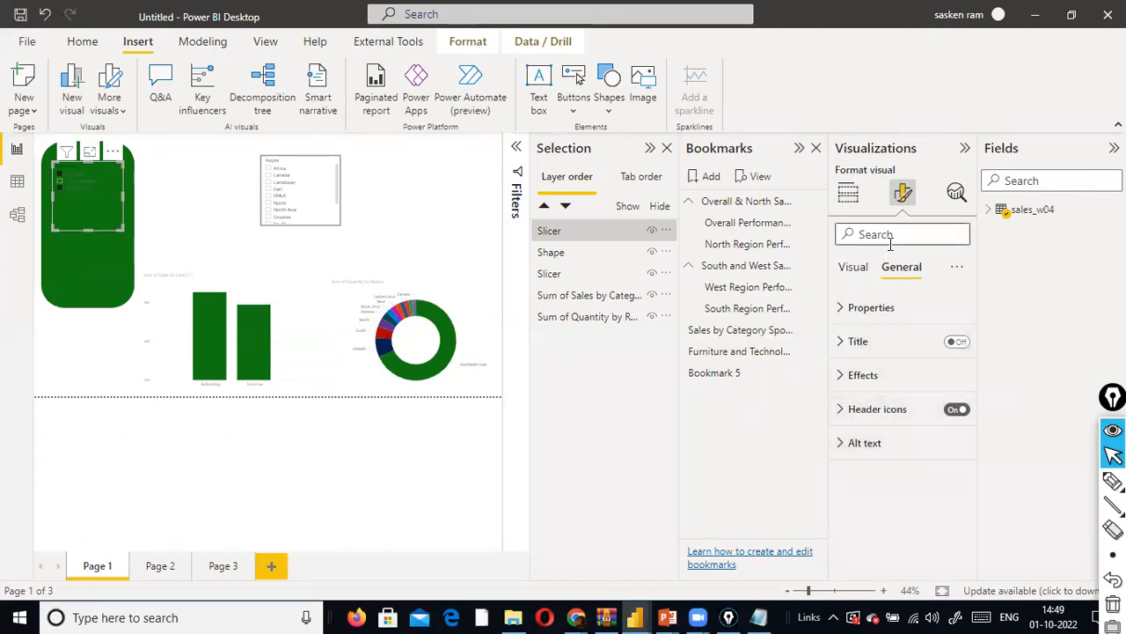
left_click(860, 273)
left_click(894, 231)
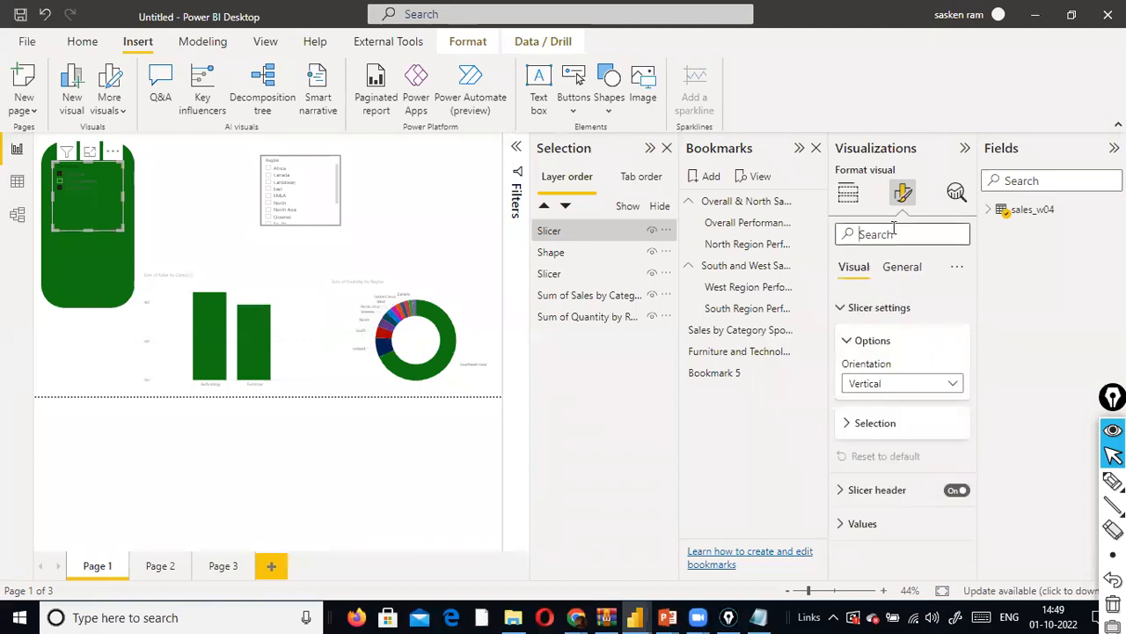
type("ttext")
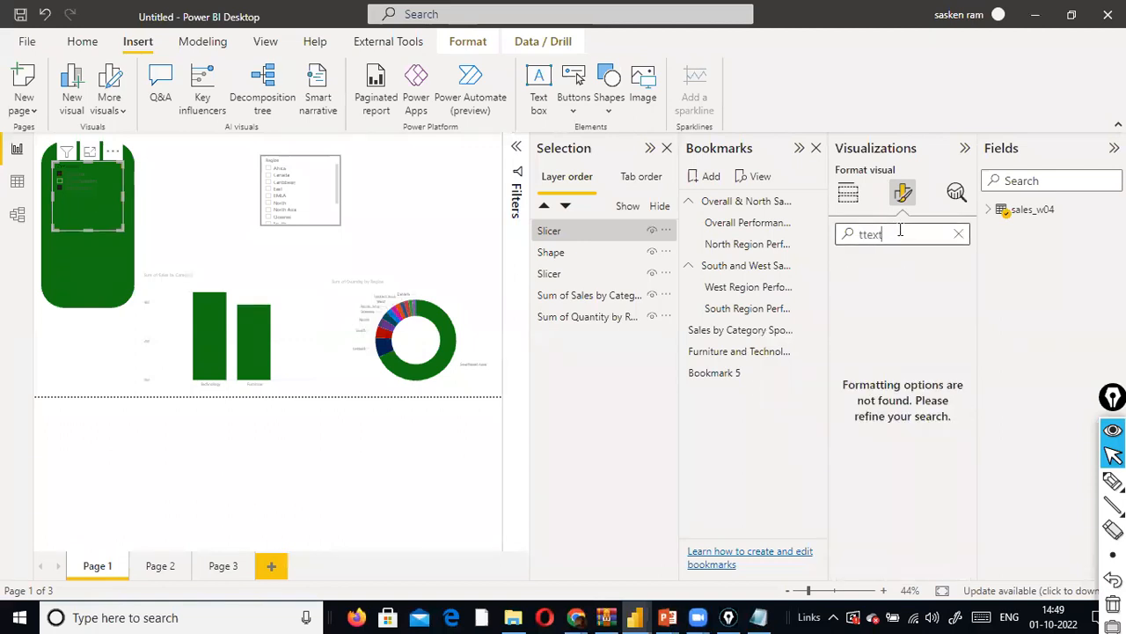
left_click_drag(885, 234, 849, 240)
type("txxt")
key("BackSpace")
type("text")
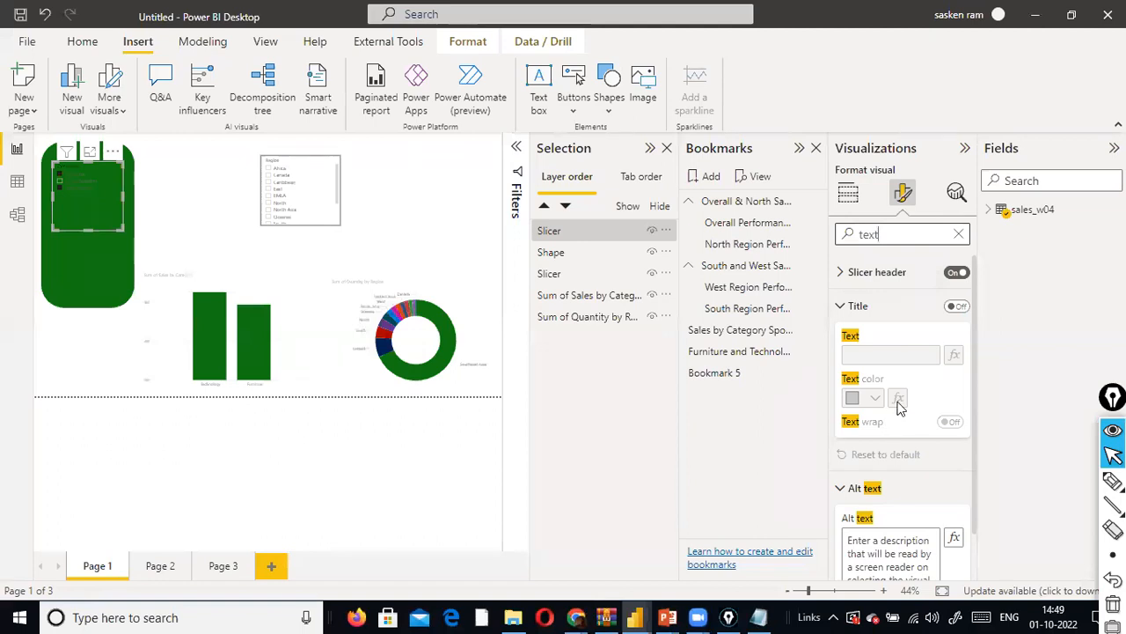
- Turn on the Category slicer's title and set its text color to White
scroll(898, 406, "down", 1)
left_click(99, 220)
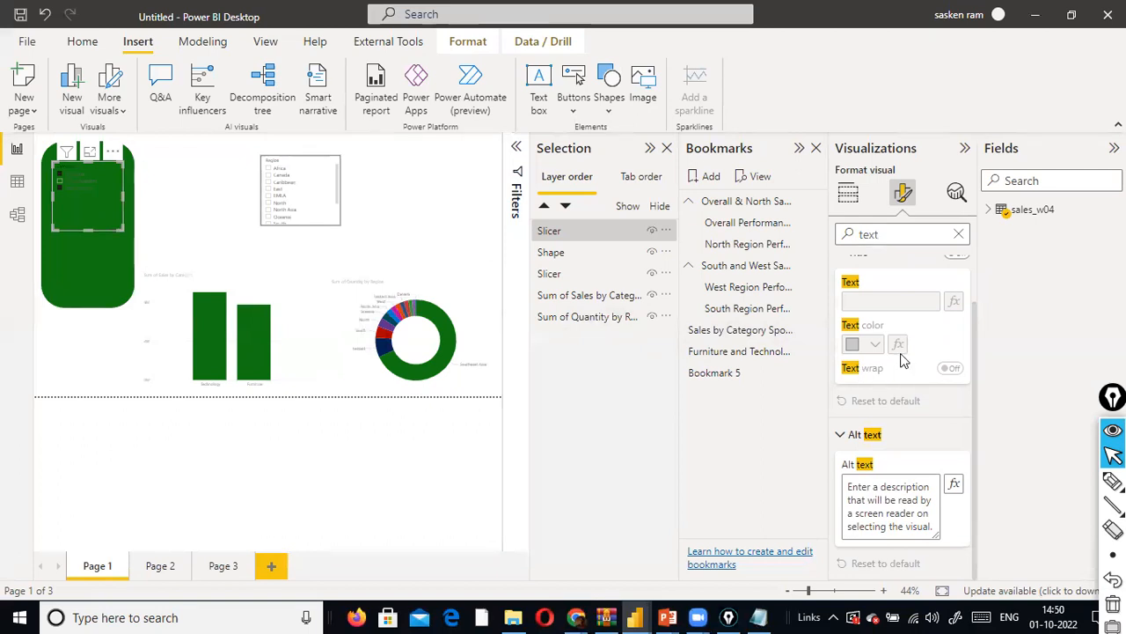
scroll(902, 409, "up", 2)
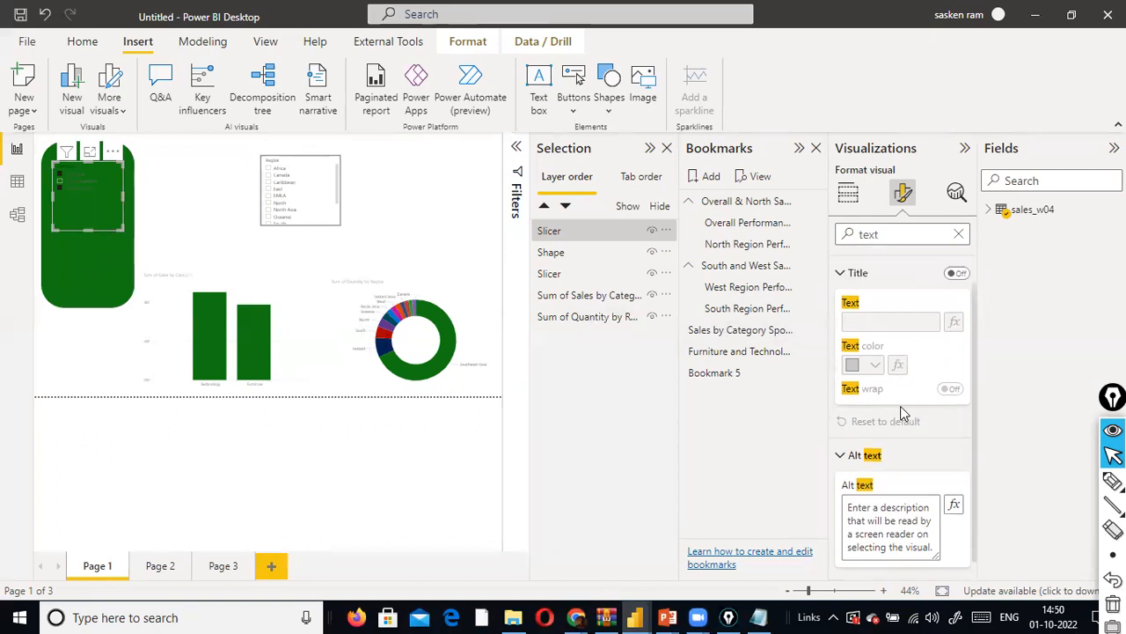
left_click(842, 308)
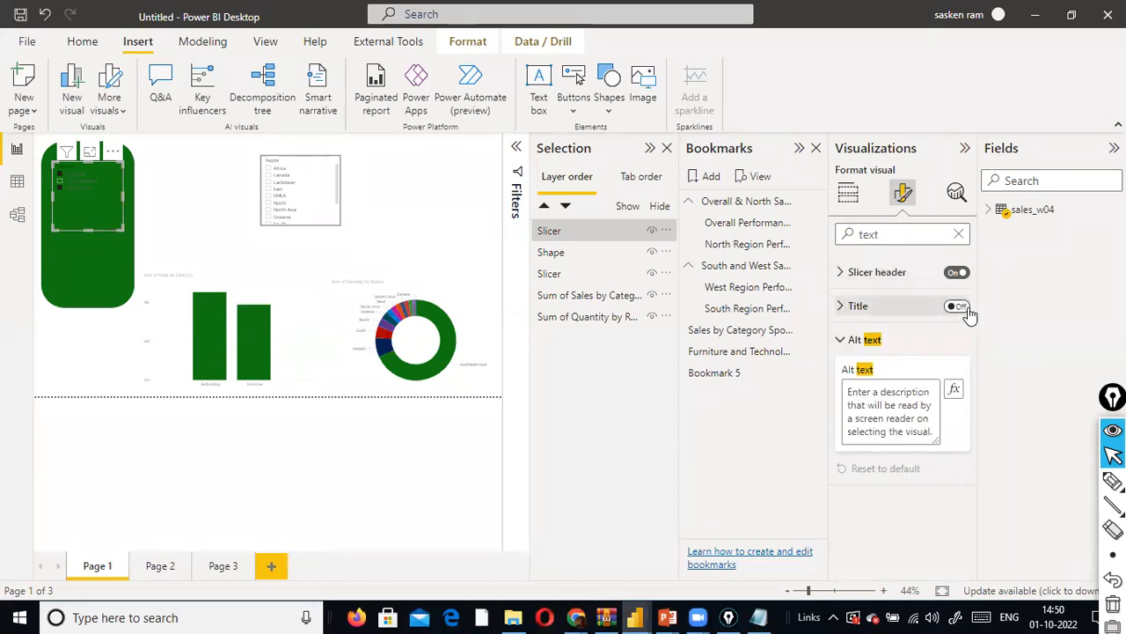
left_click(966, 308)
left_click(840, 308)
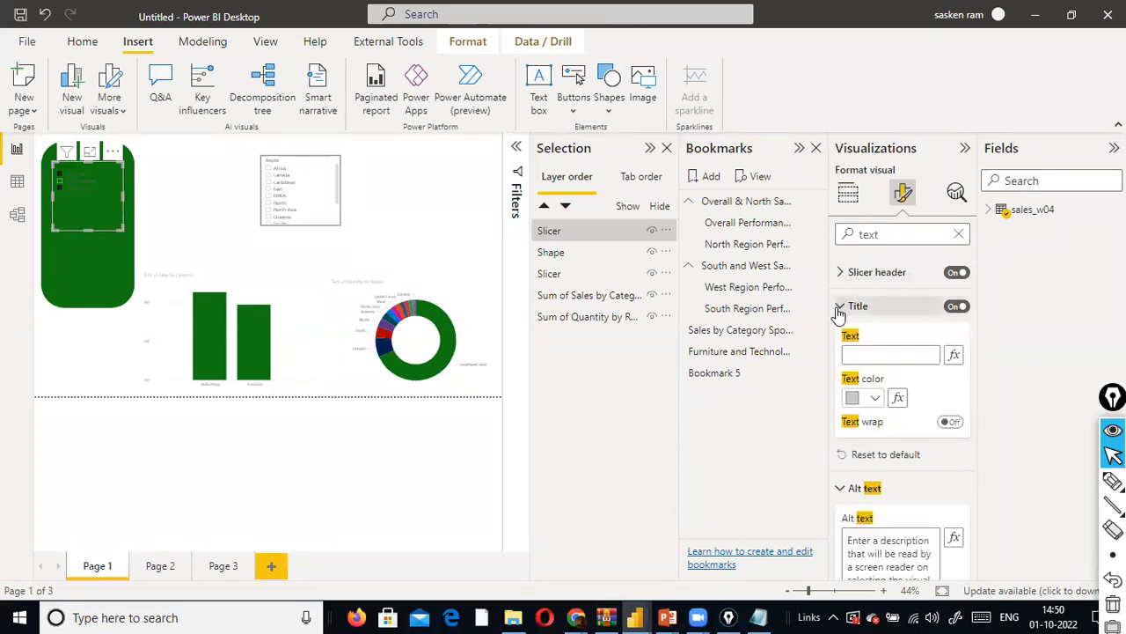
left_click(875, 399)
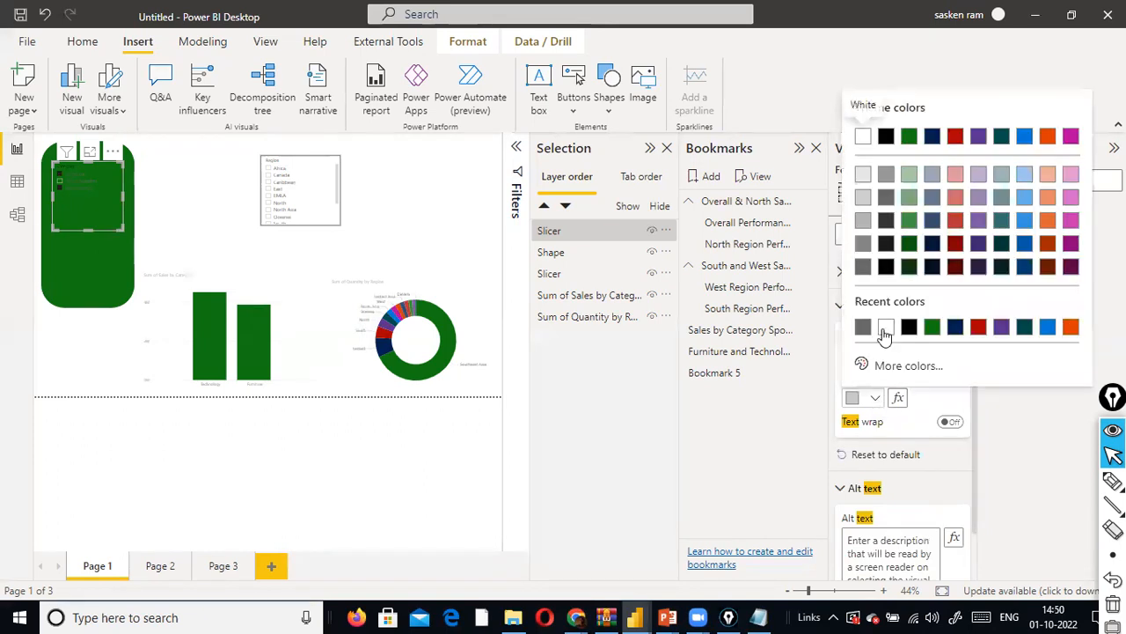
left_click(862, 140)
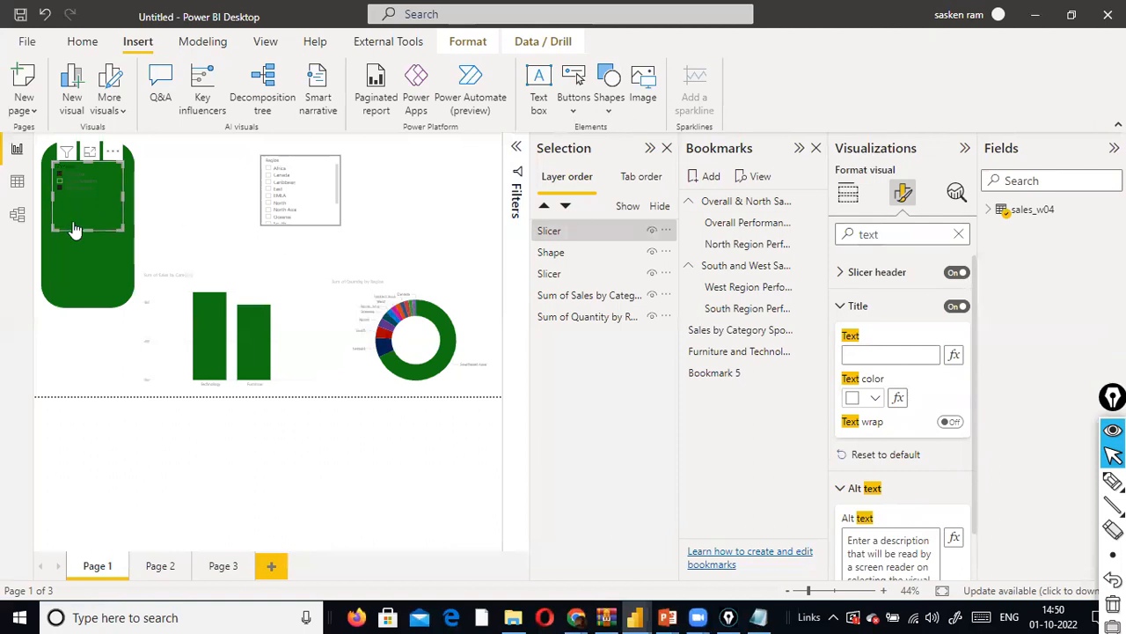
- Set the font color of the Region slicer's header text to White
left_click(300, 217)
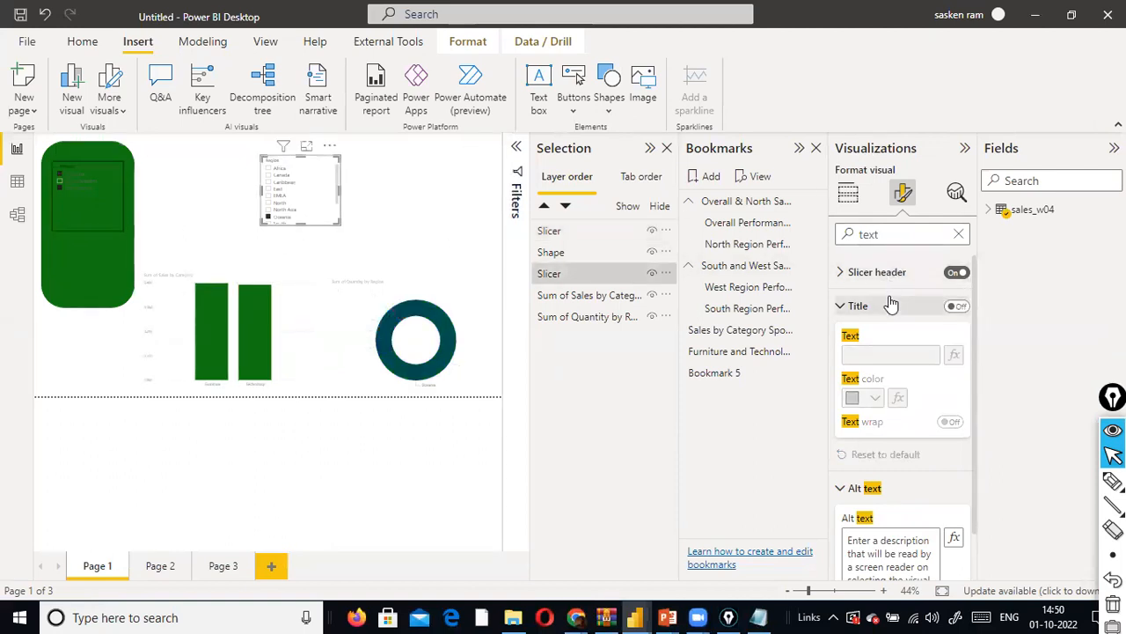
left_click(840, 306)
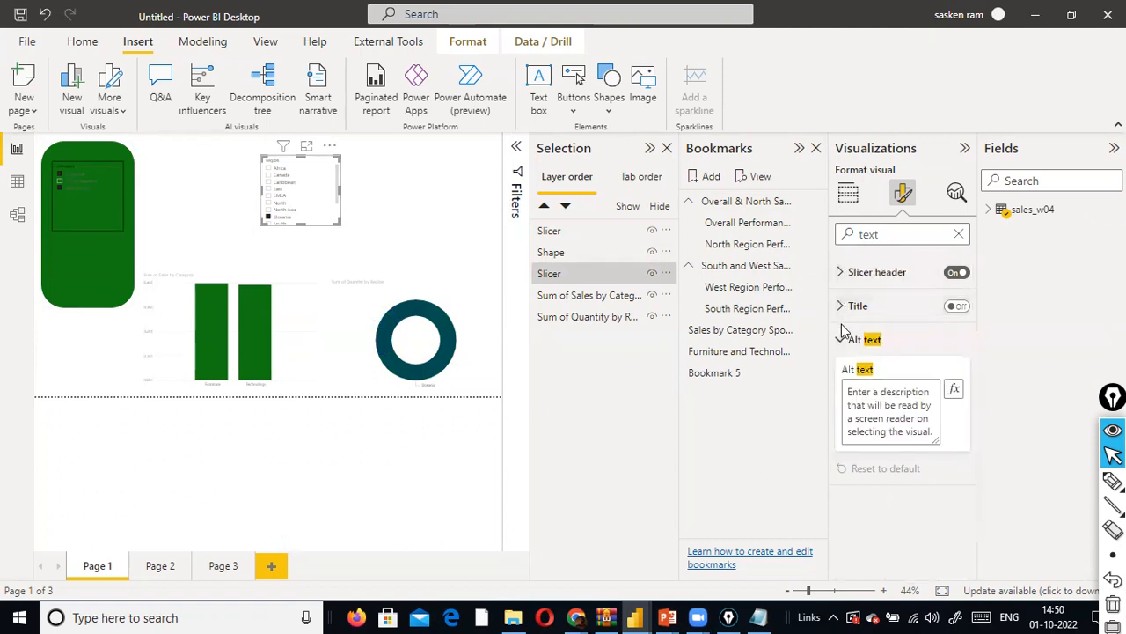
left_click(841, 275)
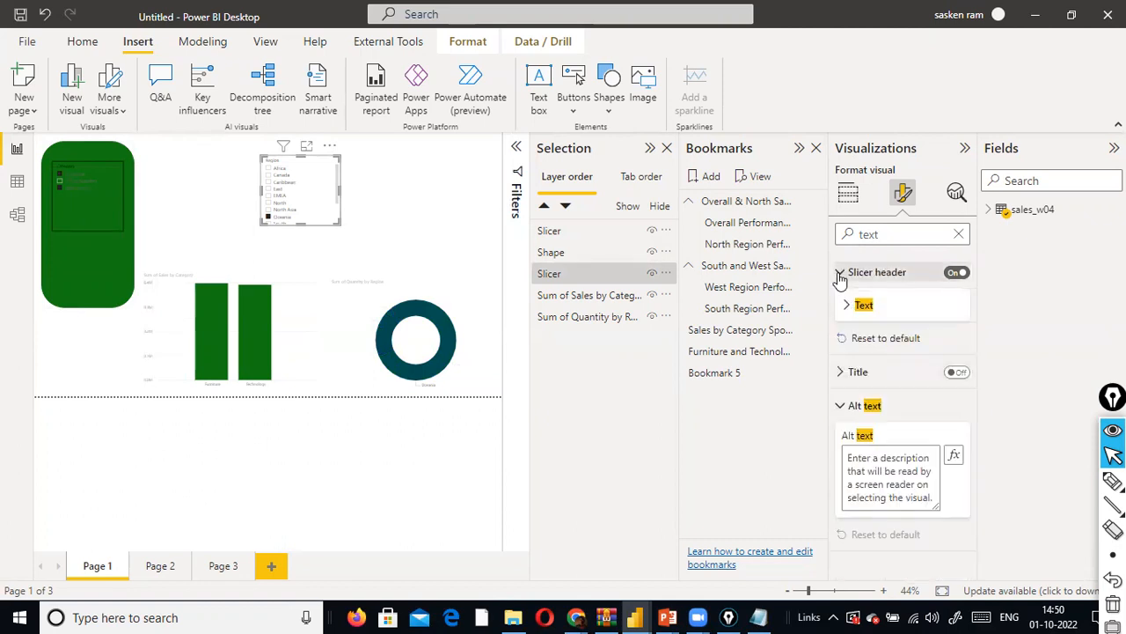
left_click(847, 304)
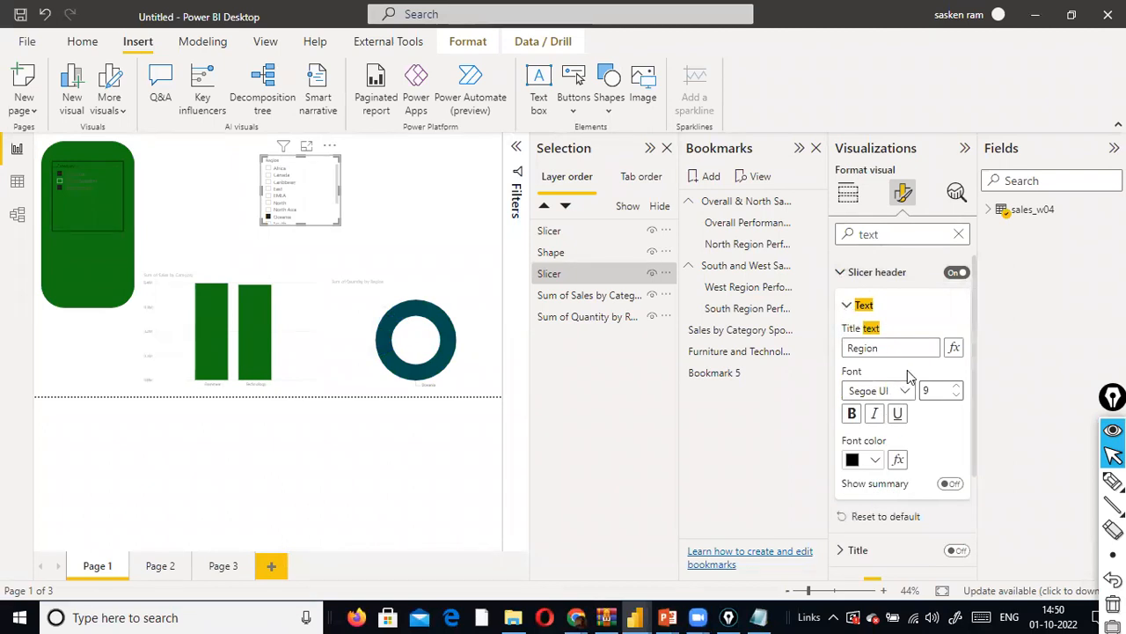
scroll(907, 370, "down", 1)
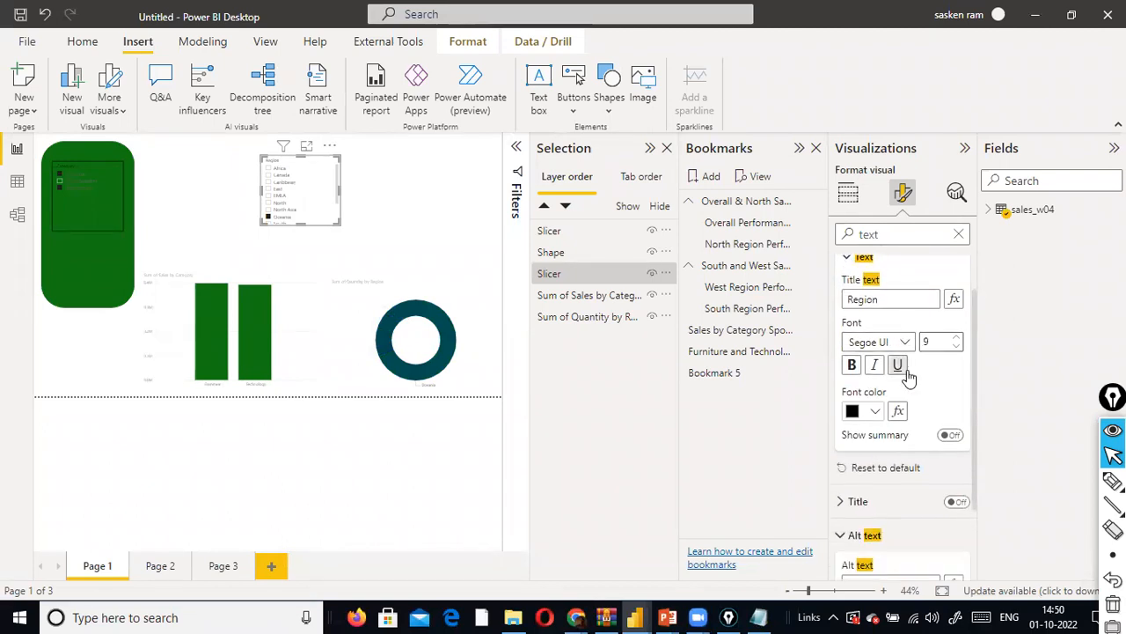
left_click(878, 412)
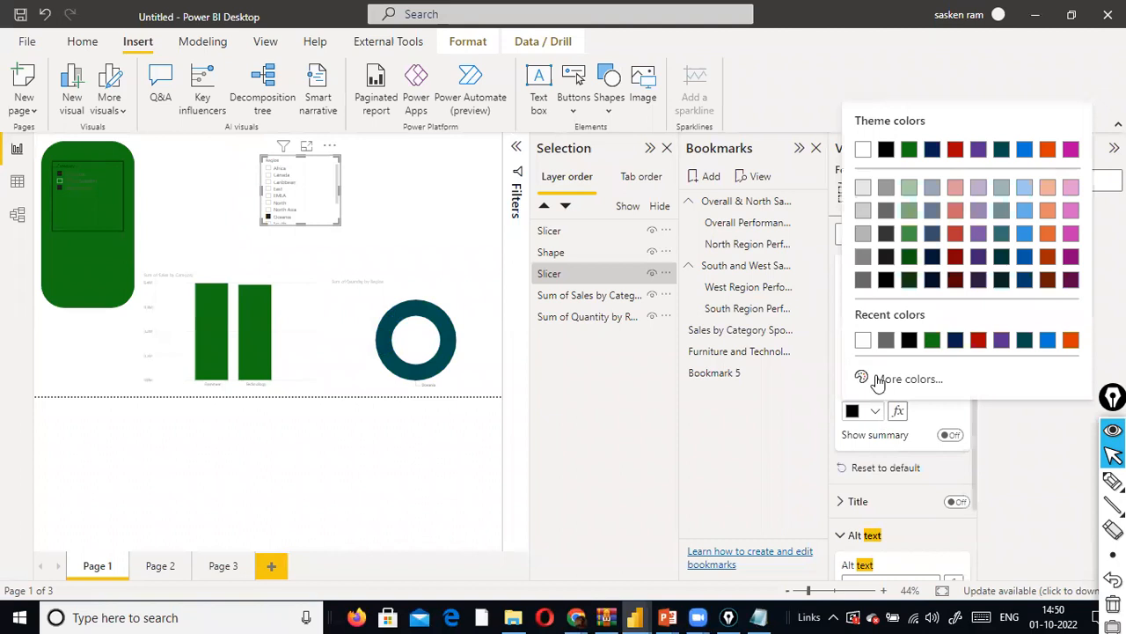
left_click(864, 152)
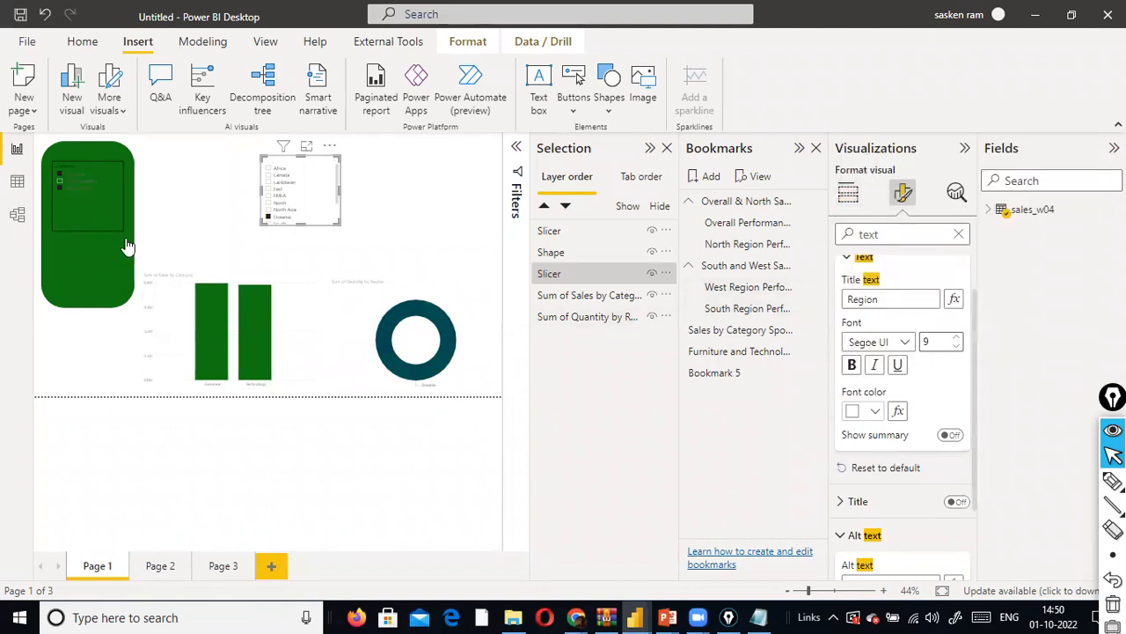
- Try placing the Region slicer over the lower part of the green shape, below the Category slicer
left_click(352, 229)
left_click_drag(300, 189, 90, 260)
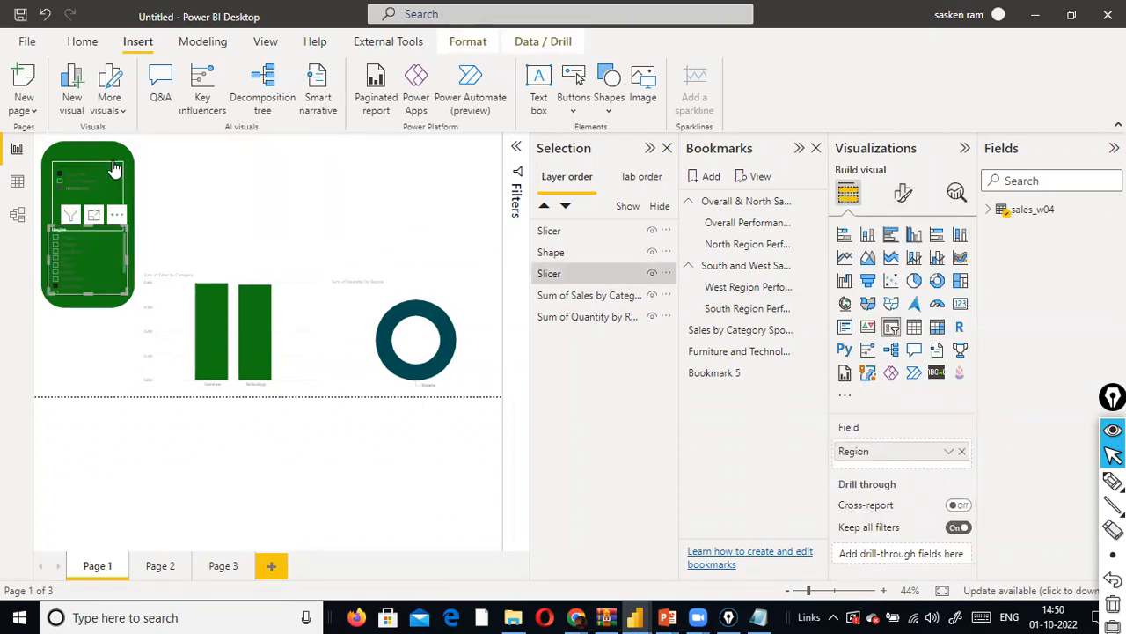
left_click(113, 154)
left_click(129, 282)
left_click(167, 258)
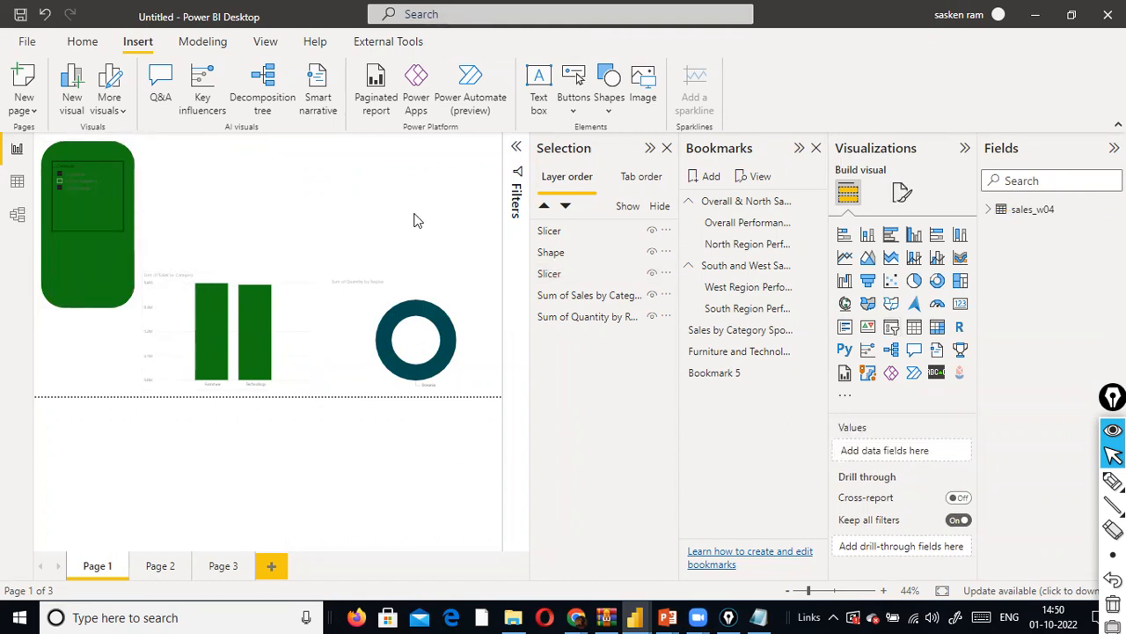
- Move both slicers off the green shape to the area above the column chart, keeping the shape near the page's left edge
left_click(123, 258)
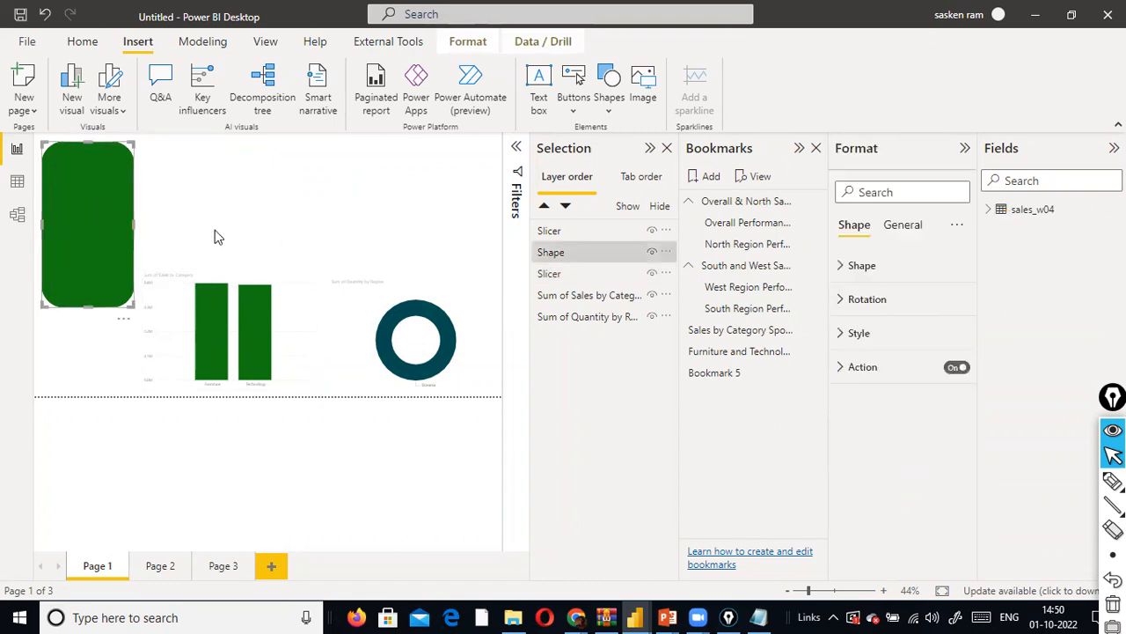
left_click_drag(123, 238, 277, 230)
left_click_drag(96, 269, 253, 258)
left_click_drag(111, 232, 267, 210)
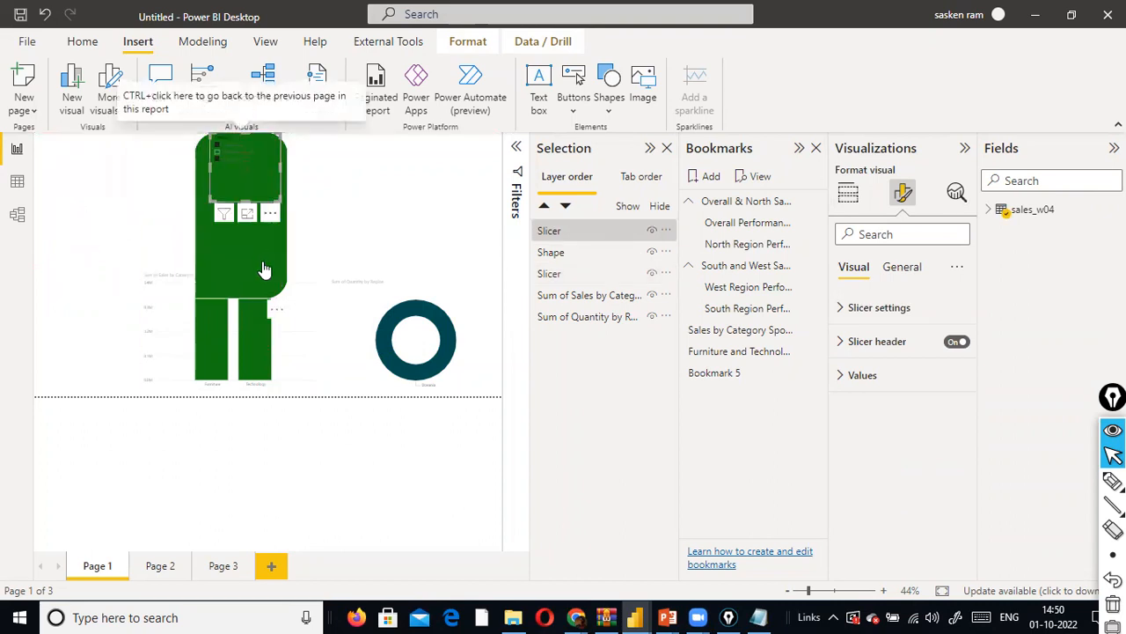
left_click_drag(226, 252, 88, 244)
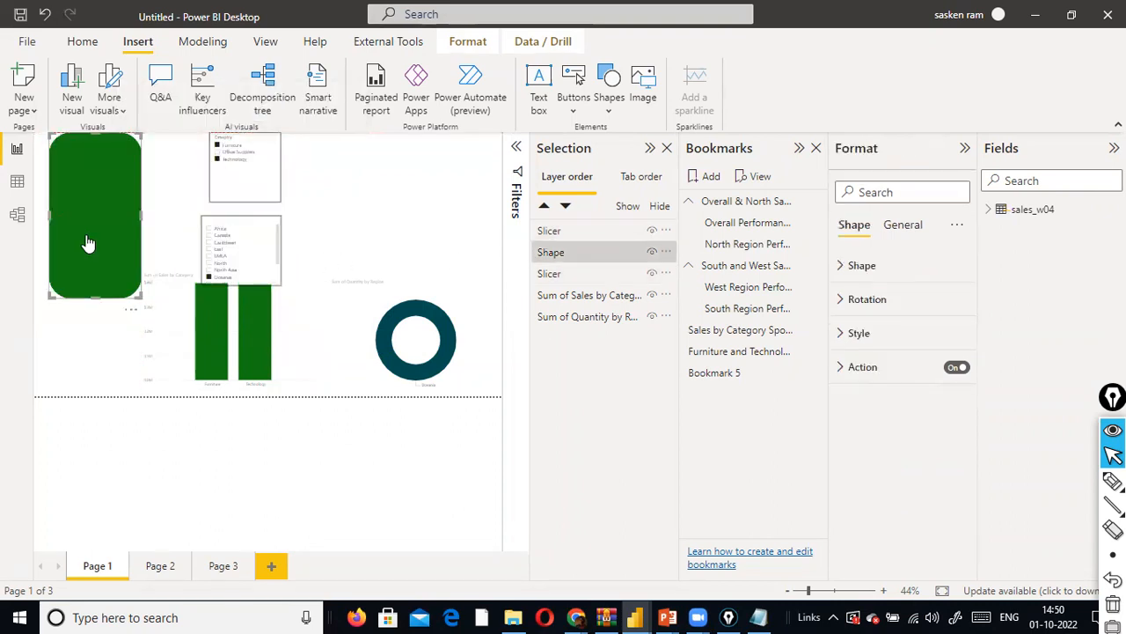
- Check the layer order of the shape and slicers, and place the Category slicer back over the green shape's upper part
left_click(398, 222)
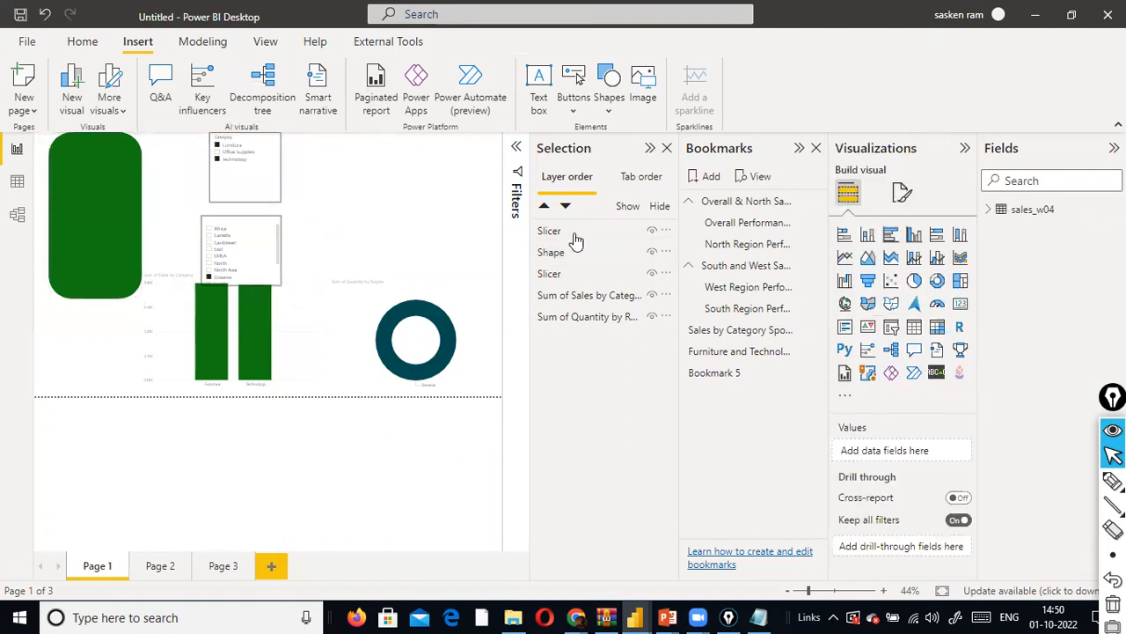
left_click(136, 247)
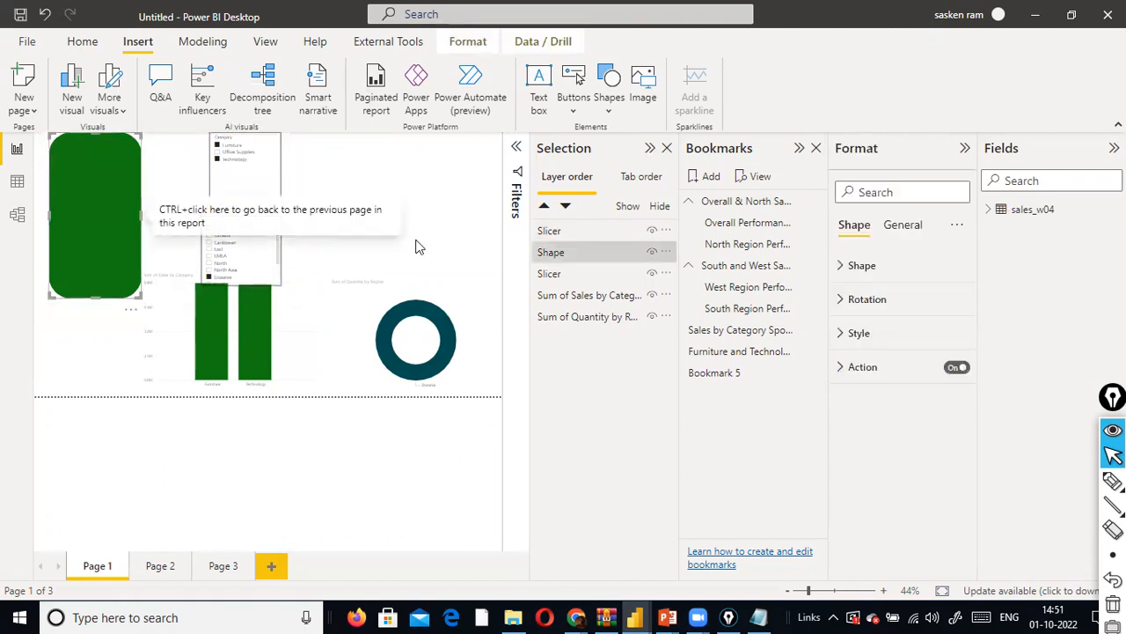
left_click(569, 264)
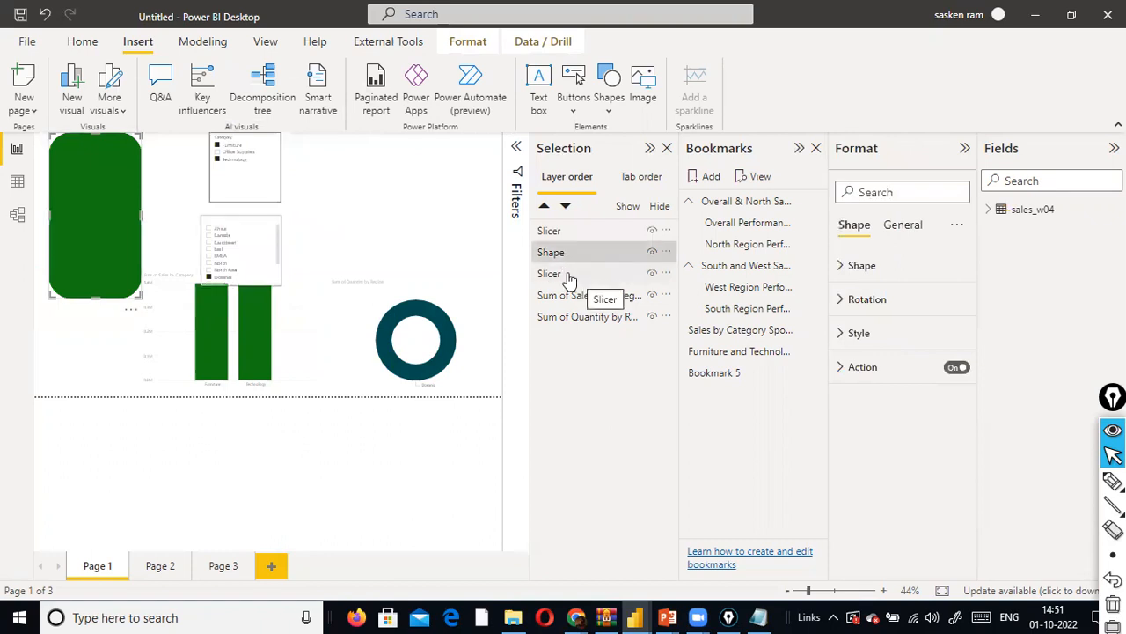
left_click(558, 234)
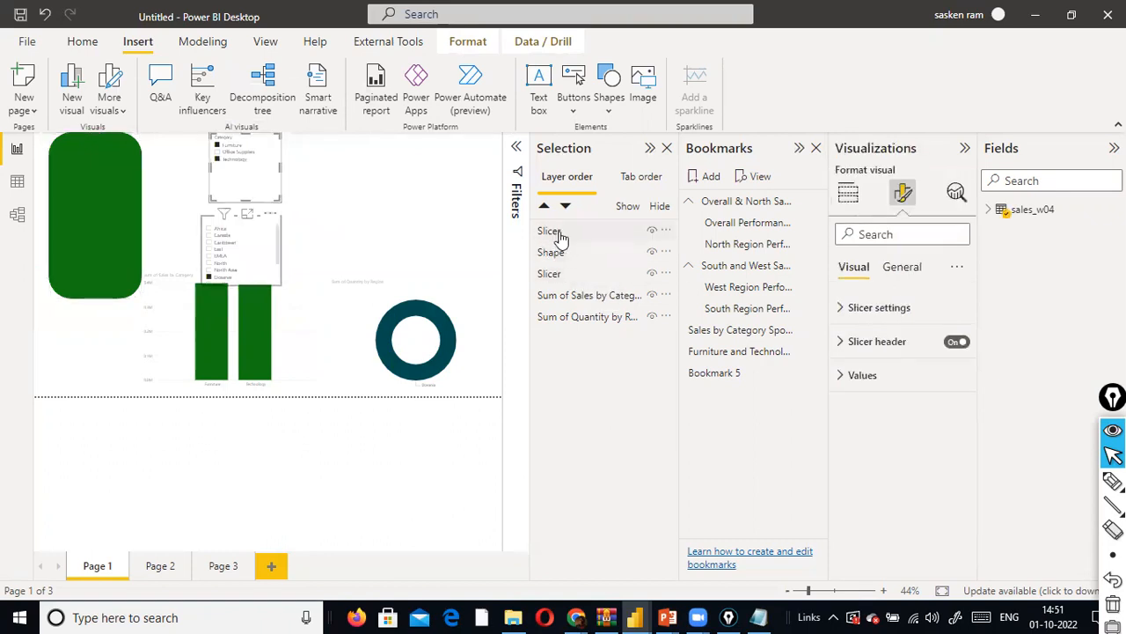
left_click_drag(249, 193, 102, 198)
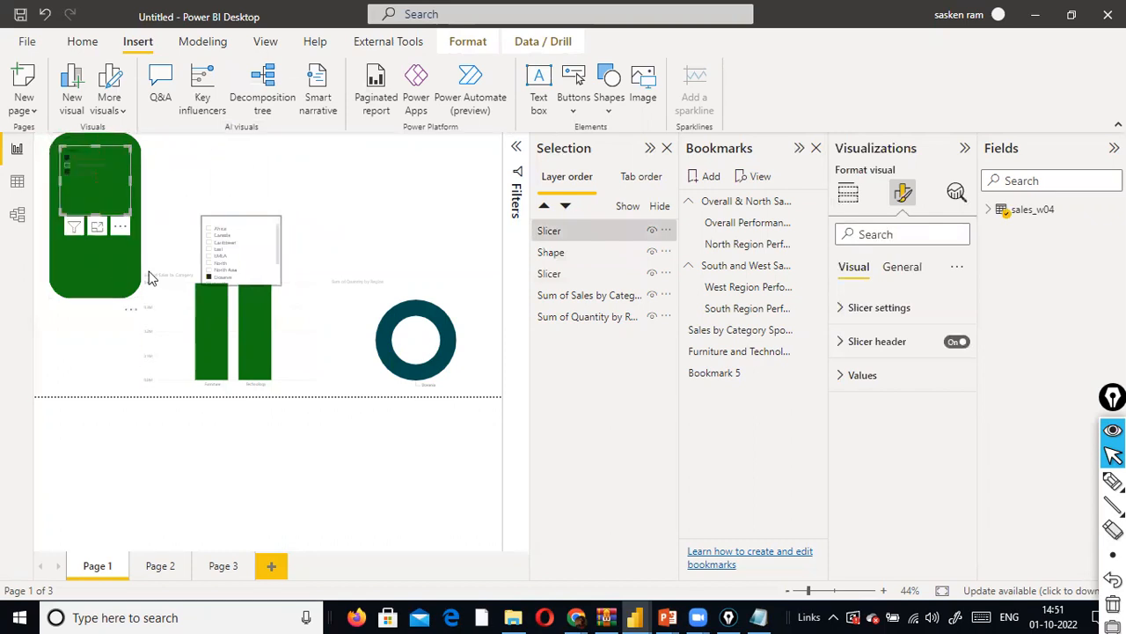
left_click(381, 175)
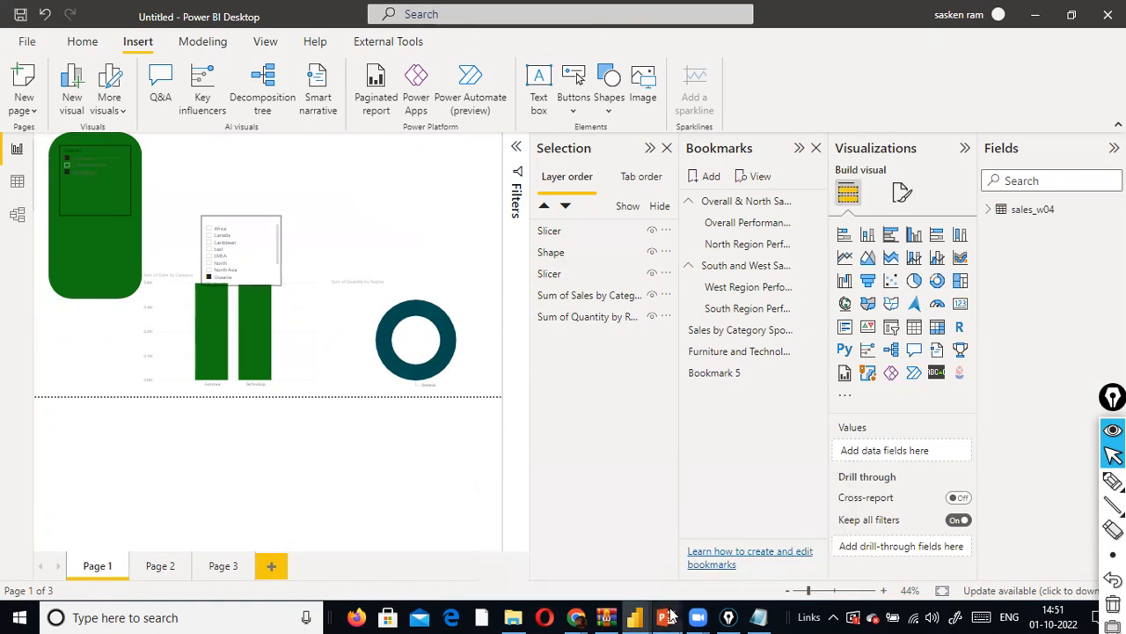
- Switch to the DAX_Essentials Final Gold Copy.pptx presentation in PowerPoint
left_click(639, 577)
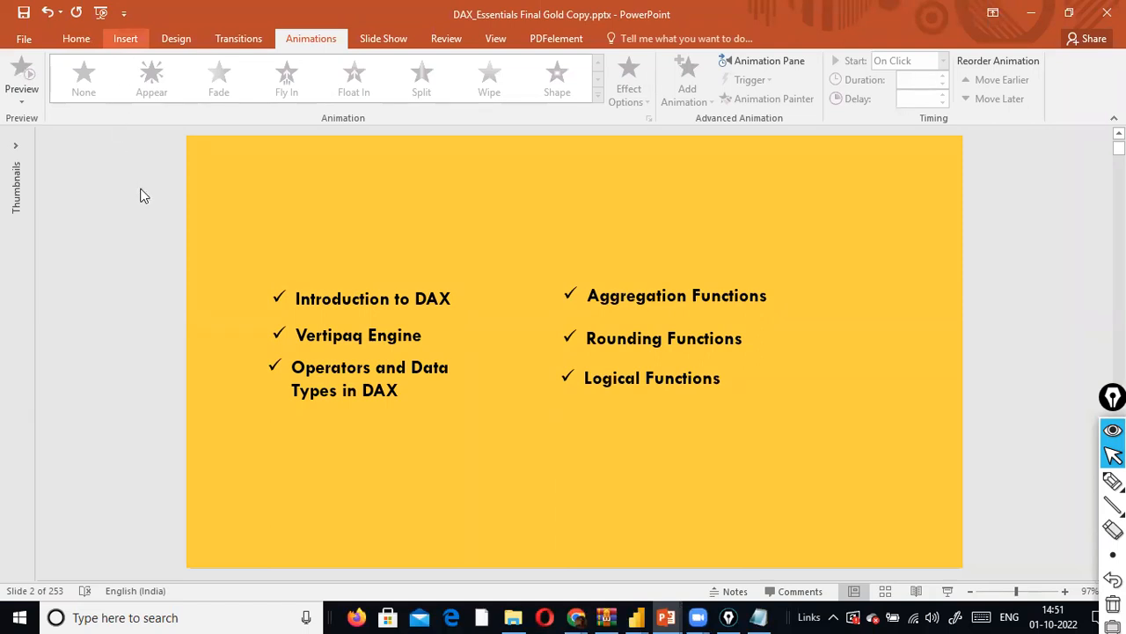
- Insert a blue rectangle, 3 cm by 5 cm, below the Operators and Data Types in DAX item
left_click(126, 39)
left_click(282, 101)
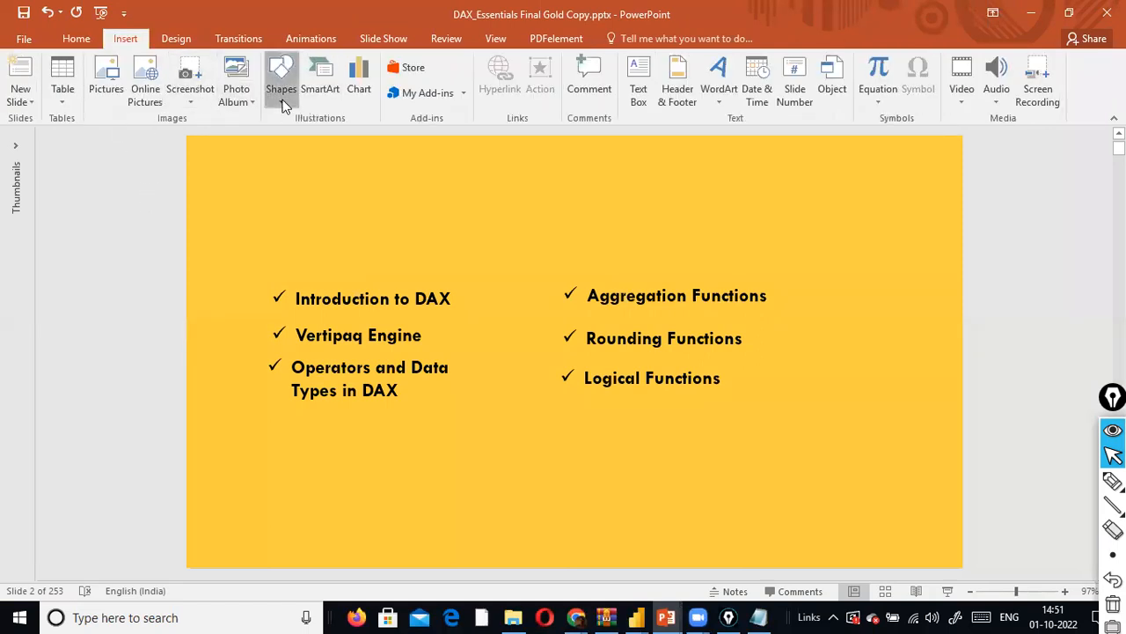
left_click(328, 136)
left_click_drag(158, 455, 384, 502)
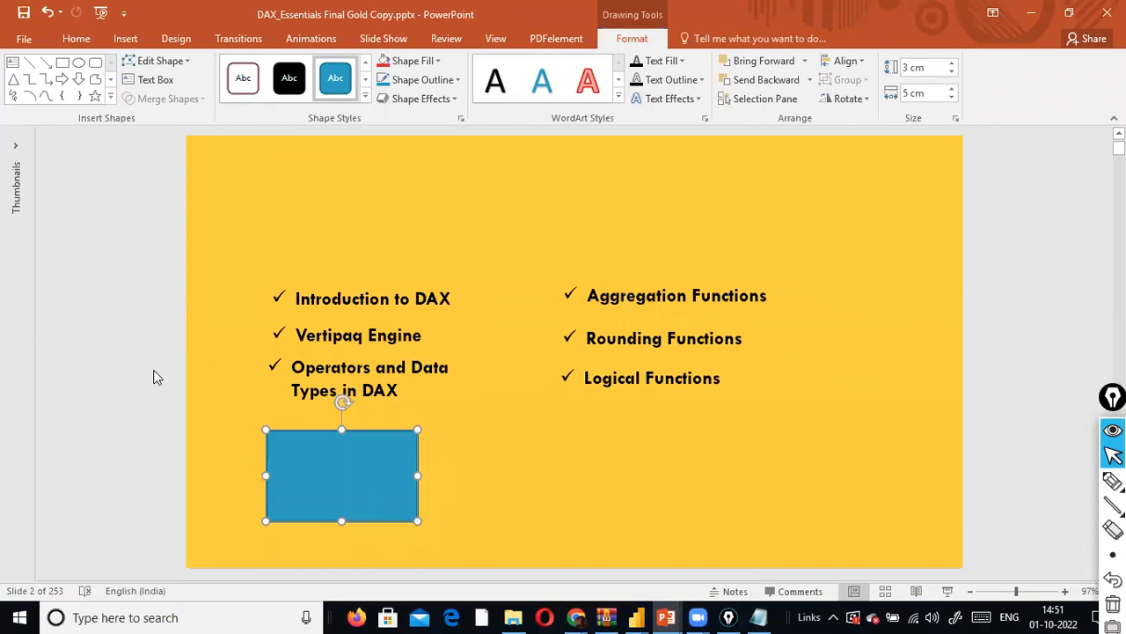
left_click(96, 376)
- Layer the Introduction to DAX text box in front of the blue rectangle and fit it inside, about 4.6 cm wide
left_click(378, 315)
left_click_drag(440, 290, 434, 478)
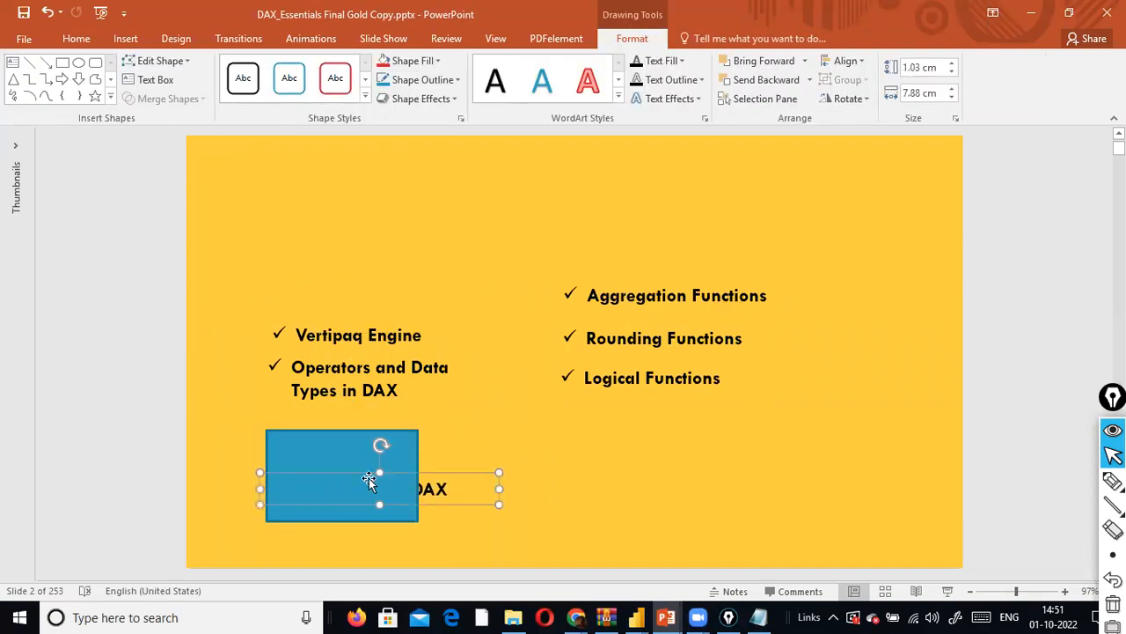
right_click(490, 476)
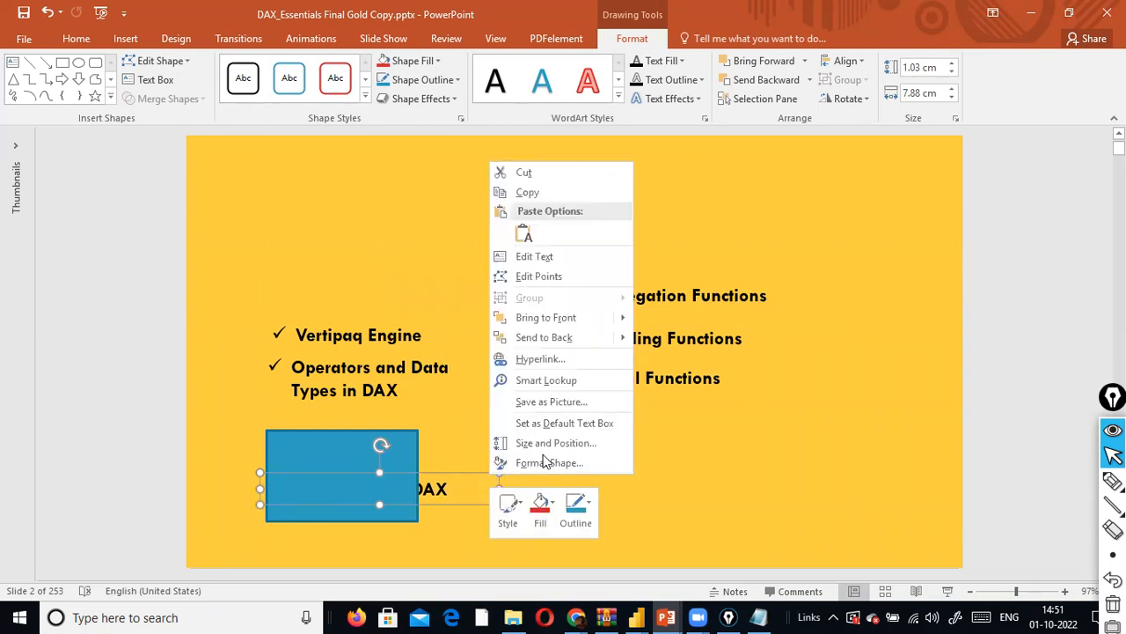
mouse_move(607, 318)
left_click(673, 337)
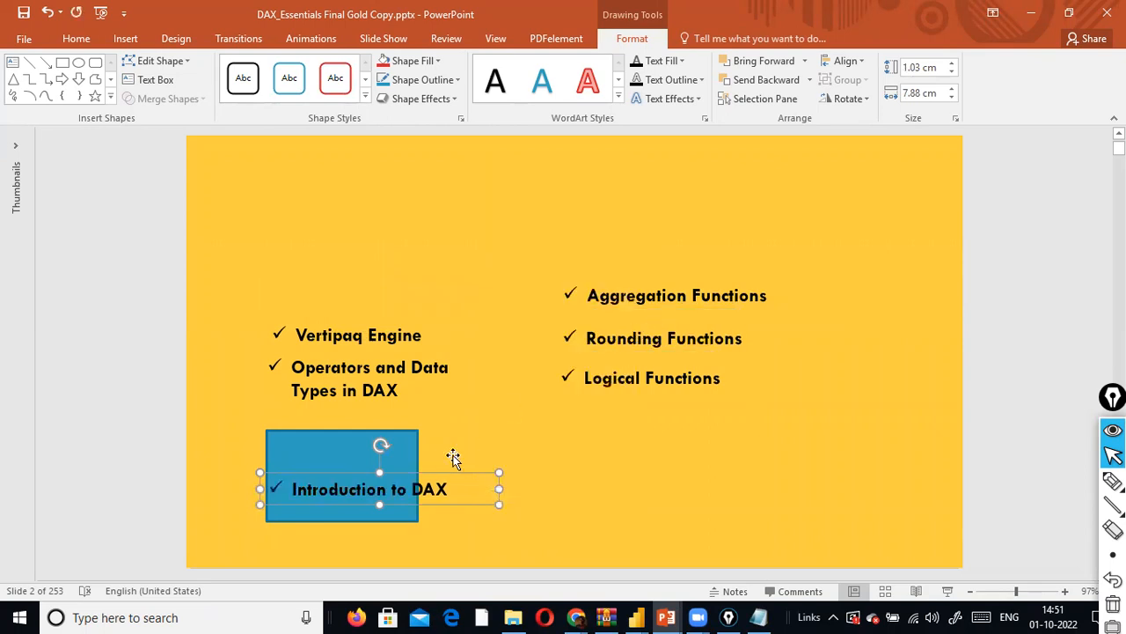
left_click_drag(500, 489, 357, 441)
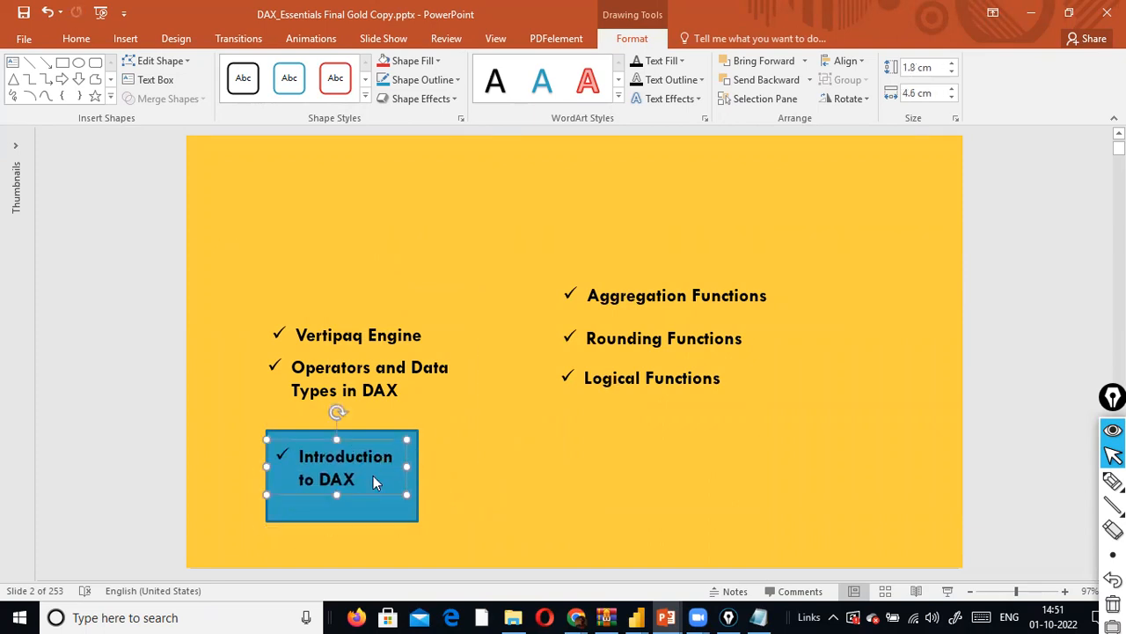
- Switch back to Power BI Desktop and place the Region slicer over the green shape's lower part
key("alt+Tab")
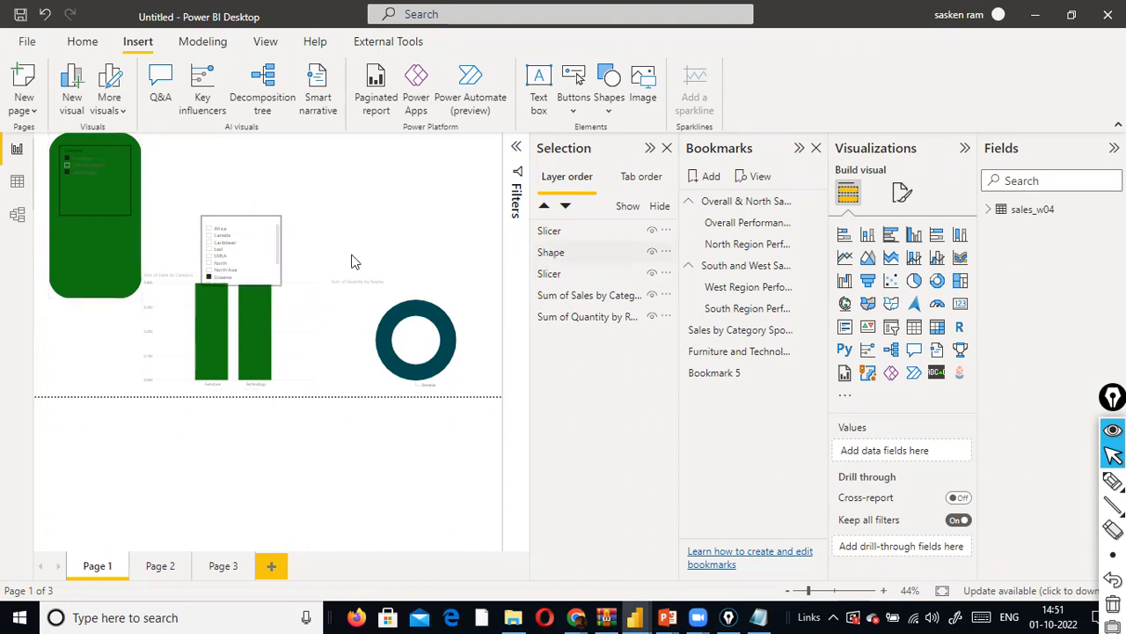
left_click_drag(276, 275, 139, 282)
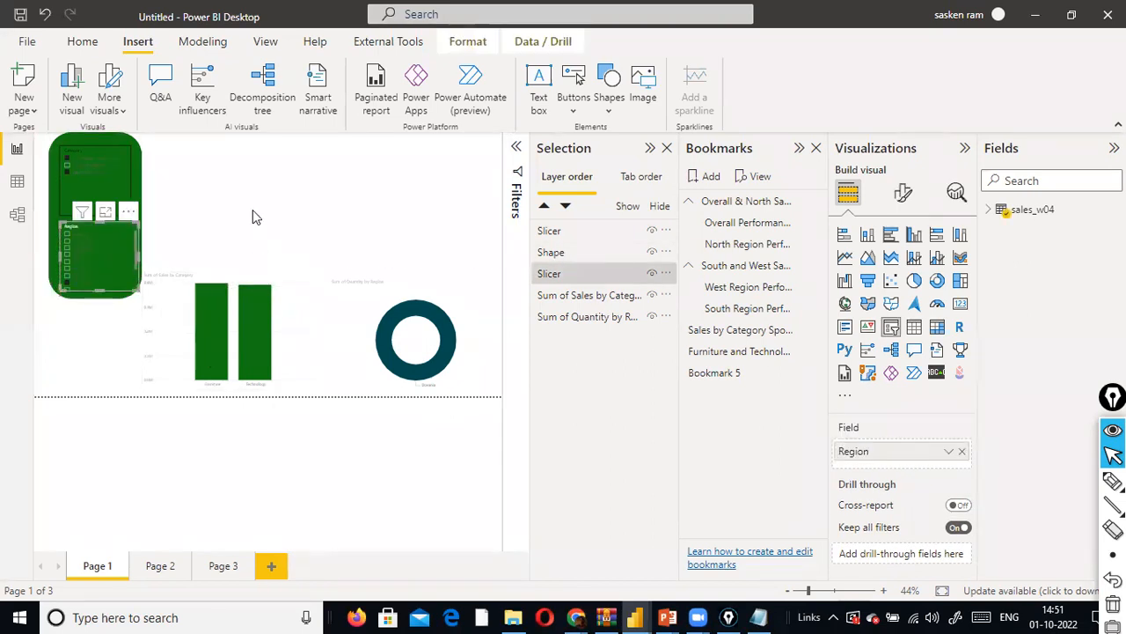
left_click(443, 187)
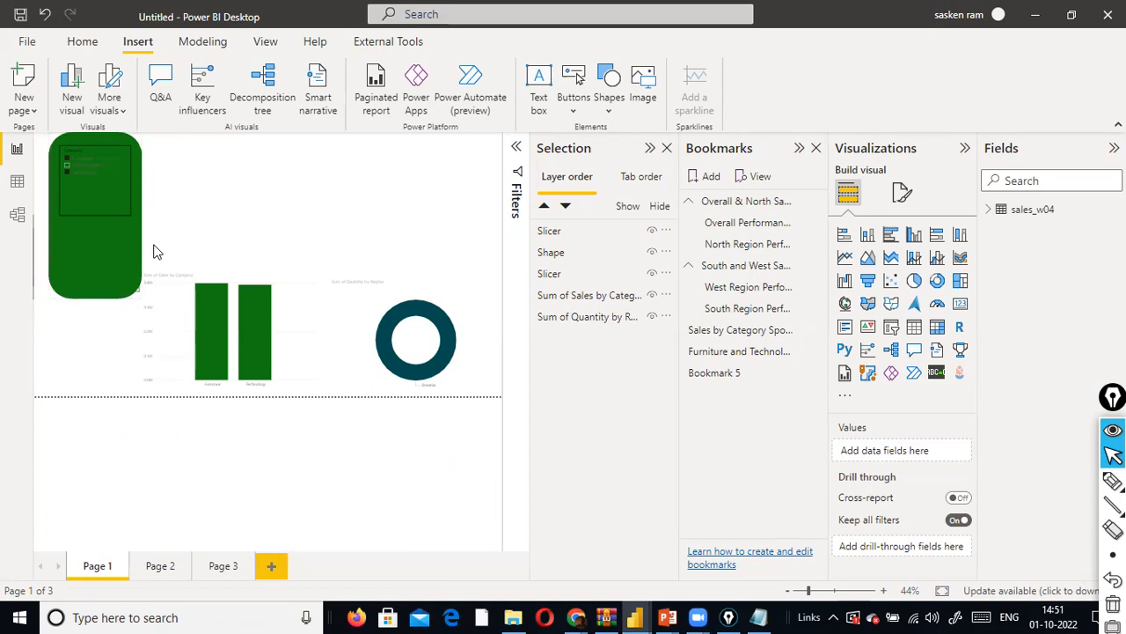
- Move the Region slicer above the green shape in the layer order, directly below the Category slicer
left_click(106, 190)
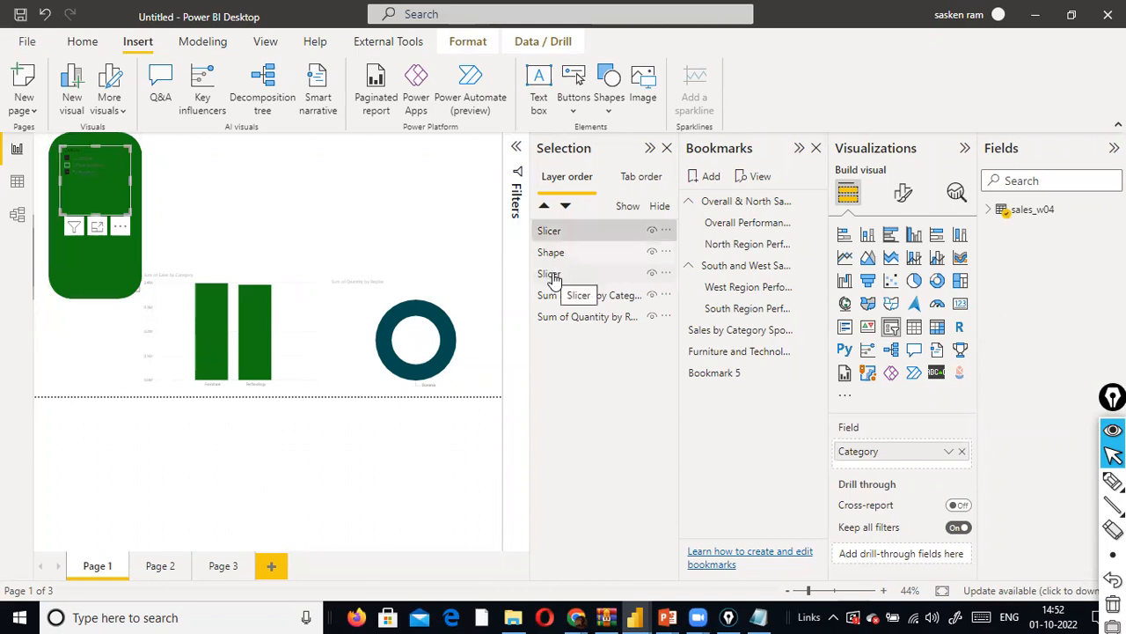
left_click_drag(555, 269, 554, 257)
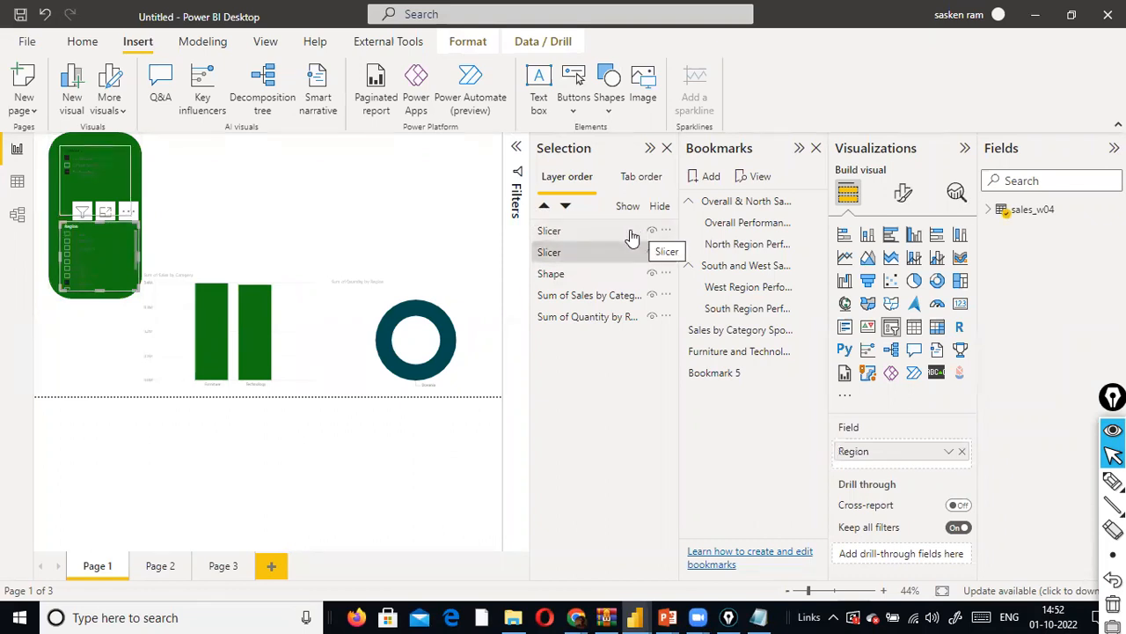
left_click(96, 181)
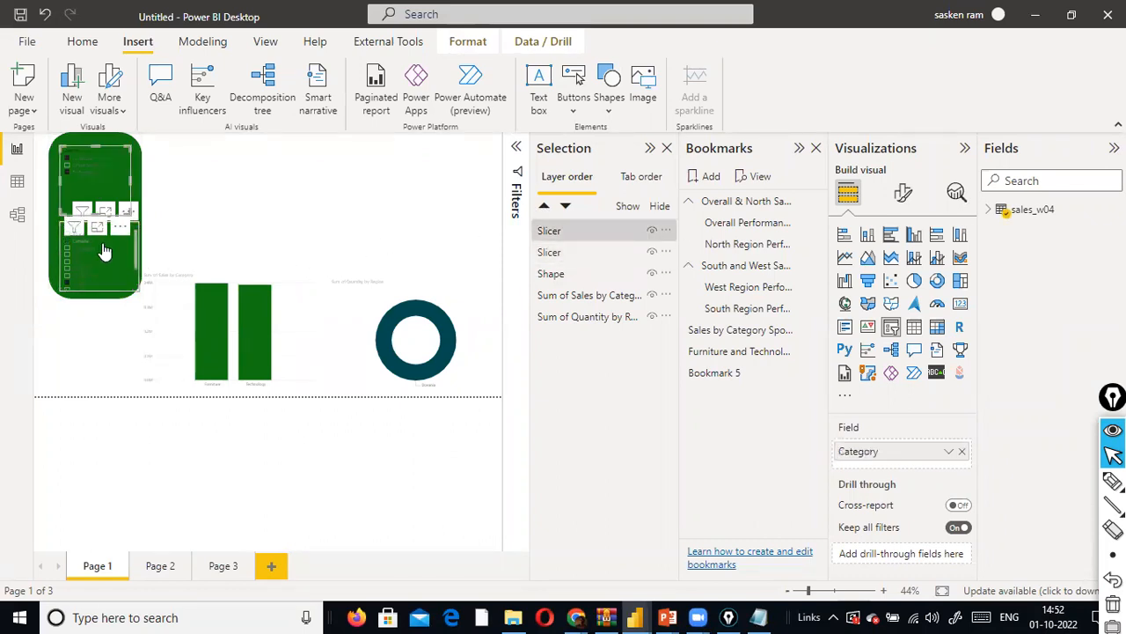
- Filter Region to Canada with the Category selection cleared, and fit the Region slicer within the green shape's edges
left_click(103, 243)
left_click(92, 172)
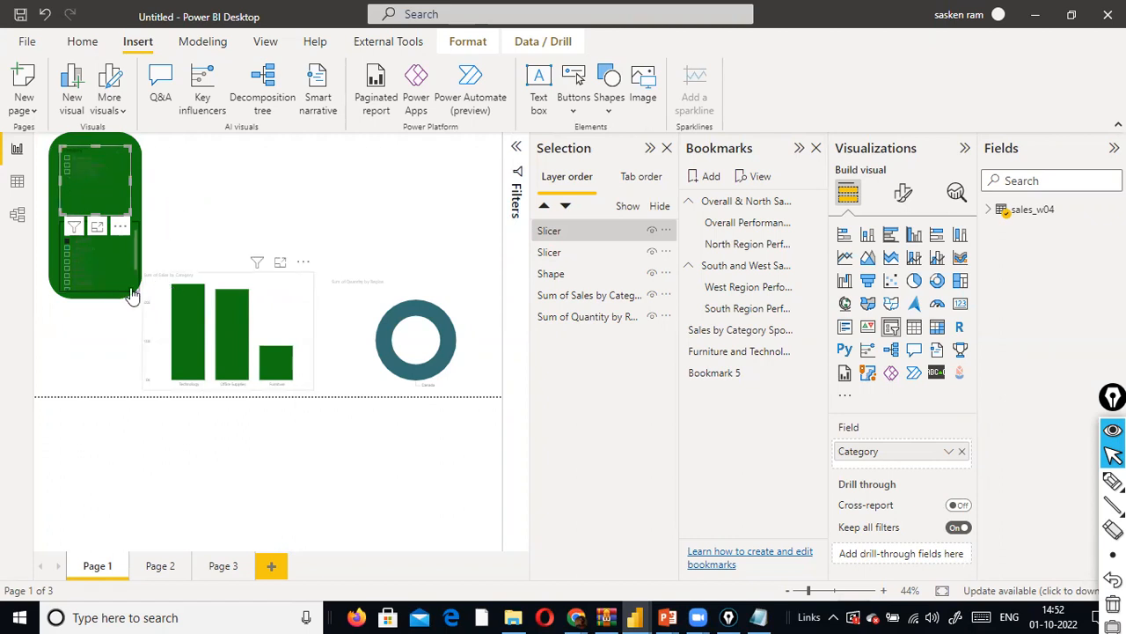
left_click(104, 293)
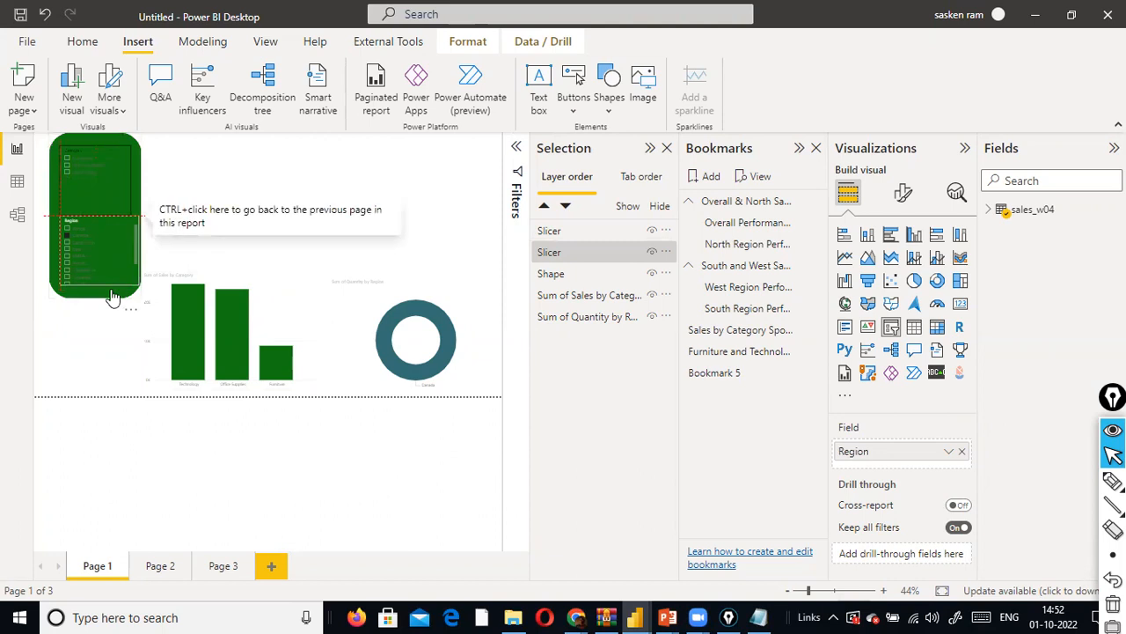
left_click_drag(142, 288, 129, 259)
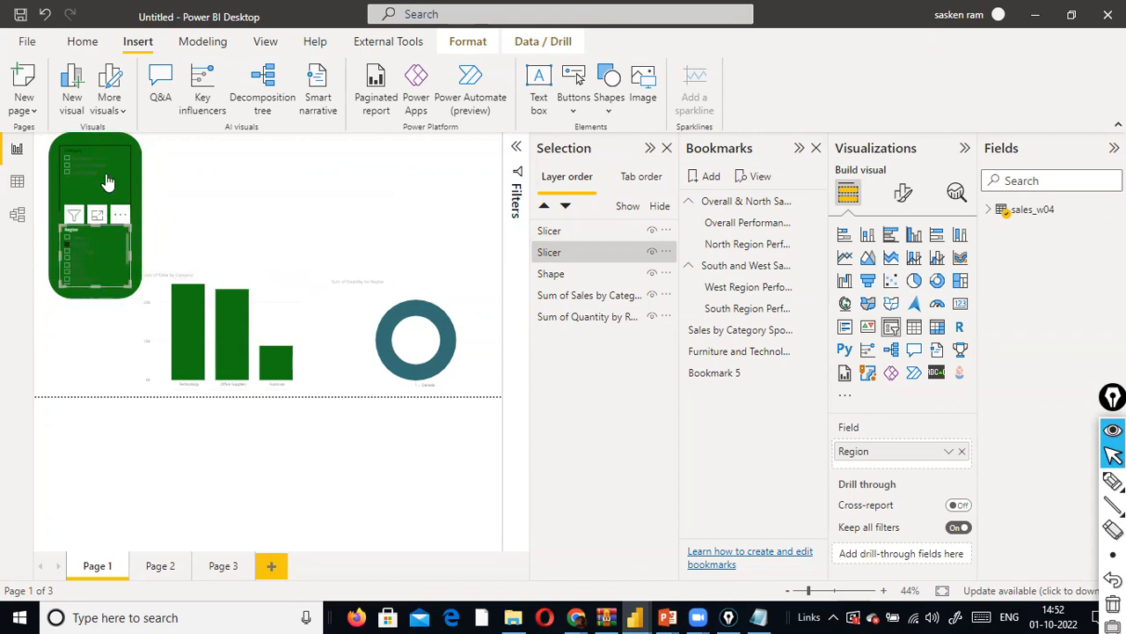
- Try to select the green shape together with the Category and Region slicers
left_click(142, 235)
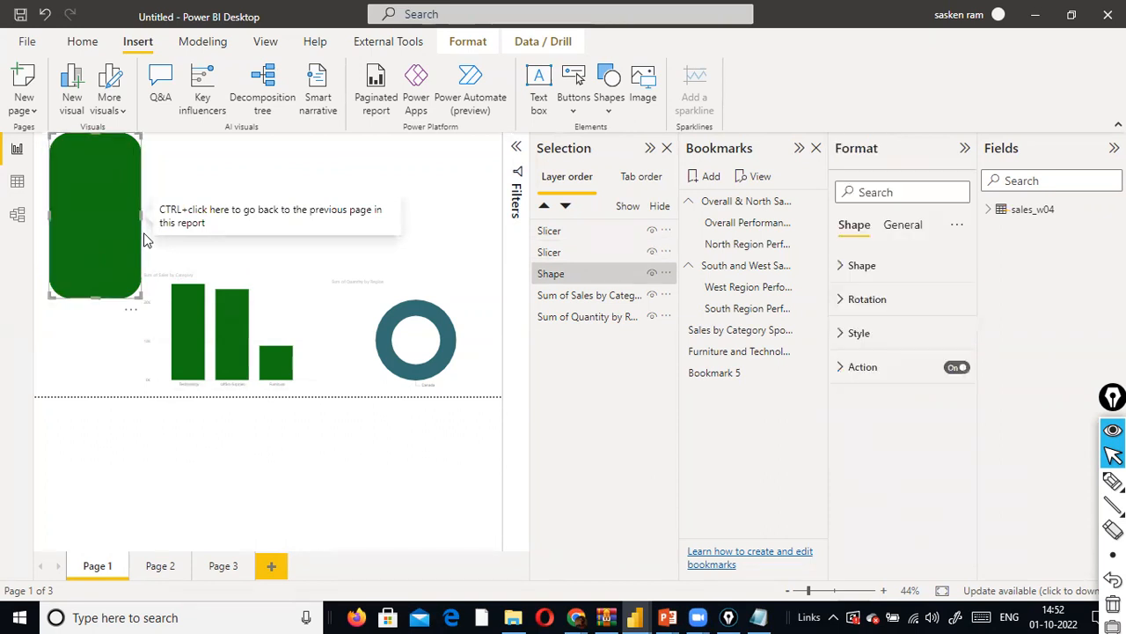
left_click(31, 162)
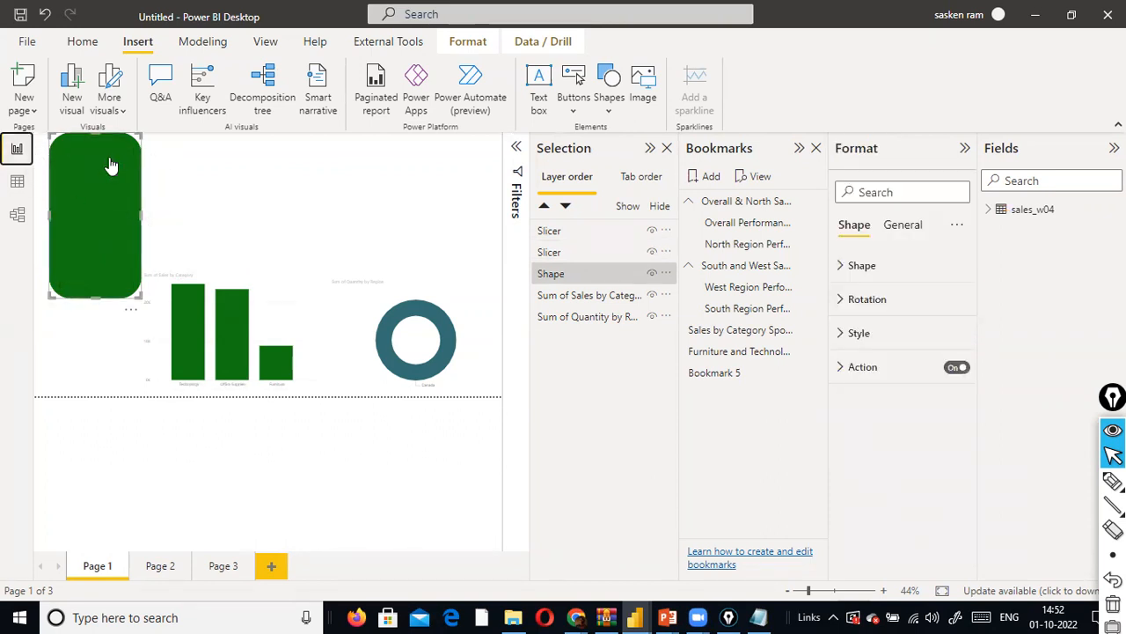
mouse_move(40, 138)
left_mouse_down()
mouse_move(71, 320)
mouse_move(174, 313)
left_mouse_up()
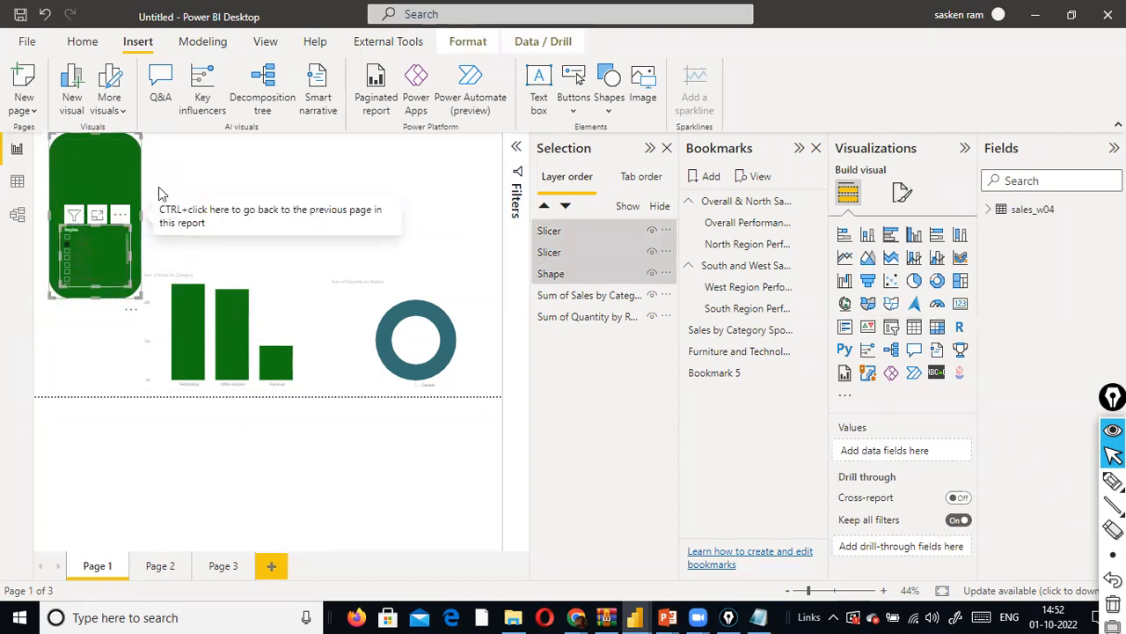
left_click(193, 146)
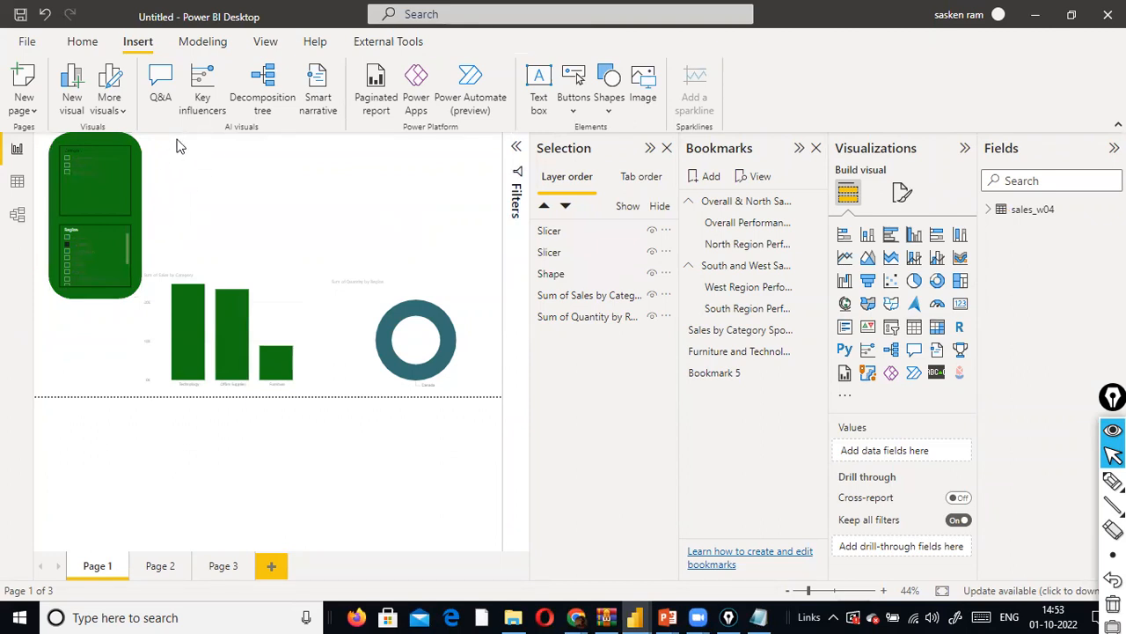
left_click_drag(173, 201, 28, 335)
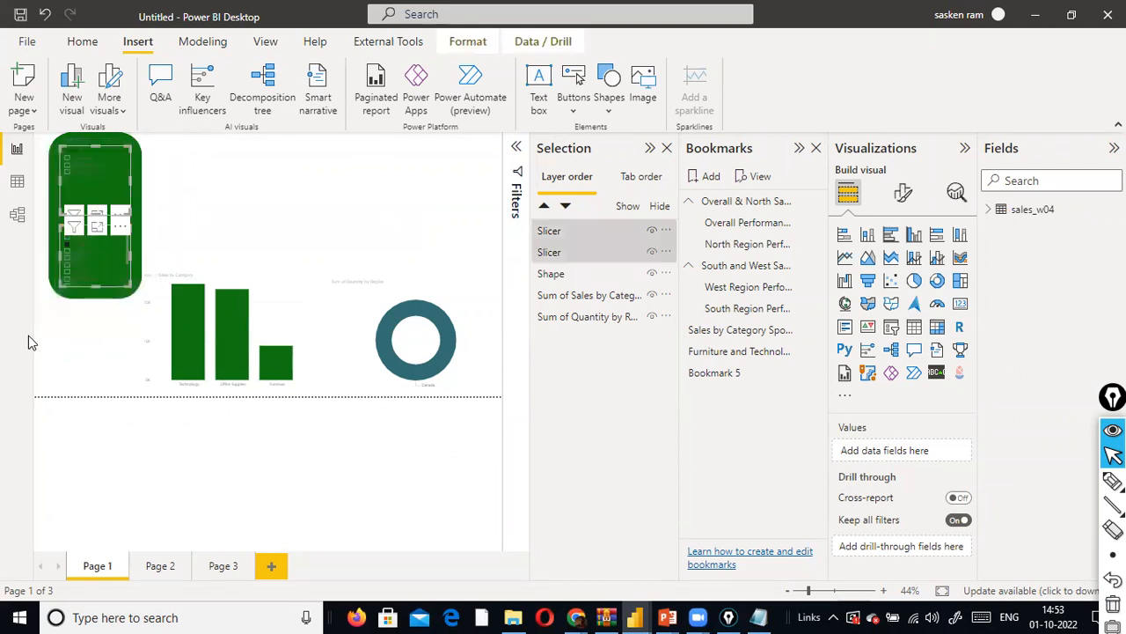
left_click(102, 303, "ctrl")
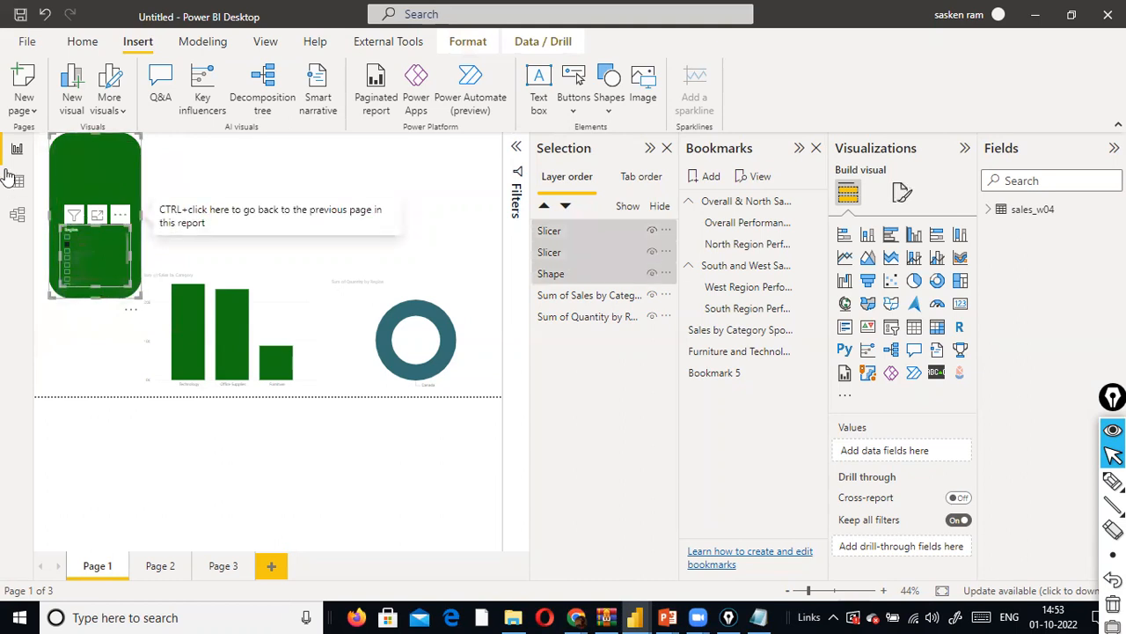
left_click(90, 163)
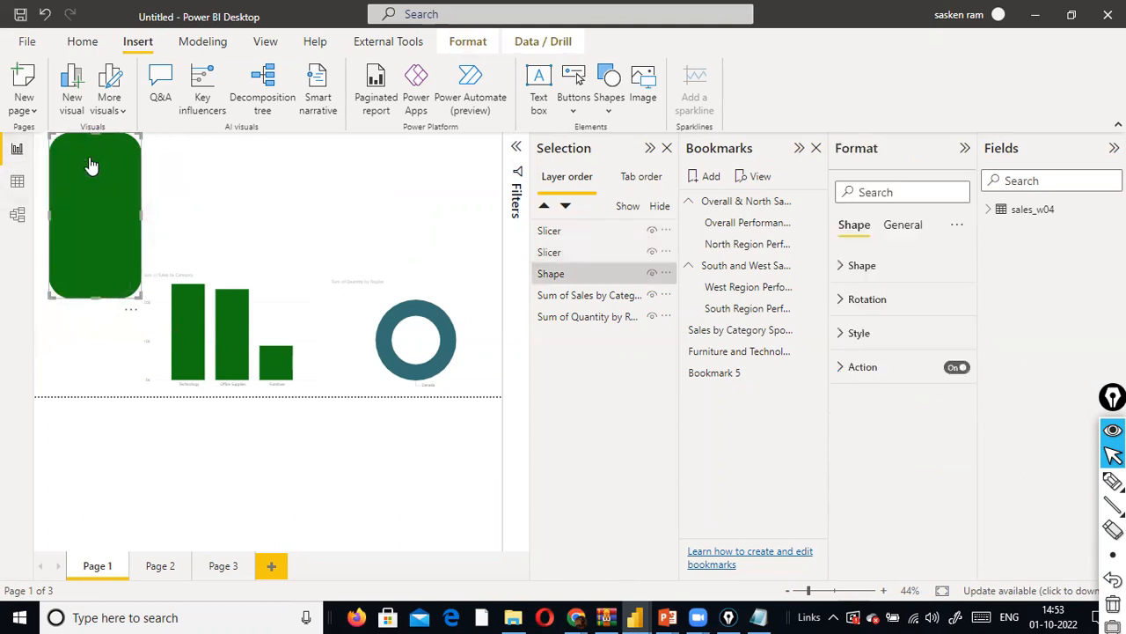
- Try to group the green shape with the two slicers on Page 1
left_click(187, 192, "ctrl")
left_click(167, 566)
left_click(97, 566)
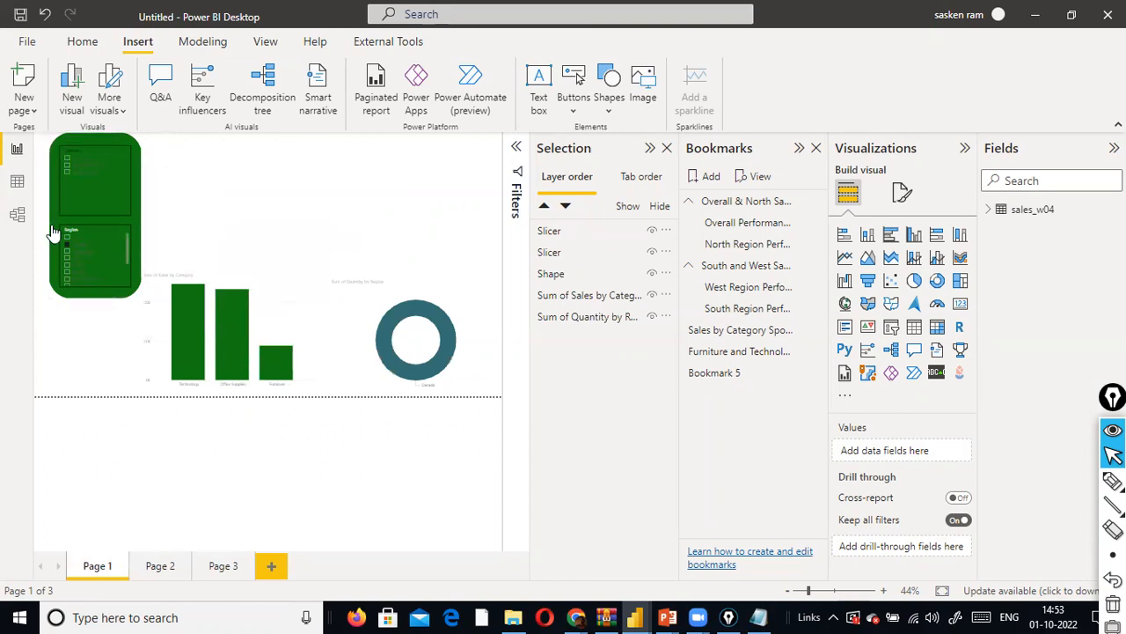
left_click_drag(40, 143, 193, 324)
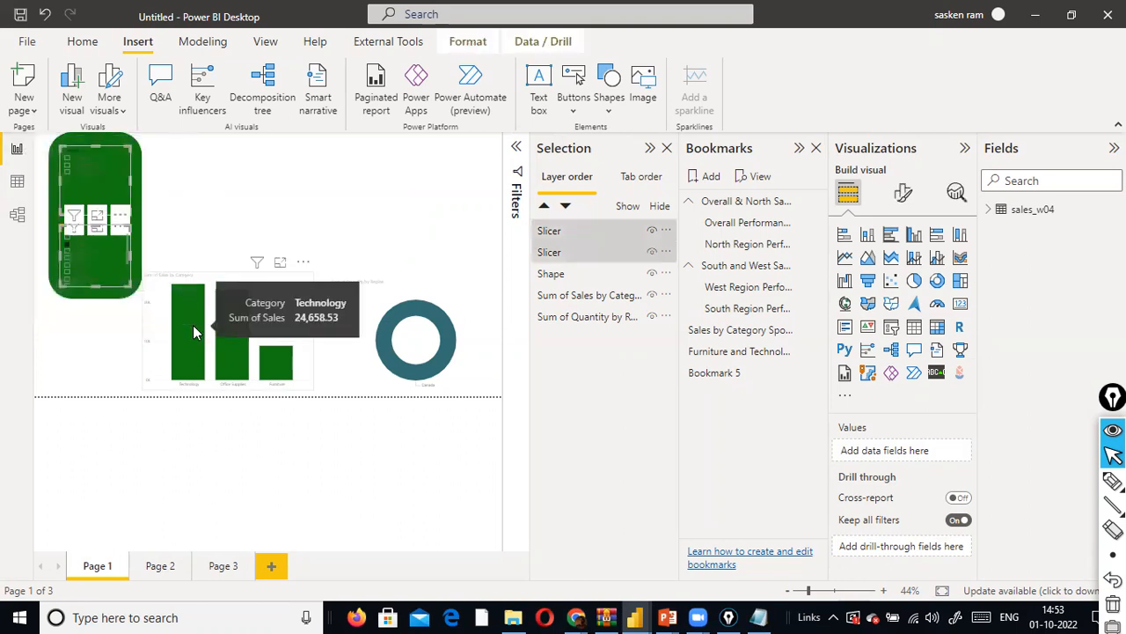
left_click(113, 301, "ctrl")
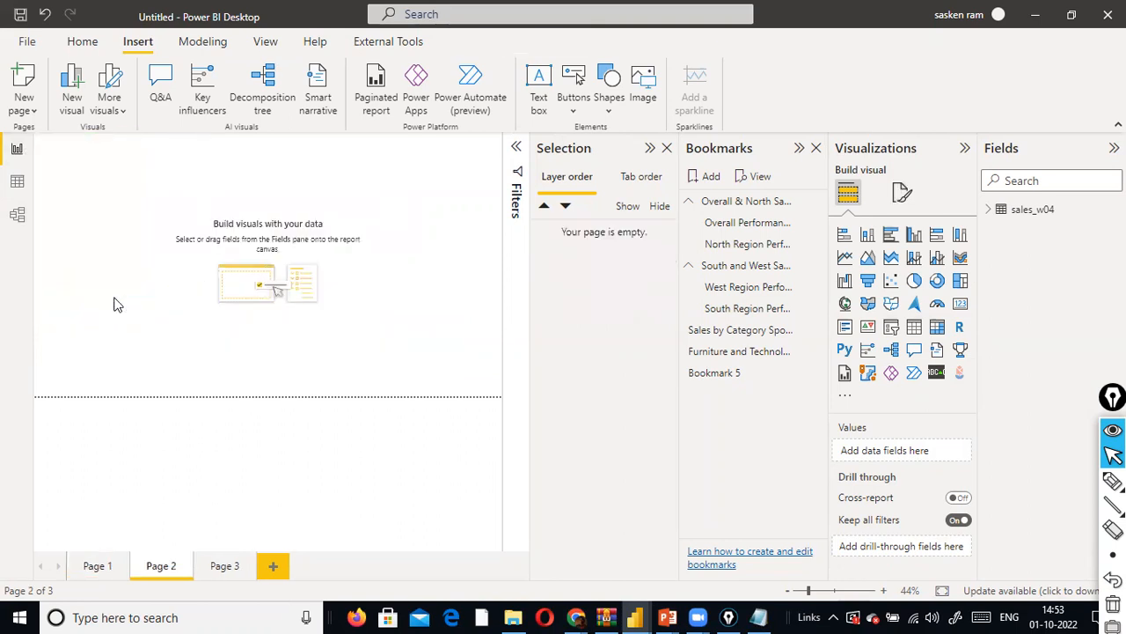
left_click(97, 566)
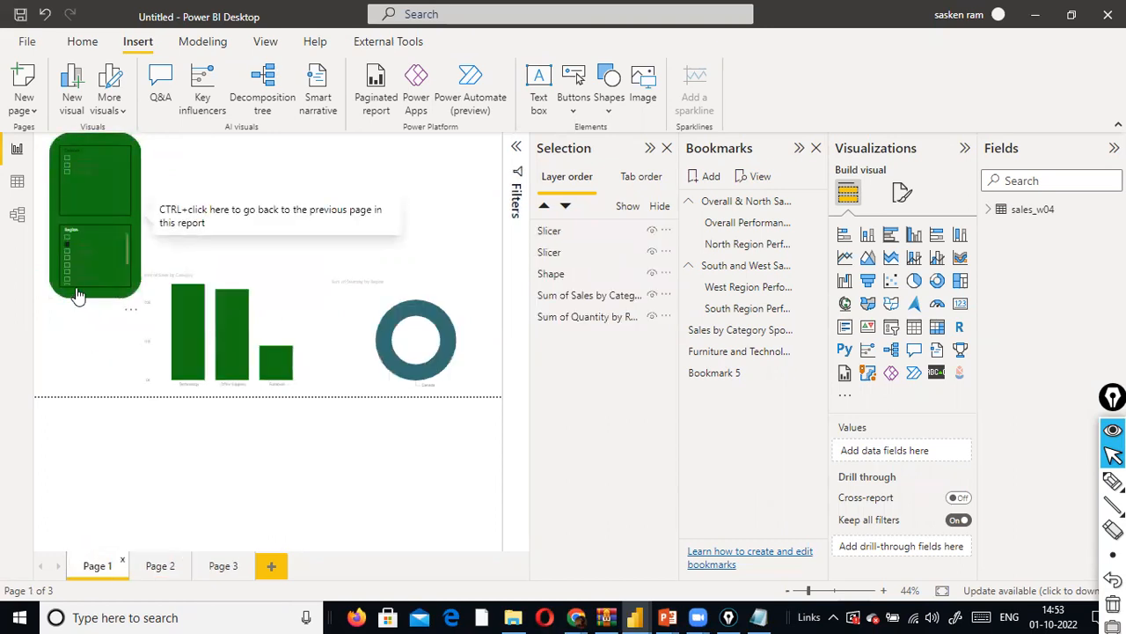
right_click(77, 295)
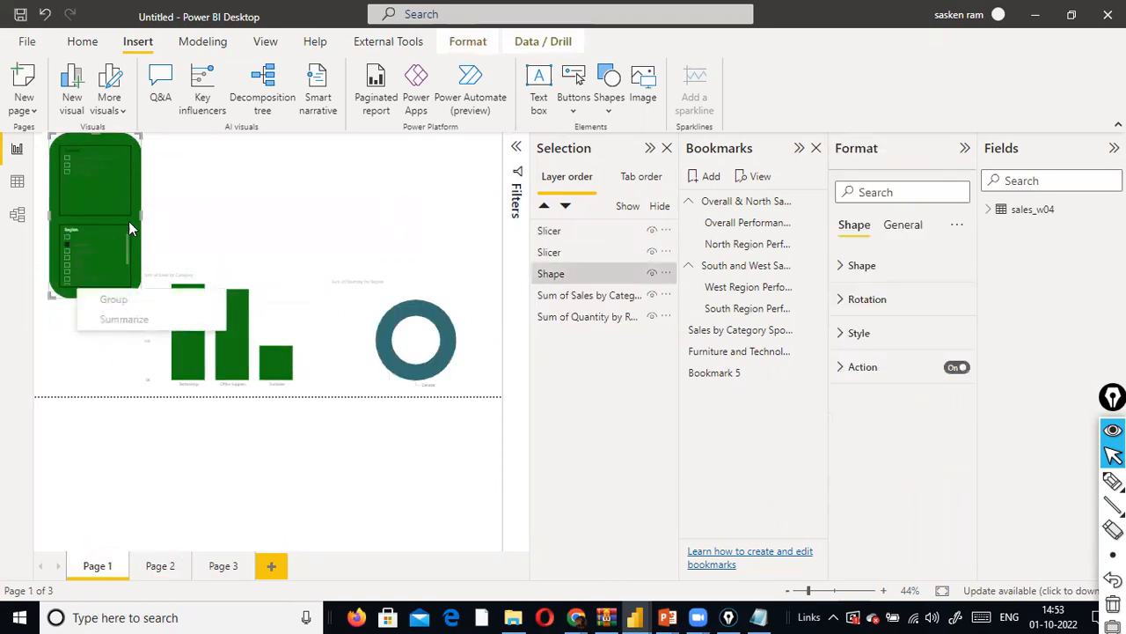
key("Escape")
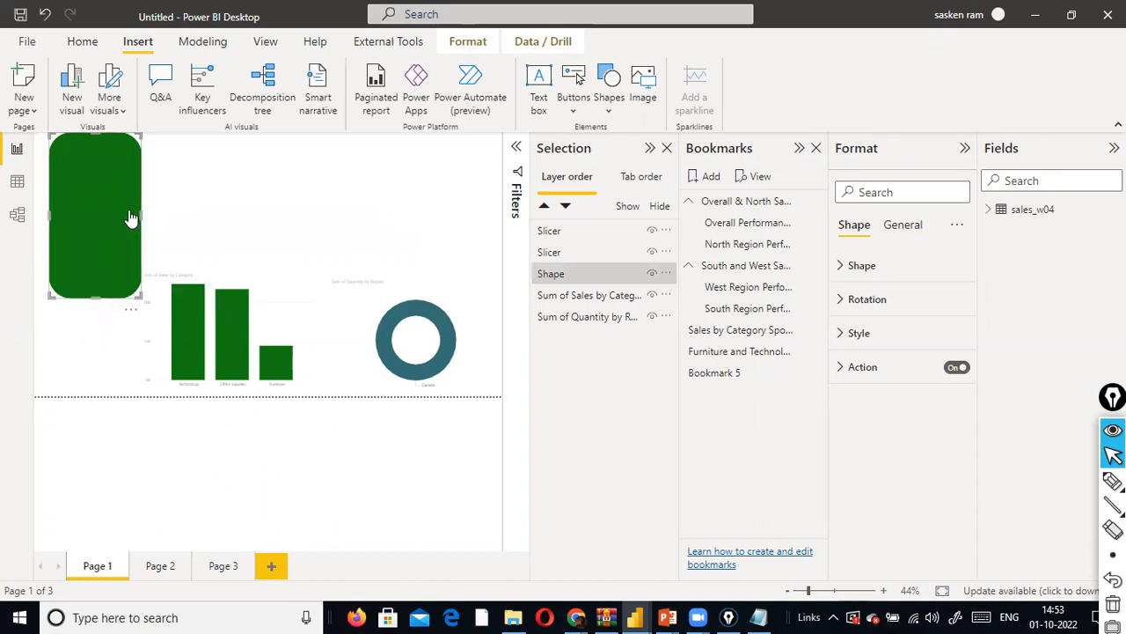
- Move the green shape slightly inward from the page corner and realign the Category and Region slicers inside it
left_click_drag(136, 233, 147, 245)
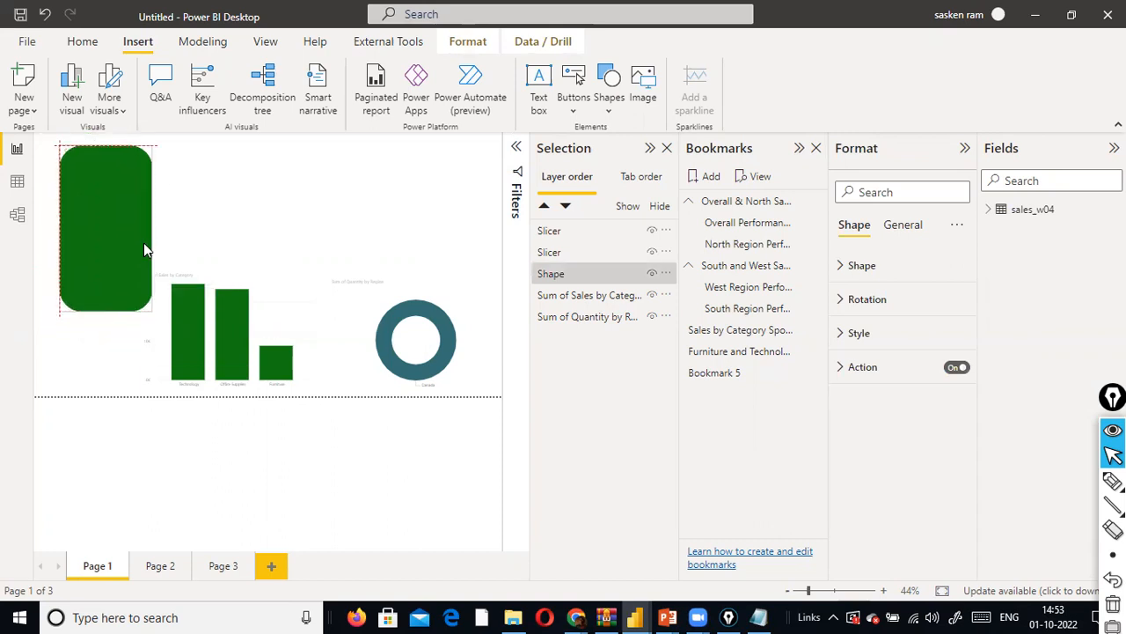
left_click(70, 355)
left_click_drag(115, 181, 127, 191)
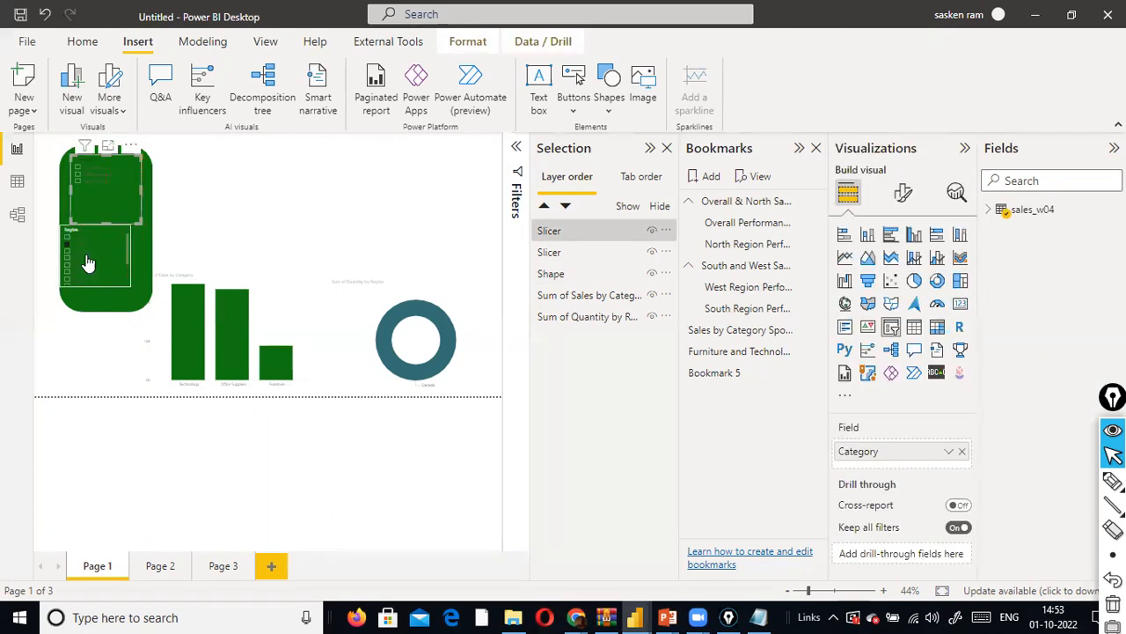
left_click_drag(107, 285, 106, 269)
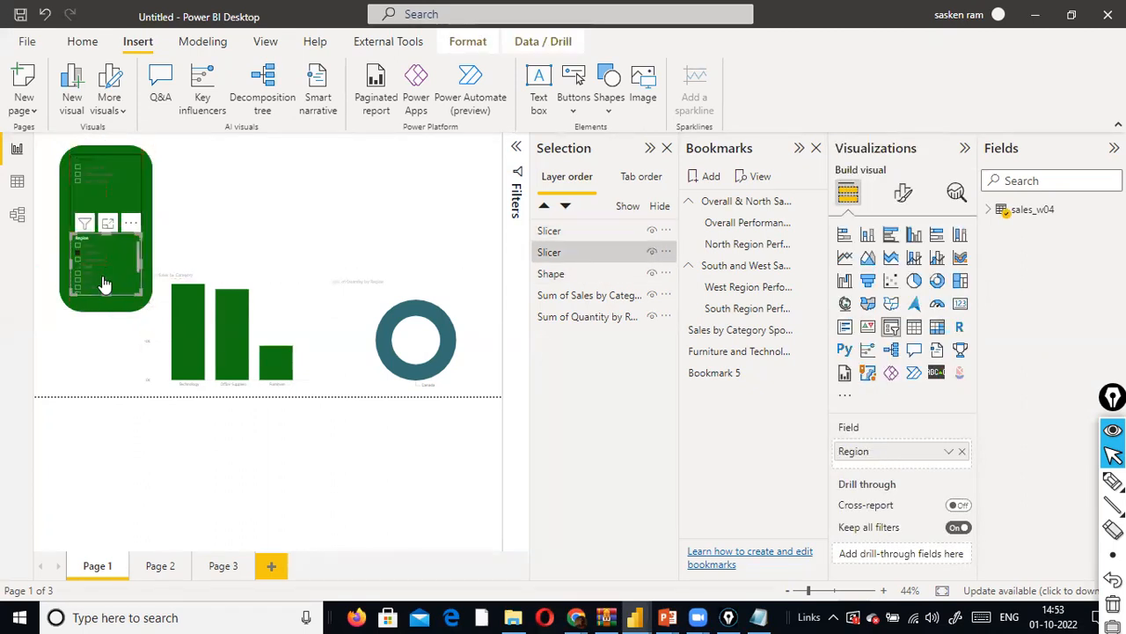
- Group the green shape with the Category and Region slicers, and nudge the grouped panel slightly
left_click(93, 327)
left_click_drag(41, 134, 194, 334)
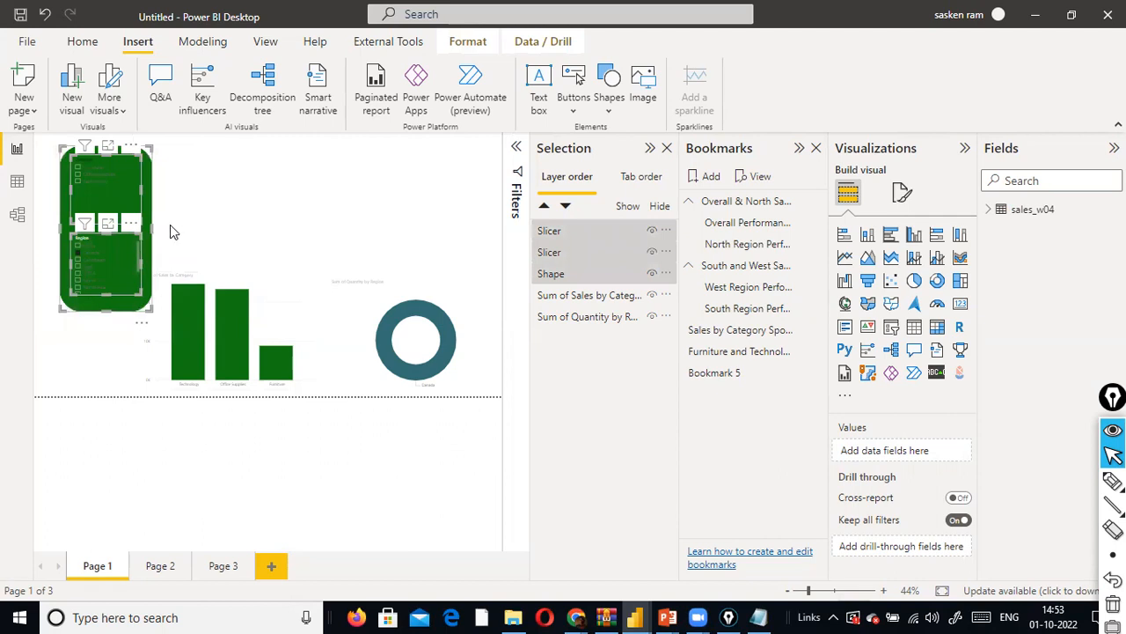
right_click(141, 313)
mouse_move(202, 317)
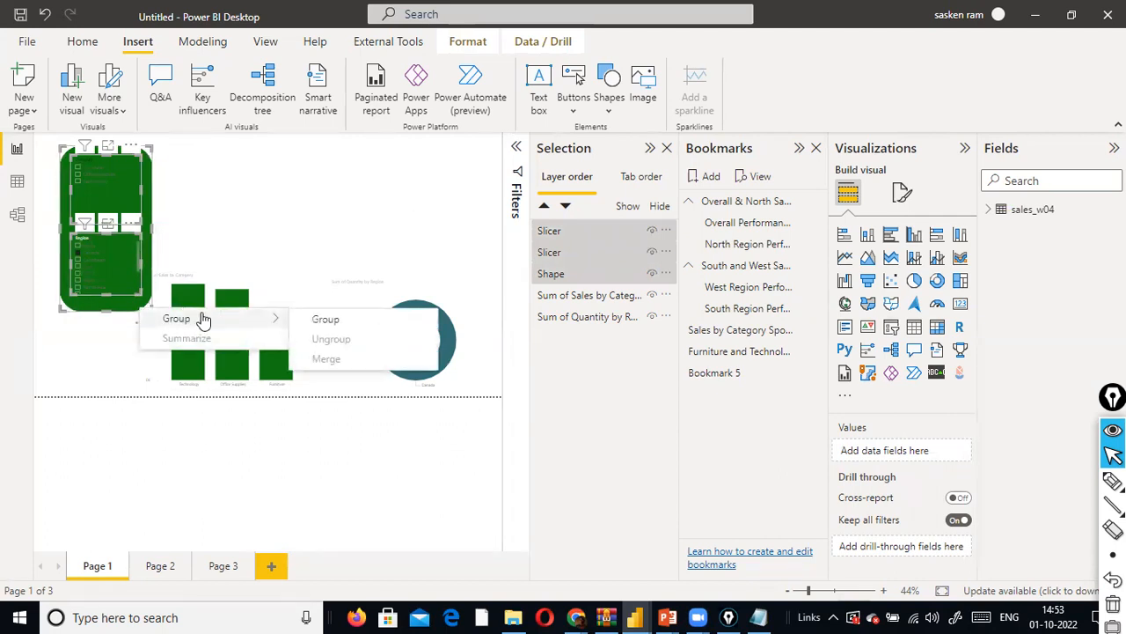
left_click(323, 318)
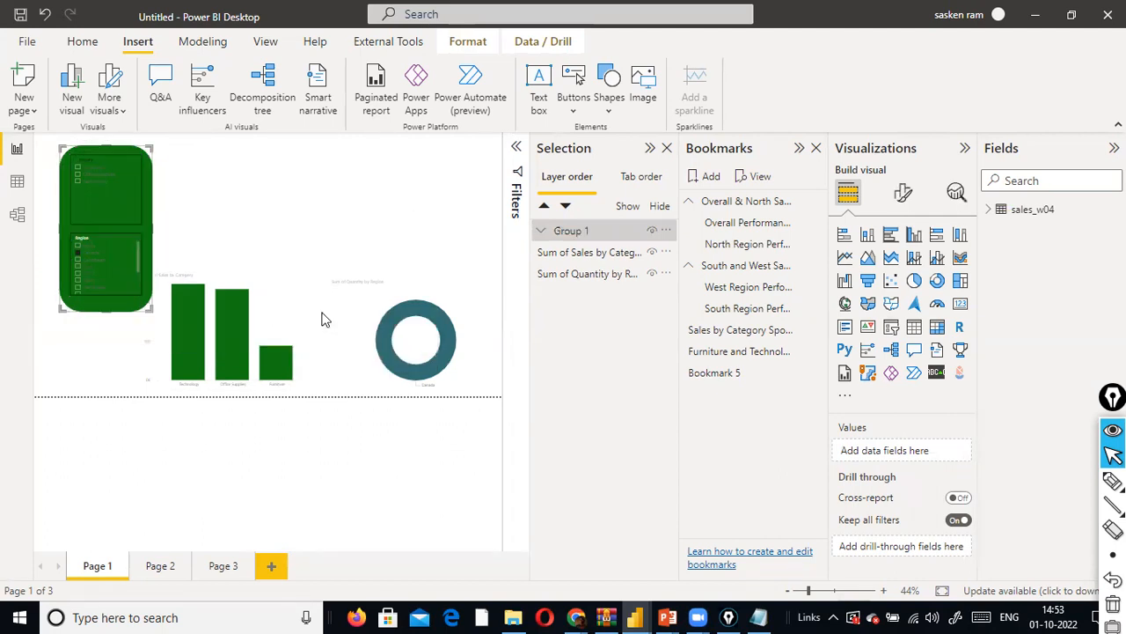
left_click(144, 314)
left_click_drag(129, 319, 124, 291)
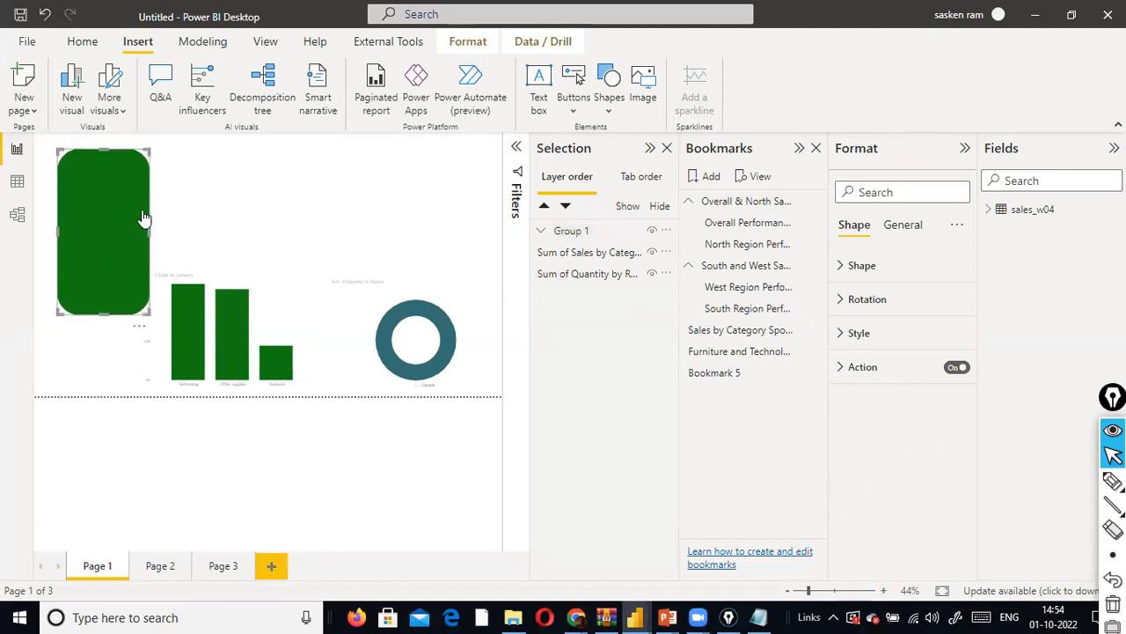
- Move the grouped slicer panel slightly toward the left edge of Page 1 and clear the selection
left_click(209, 193)
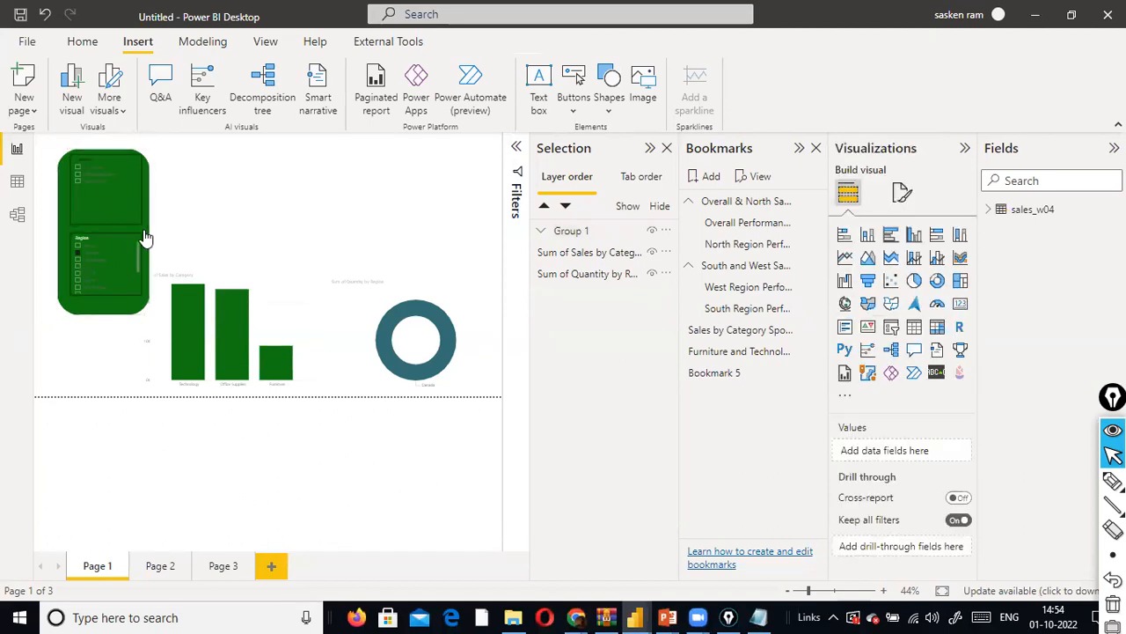
left_click_drag(133, 239, 129, 242)
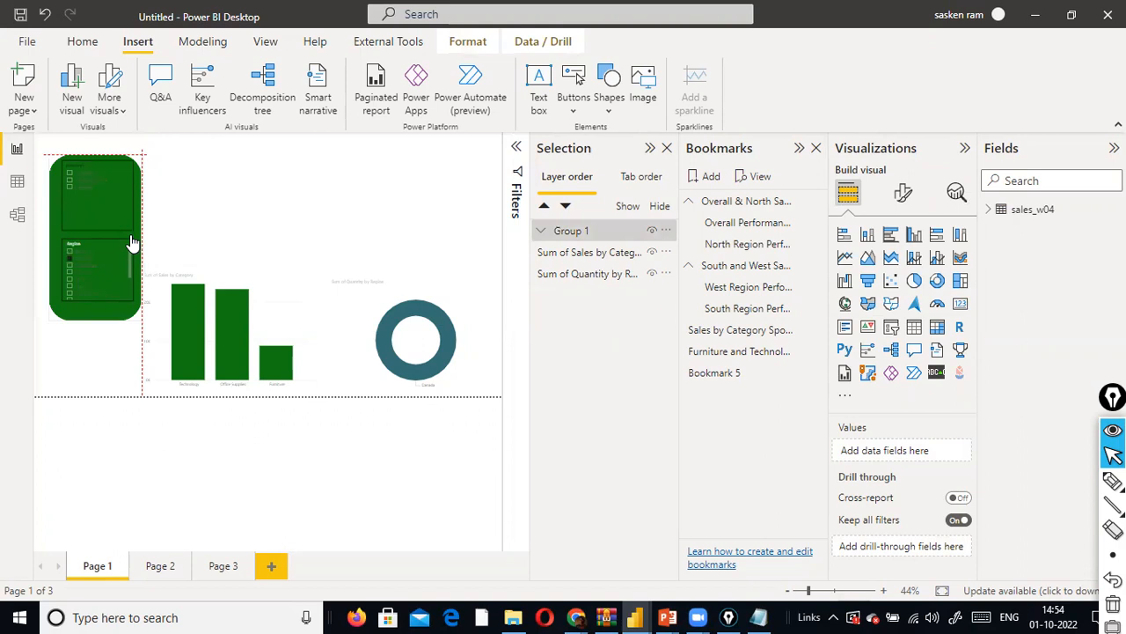
left_click(121, 308)
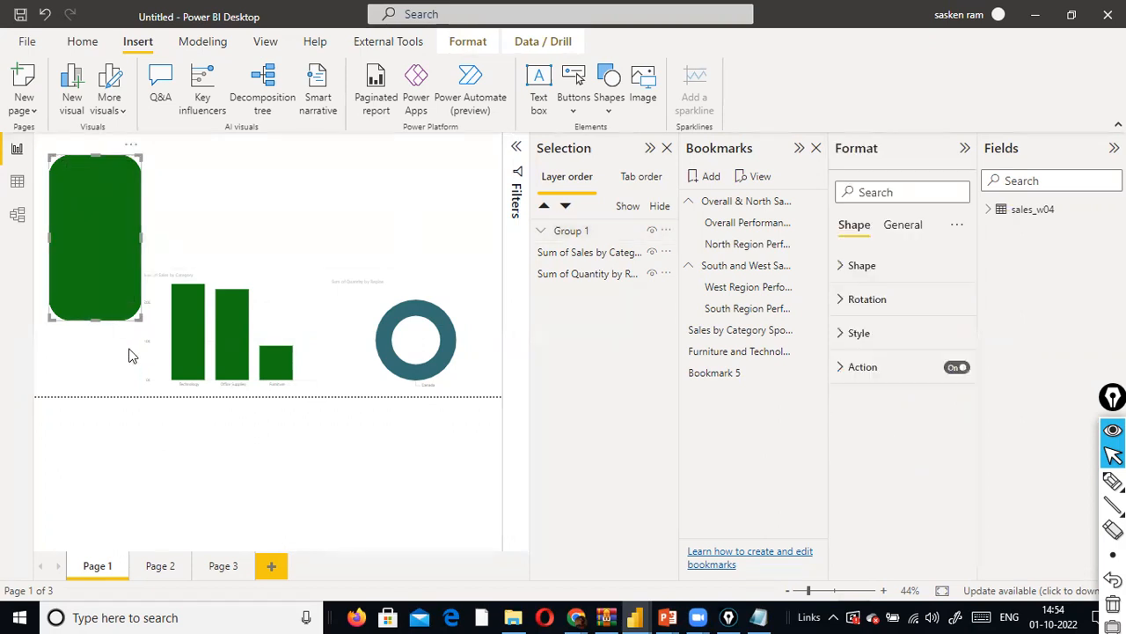
left_click(128, 355)
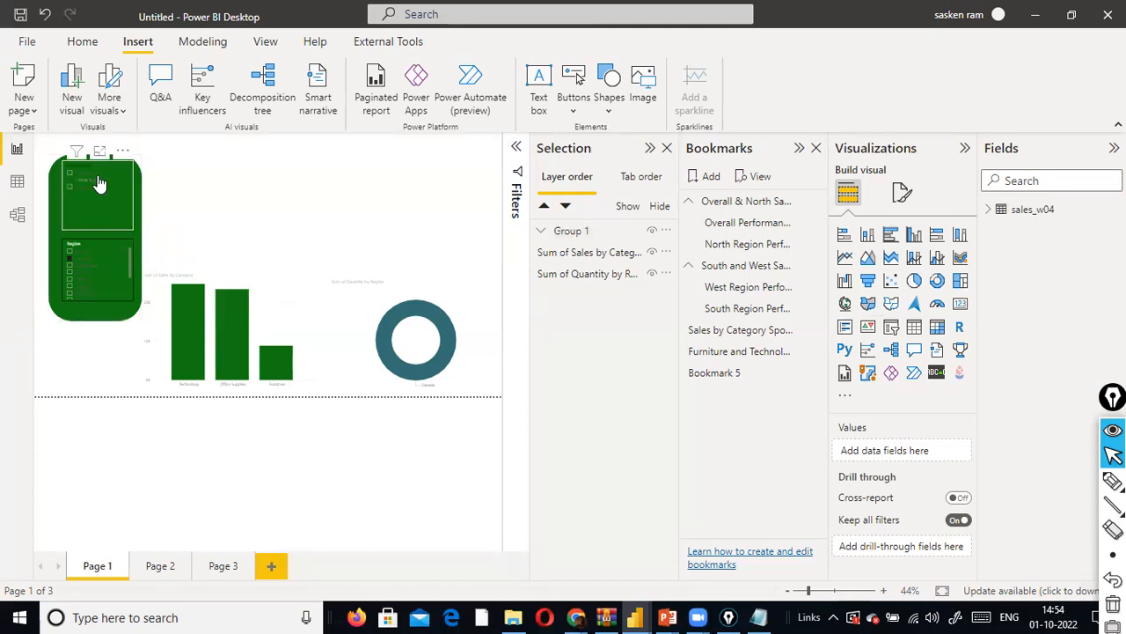
- Turn on the background effect for the slicer group and set its colour to dark gray
left_click(97, 318)
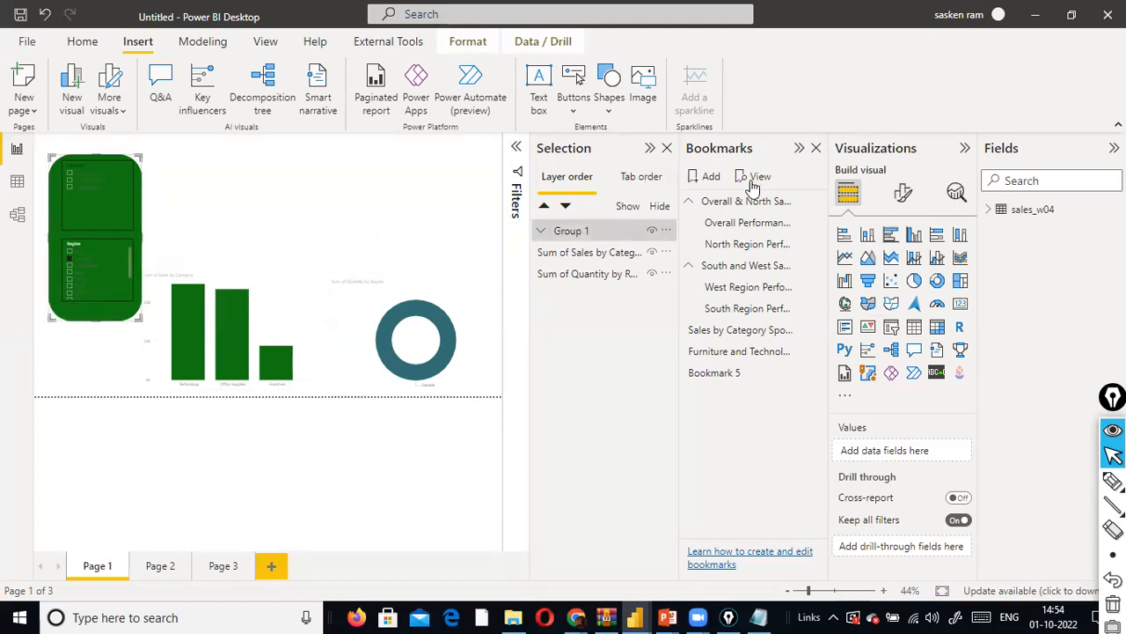
left_click(903, 192)
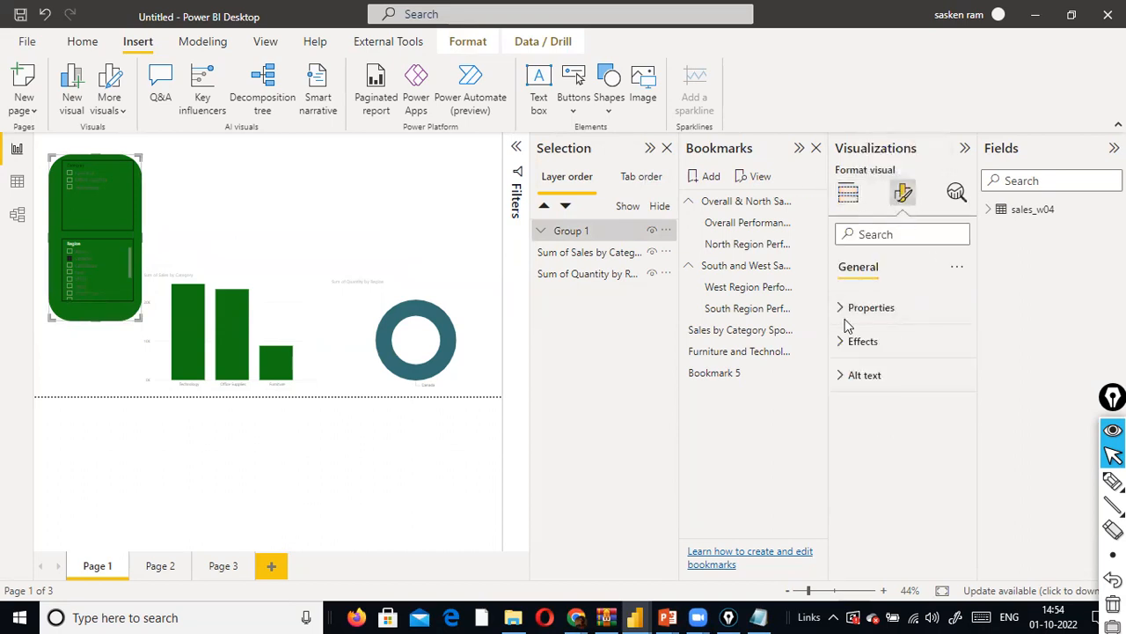
left_click(895, 236)
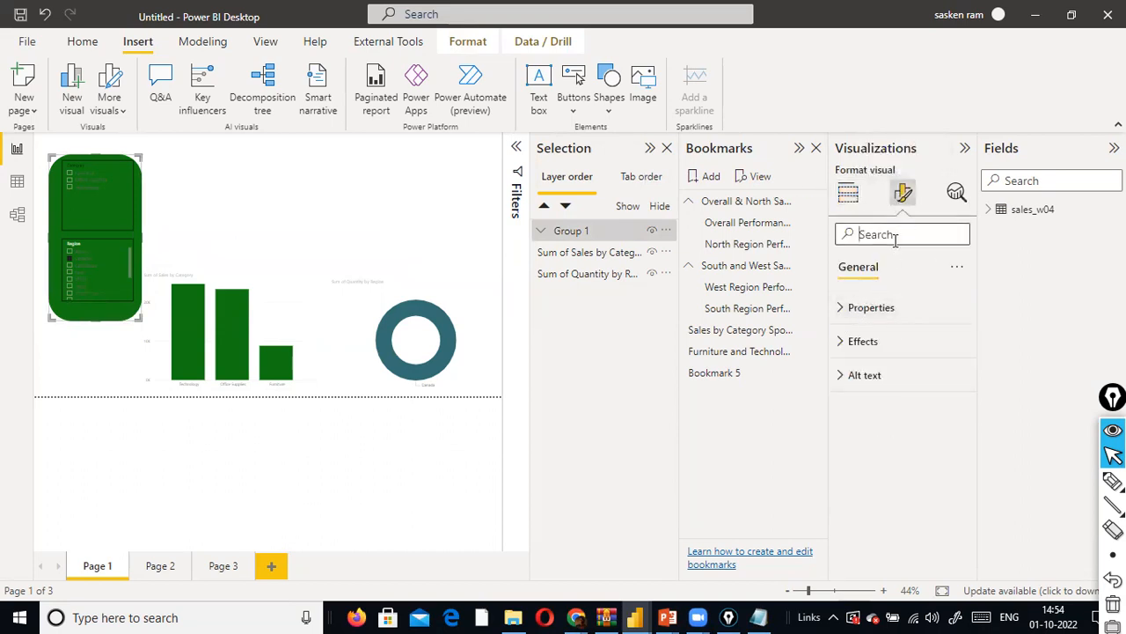
left_click(847, 346)
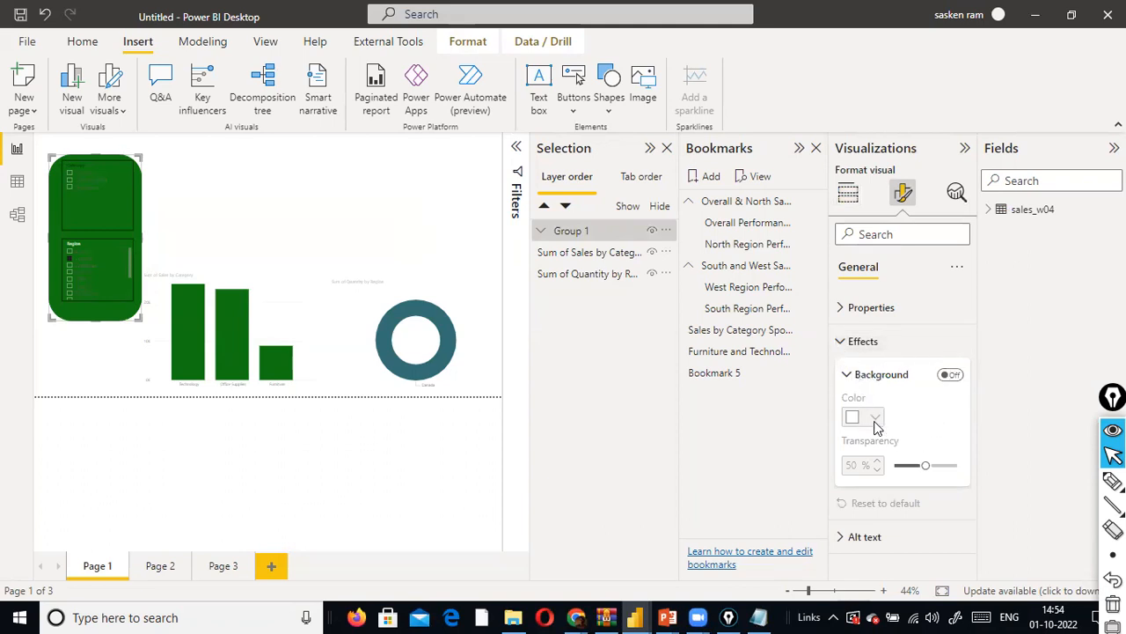
left_click(951, 374)
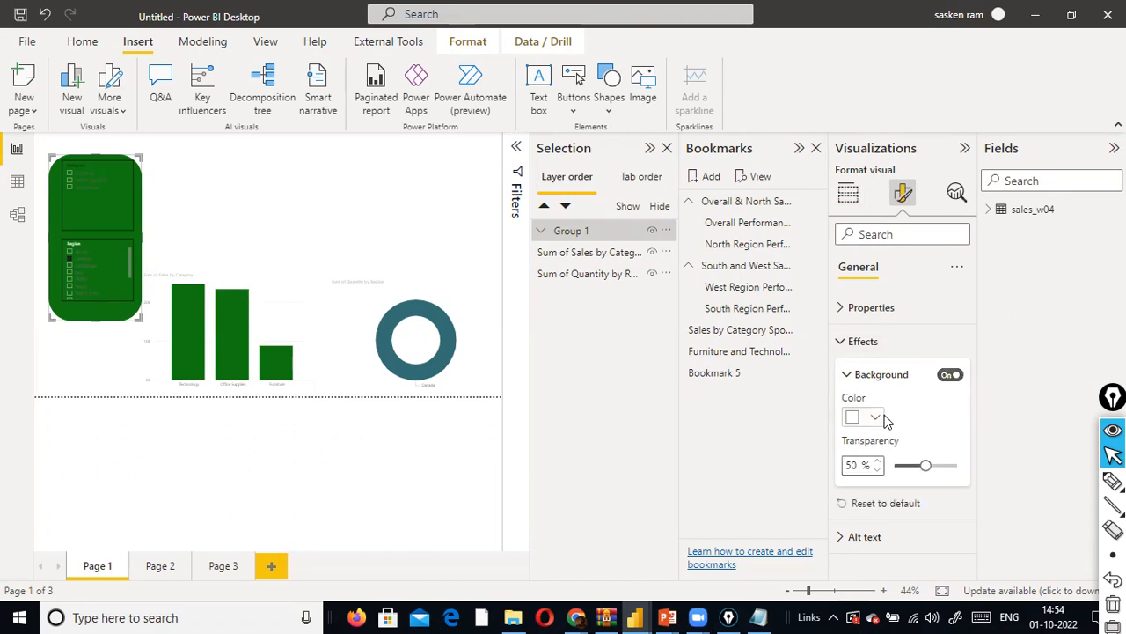
left_click(876, 417)
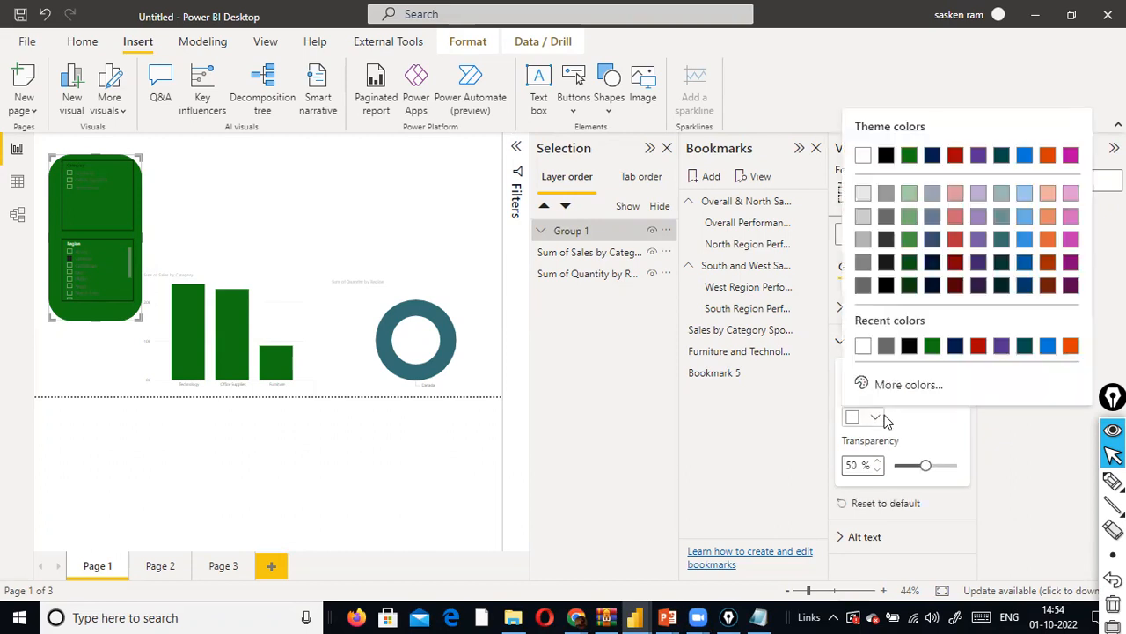
left_click(892, 219)
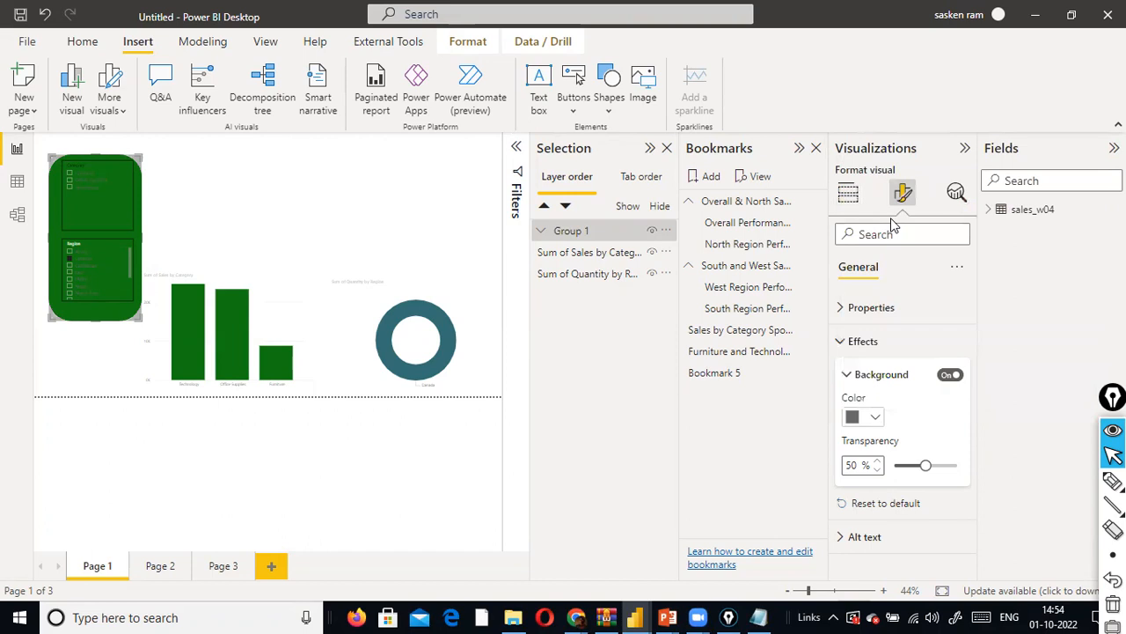
left_click(148, 269)
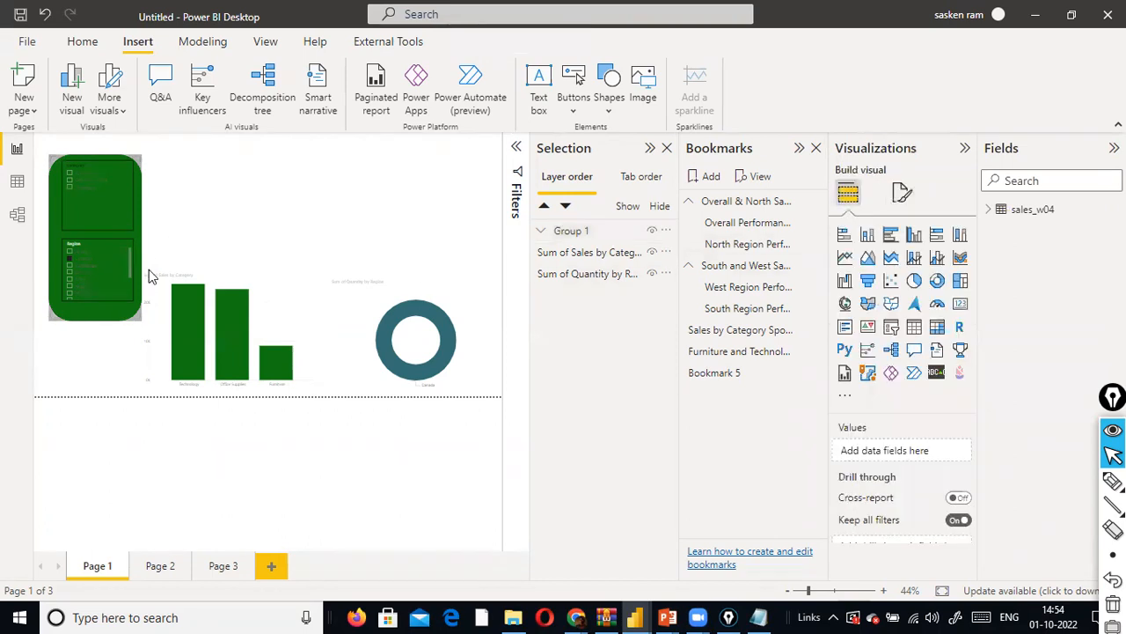
- Check the slicer group's size properties and search its formatting options for "fil"
left_click(99, 318)
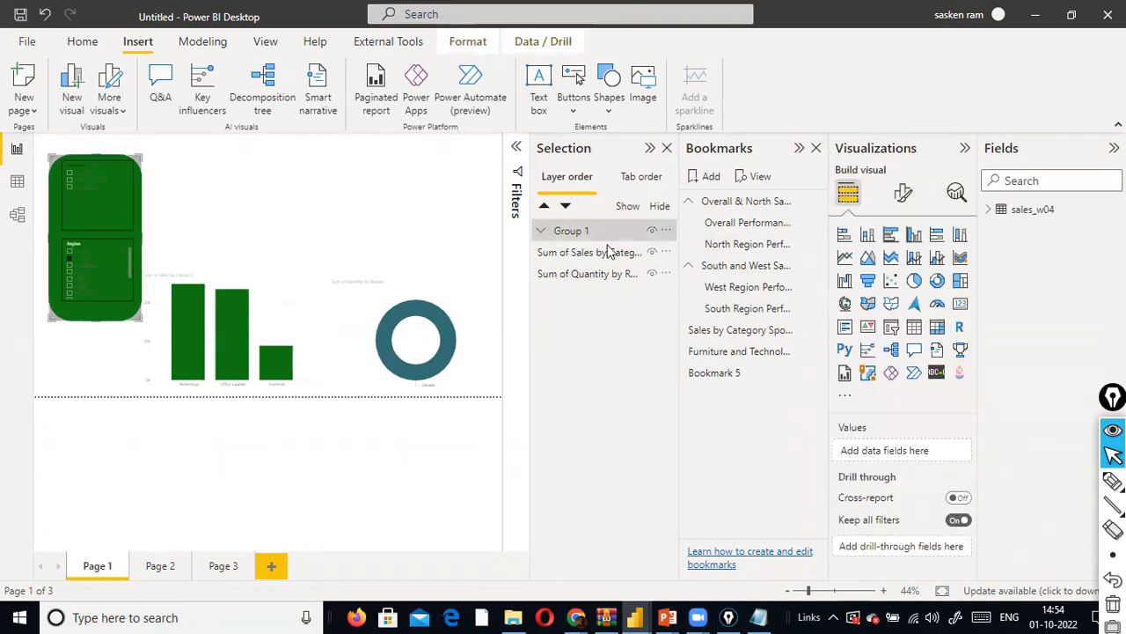
left_click(903, 193)
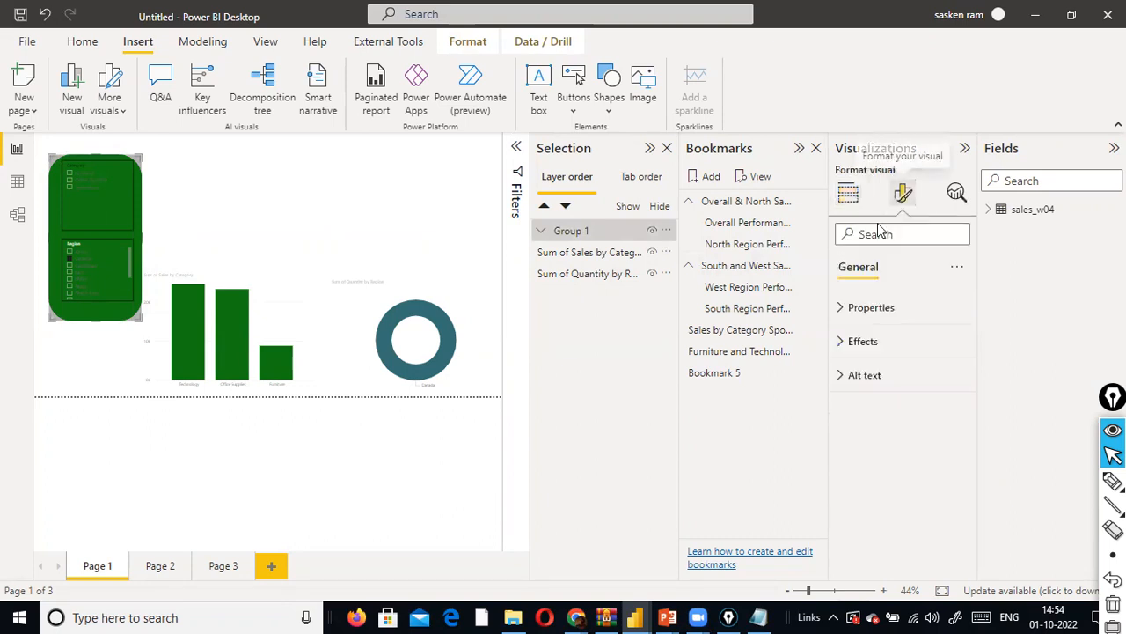
left_click(855, 310)
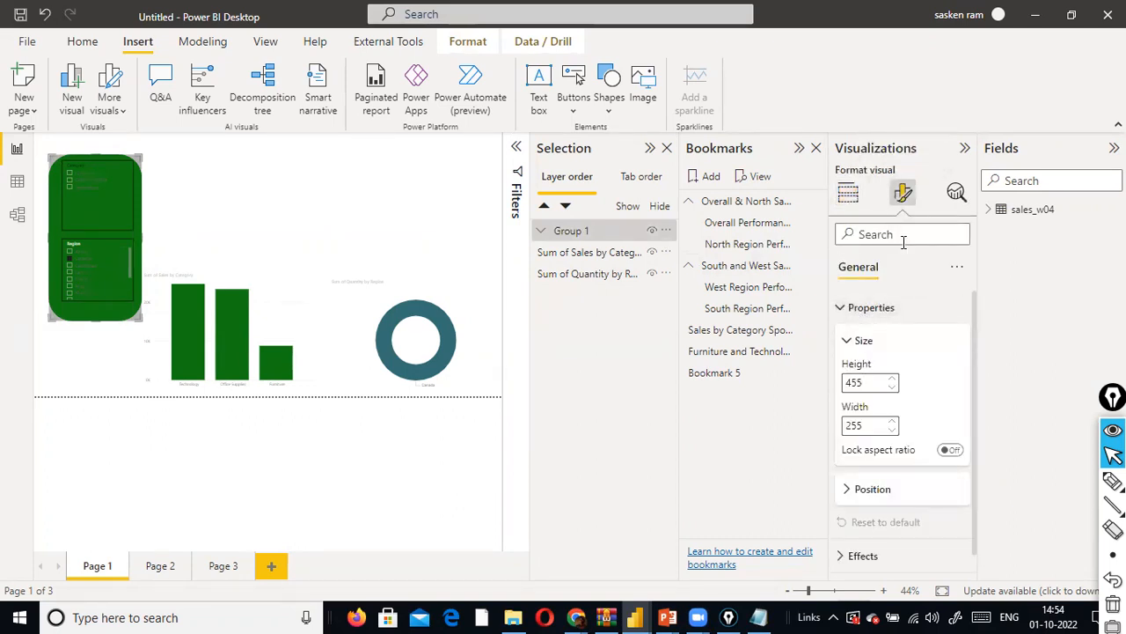
scroll(890, 347, "down", 1)
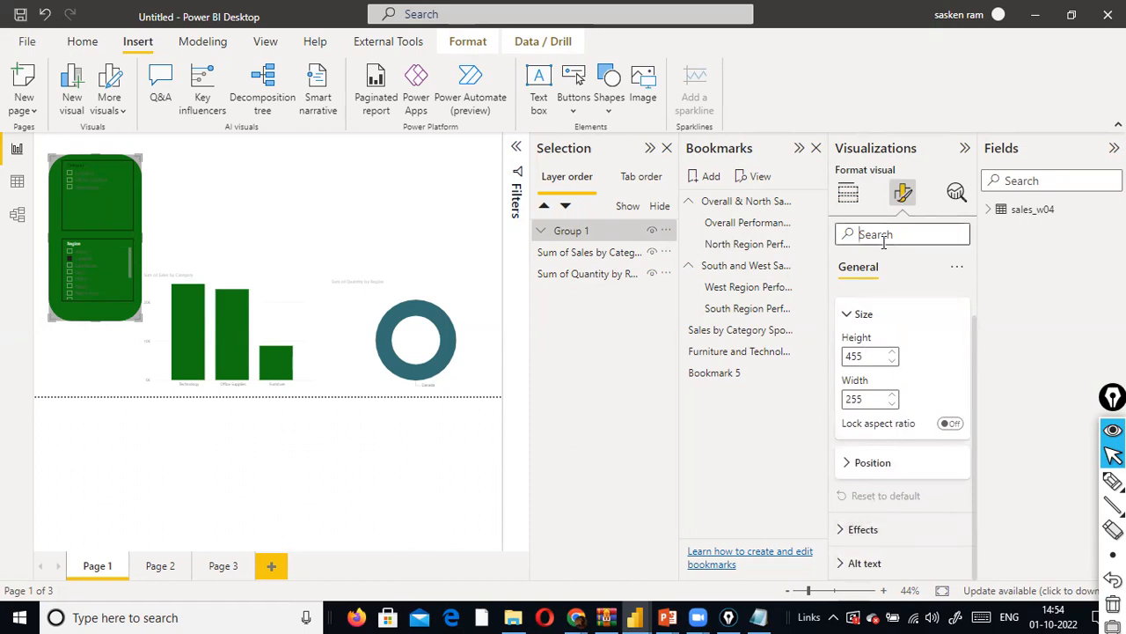
type("il")
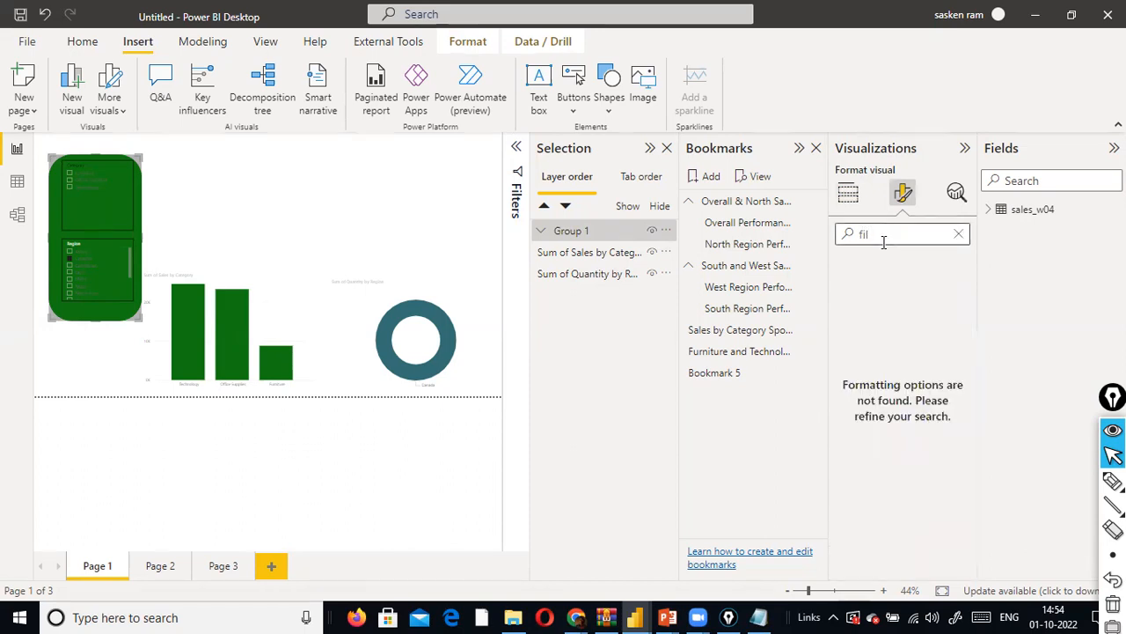
key("BackSpace")
key("BackSpace")
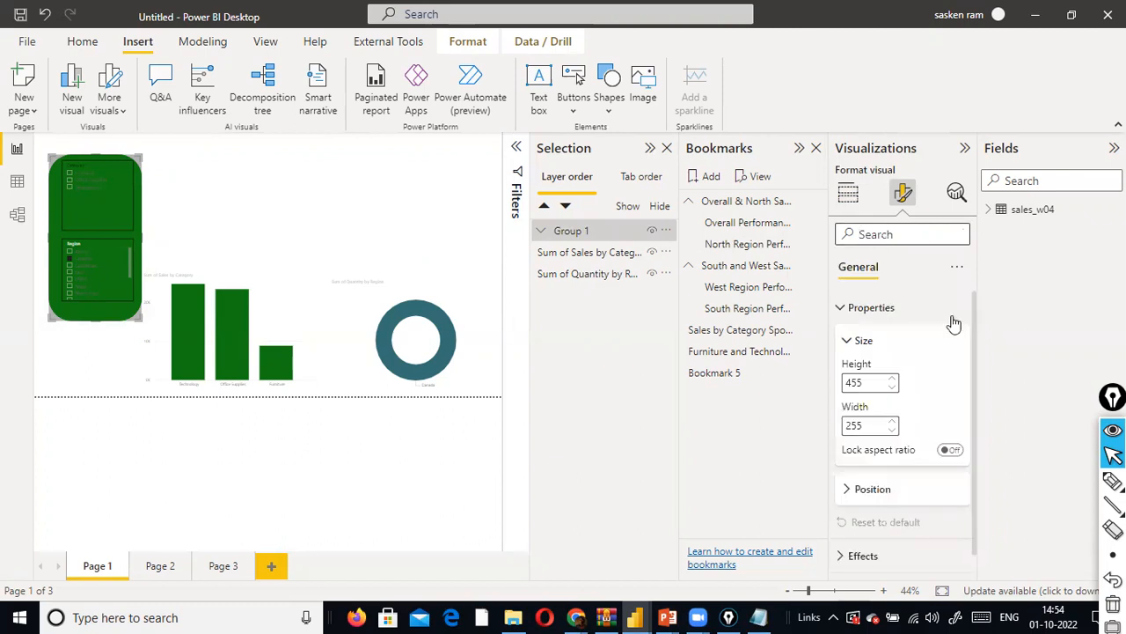
- Turn off the background effect of the slicer group
left_click(847, 343)
left_click(839, 307)
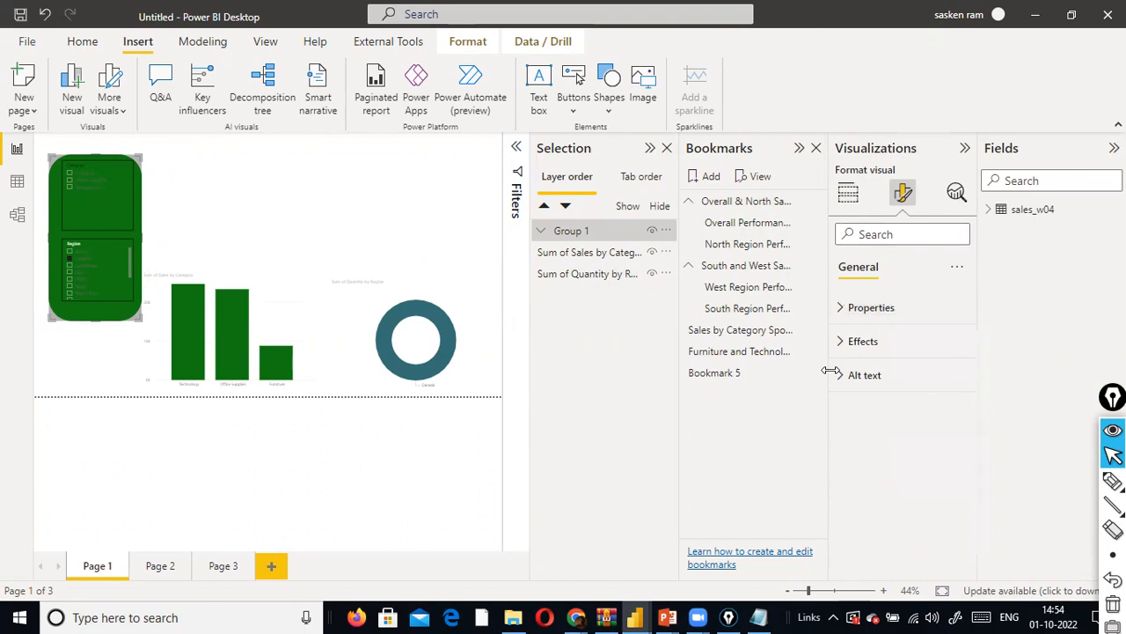
left_click(845, 377)
left_click(854, 345)
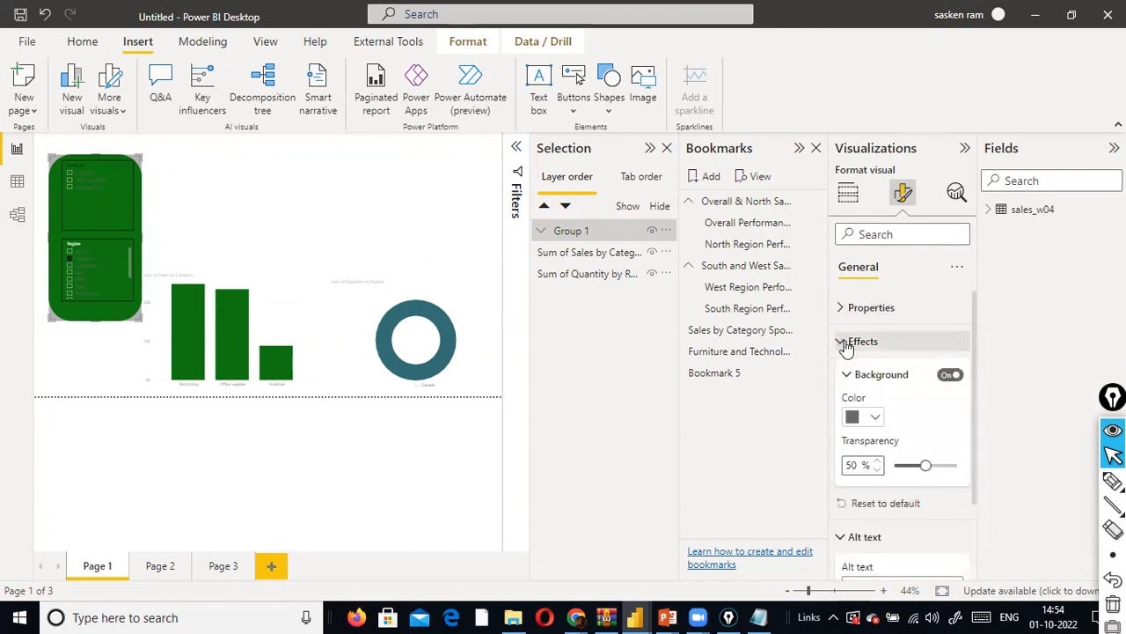
left_click(947, 378)
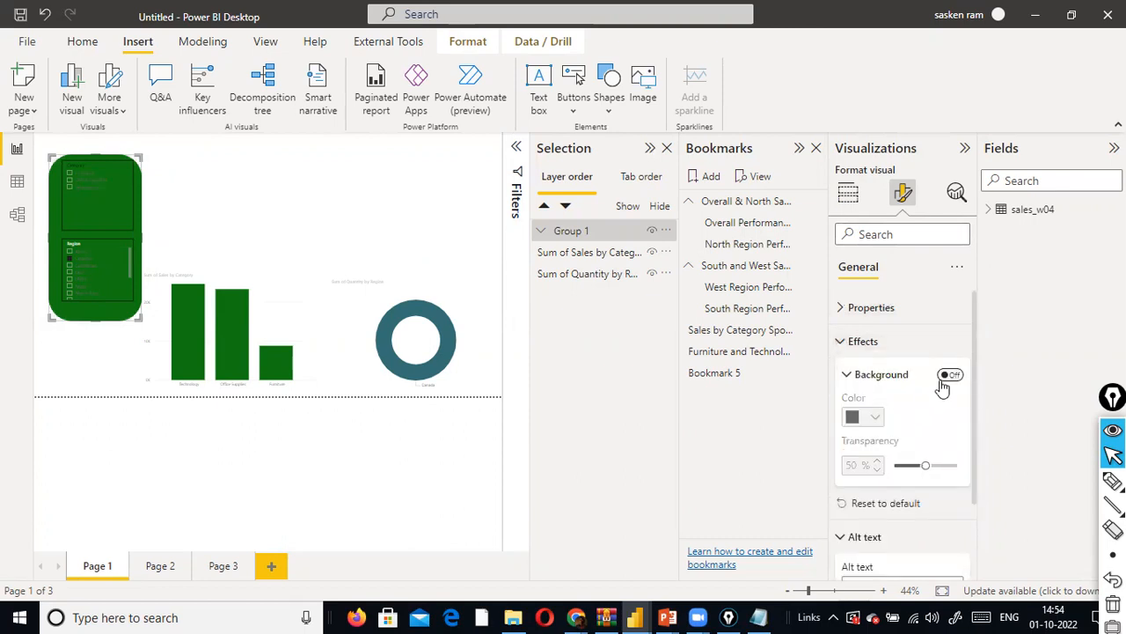
- Select the green shape inside the group and examine its size, position and advanced properties
left_click(104, 322)
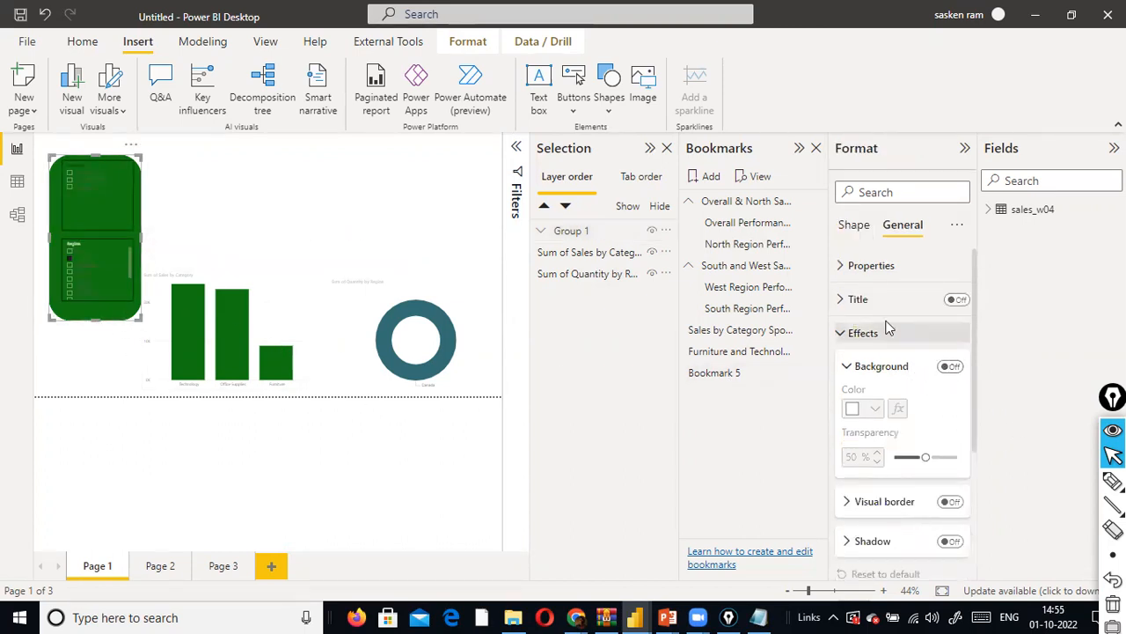
left_click(842, 269)
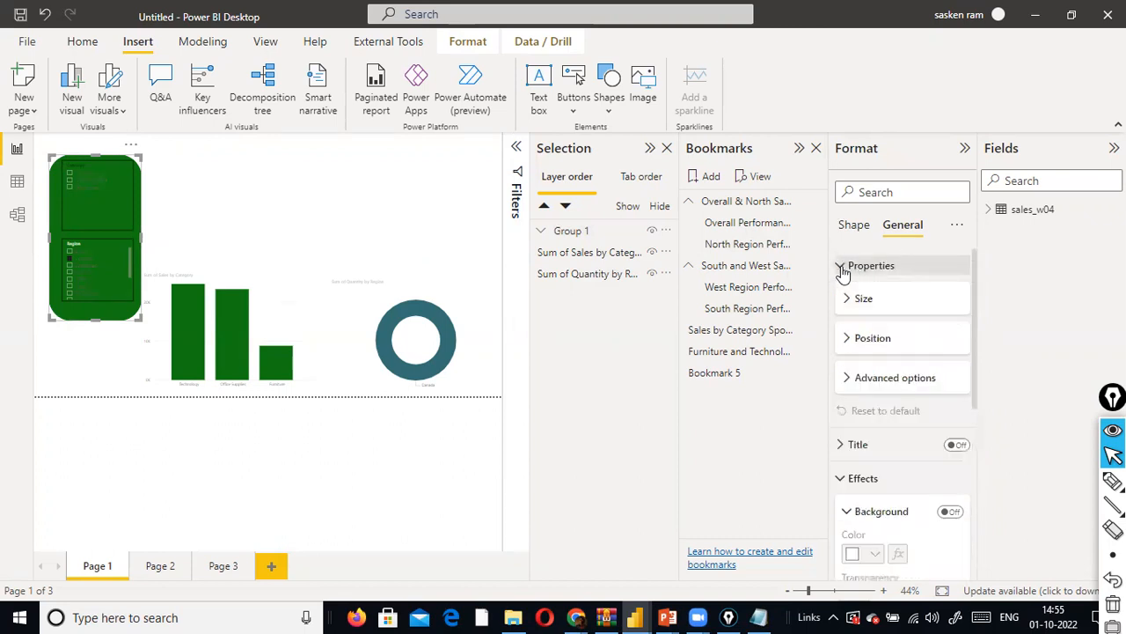
left_click(848, 381)
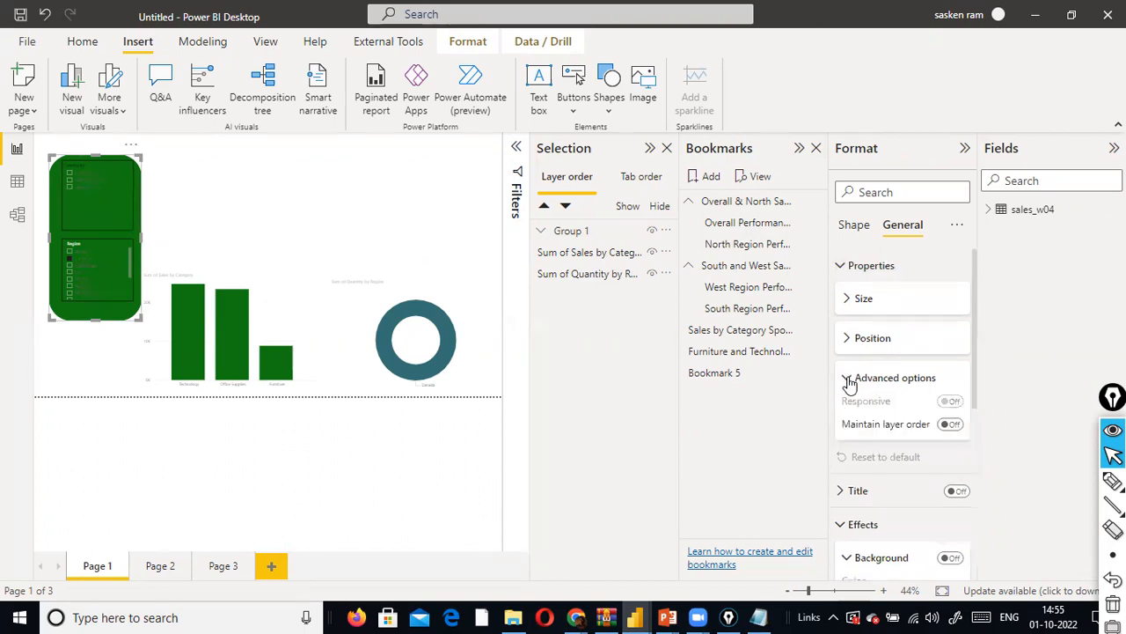
left_click(847, 340)
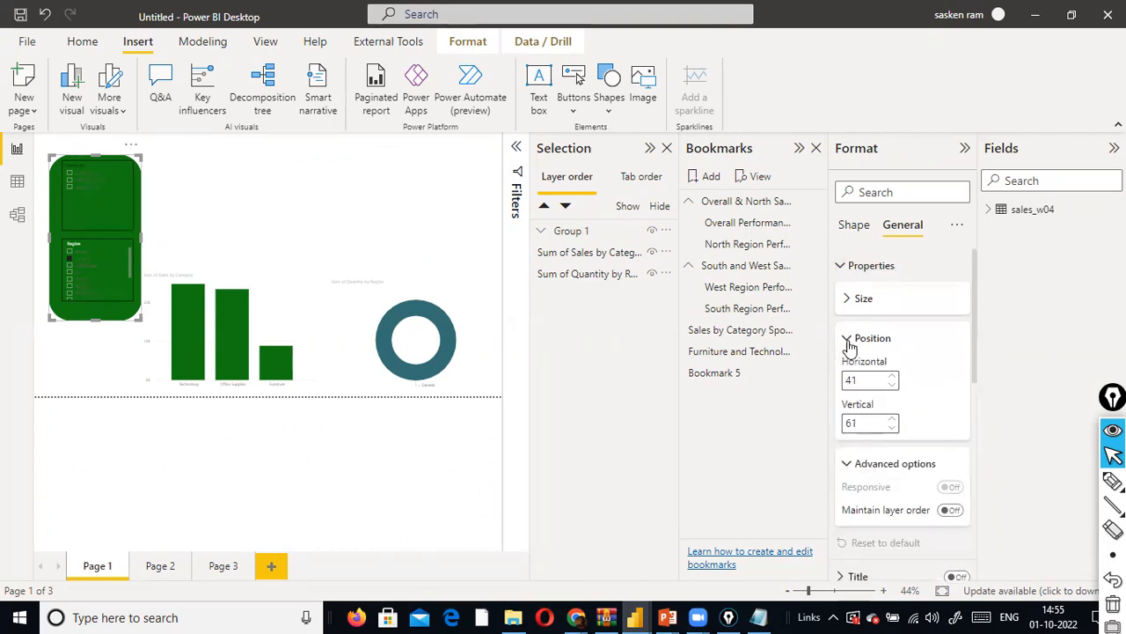
left_click(845, 300)
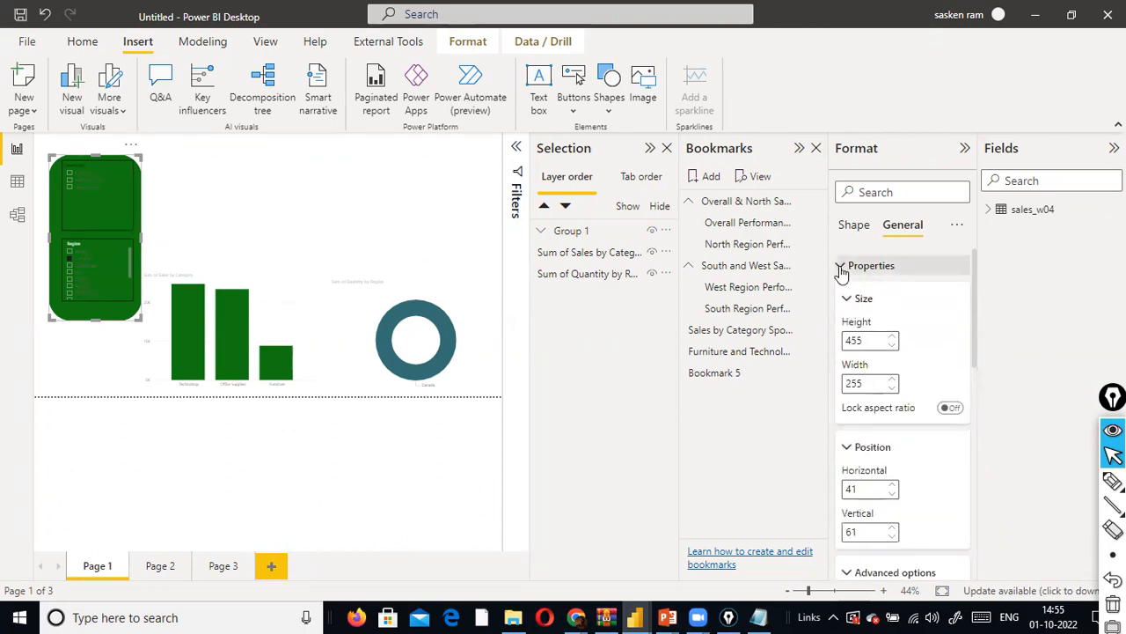
left_click(841, 269)
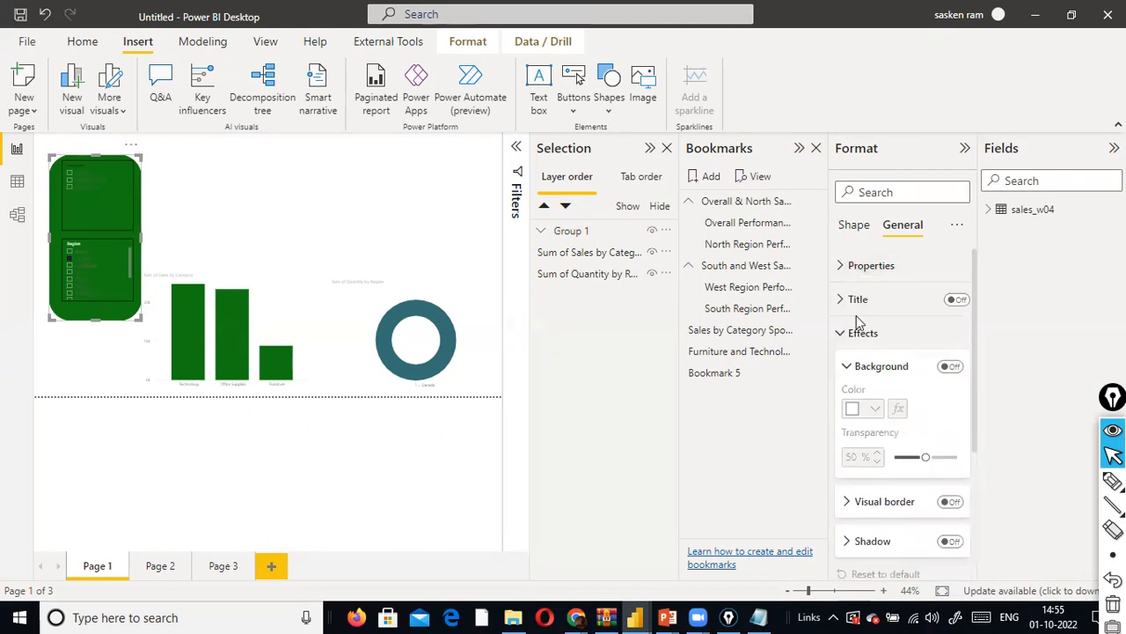
- Find the green shape's "color" formatting options, turn on its background and set it to White, 20% darker
left_click(894, 194)
type("color")
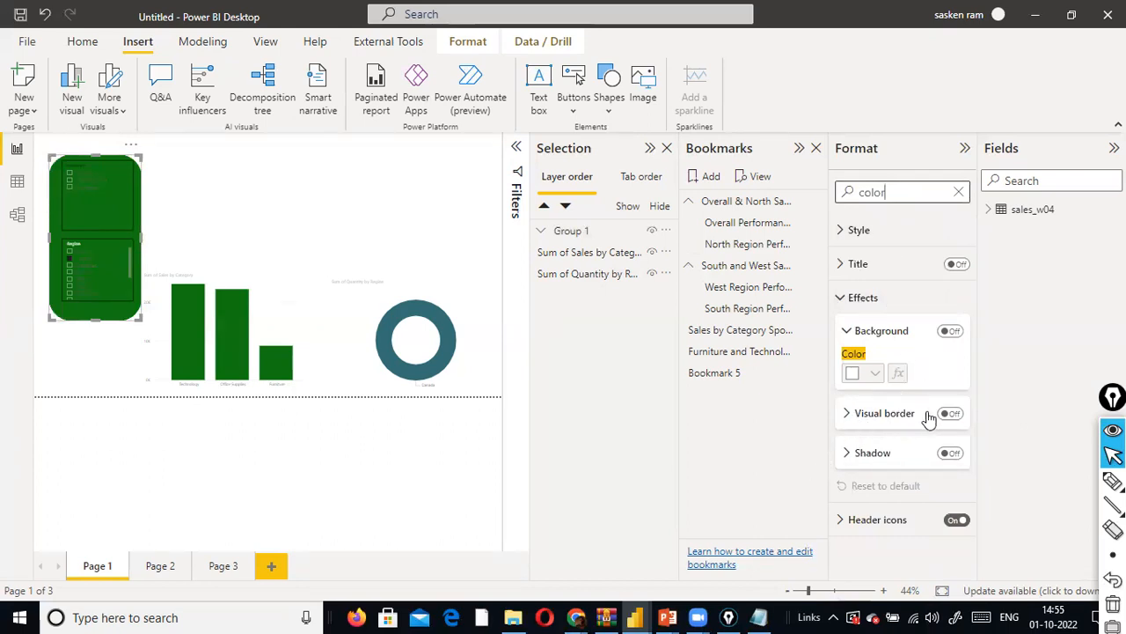
left_click(950, 332)
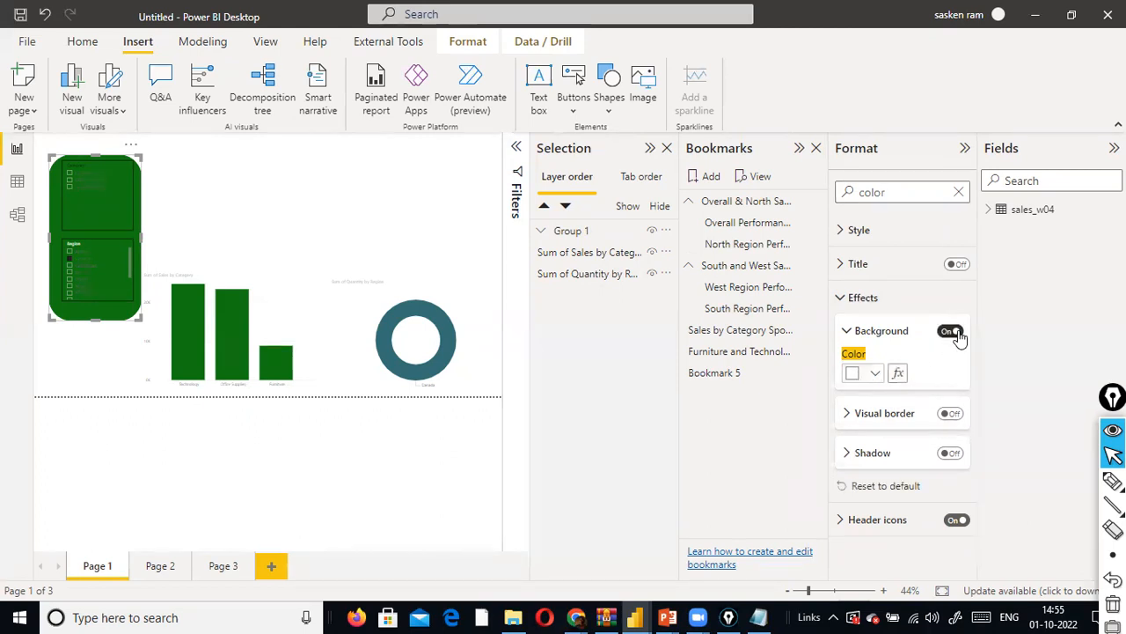
left_click(876, 374)
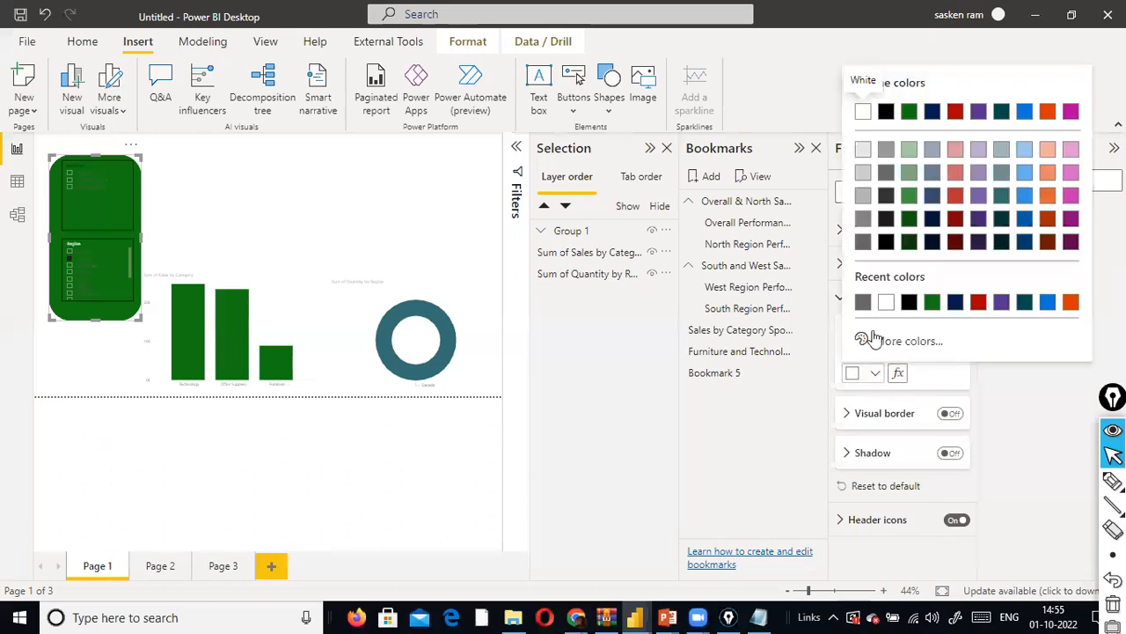
left_click(868, 173)
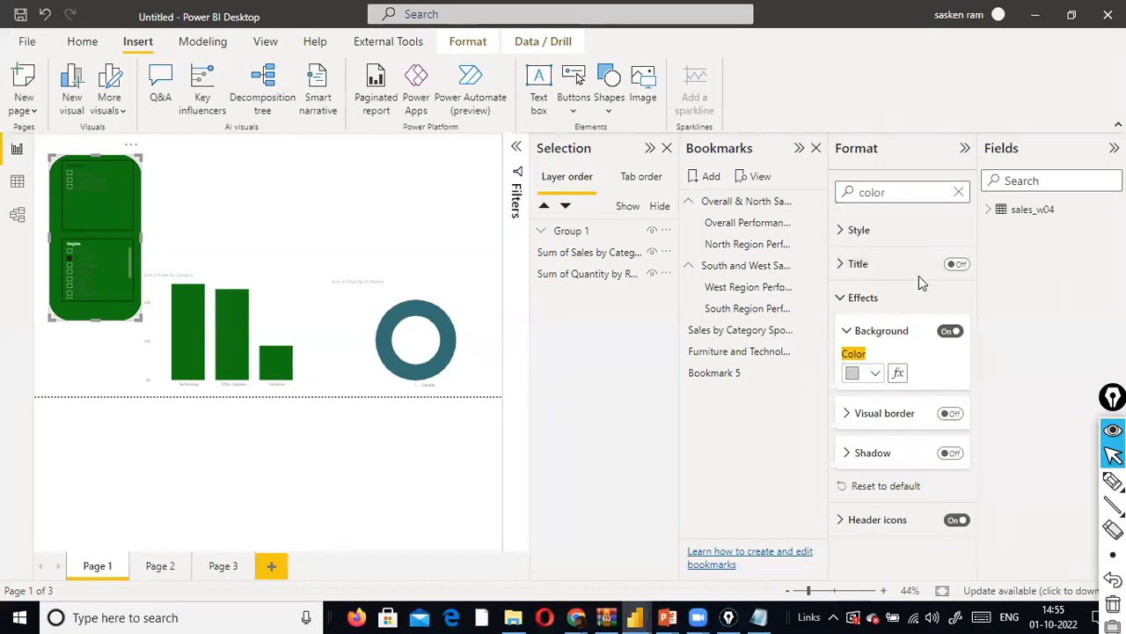
- Turn off the green shape's background effect
left_click(748, 226)
left_click(88, 260, "ctrl")
left_click(951, 332)
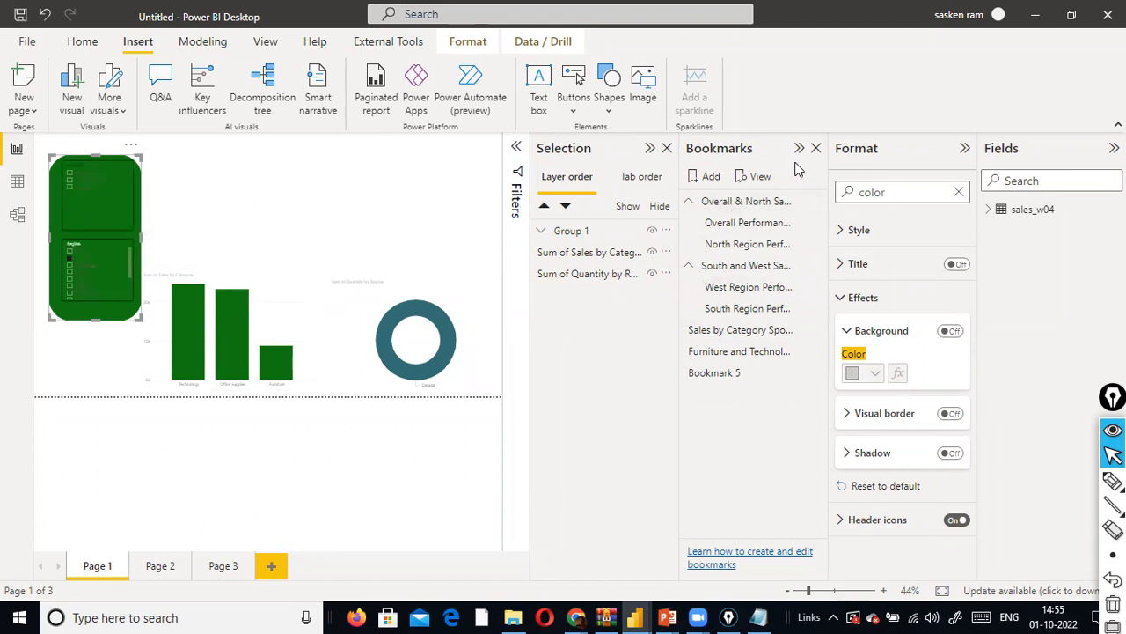
- Collapse the formatting options to enlarge the report view, and check the objects' tab order before returning to the layer order
left_click(965, 149)
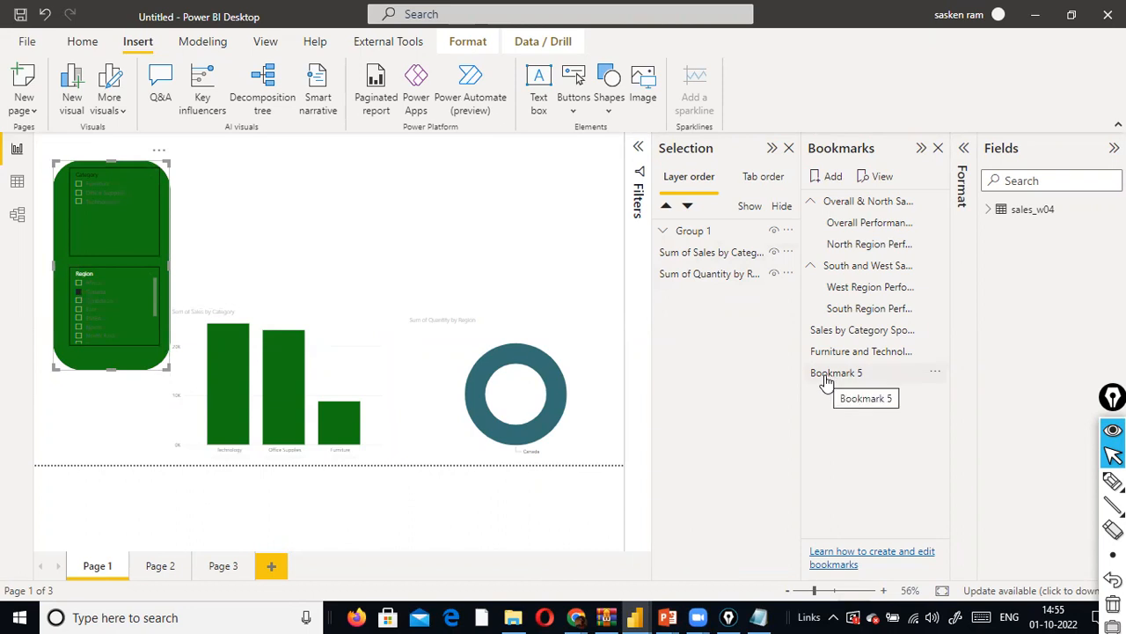
left_click(750, 177)
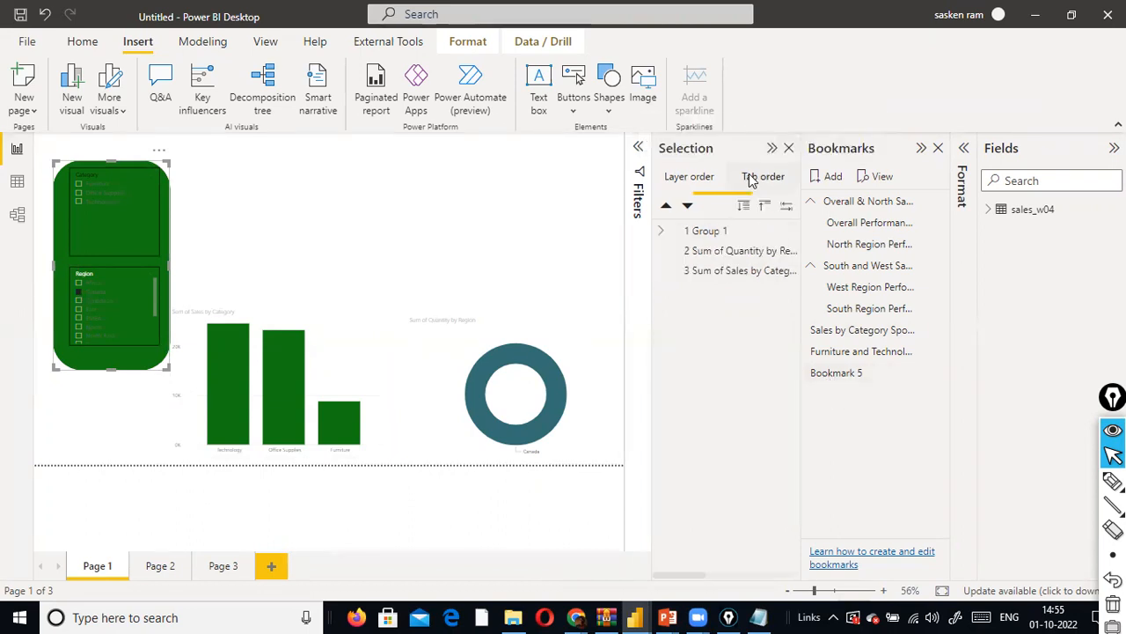
left_click(703, 180)
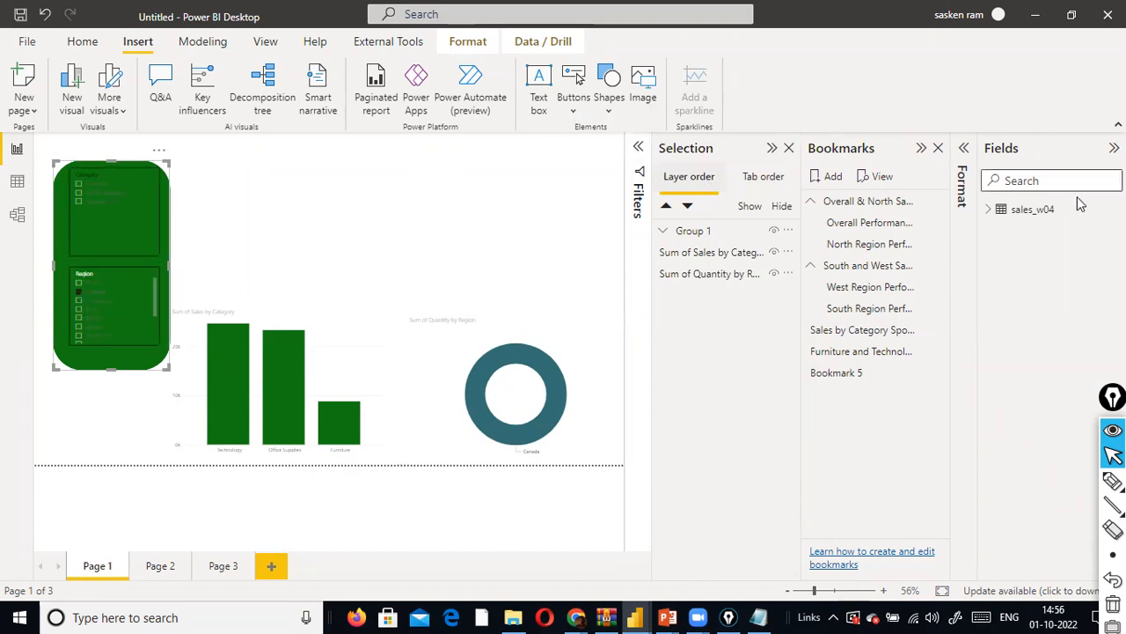
- Ungroup Group 1 on the page and select the green shape on its own, with the visualization options expanded
right_click(128, 372)
mouse_move(226, 378)
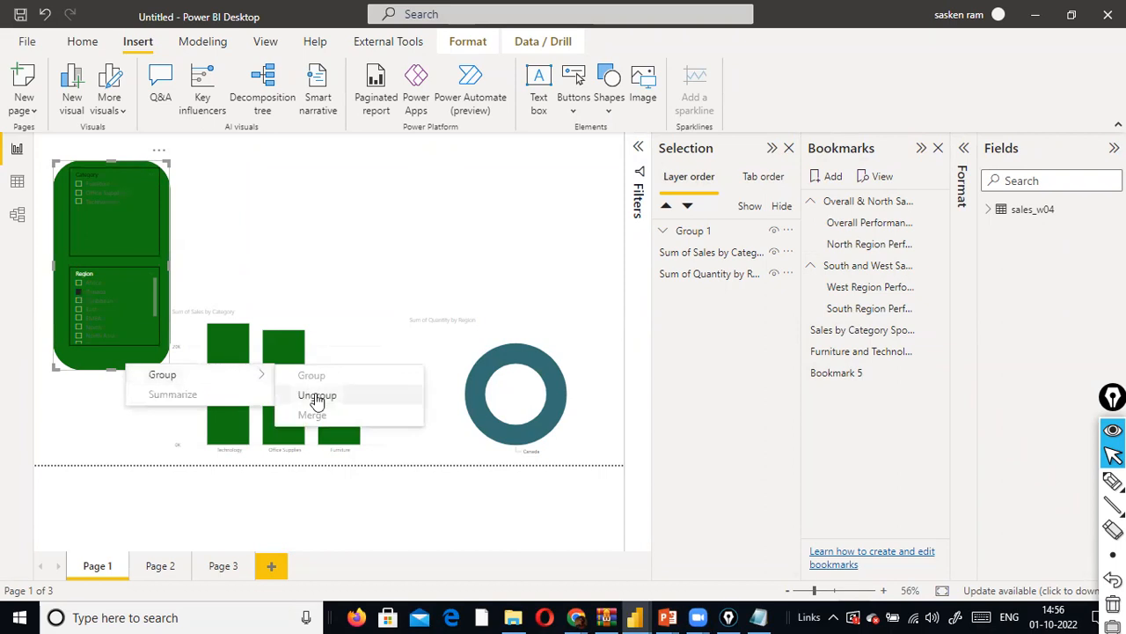
key("Return")
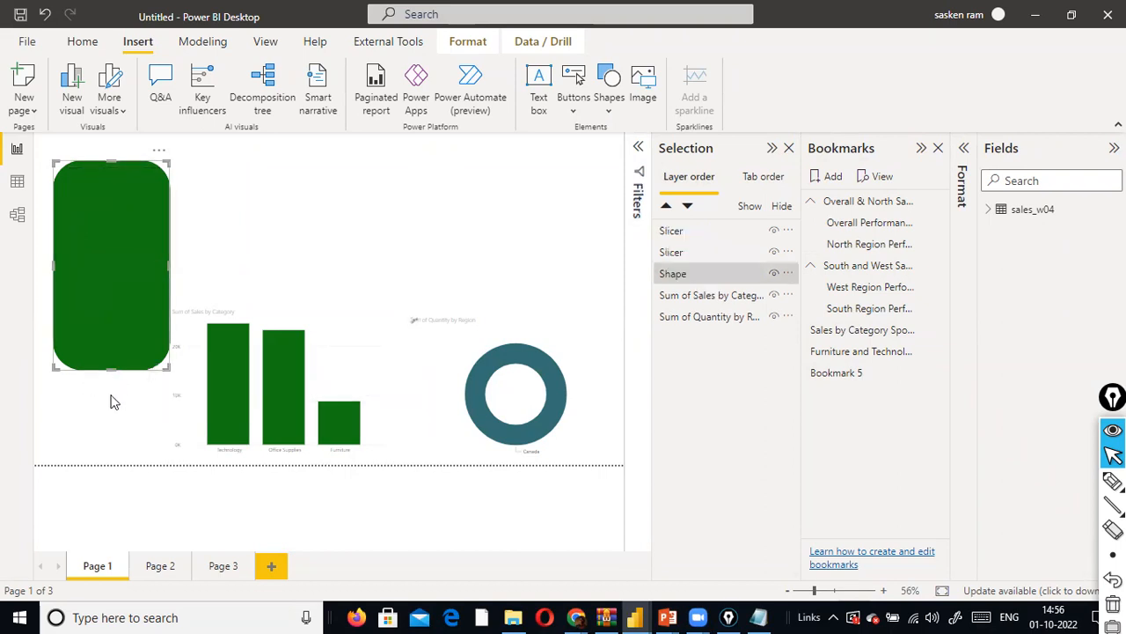
left_click(95, 436)
left_click(107, 365)
left_click(708, 274)
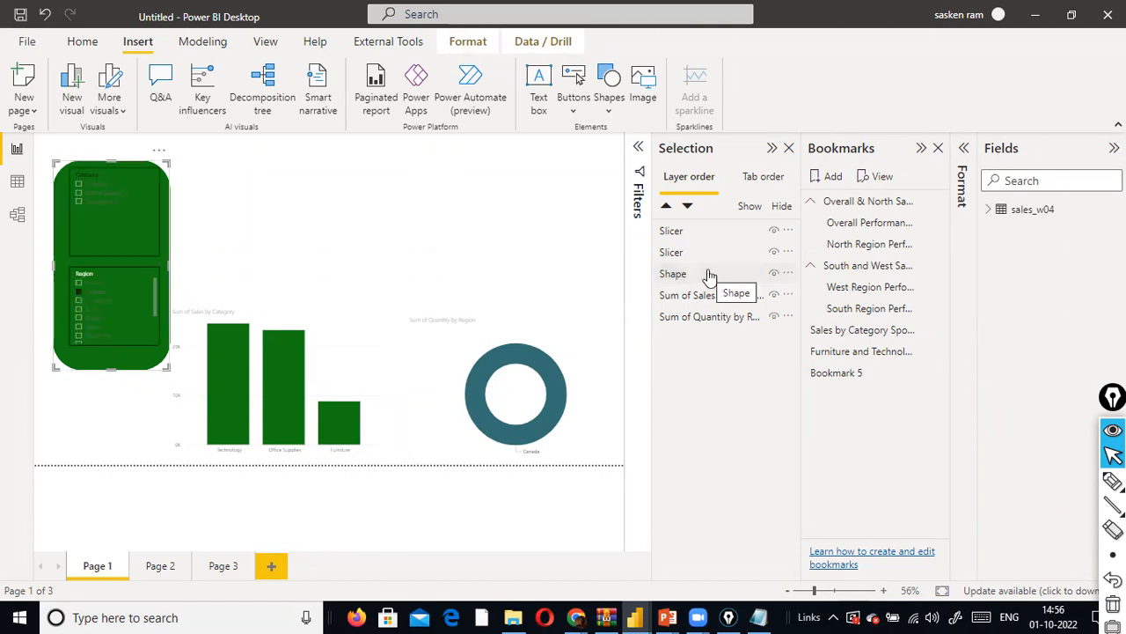
left_click(964, 150)
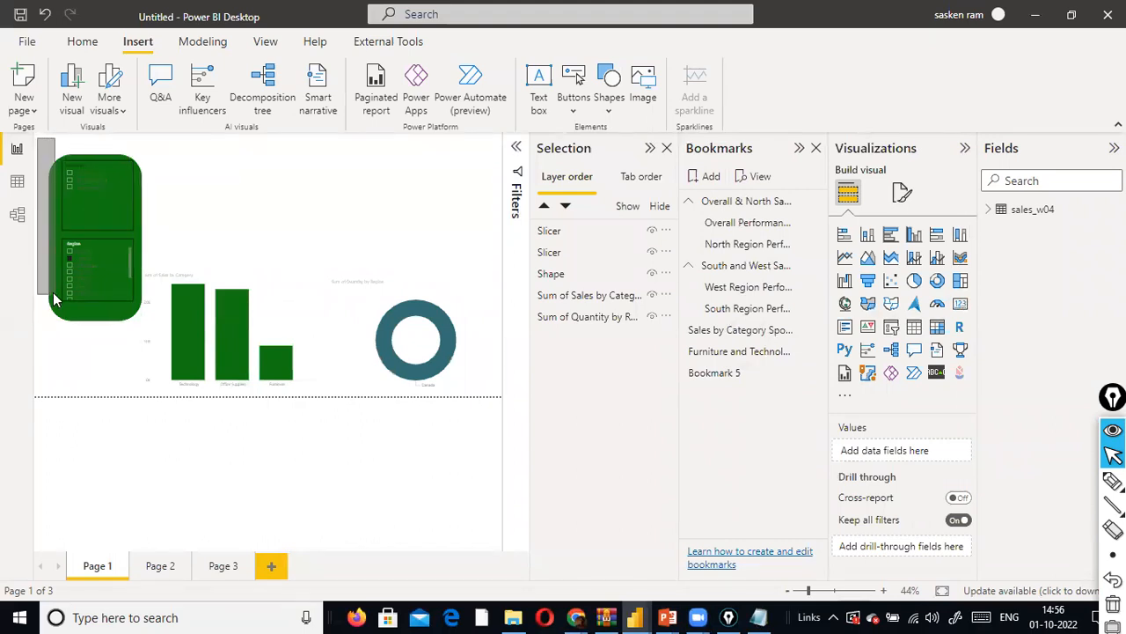
- Select the green shape together with both slicers and group them
left_click_drag(37, 301, 165, 344)
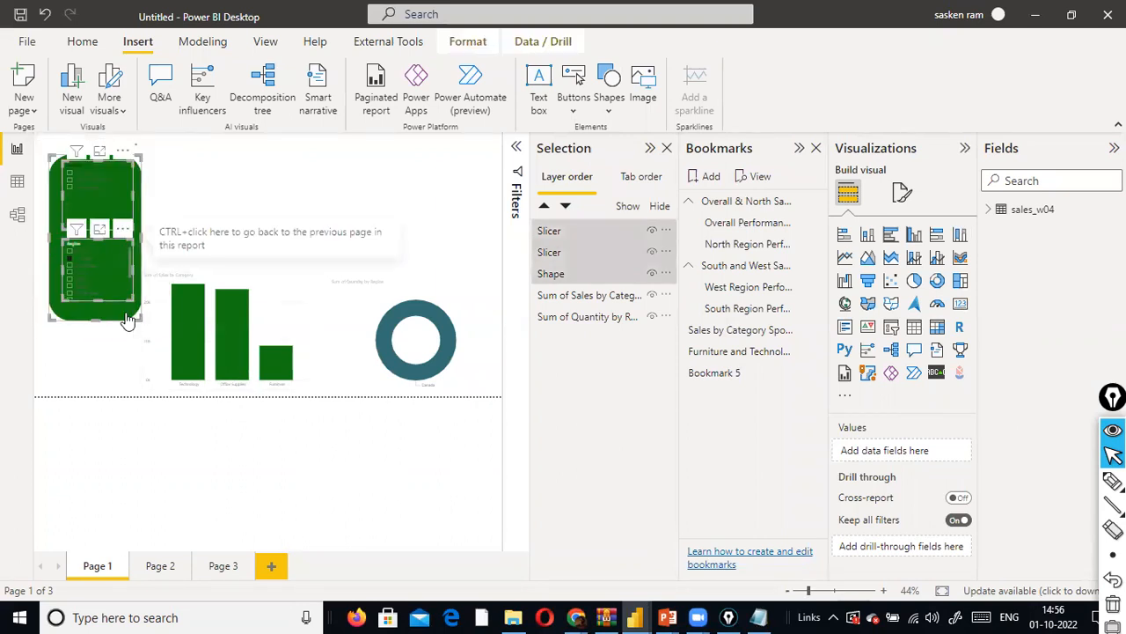
right_click(127, 314)
mouse_move(177, 324)
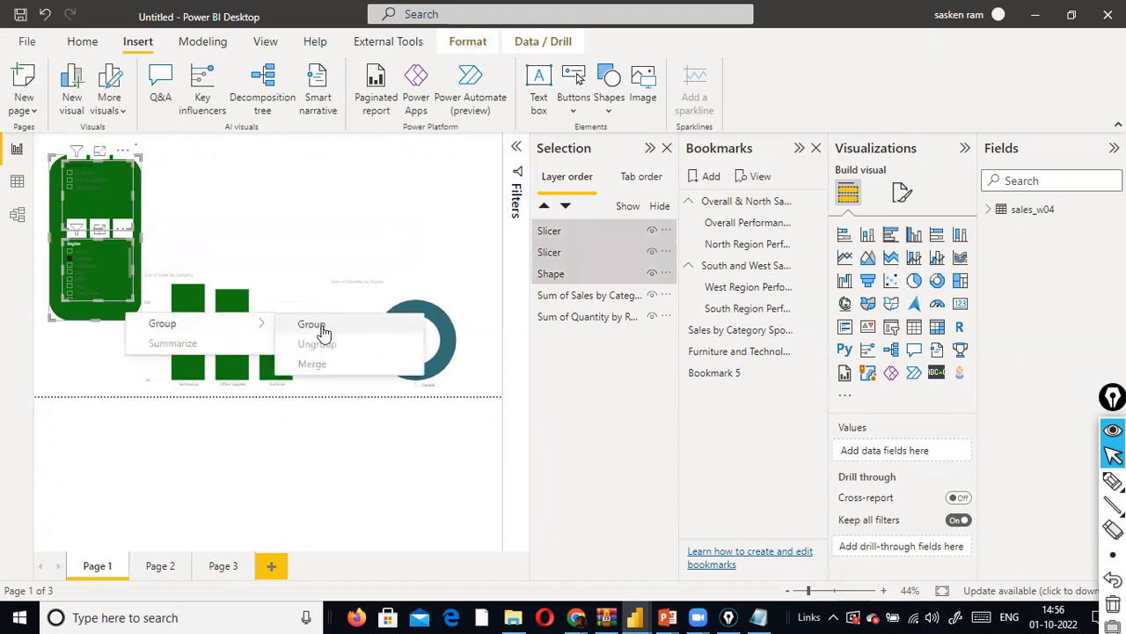
left_click(323, 324)
left_click(66, 372)
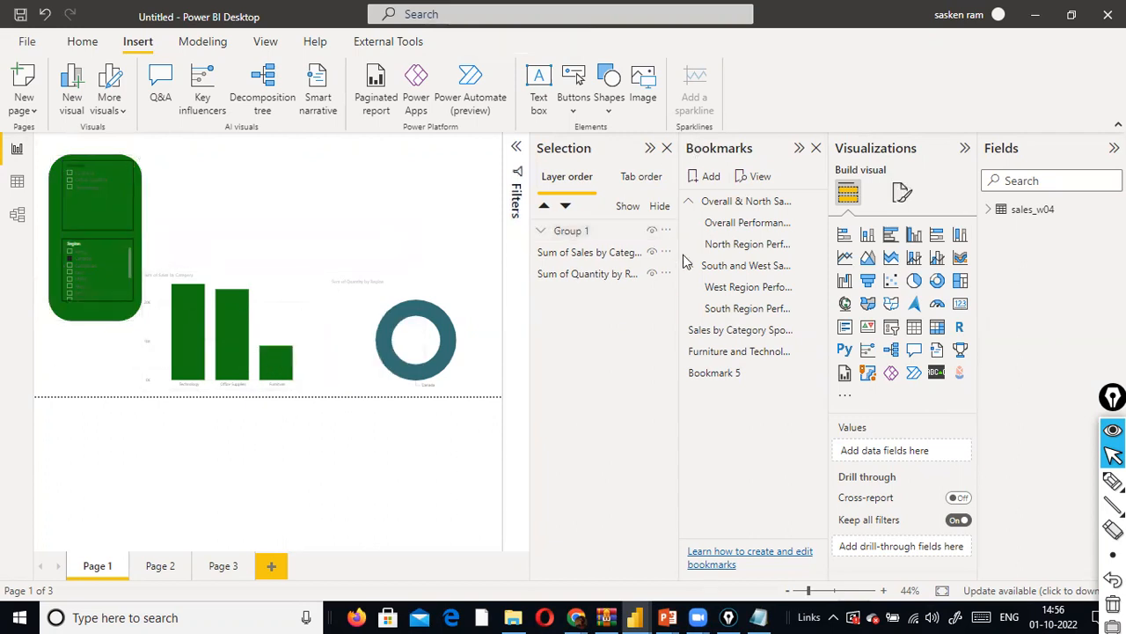
- Apply Bookmark 5 and expand Group 1 in the layer order to check the visibility of its slicers
left_click(716, 373)
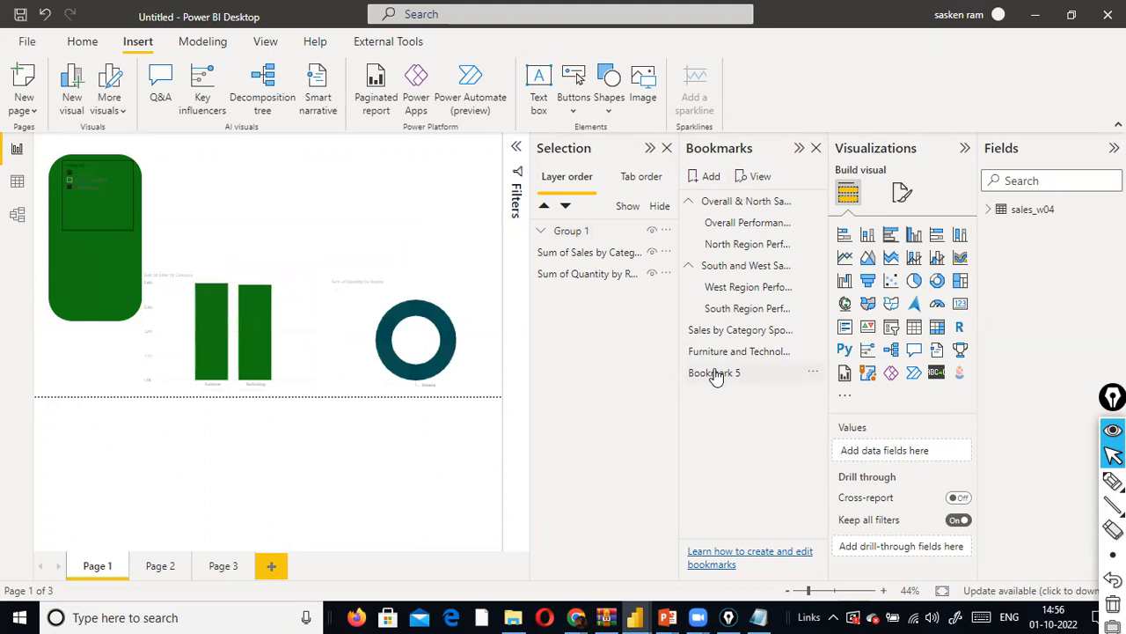
left_click(101, 281)
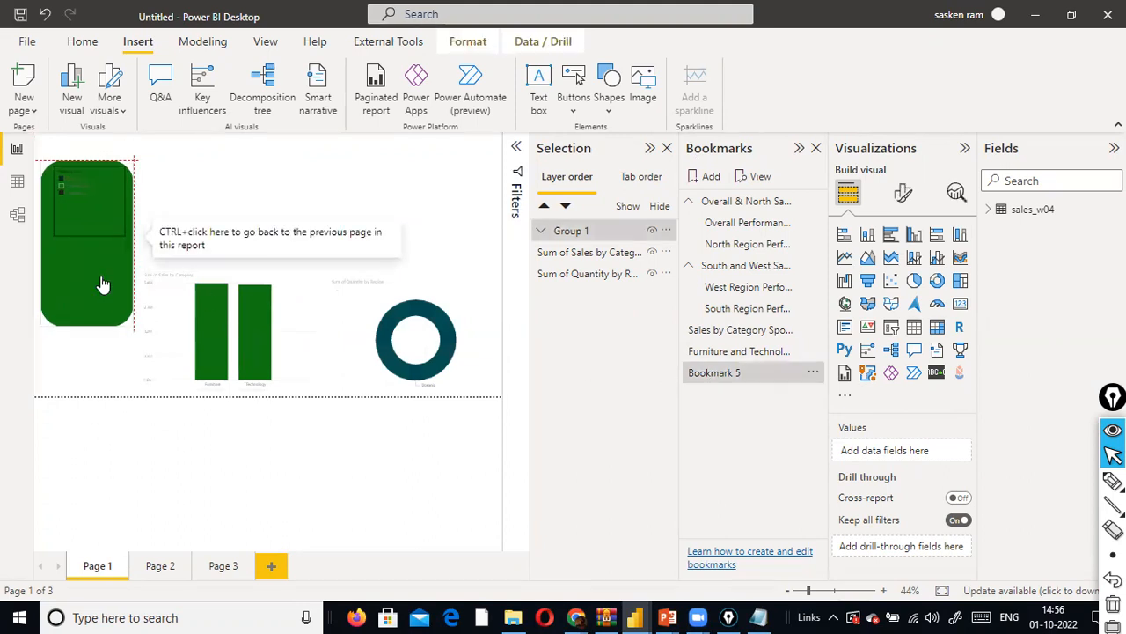
left_click(99, 354)
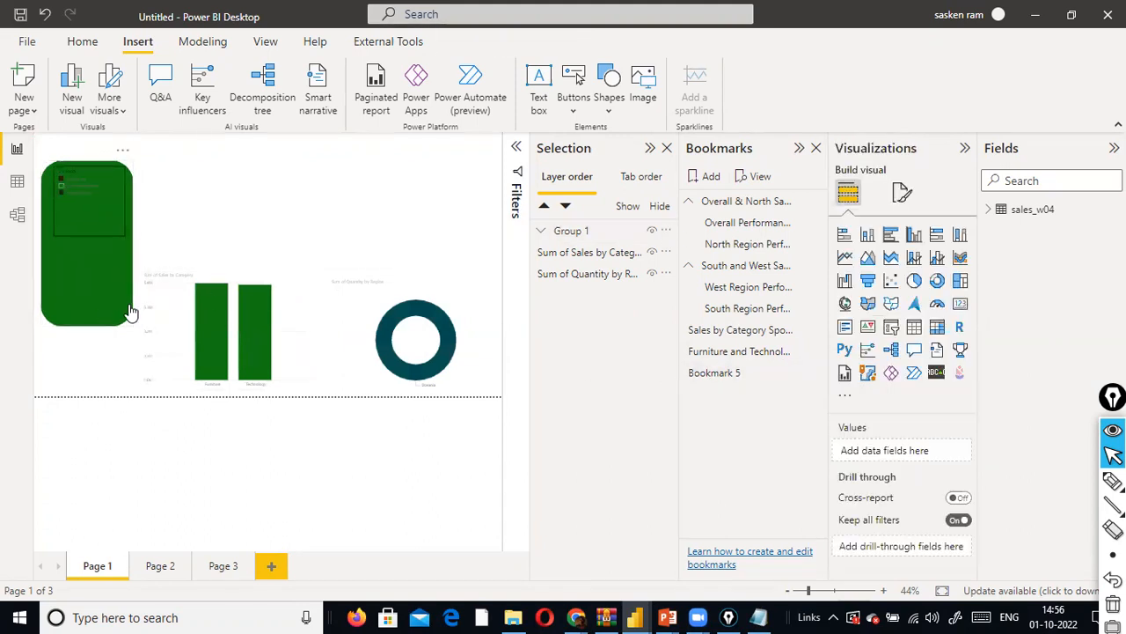
left_click(118, 317)
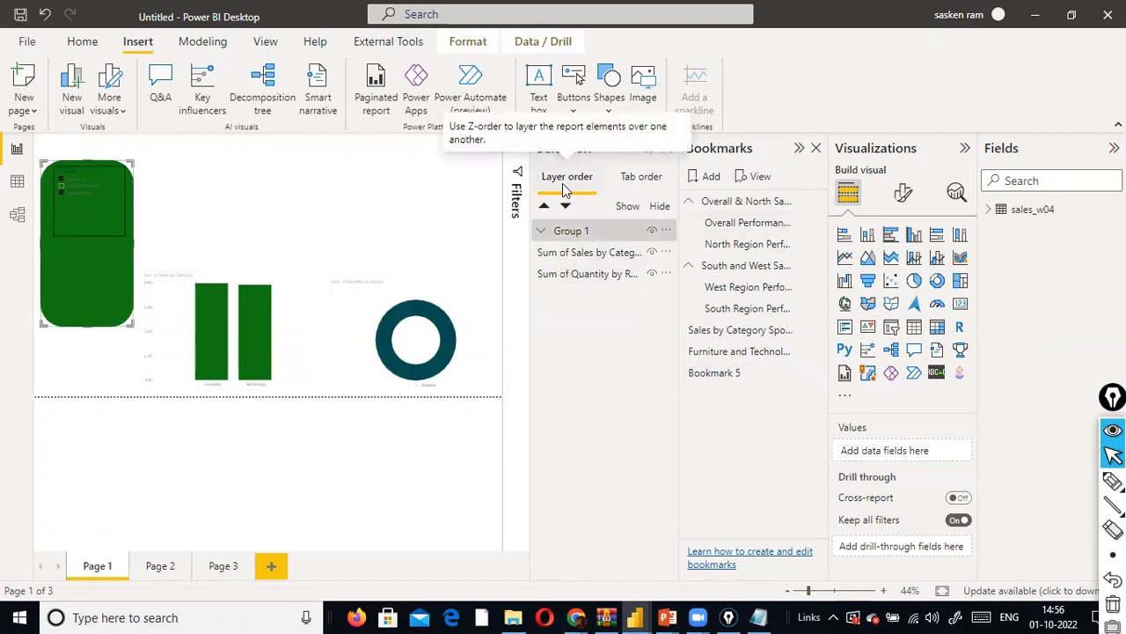
left_click(542, 232)
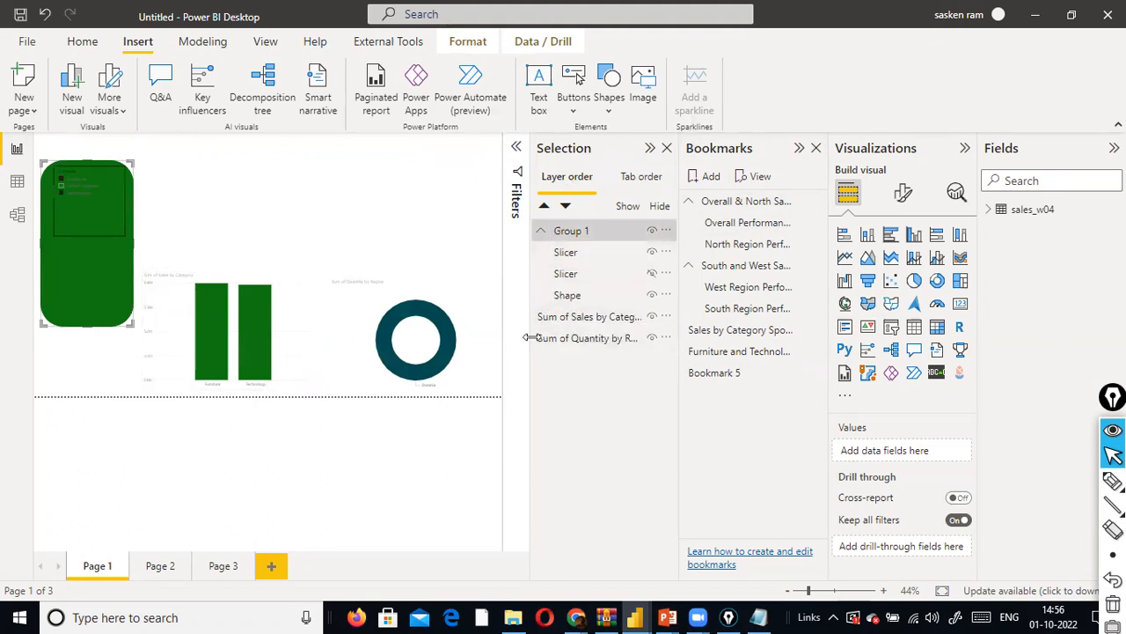
left_click(180, 225)
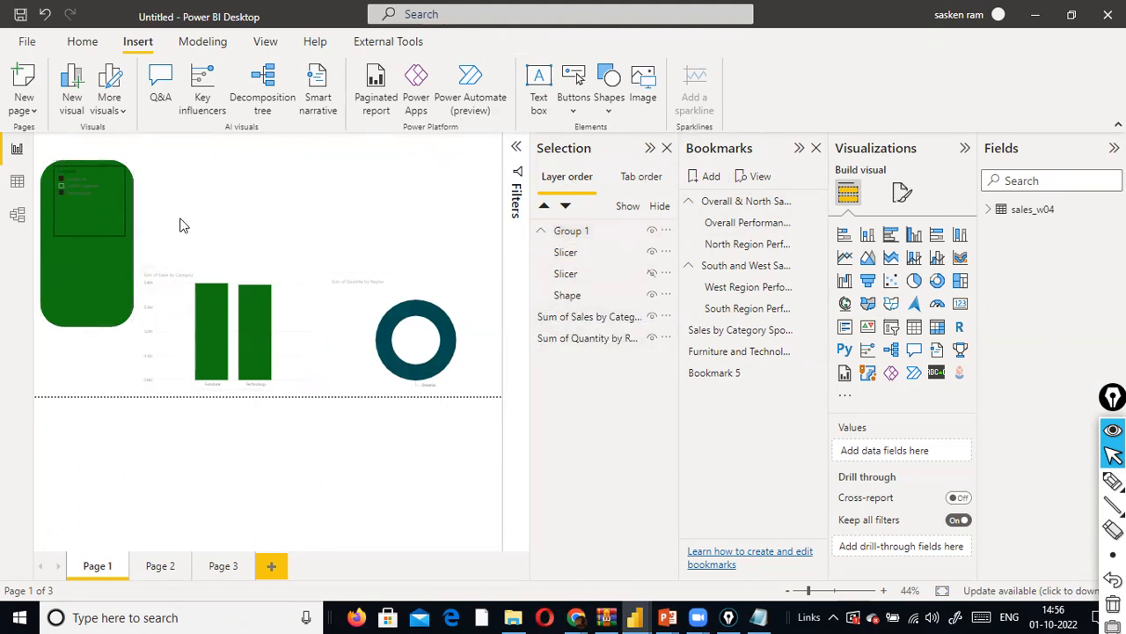
- Move the grouped green panel to the page's left edge and ungroup it
left_click(91, 302)
left_click_drag(94, 264, 104, 287)
left_click(104, 289)
right_click(104, 289)
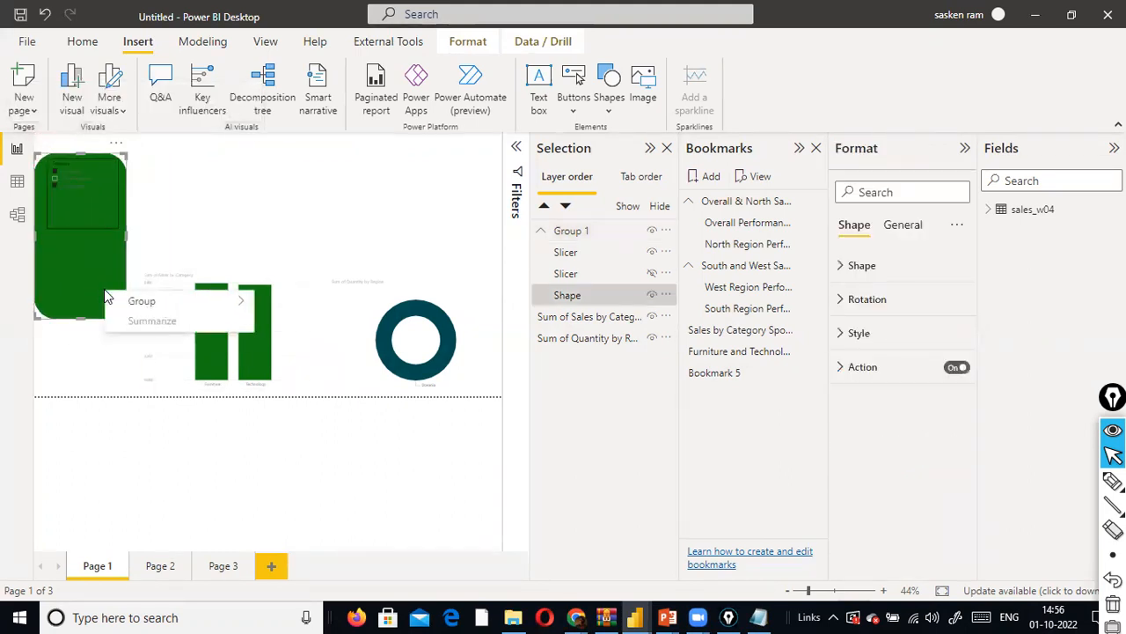
mouse_move(174, 306)
left_click(290, 322)
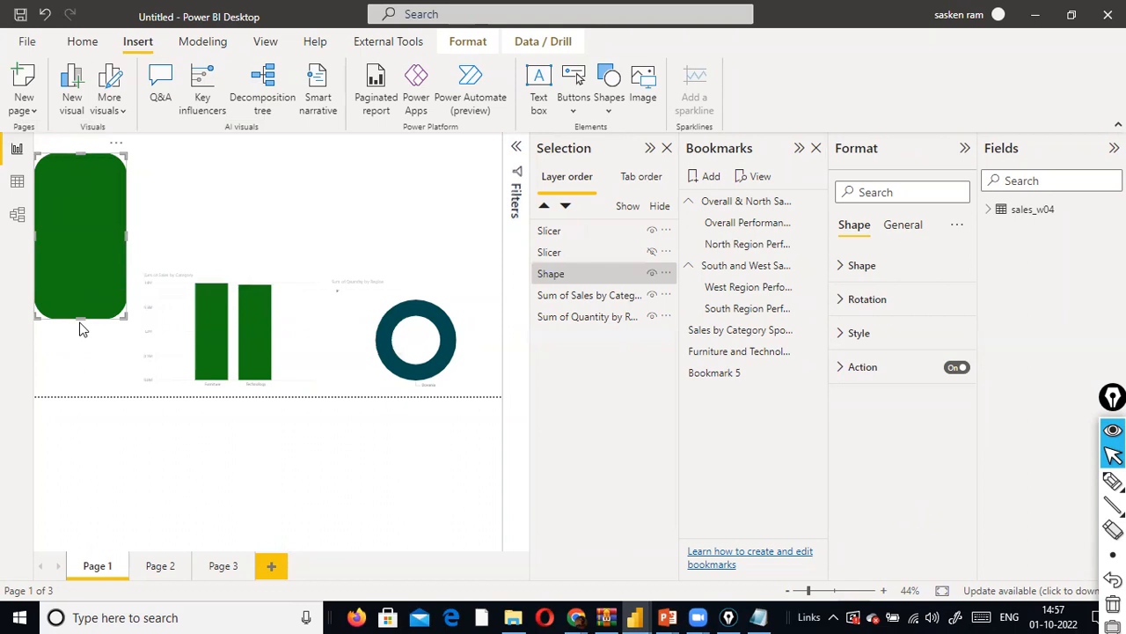
- Shift the green shape slightly right on the page, apply Bookmark 5 and unhide the Region slicer
left_click(82, 337)
left_click_drag(101, 296, 125, 288)
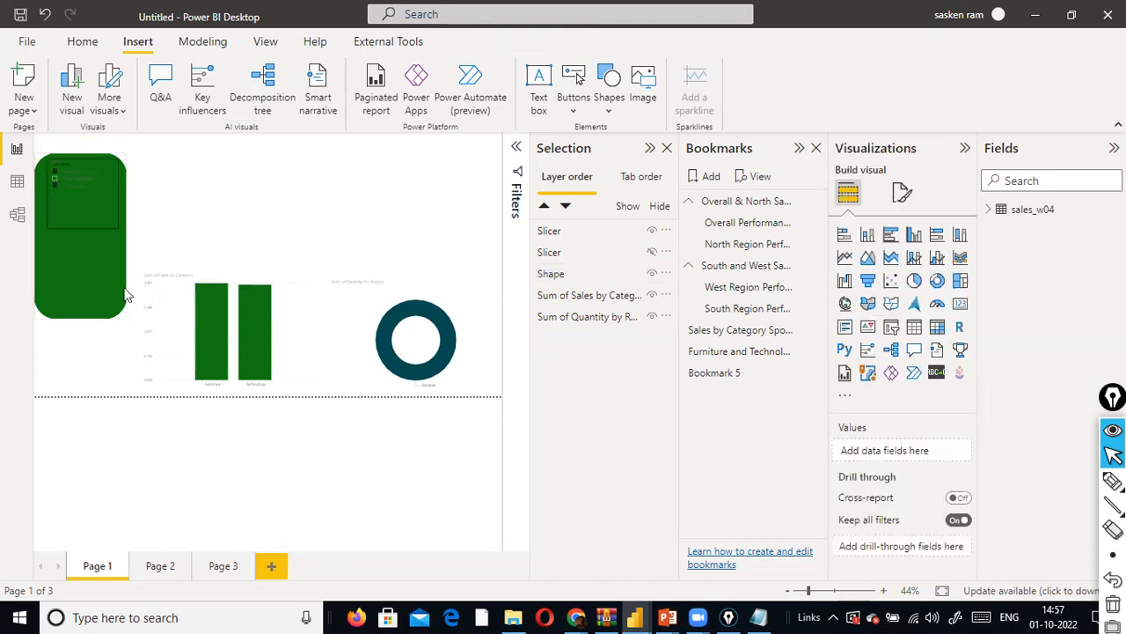
left_click(583, 257)
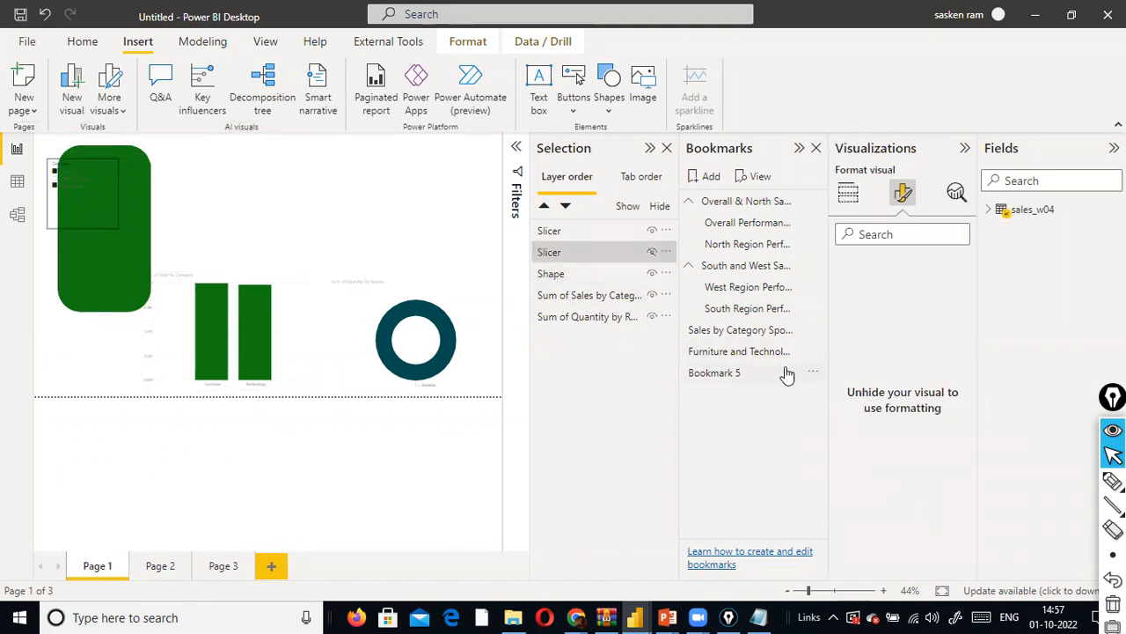
left_click(697, 377)
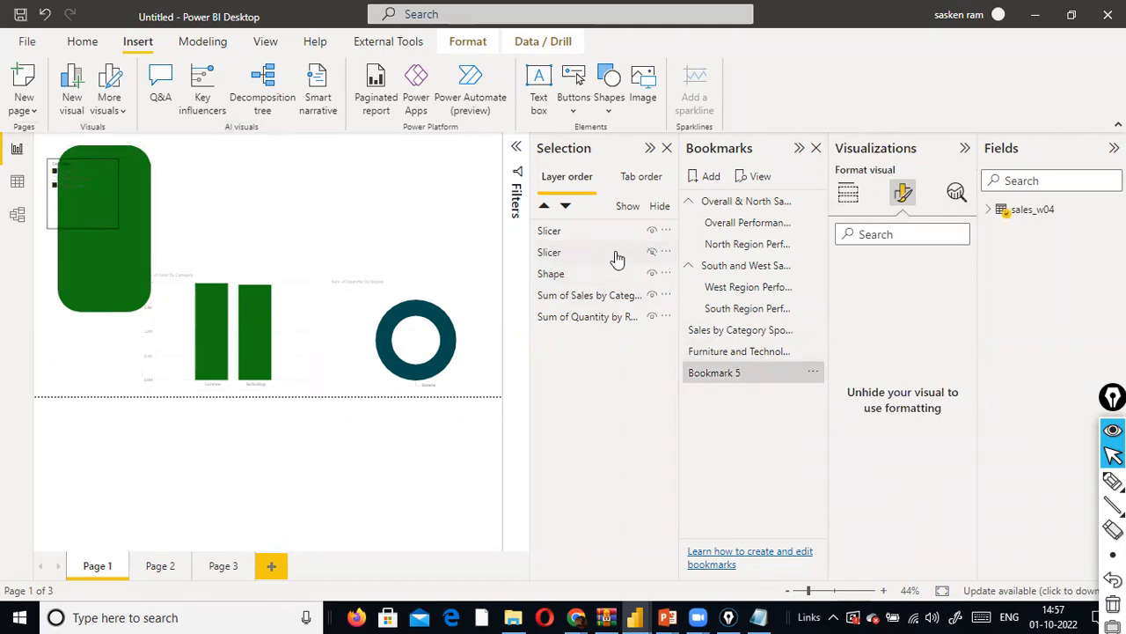
left_click(653, 252)
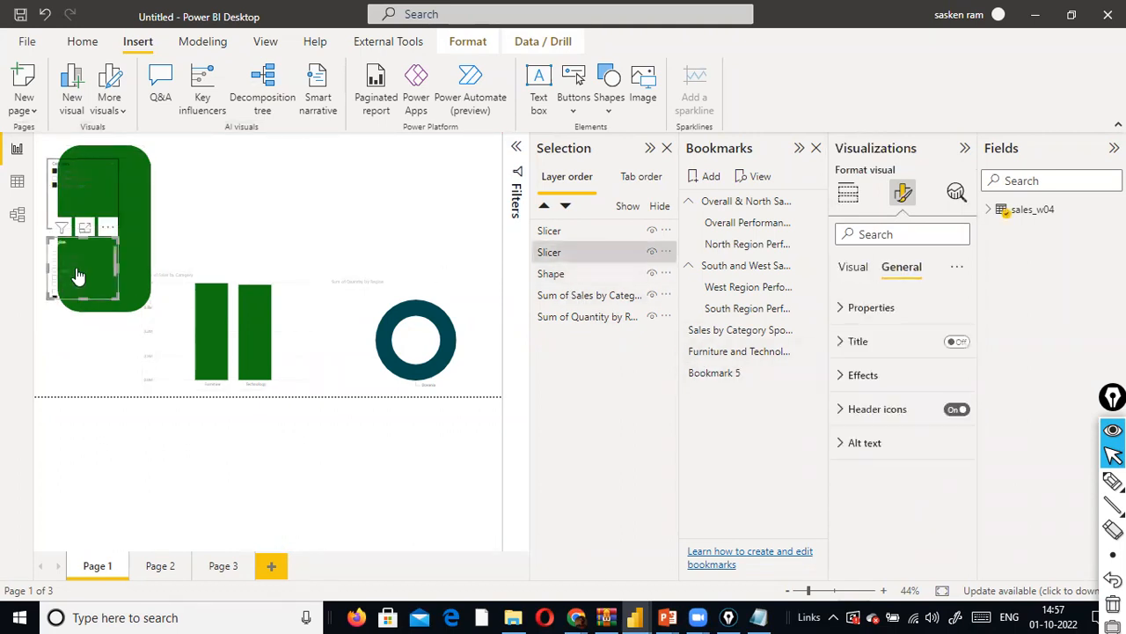
- Reposition the Category and Region slicers so both sit inside the green shape
mouse_move(115, 269)
left_mouse_down()
mouse_move(104, 280)
mouse_move(104, 269)
left_mouse_up()
left_click_drag(102, 201, 123, 194)
left_click(100, 341)
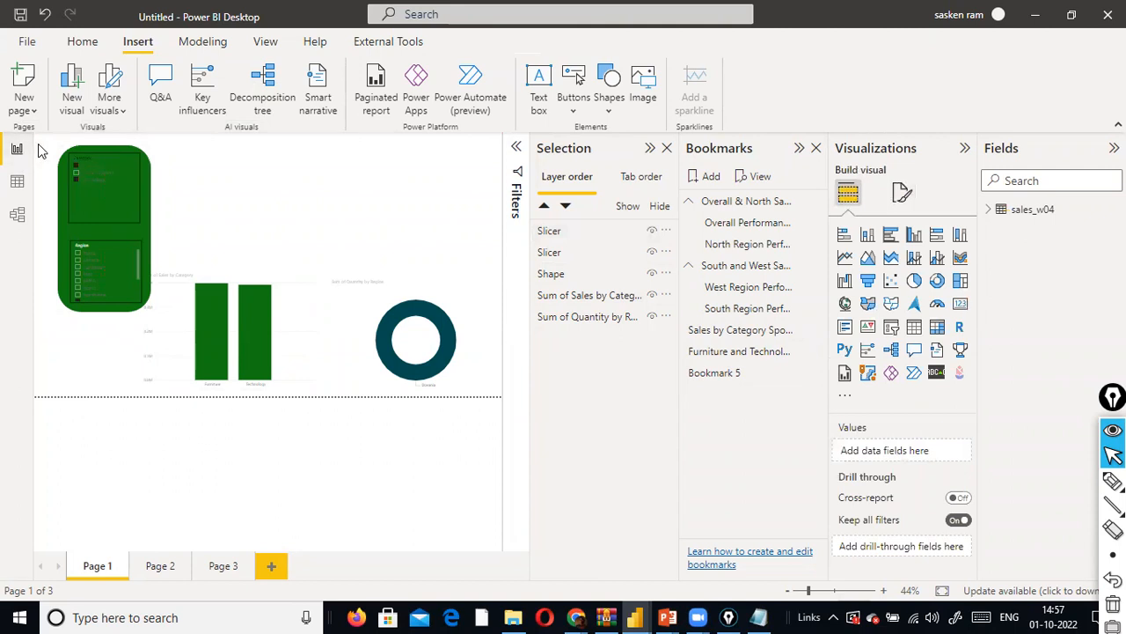
- Group the green shape with both slicers and move the group to the page's upper-left corner
left_click_drag(39, 143, 147, 313)
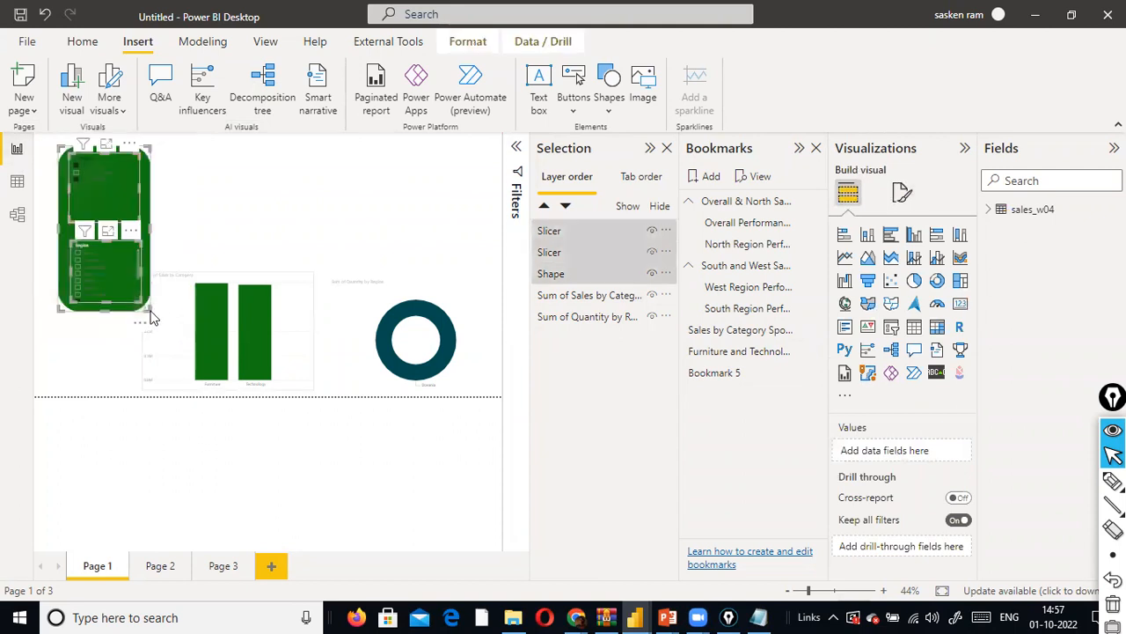
right_click(136, 304)
mouse_move(273, 317)
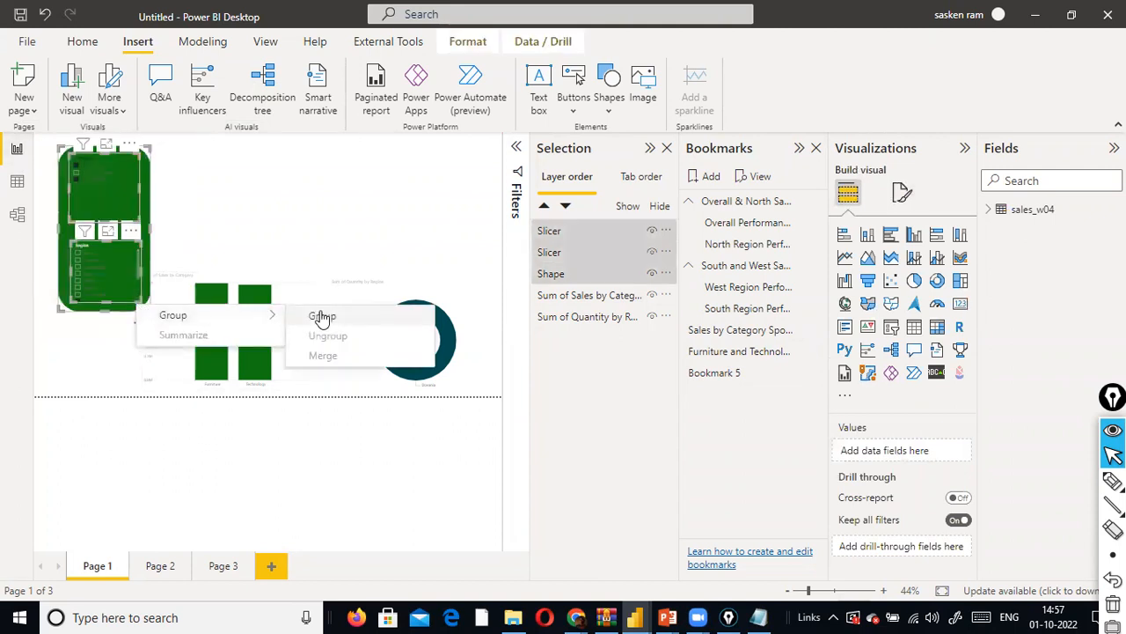
left_click(322, 314)
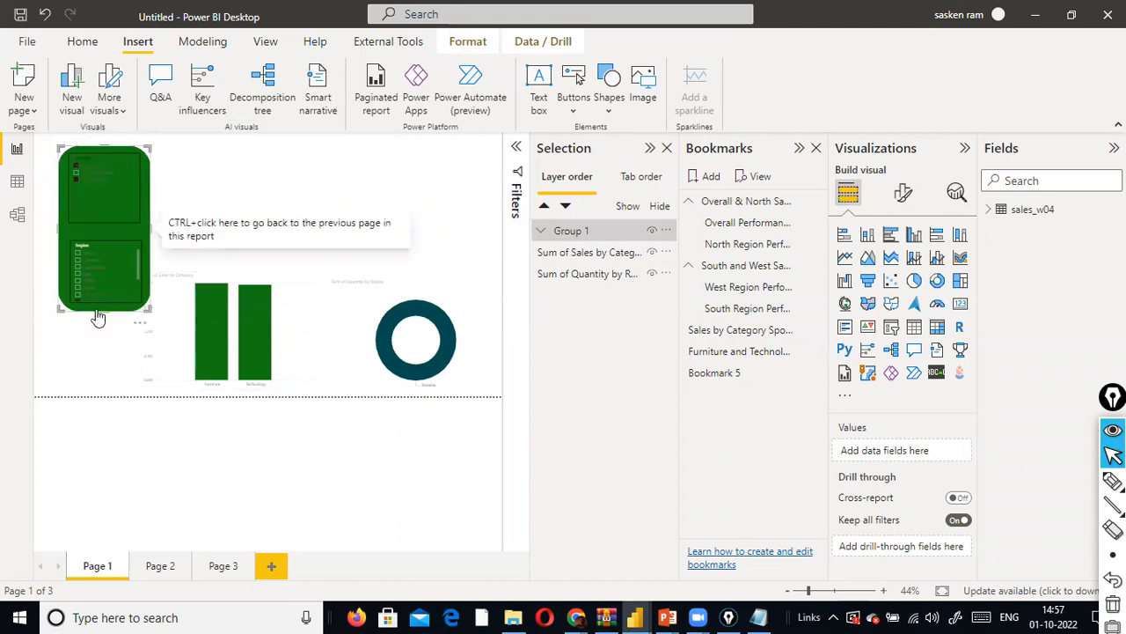
left_click_drag(86, 320, 76, 313)
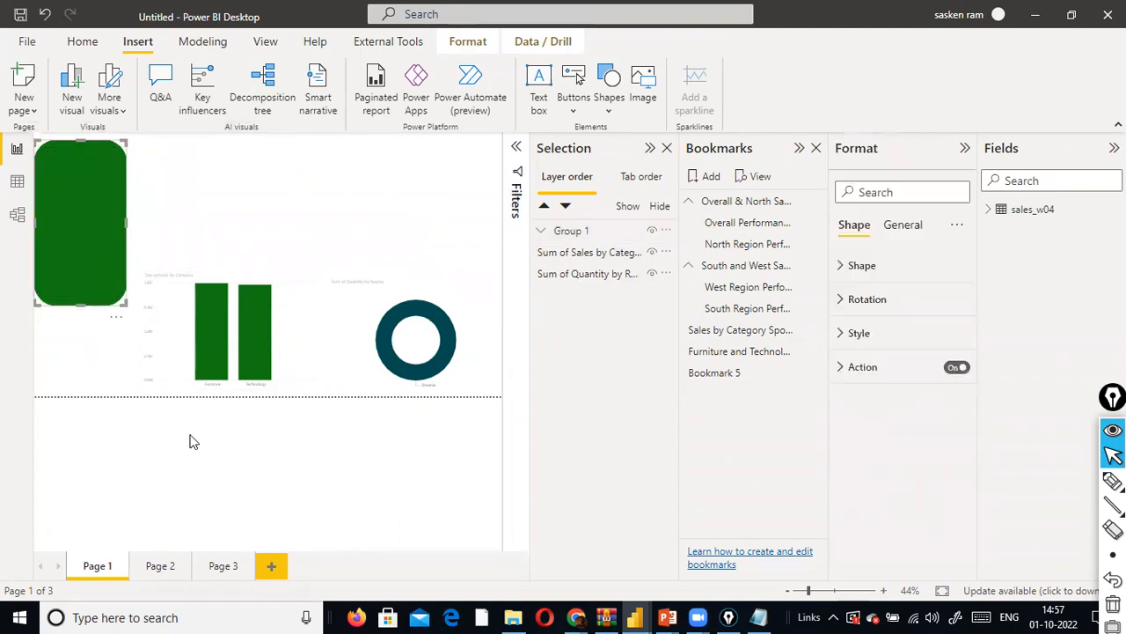
- Apply Bookmark 5 and unhide the Region slicer within Group 1
left_click(803, 375)
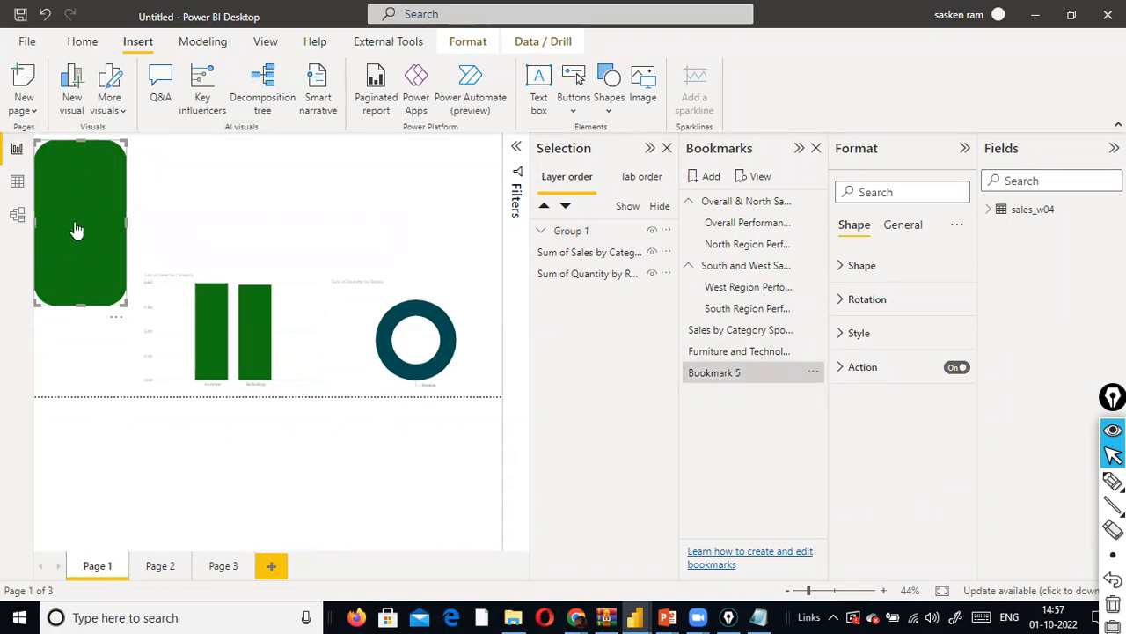
left_click(226, 162)
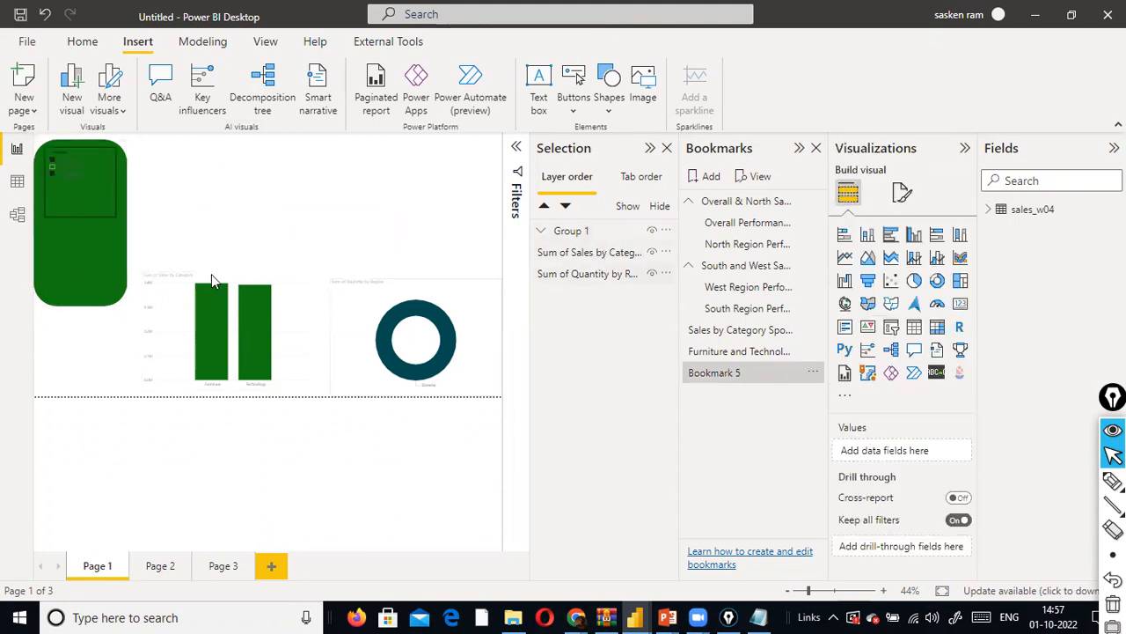
left_click(93, 280)
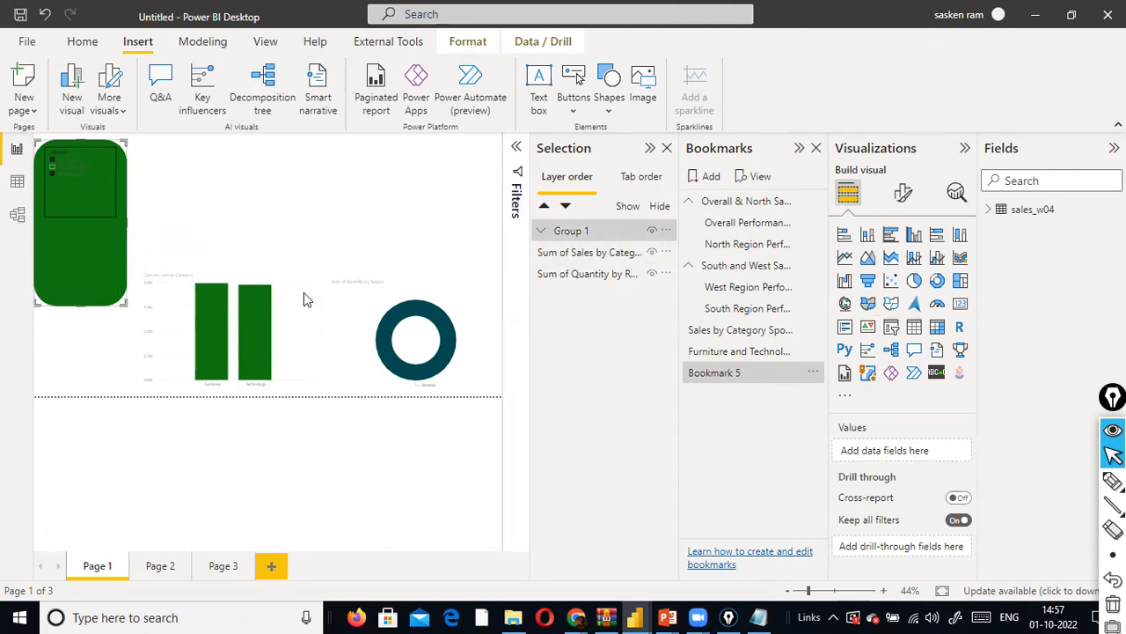
left_click(541, 232)
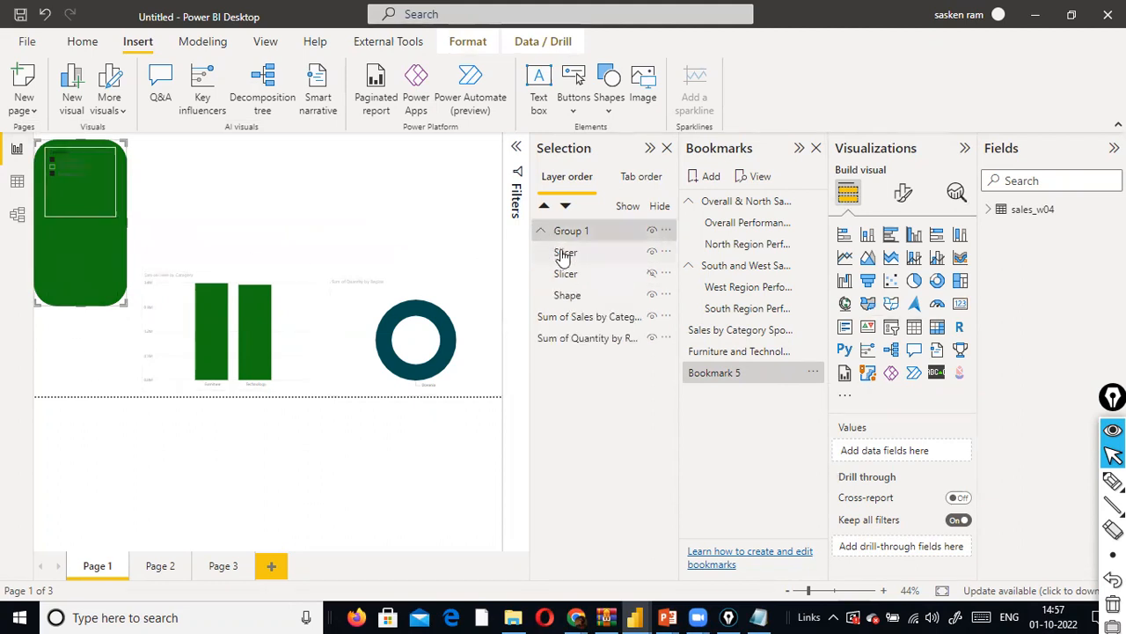
left_click(652, 274)
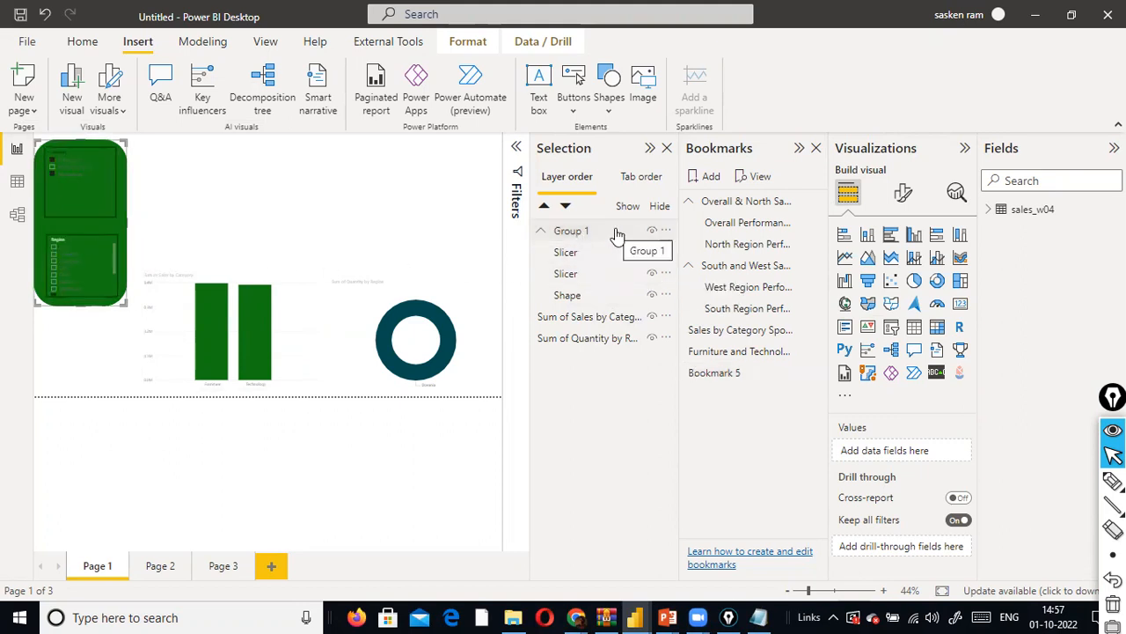
- Update Bookmark 5 with Group 1 selected, and test it by switching from the Furniture and Technology bookmark
left_click(575, 232)
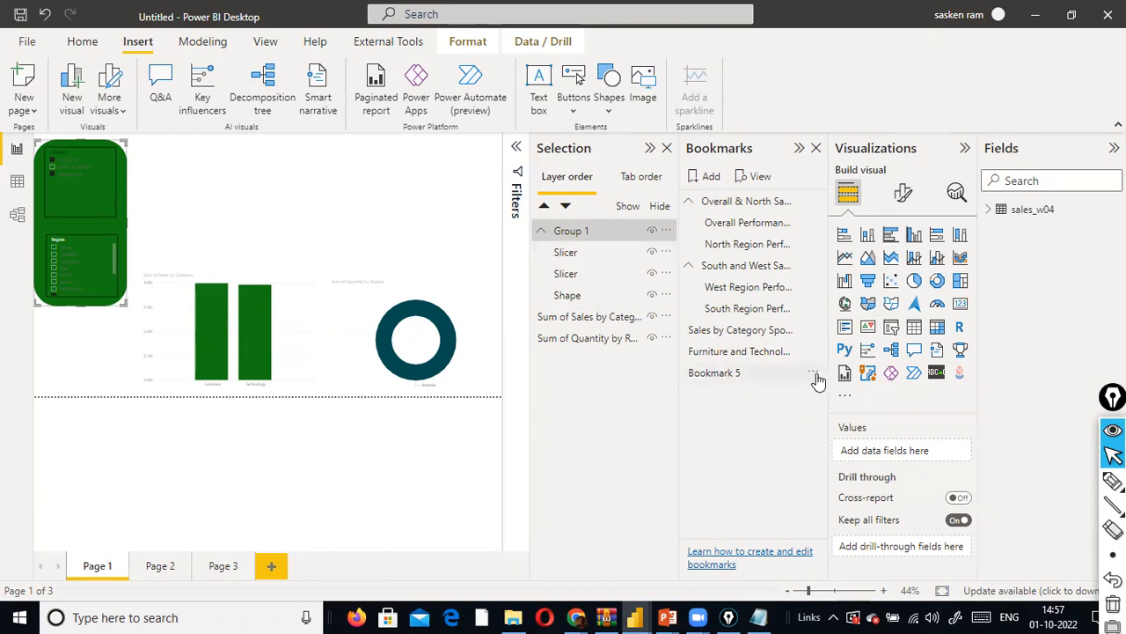
left_click(814, 374)
left_click(858, 387)
left_click(725, 352)
left_click(714, 373)
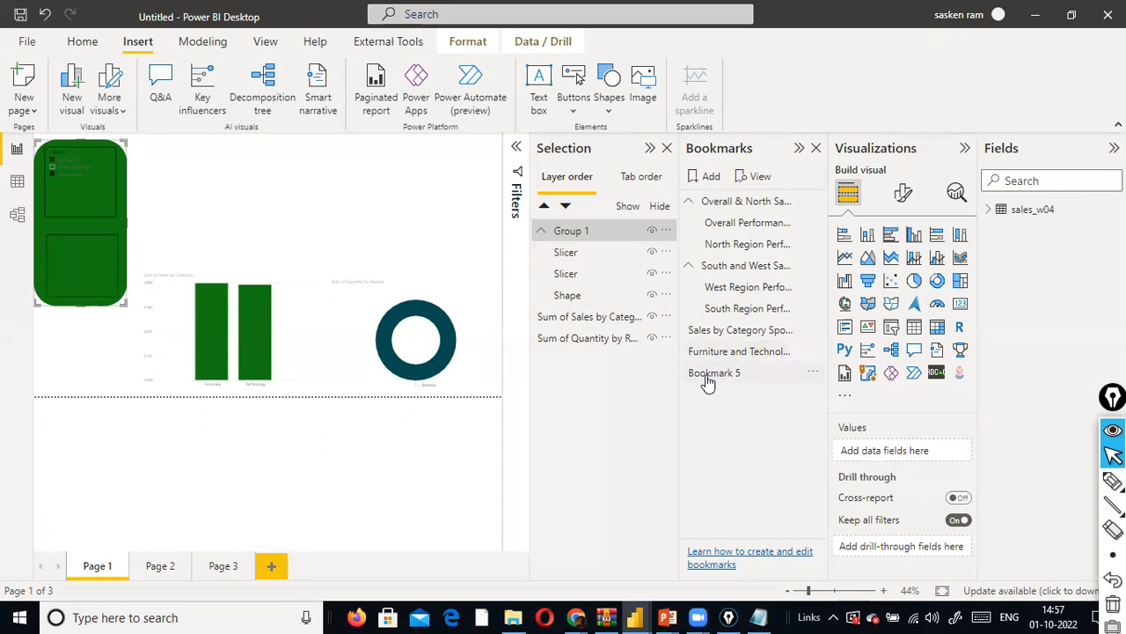
- Apply the Sales by Category, South Region, Furniture and Technology, North Region, Overall Performance and Bookmark 5 bookmarks to compare the slicers and charts
left_click(752, 331)
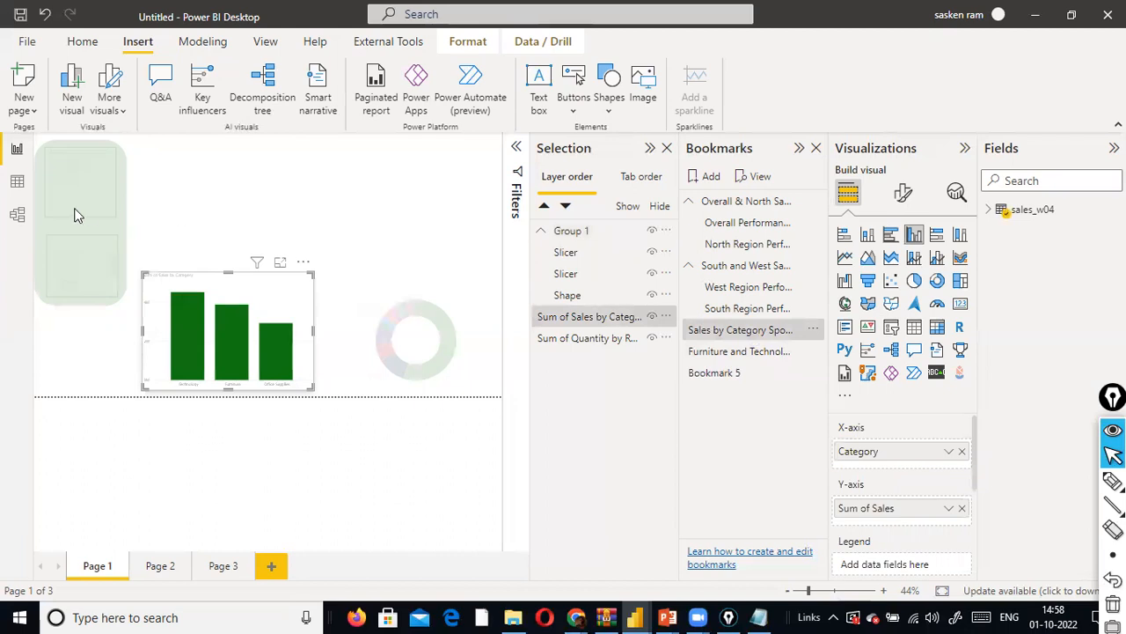
left_click(748, 309)
left_click(750, 313)
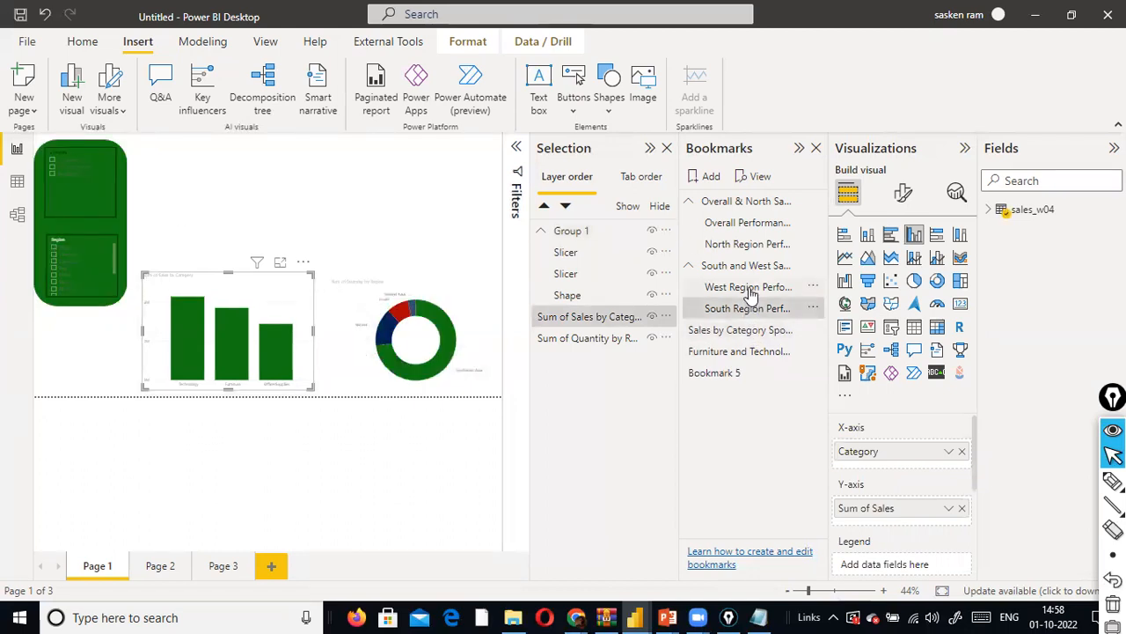
left_click(743, 354)
left_click(752, 246)
left_click(757, 225)
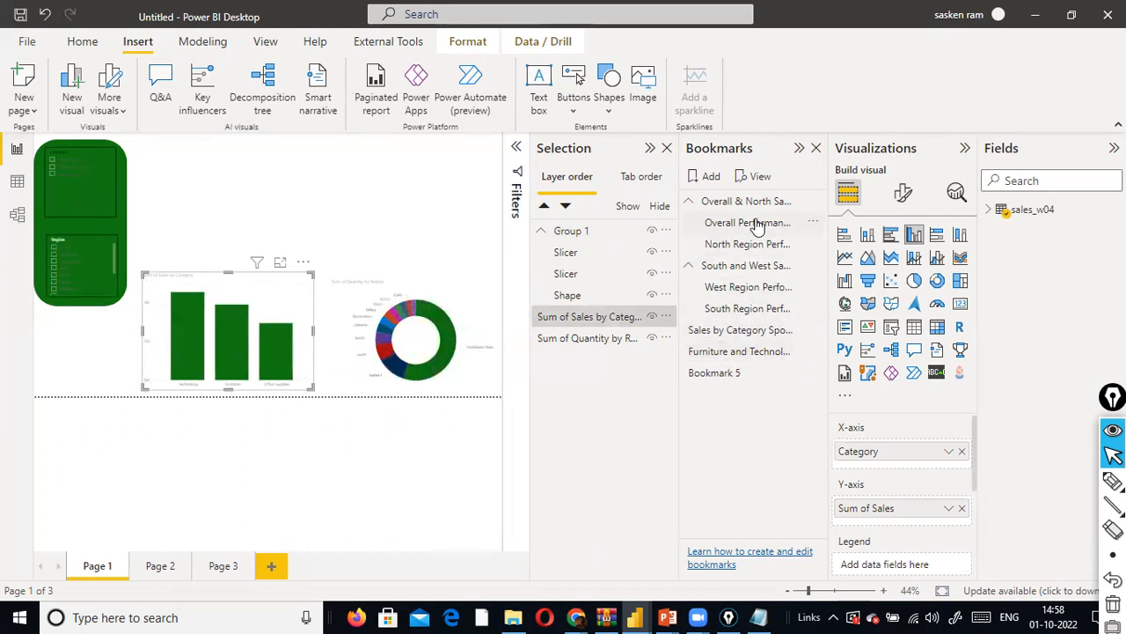
left_click(700, 373)
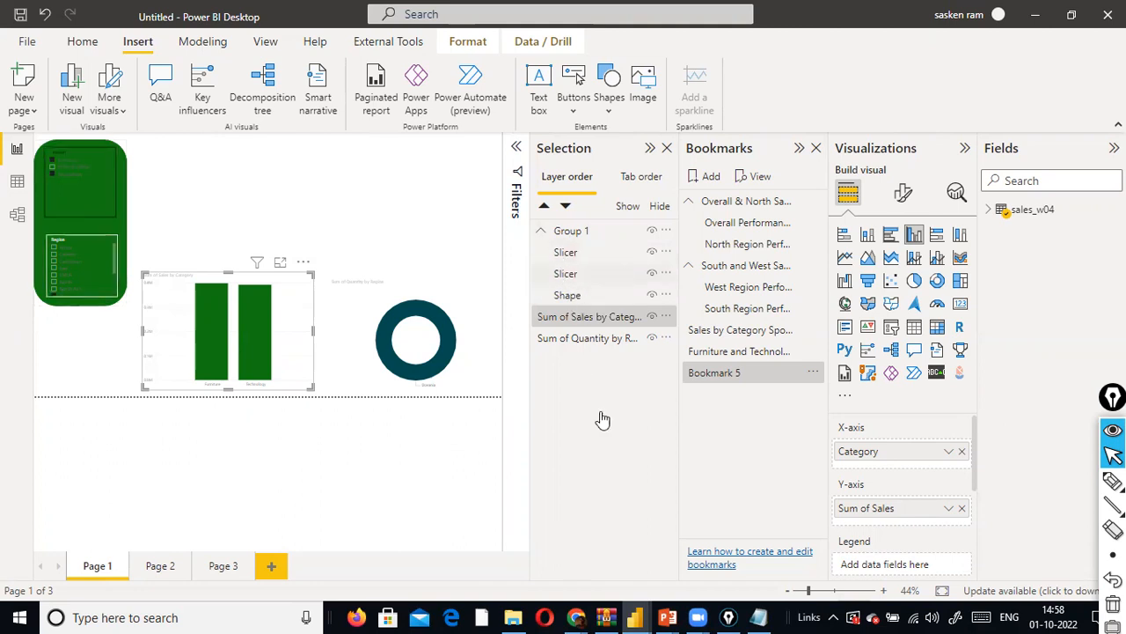
mouse_move(666, 617)
left_click(617, 563)
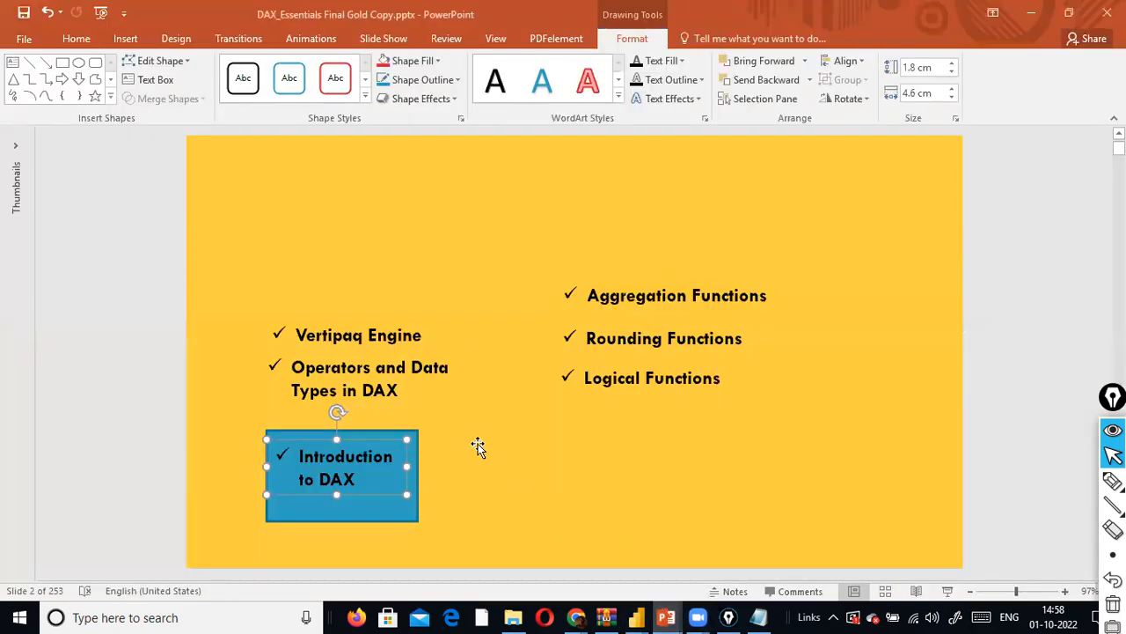
right_click(405, 462)
mouse_move(520, 328)
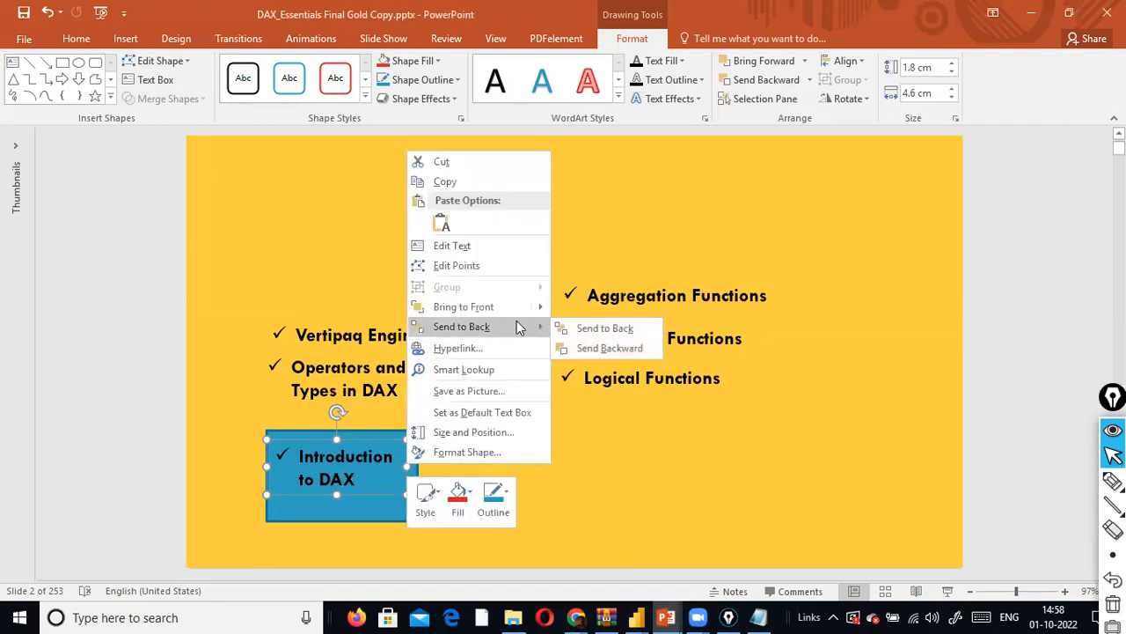
left_click(1027, 17)
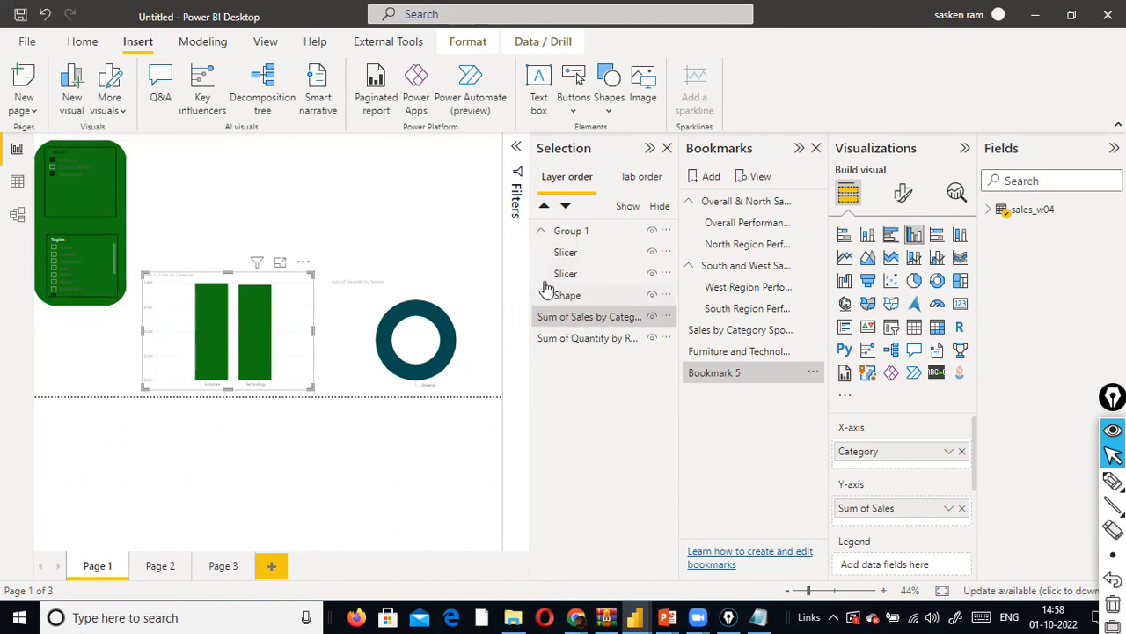
- Collapse Group 1 in the layer order and hide every visual on the page, including the group
left_click(568, 316)
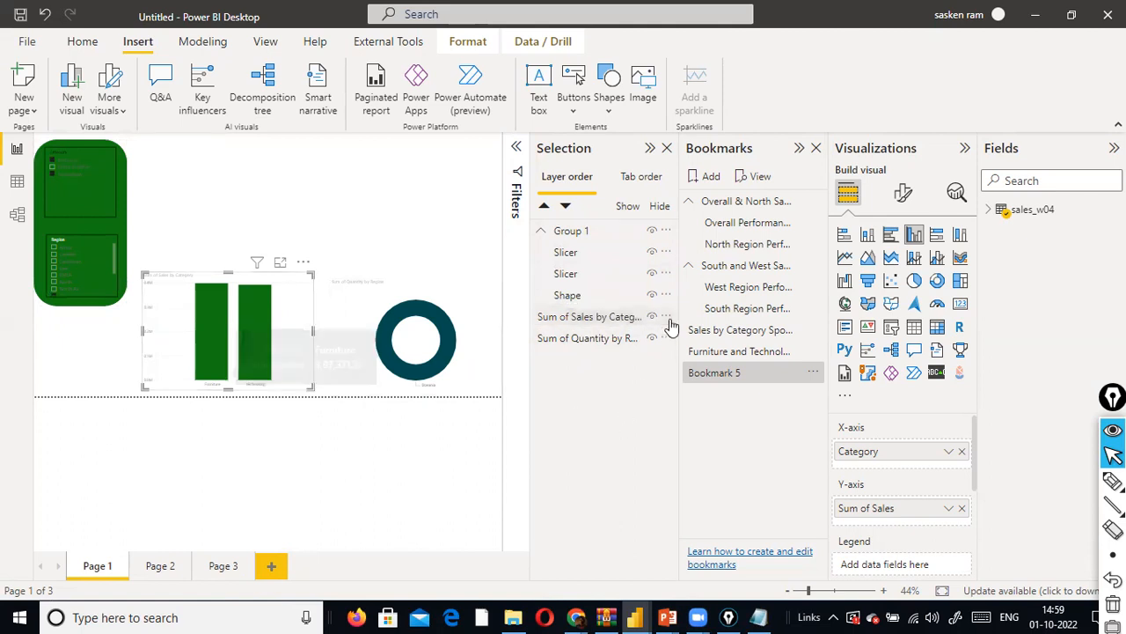
left_click(541, 232)
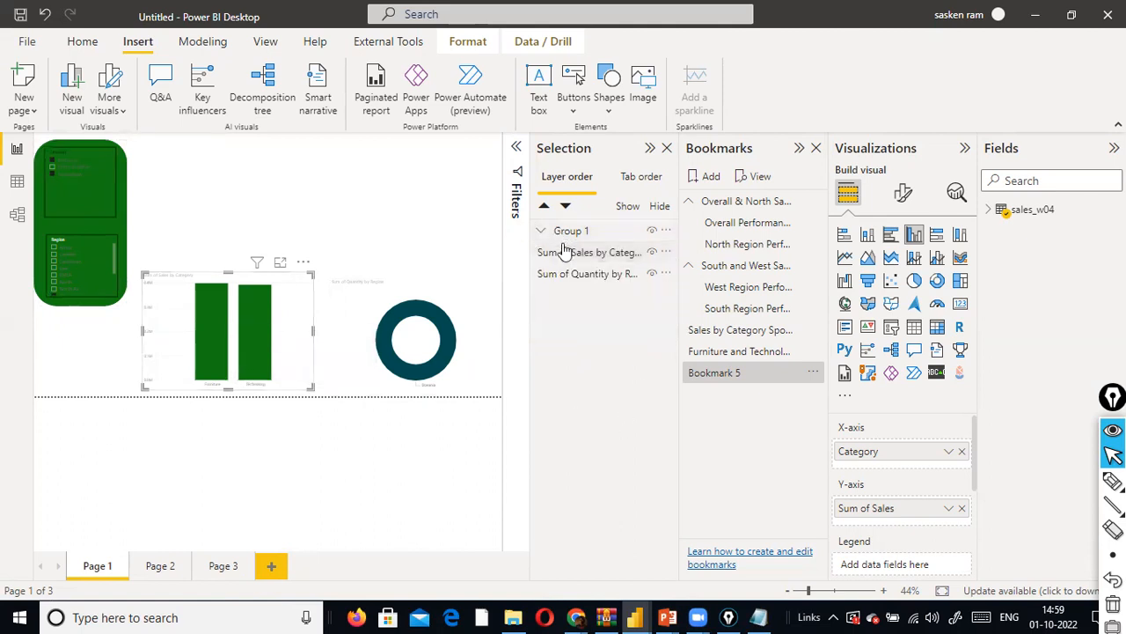
left_click(659, 207)
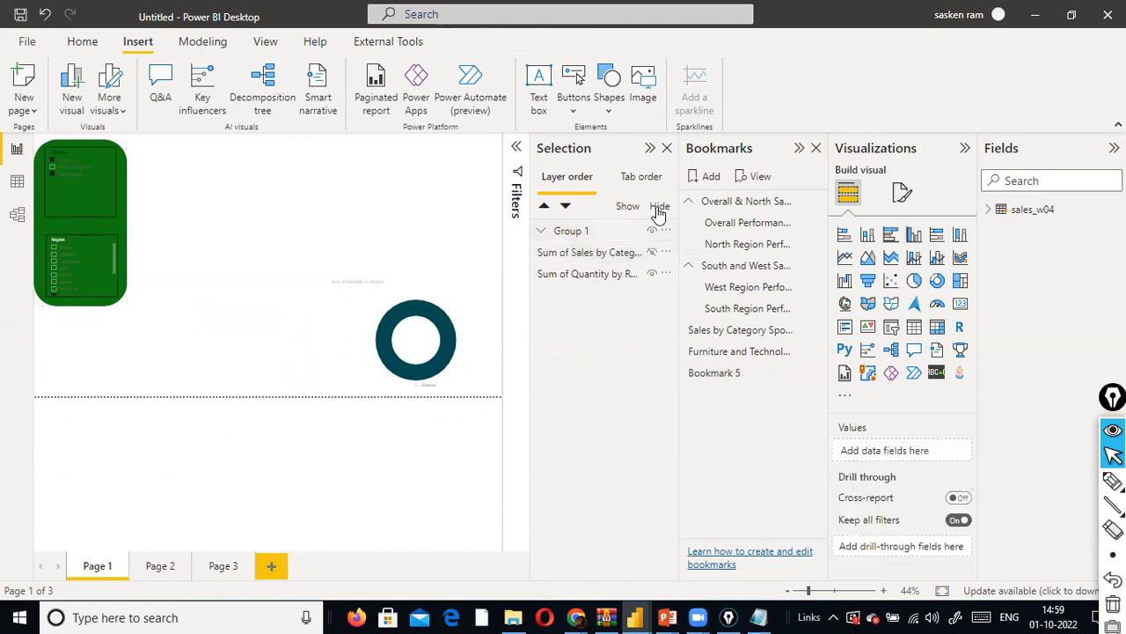
left_click(659, 209)
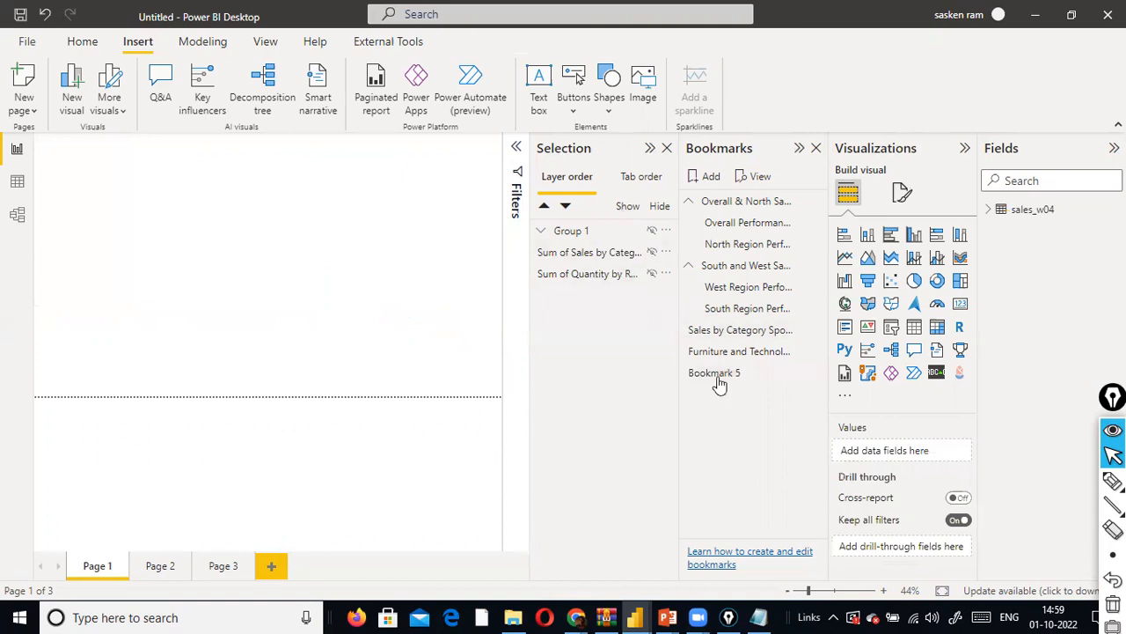
- Apply the Bookmark 5, Furniture and Technology, and Sales by Category Spotlight bookmarks to check which visuals each one displays
left_click(786, 374)
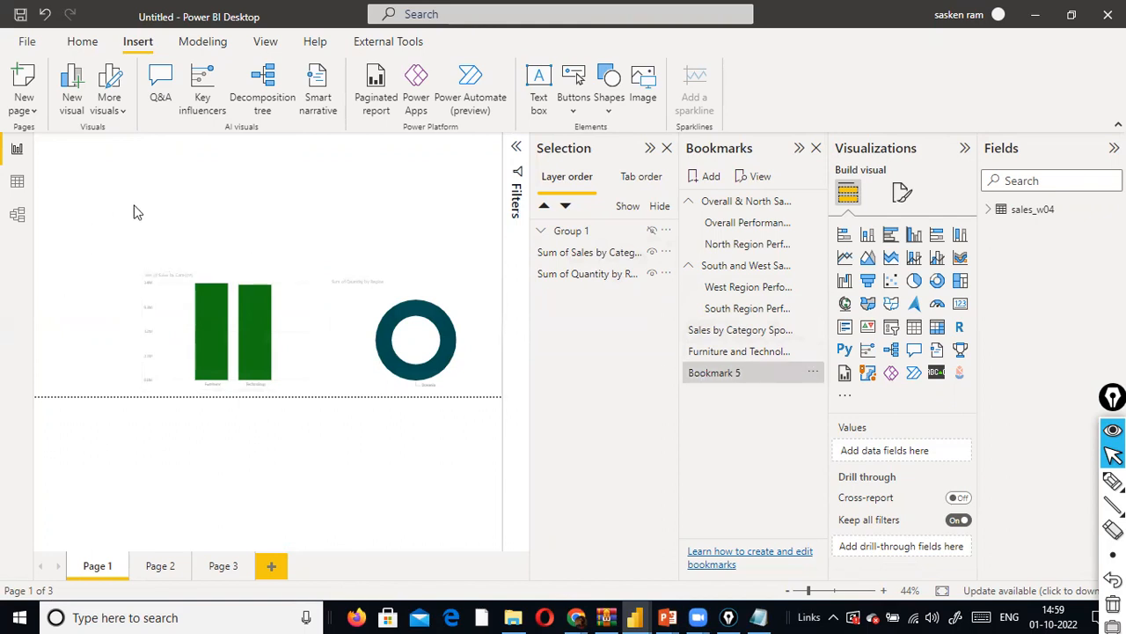
left_click(710, 353)
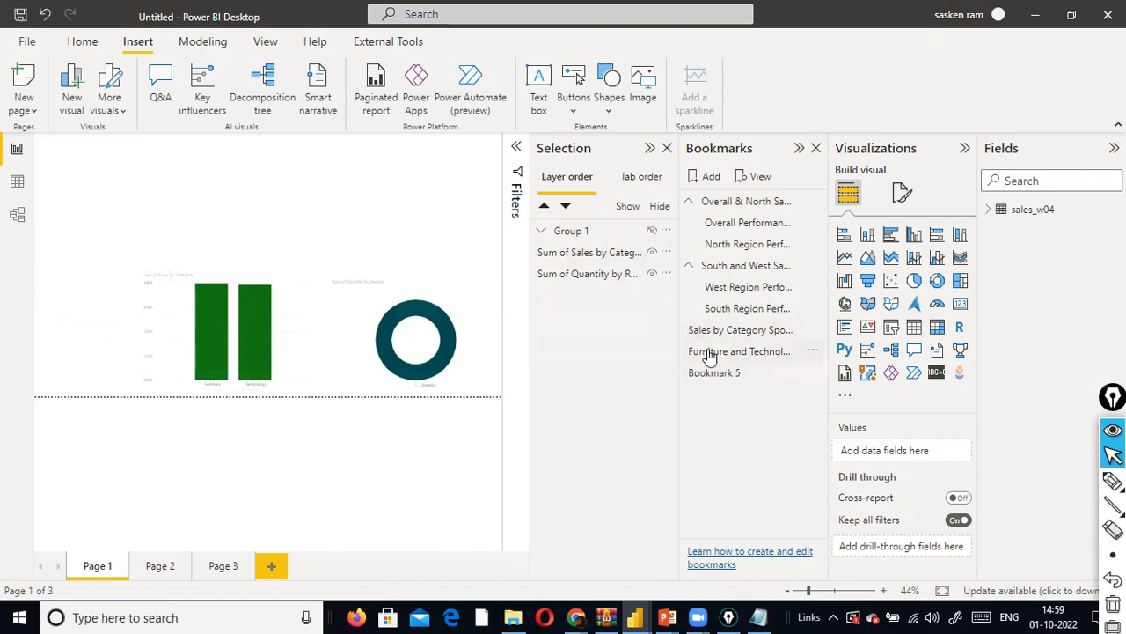
left_click(739, 331)
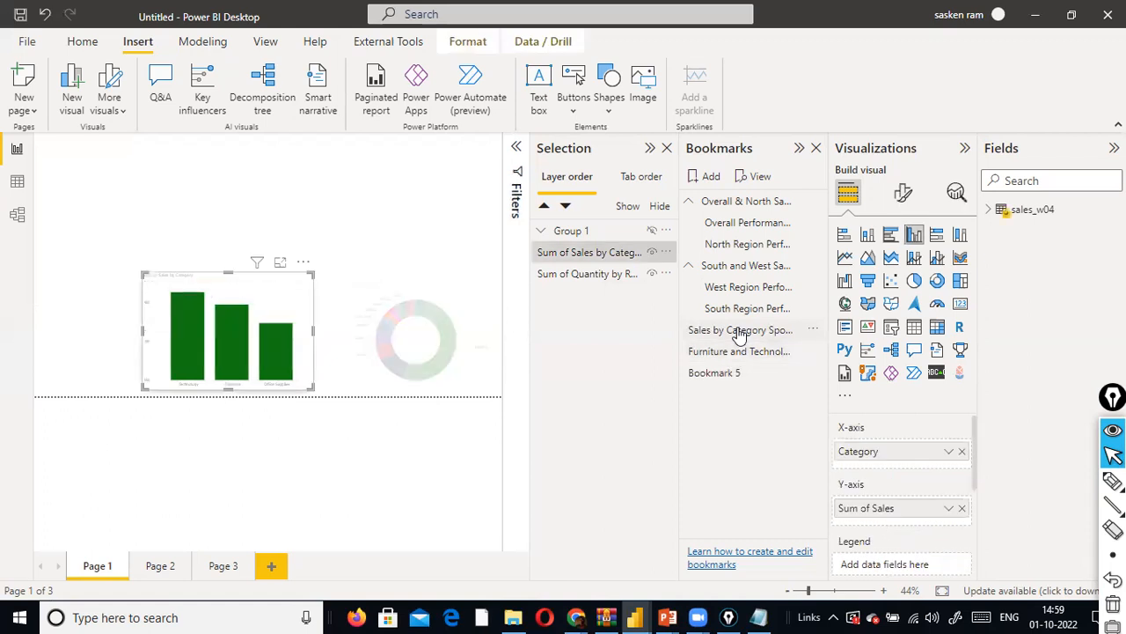
left_click(711, 353)
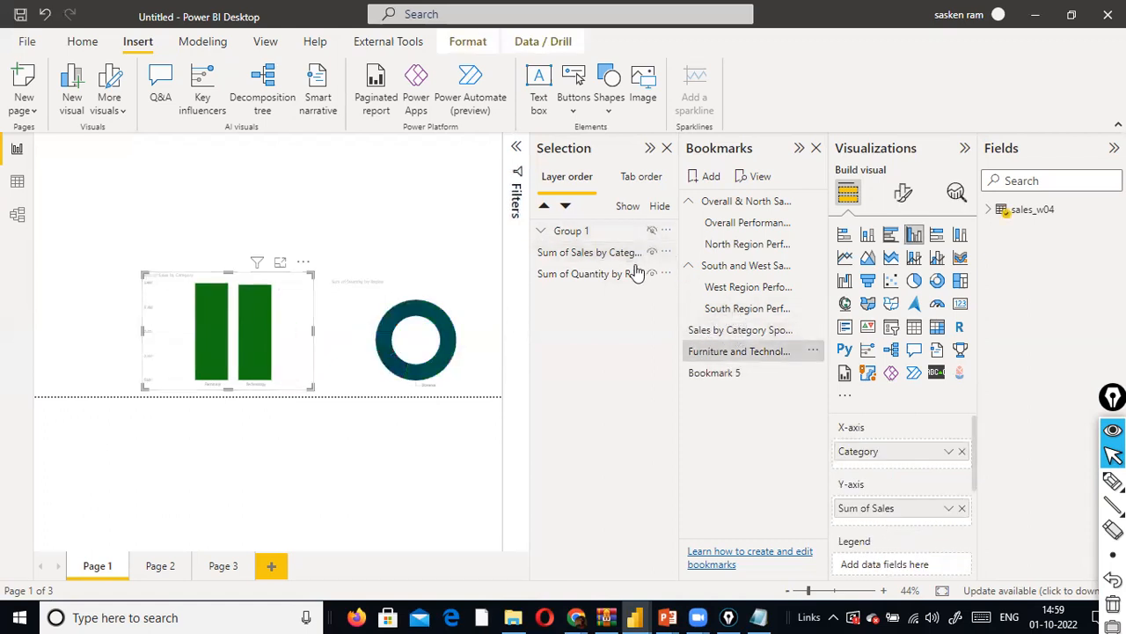
- Expand and unhide Group 1, and check the slicers under the Furniture and Technology, Sales by Category Spotlight, South Region and West Region bookmarks
left_click(543, 232)
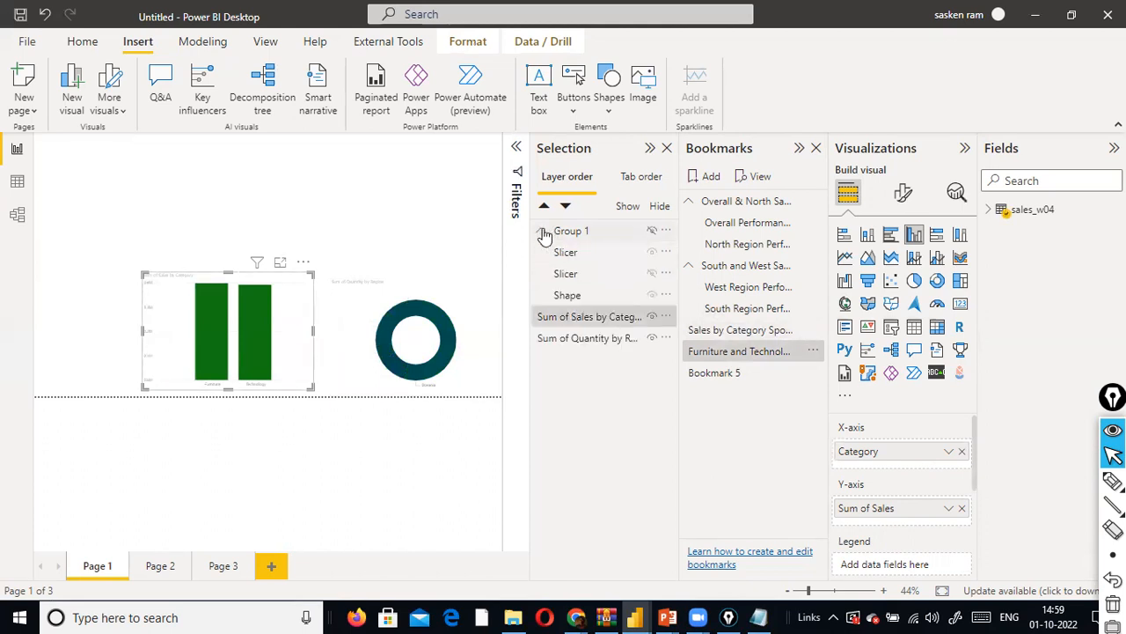
left_click(652, 232)
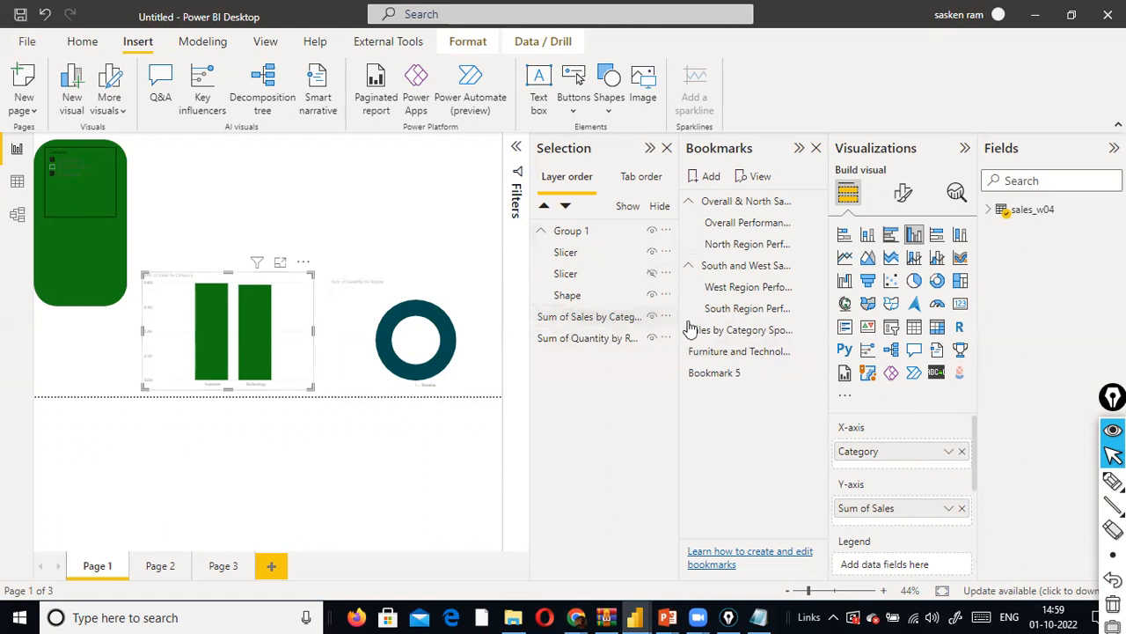
left_click(763, 353)
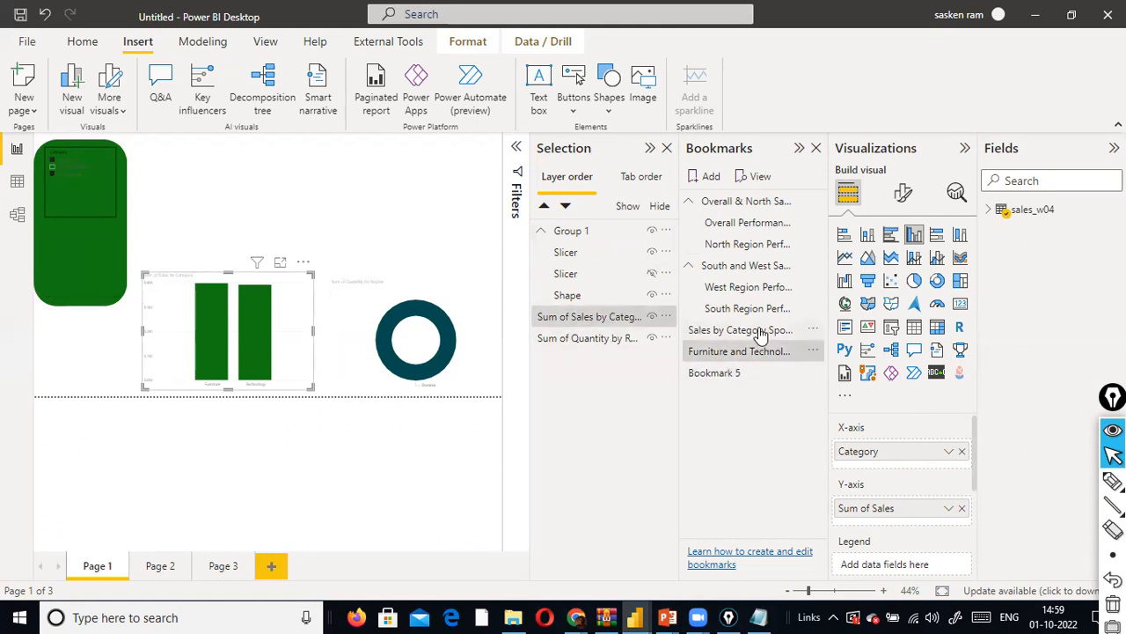
left_click(762, 332)
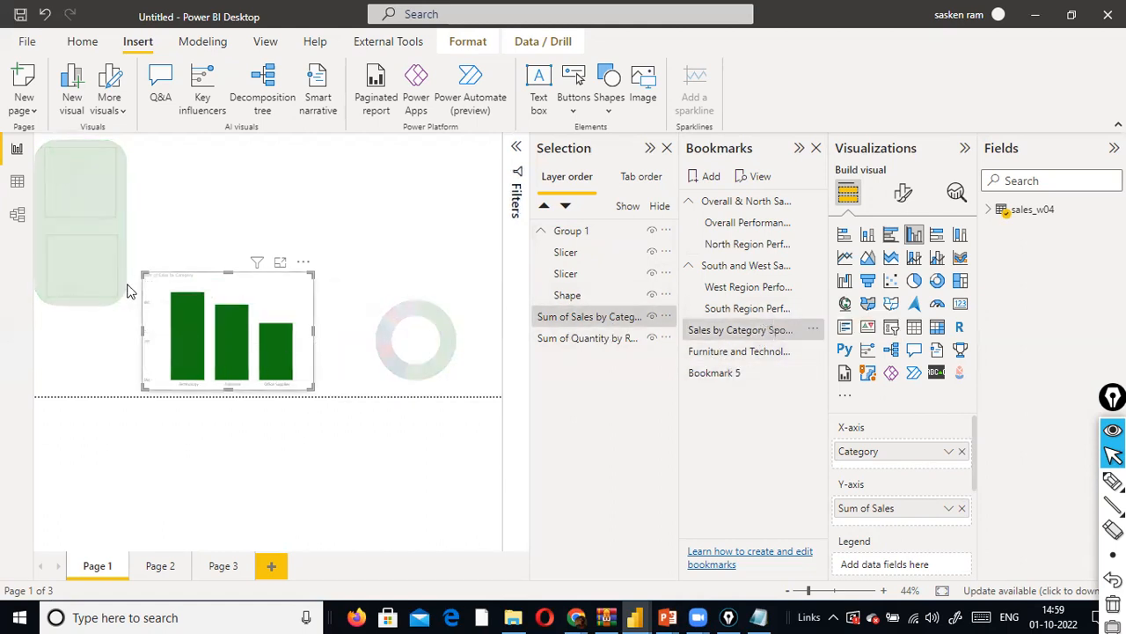
left_click(724, 309)
left_click(724, 287)
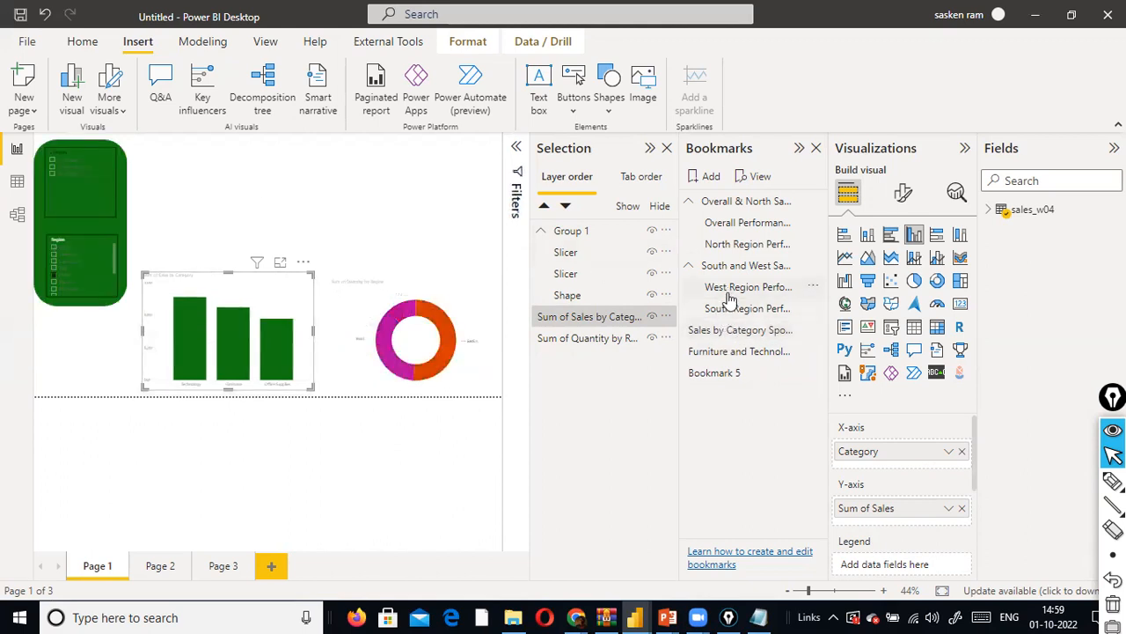
left_click(728, 311)
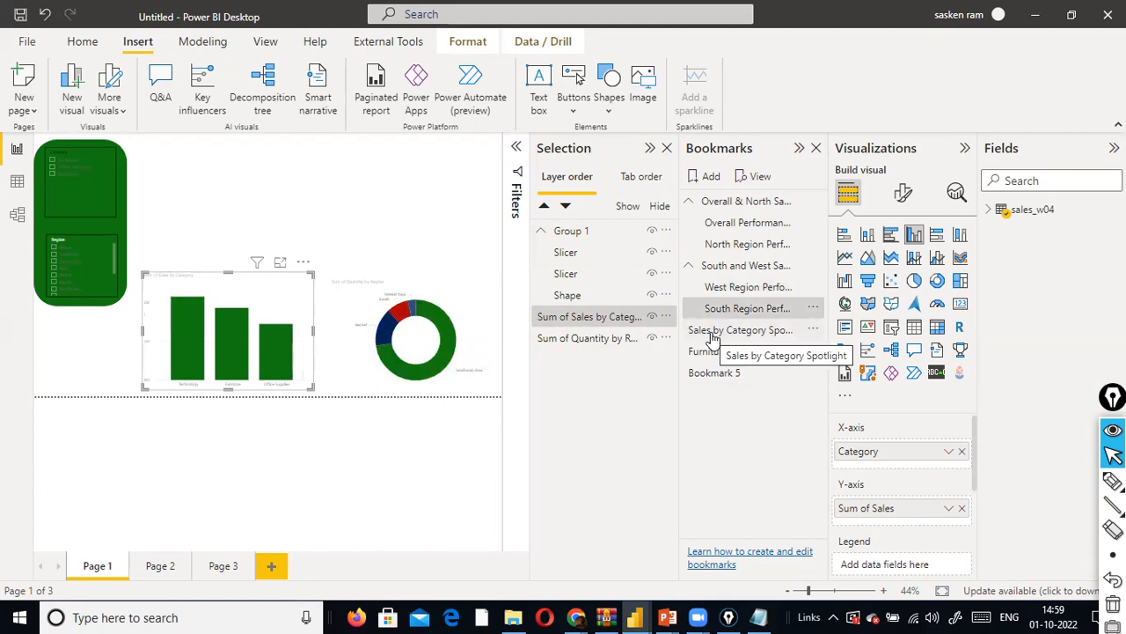
left_click(713, 334)
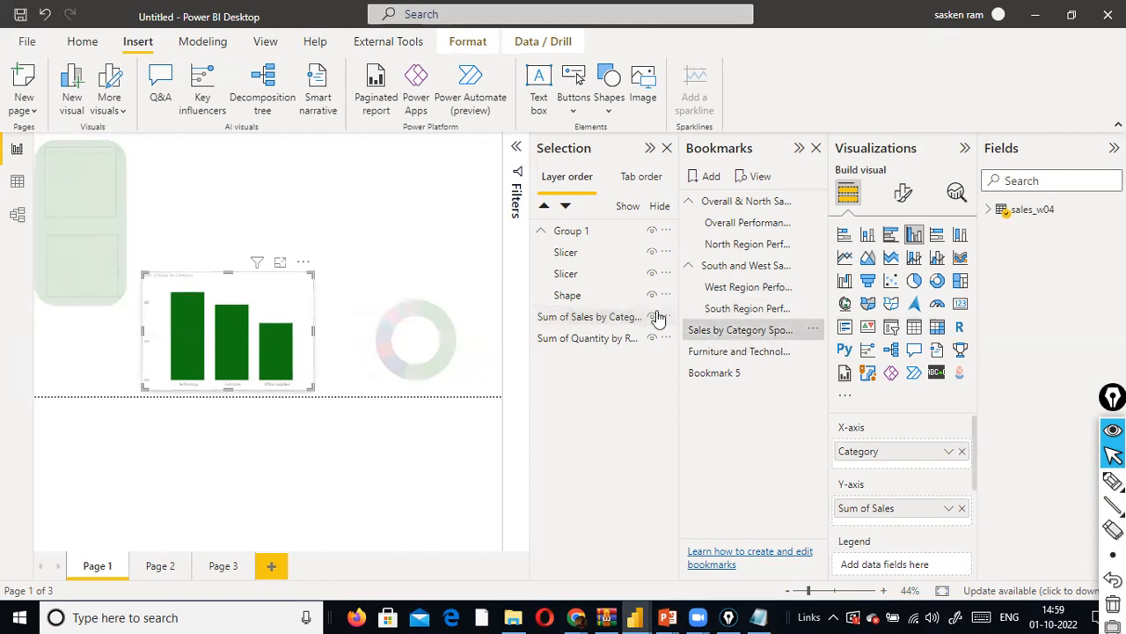
- Update the Sales by Category Spotlight bookmark and test it by switching from the Furniture and Technology bookmark
left_click(814, 332)
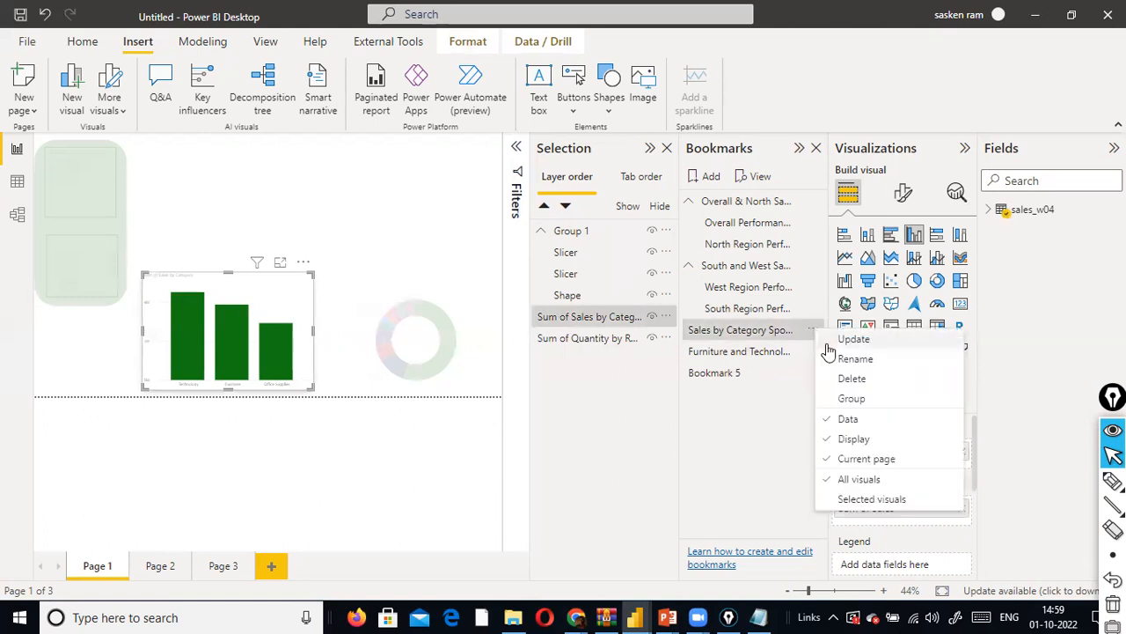
left_click(826, 345)
left_click(737, 351)
left_click(742, 330)
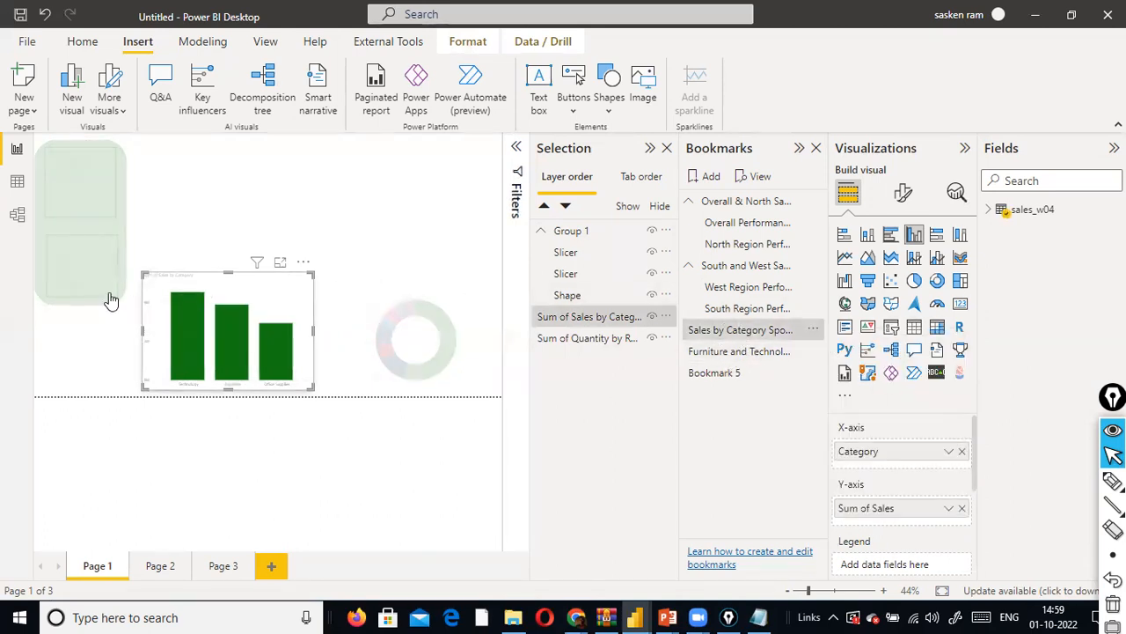
- Filter by one region, and compare it with the Sales by Category Spotlight, South, West, North Region, Overall Performance and Bookmark 5 bookmarks
left_click(84, 299)
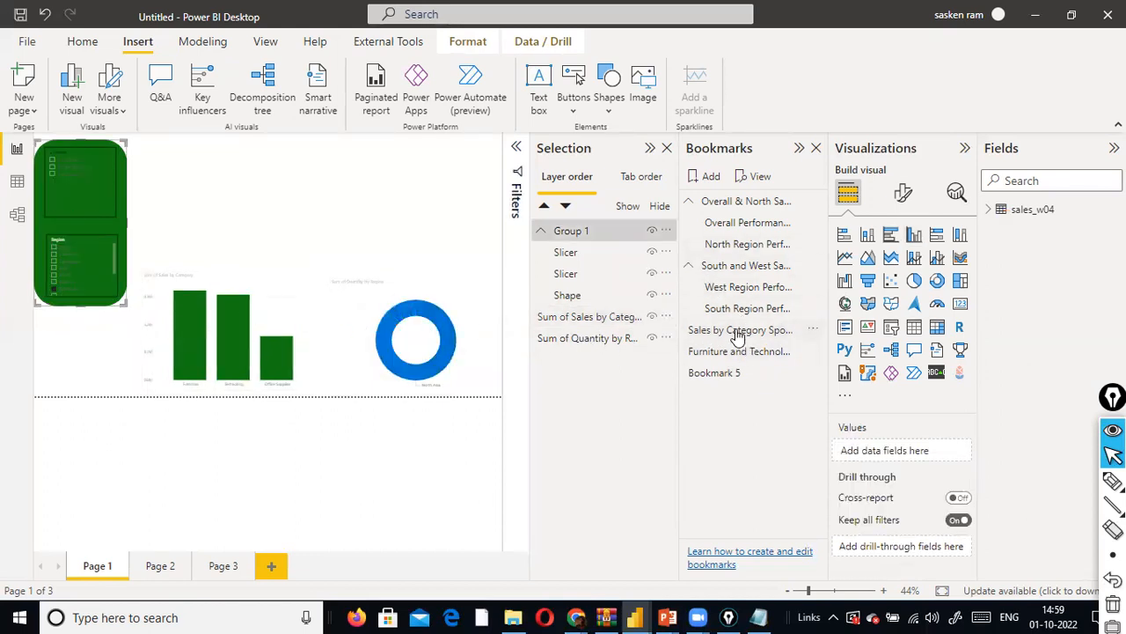
left_click(739, 332)
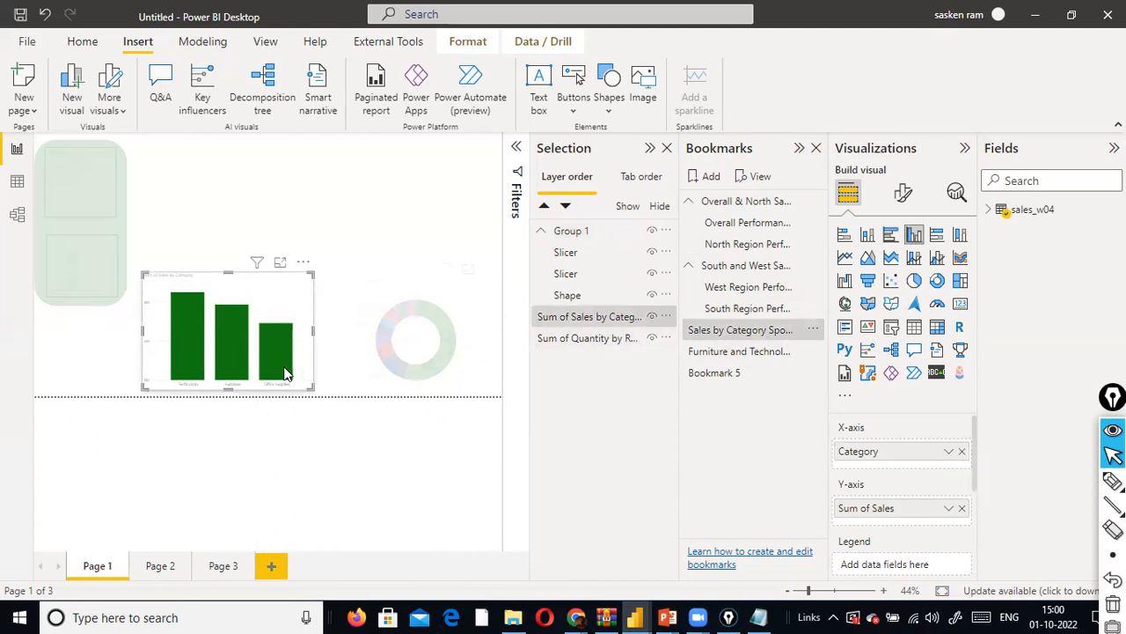
left_click(765, 310)
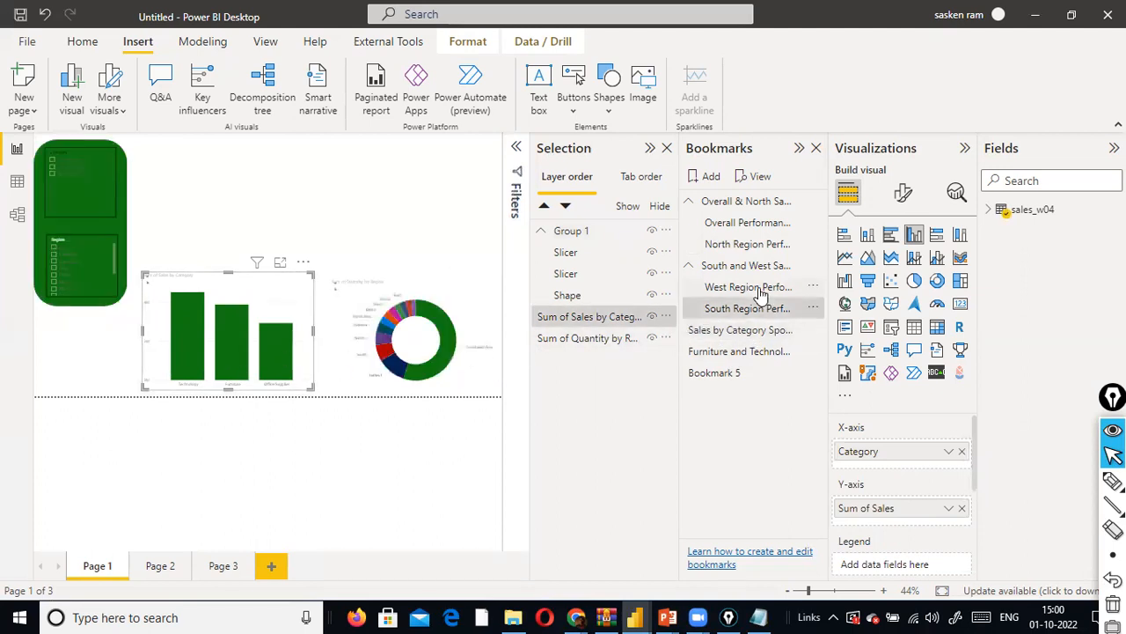
left_click(755, 287)
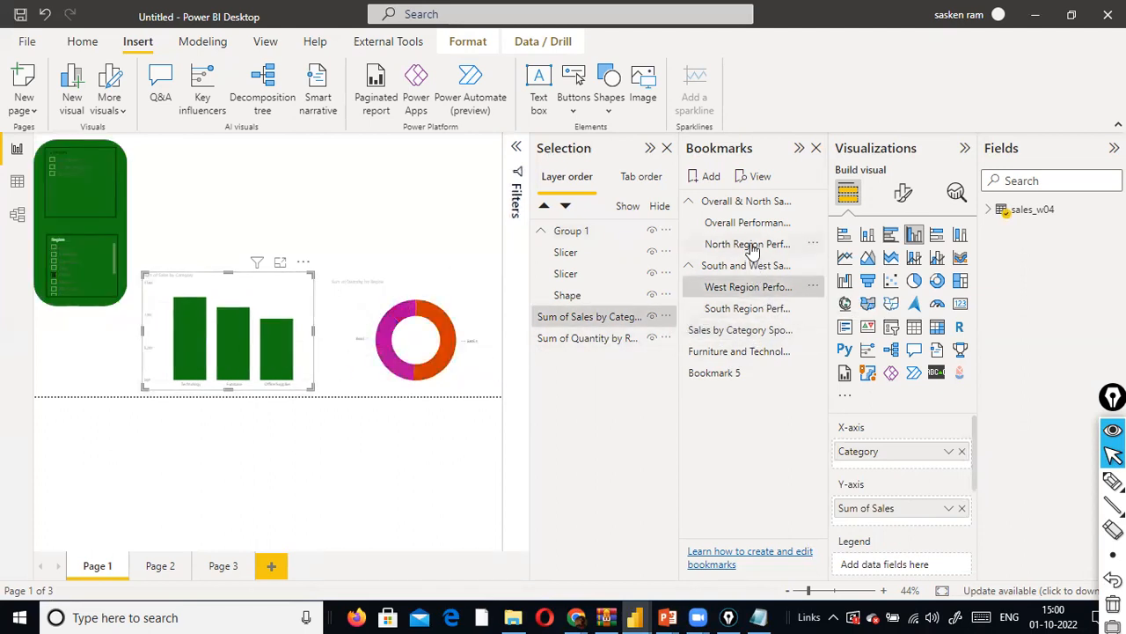
left_click(751, 246)
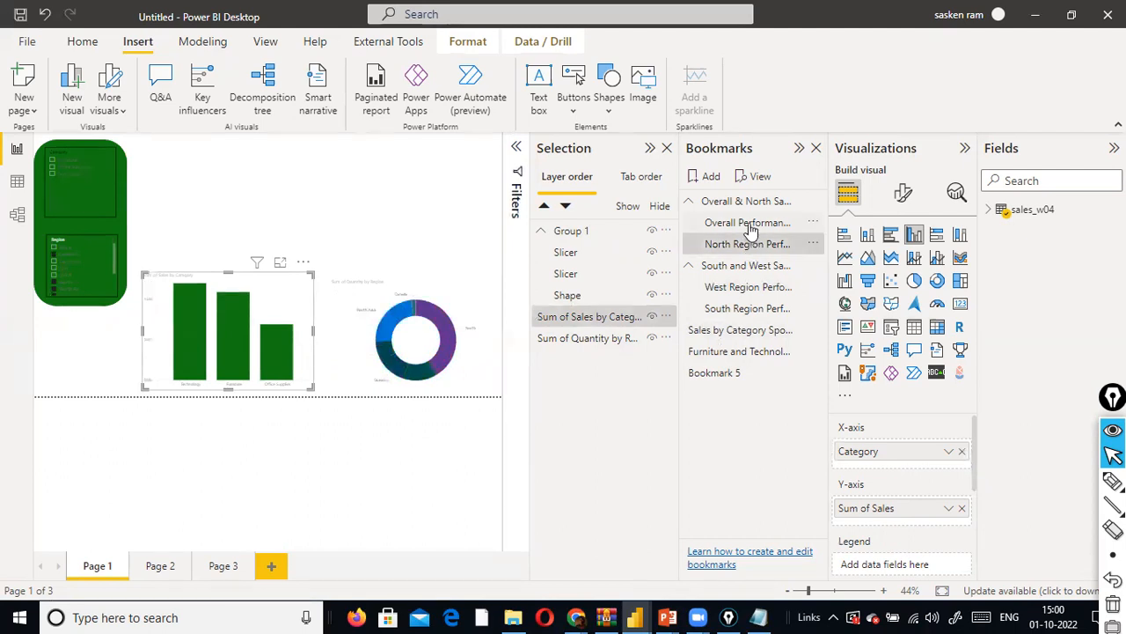
left_click(748, 225)
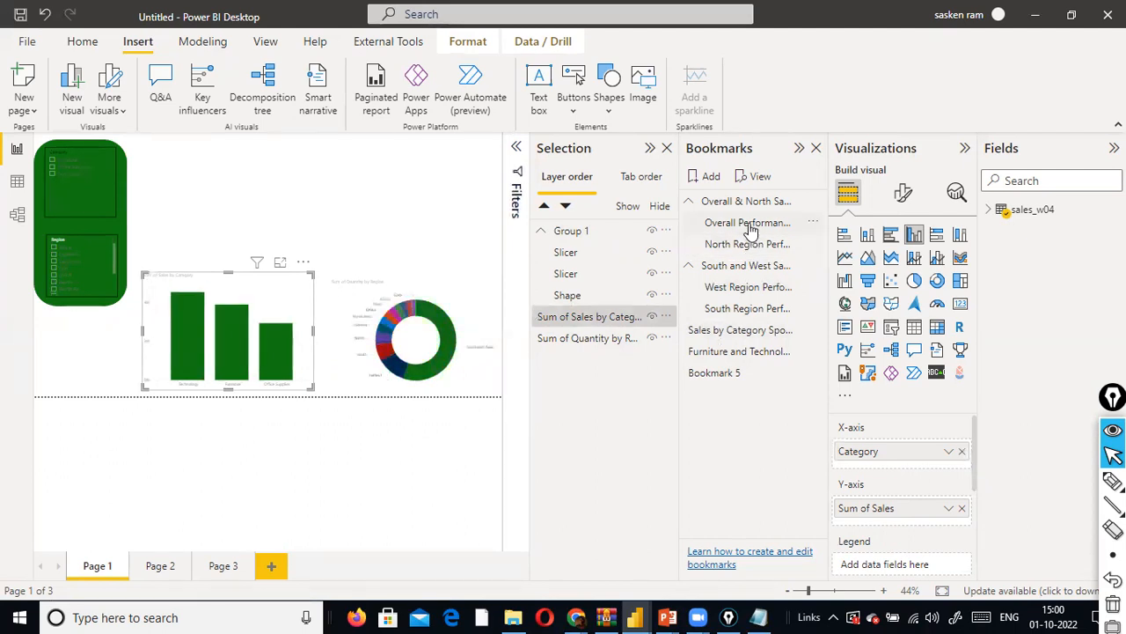
left_click(716, 374)
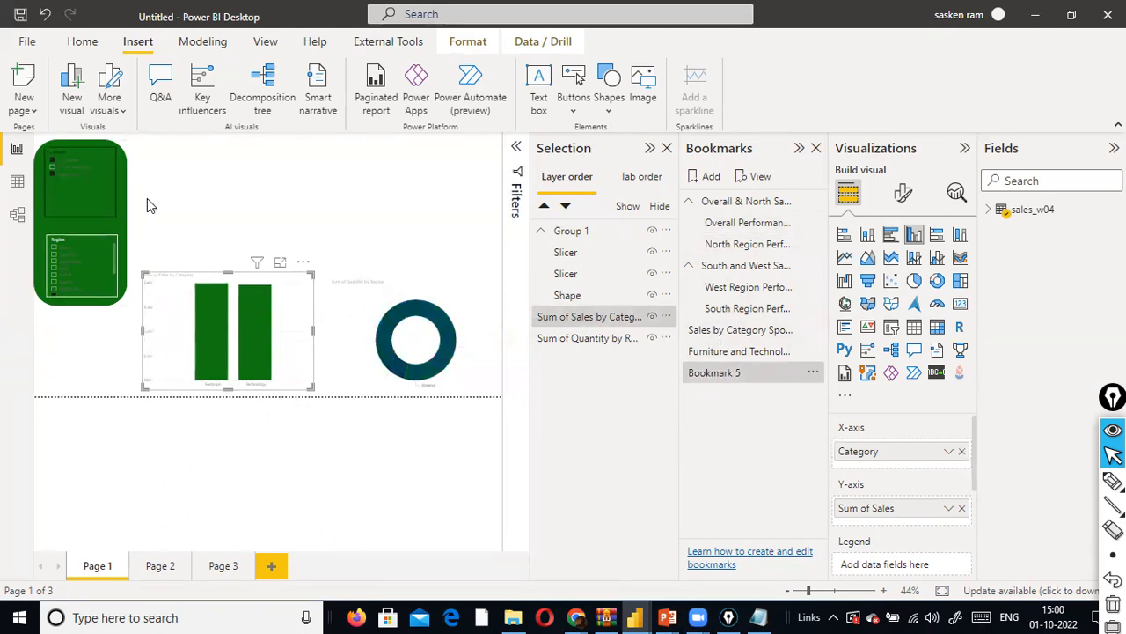
- Apply the West Region bookmark and update it with Group 1 hidden
left_click(717, 289)
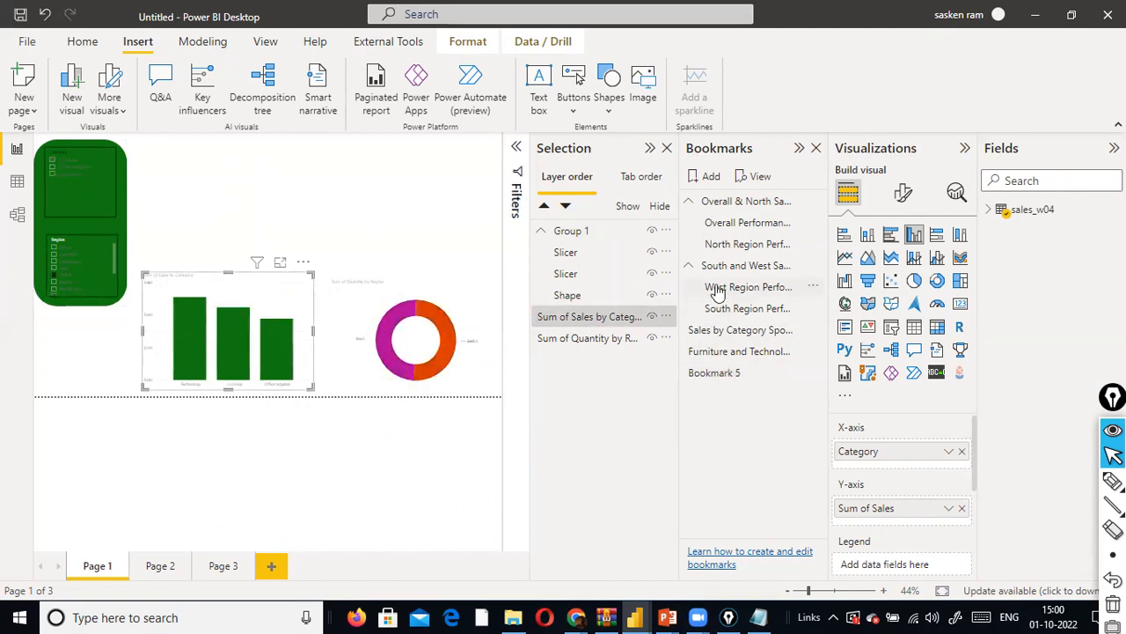
left_click(652, 233)
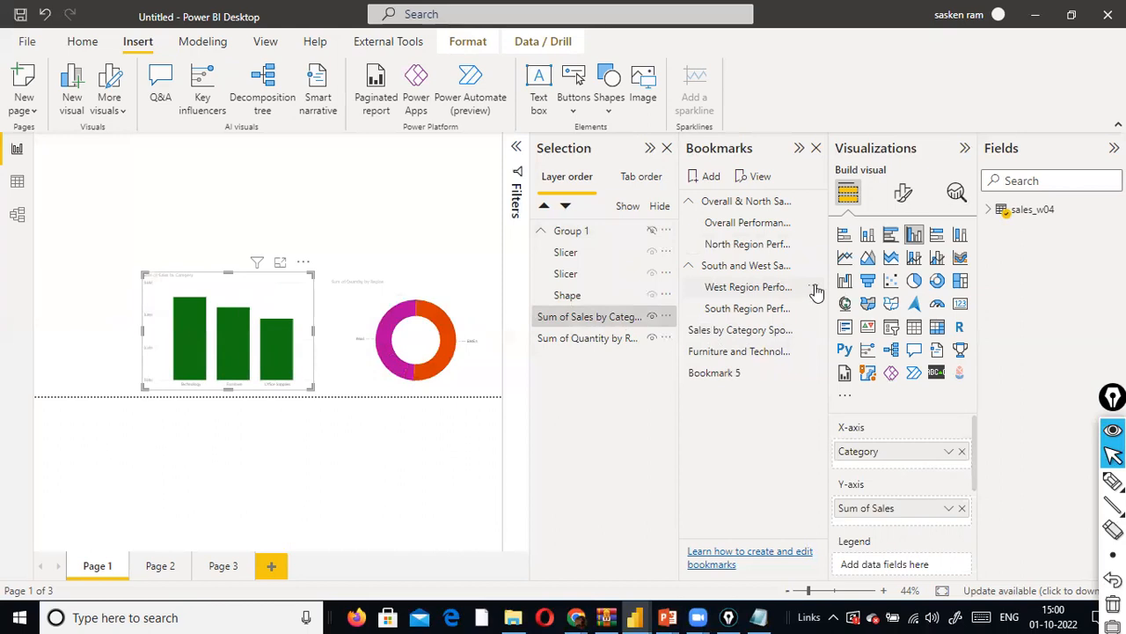
left_click(813, 288)
left_click(836, 297)
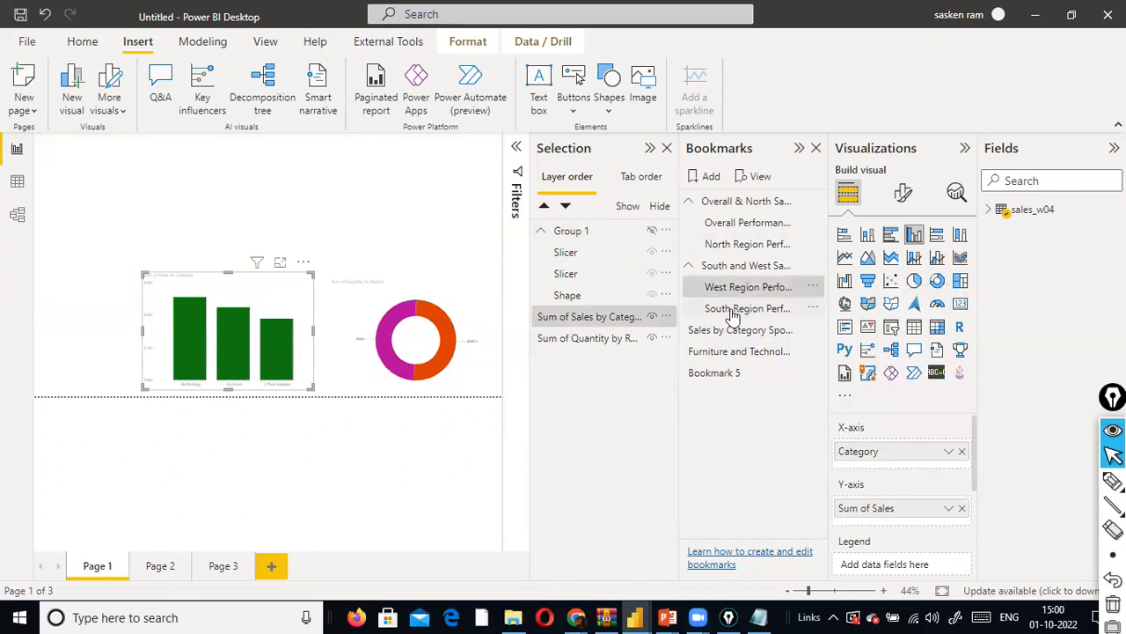
- Switch between the South Region, Bookmark 5 and West Region bookmarks to check whether the slicer group appears
left_click(733, 314)
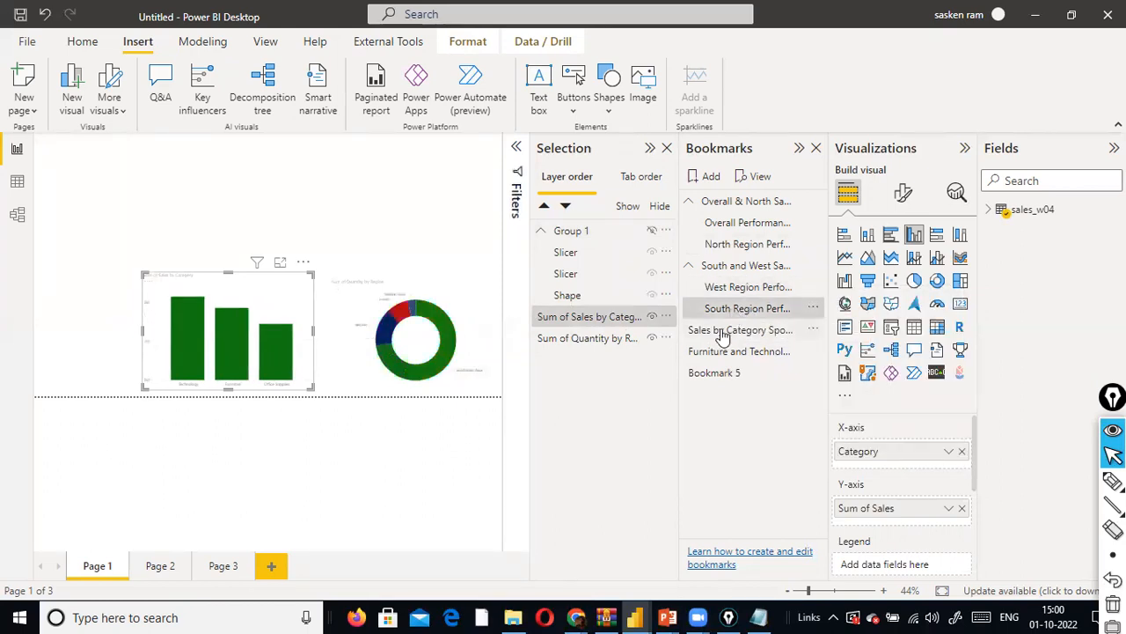
left_click(727, 373)
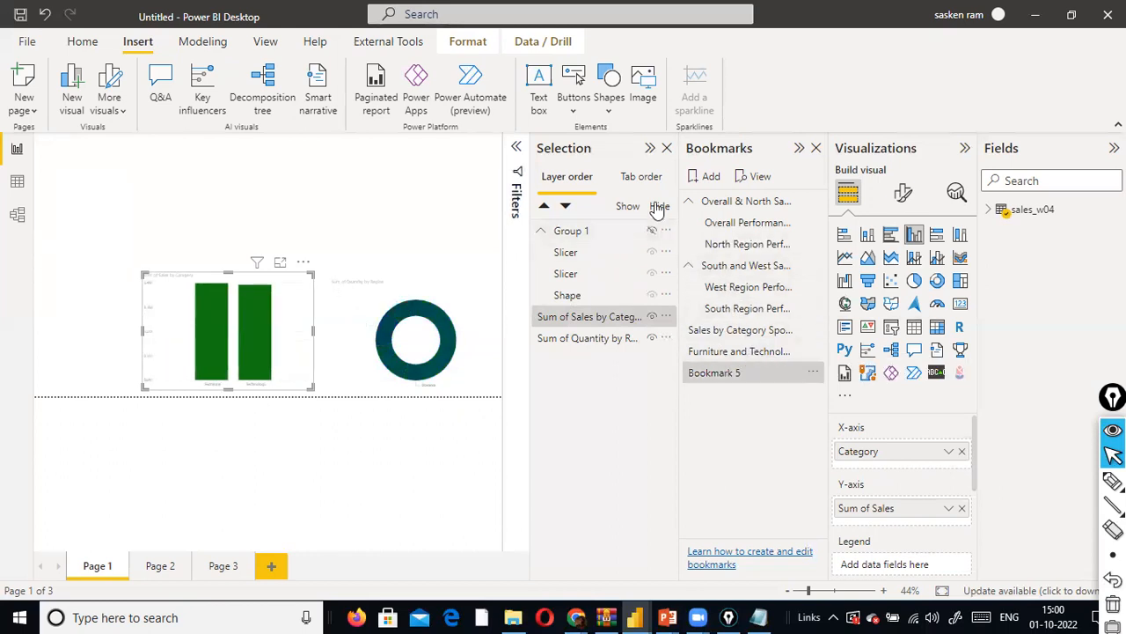
left_click(748, 287)
left_click(711, 374)
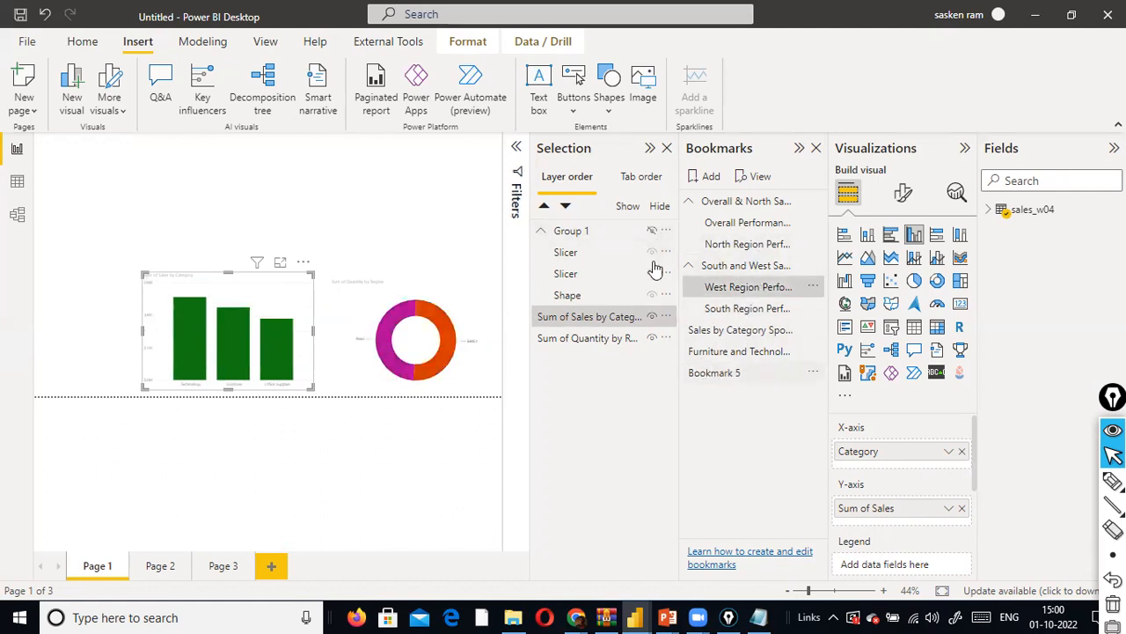
- Show the Group 1 slicer panel on the page and apply Bookmark 5, keeping its name
left_click(652, 233)
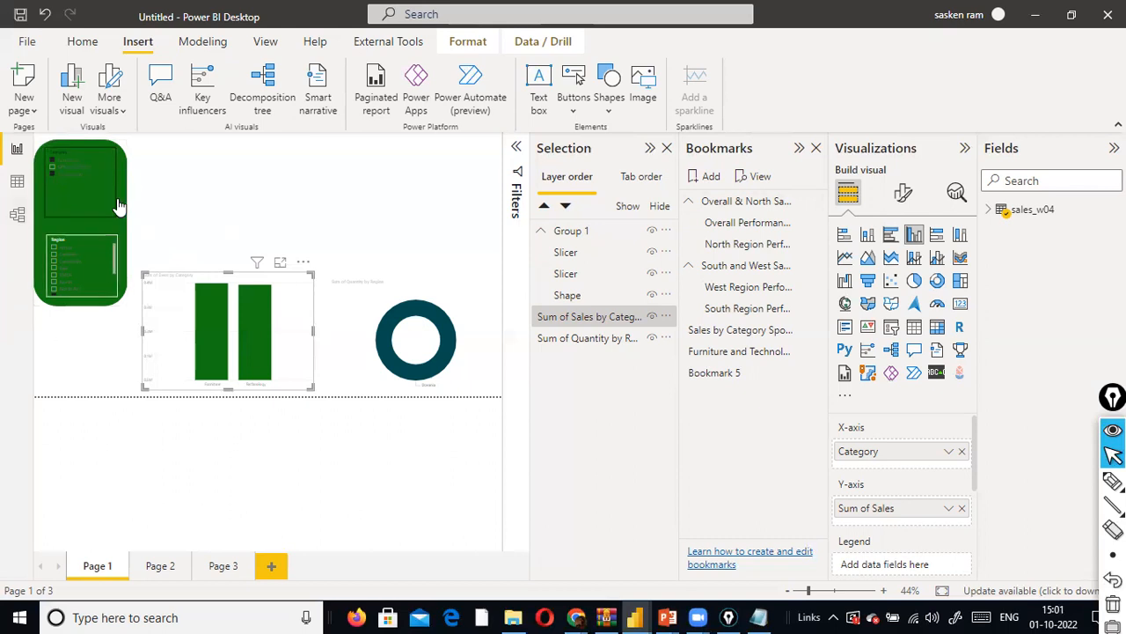
double_click(737, 373)
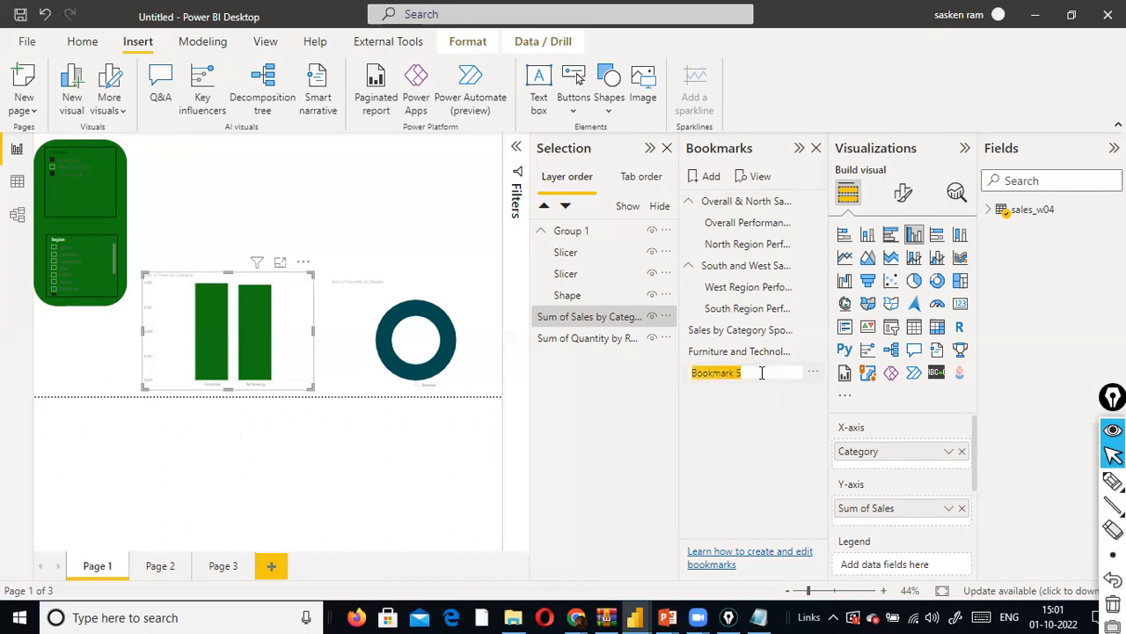
key("Return")
left_click(382, 502)
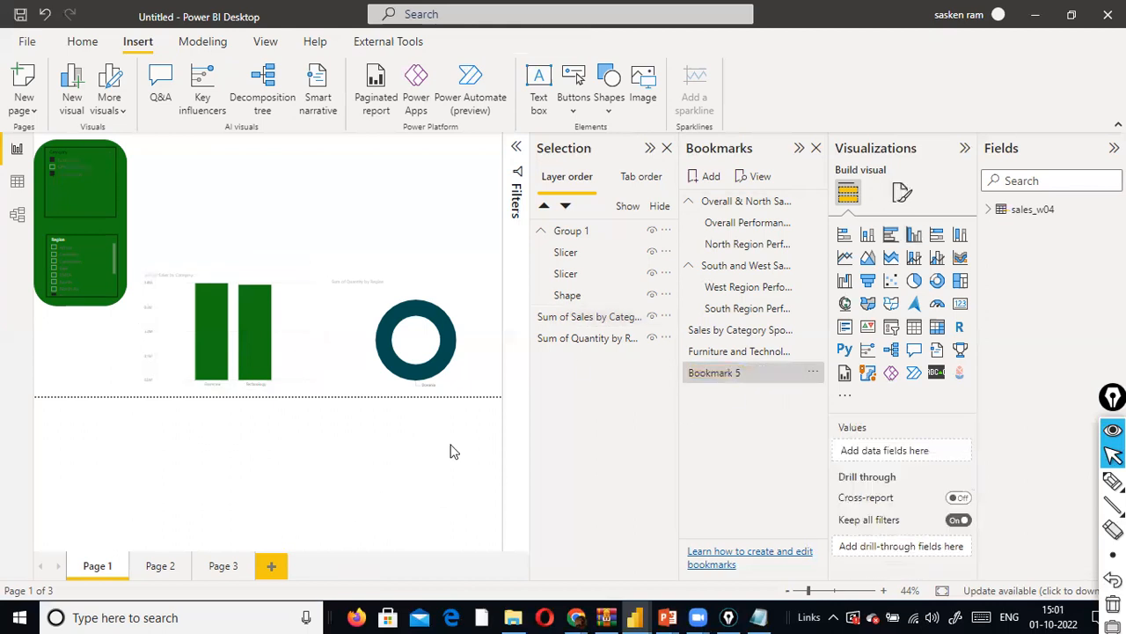
- Play the bookmarks as a slideshow from Overall Performance through Bookmark 5, and recheck the Furniture and Technology bookmark against Bookmark 5
left_click(760, 176)
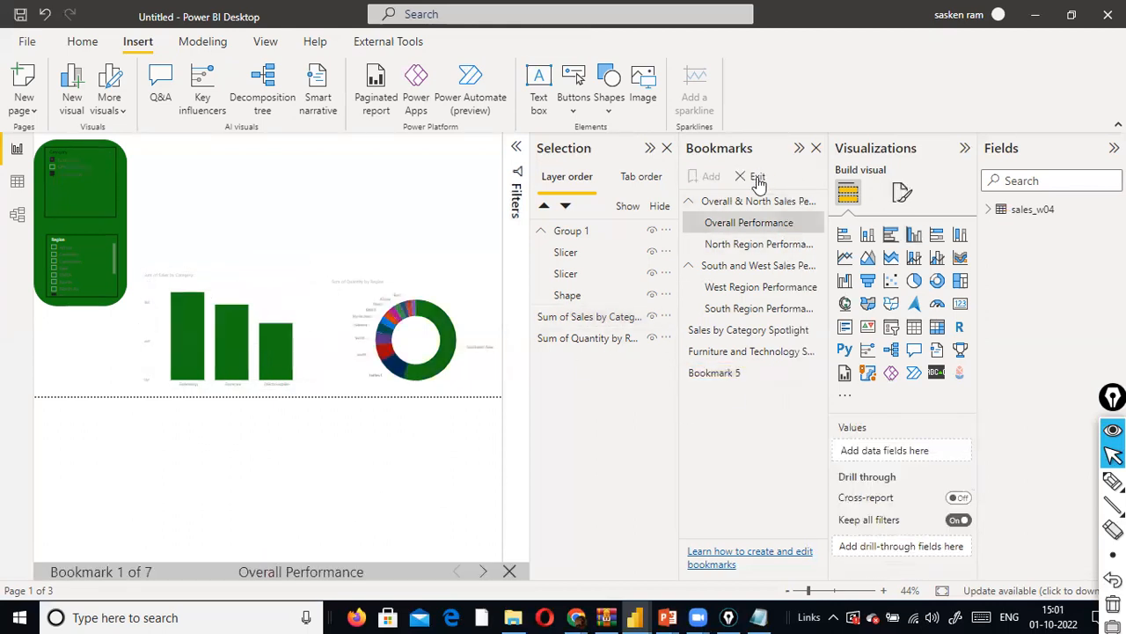
left_click(483, 572)
left_click(483, 572)
left_click(483, 572)
left_click(483, 572)
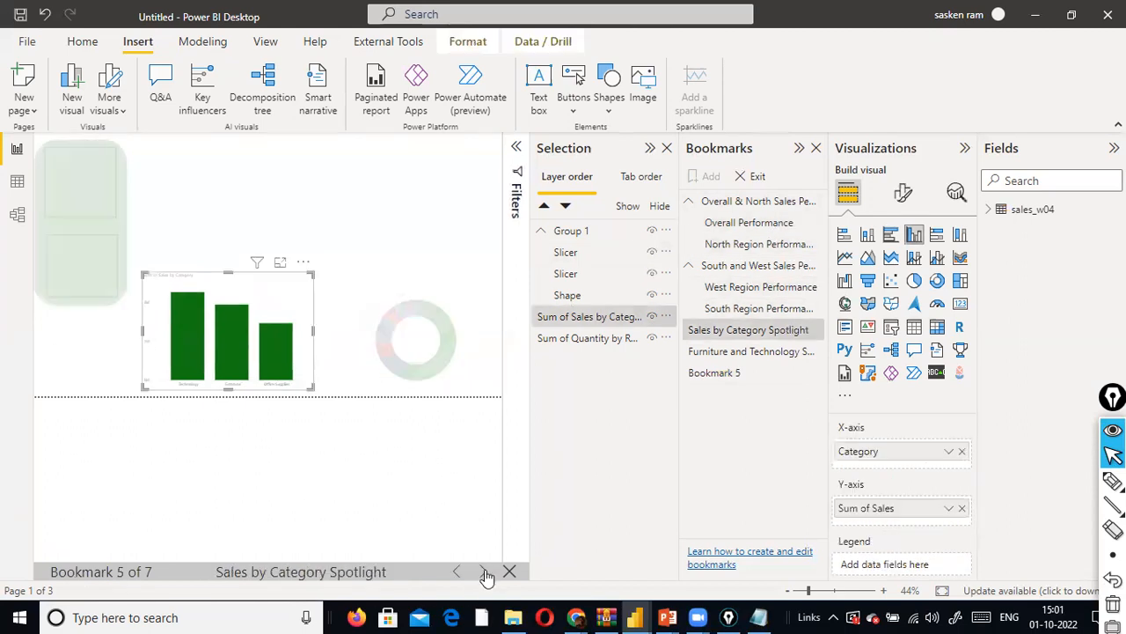
left_click(483, 572)
left_click(483, 572)
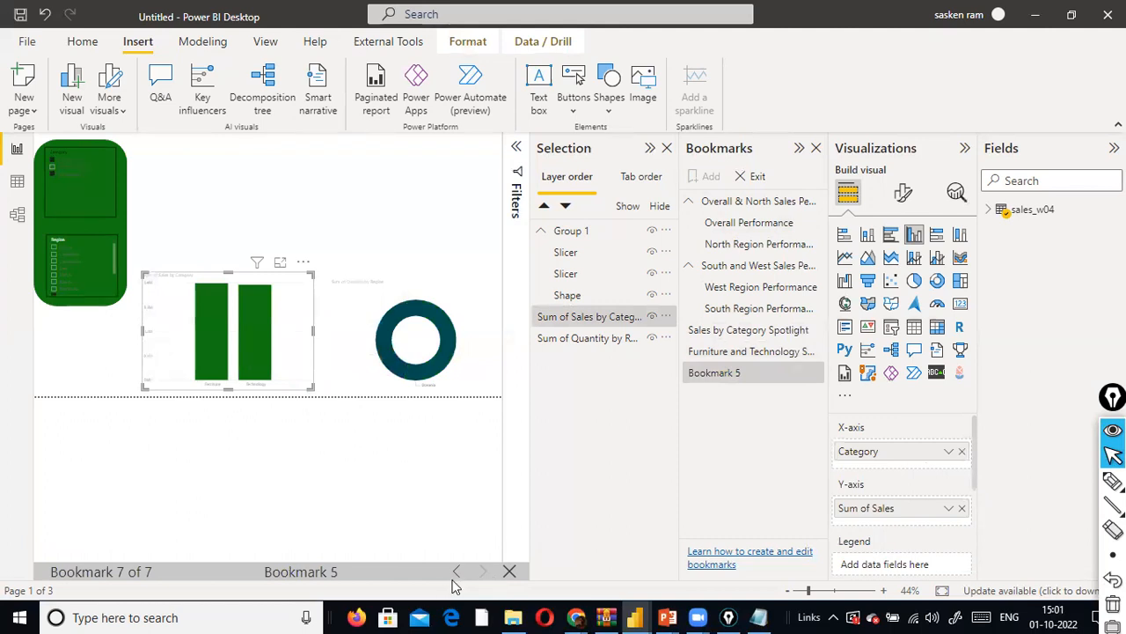
left_click(455, 573)
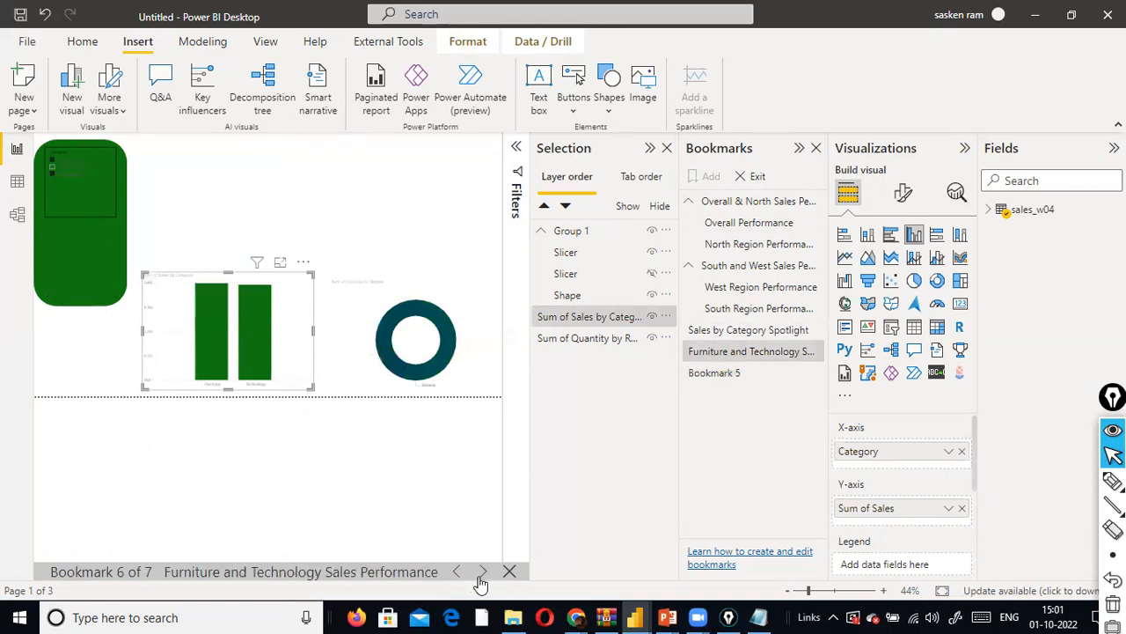
left_click(482, 572)
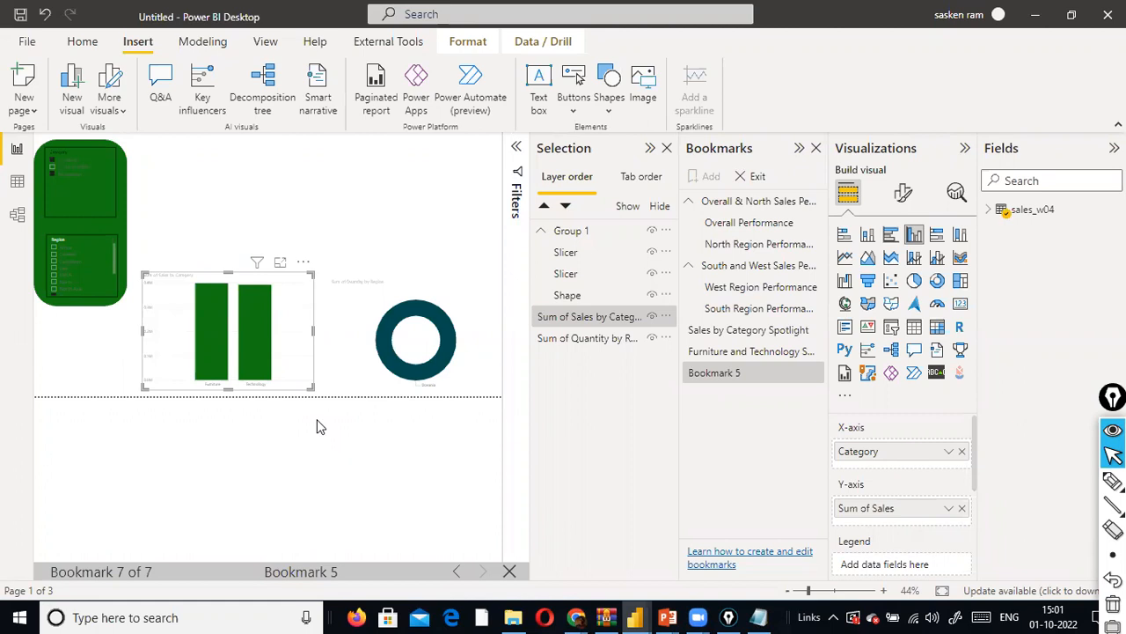
left_click(261, 460)
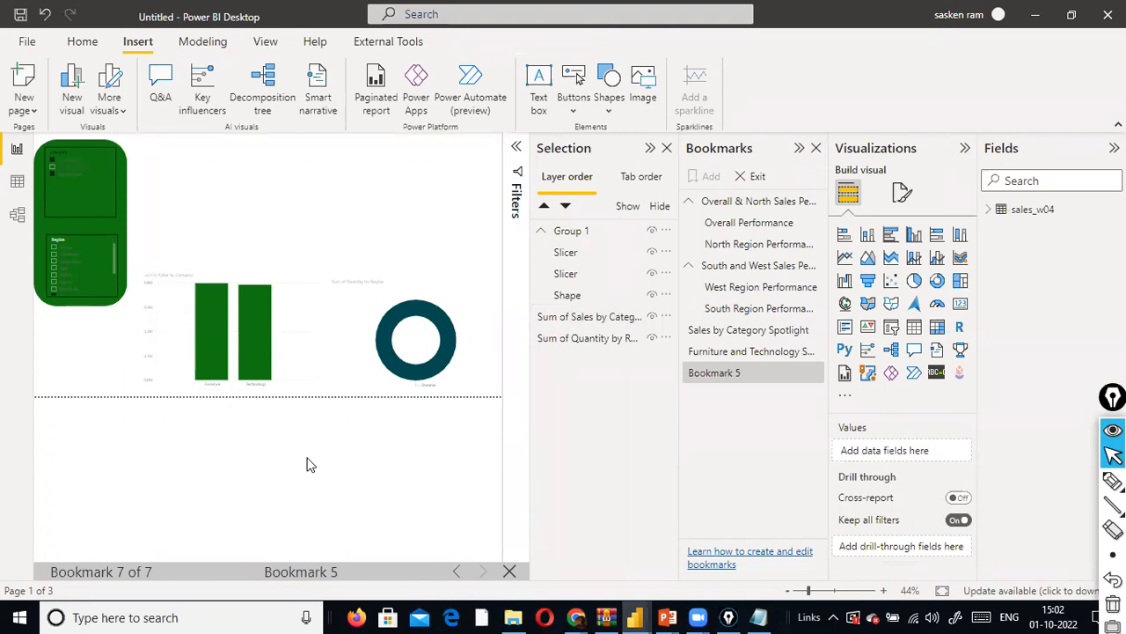
- Switch to the DAX_Essentials presentation in PowerPoint
key("alt+Tab")
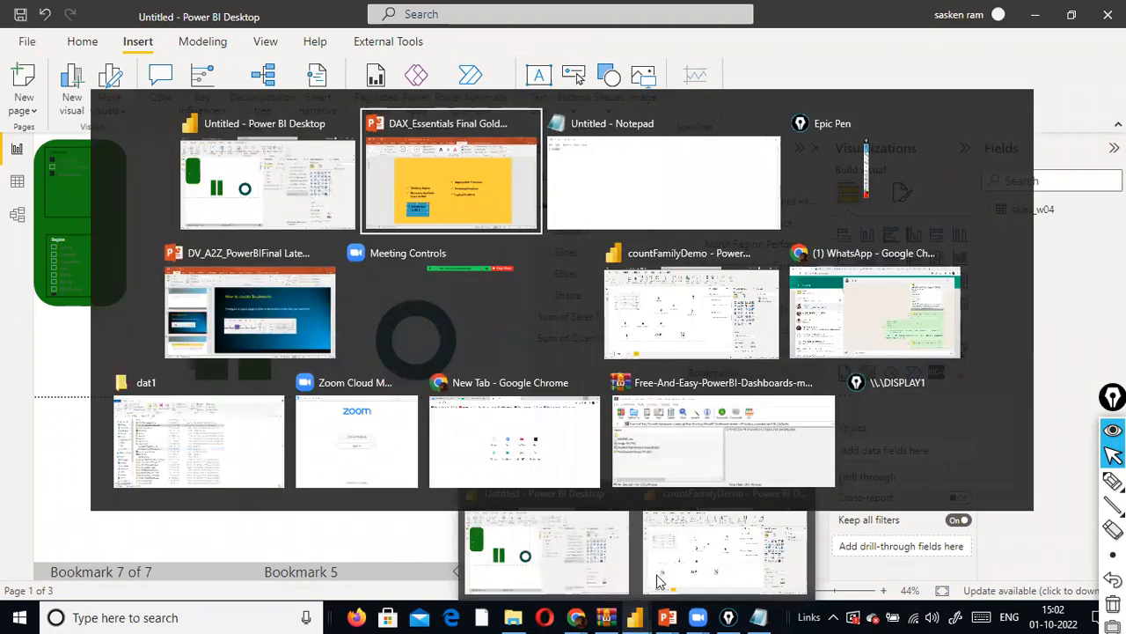